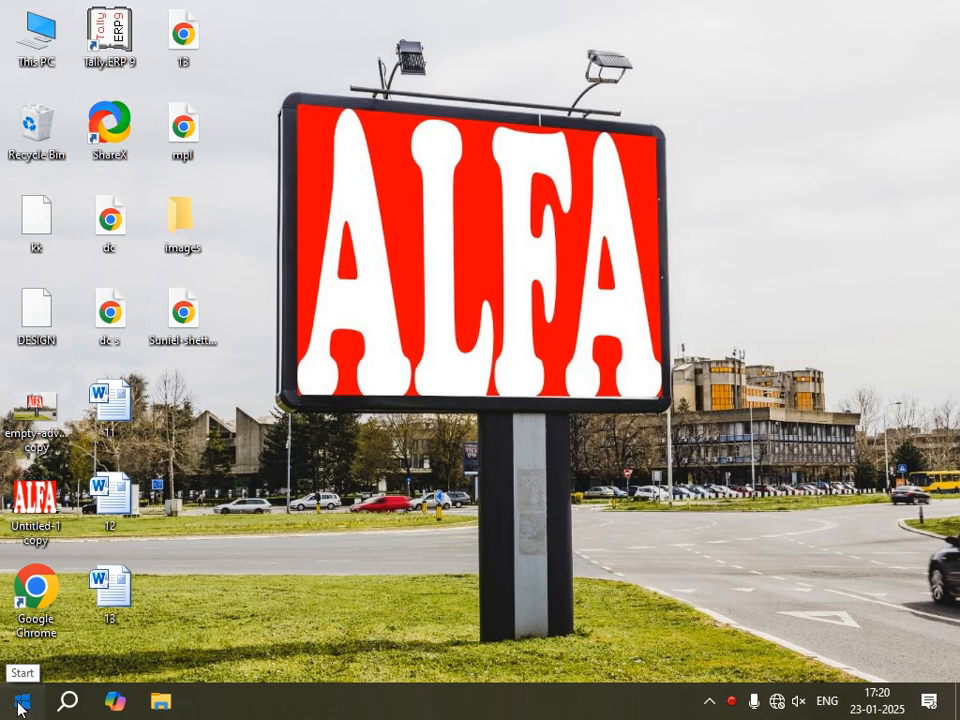
# Launch Adobe Photoshop 7.0 and create a new 1024 x 768 document in RGB Color mode with white contents.
pyautogui.press('super')
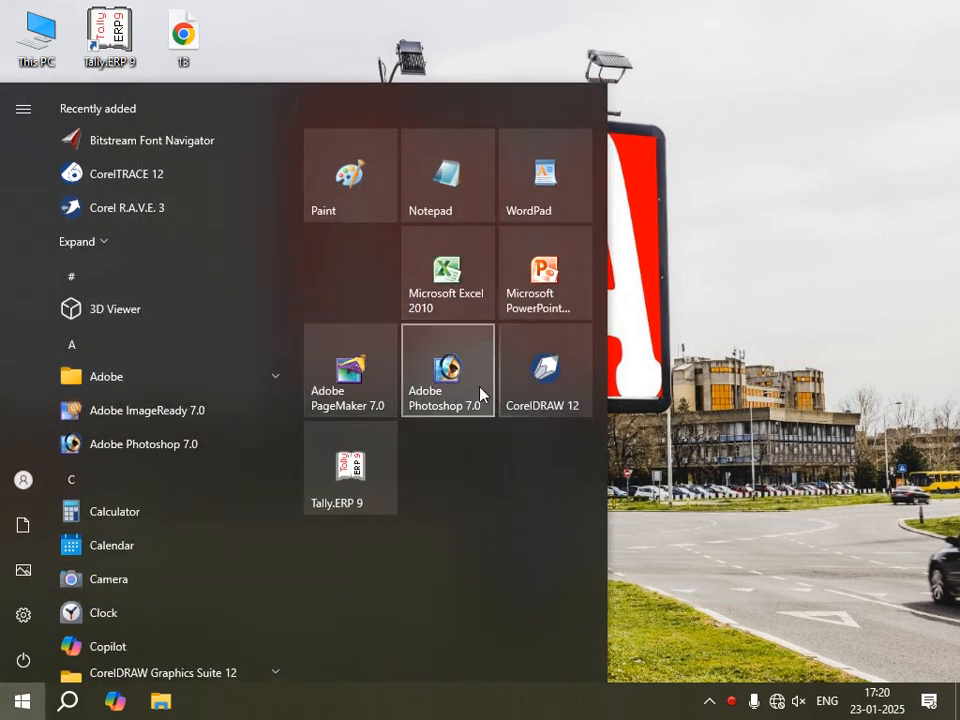
pyautogui.click(459, 387)
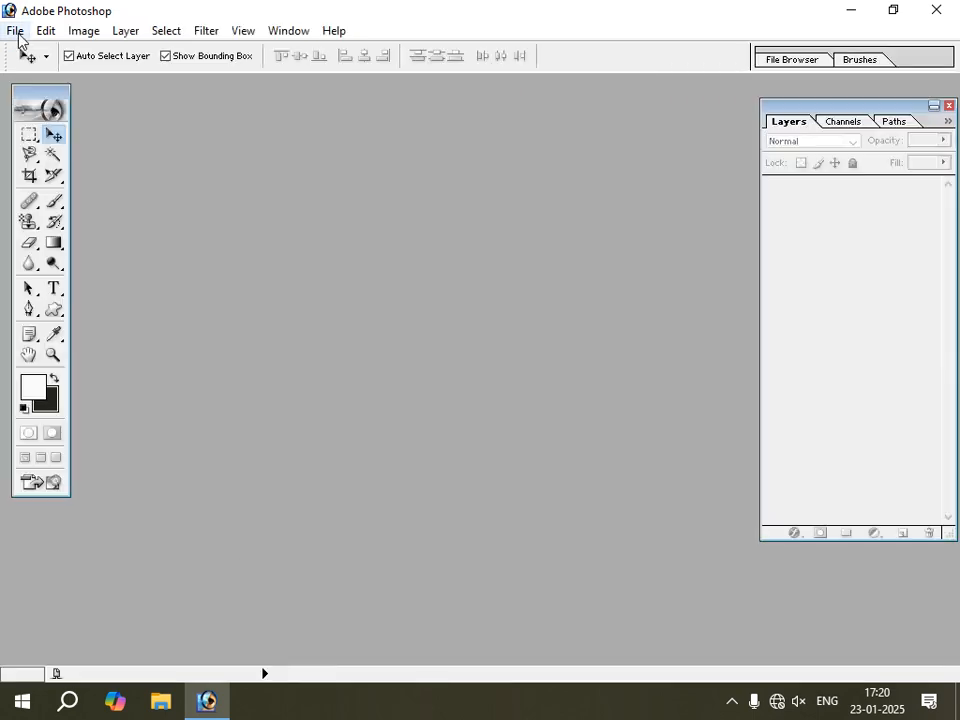
pyautogui.click(18, 31)
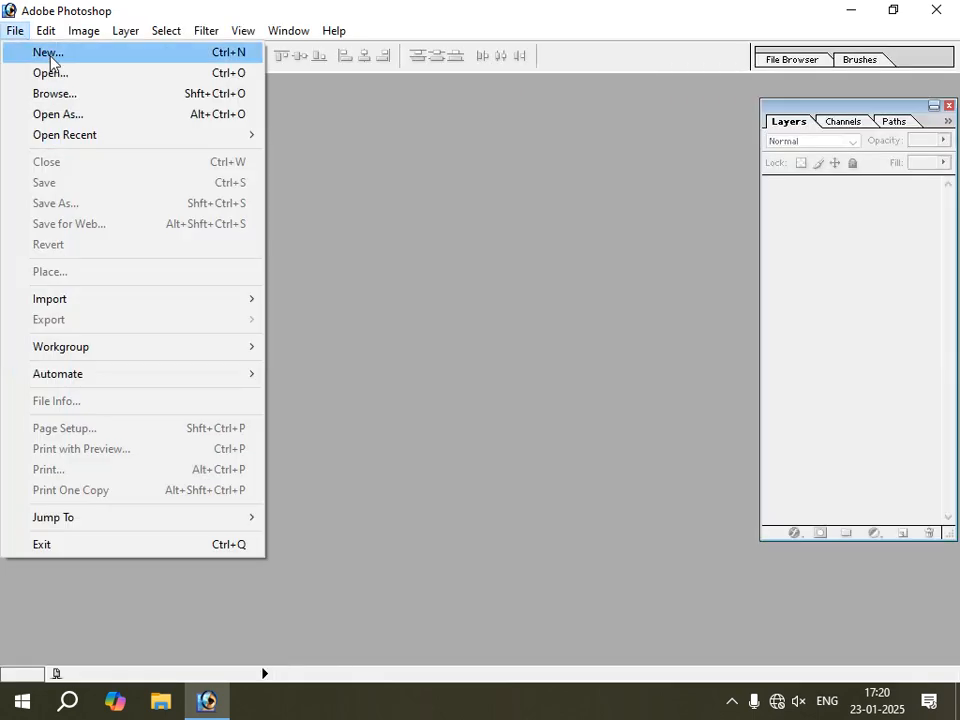
pyautogui.click(30, 53)
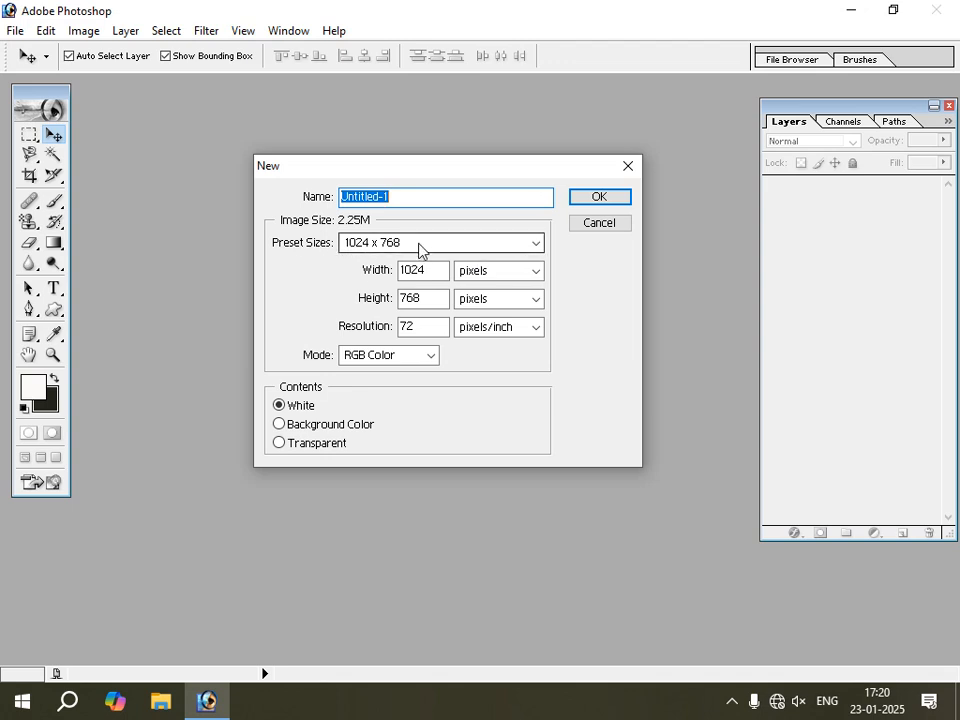
pyautogui.click(420, 243)
pyautogui.scroll(1, 415, 392)
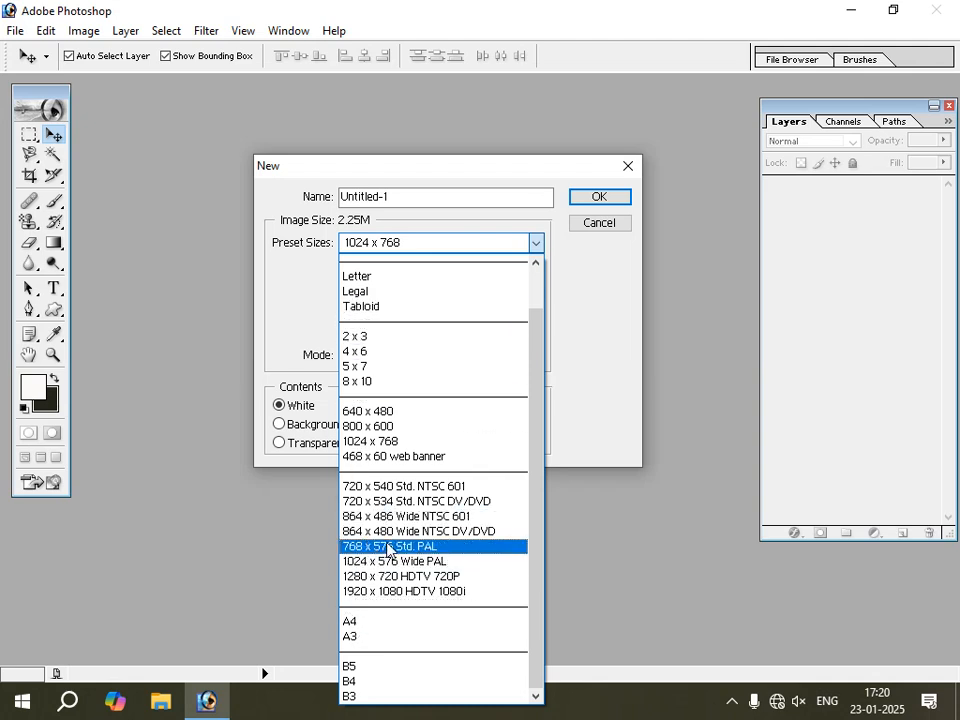
pyautogui.click(391, 442)
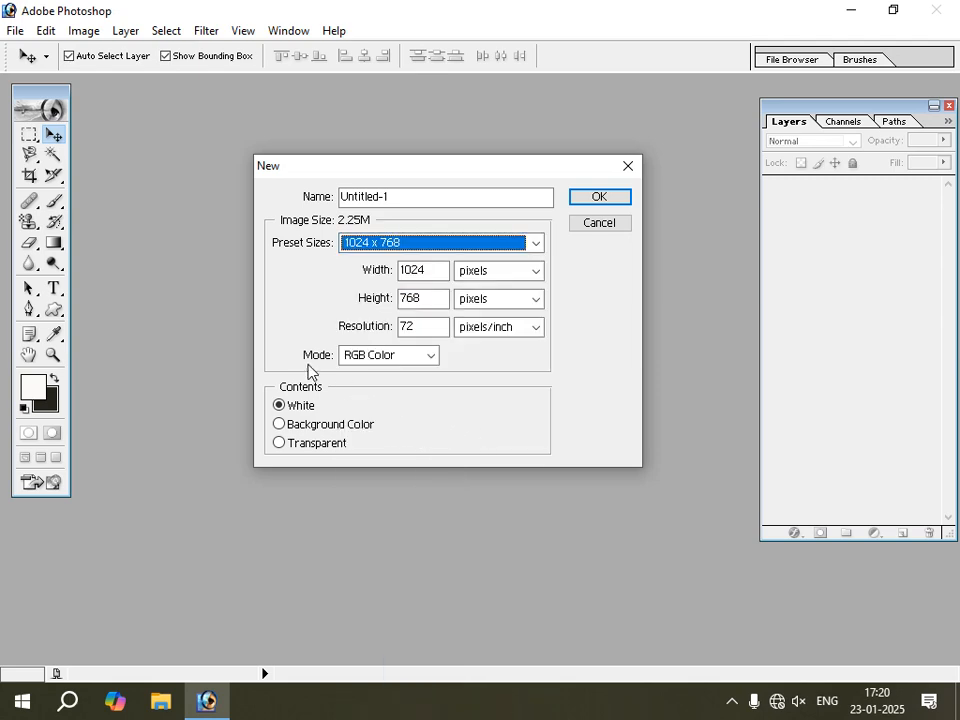
pyautogui.click(432, 356)
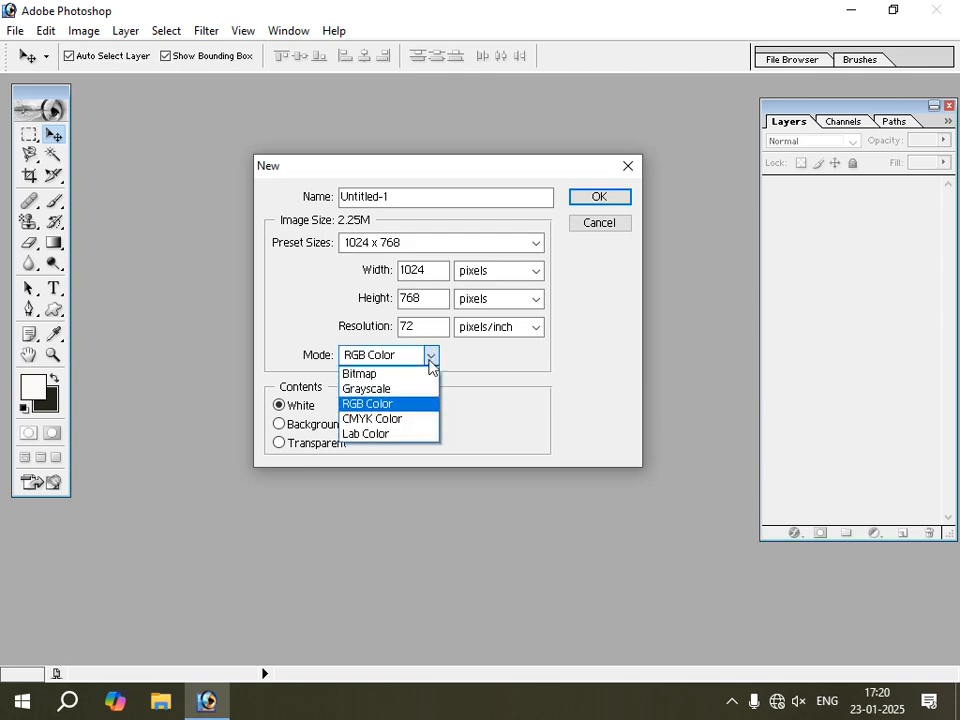
pyautogui.click(410, 407)
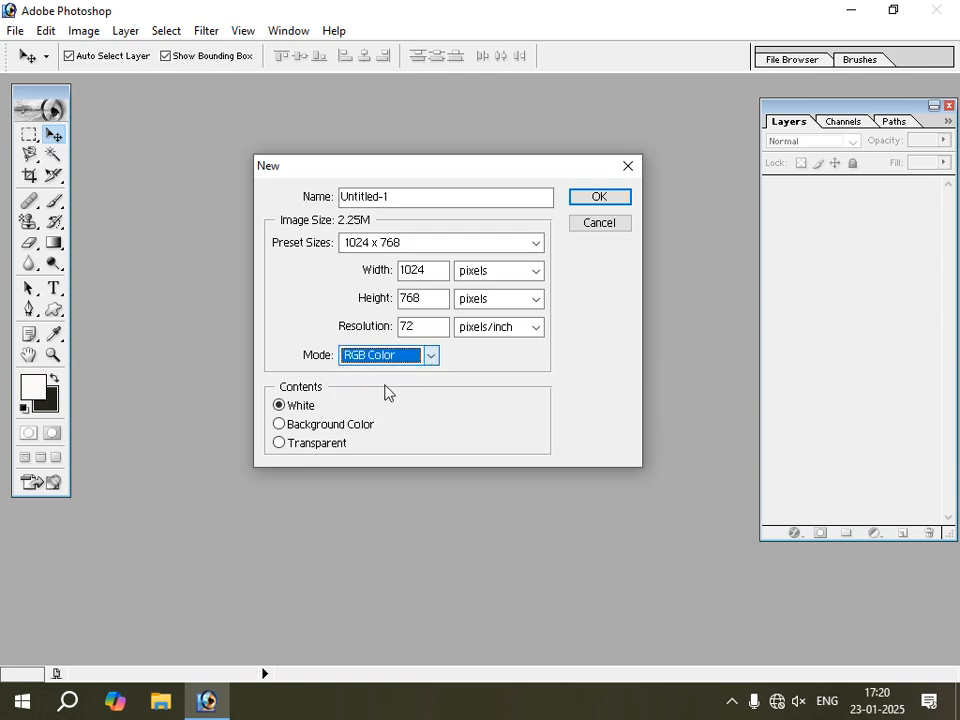
pyautogui.press('Tab')
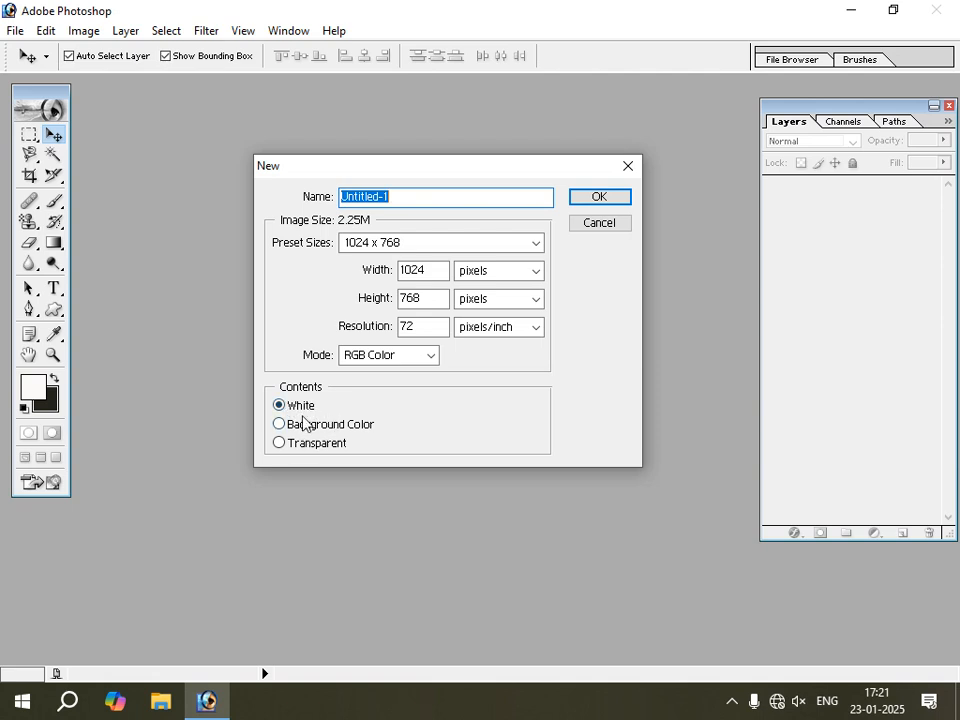
pyautogui.click(592, 199)
pyautogui.moveTo(348, 100); pyautogui.dragTo(404, 111)
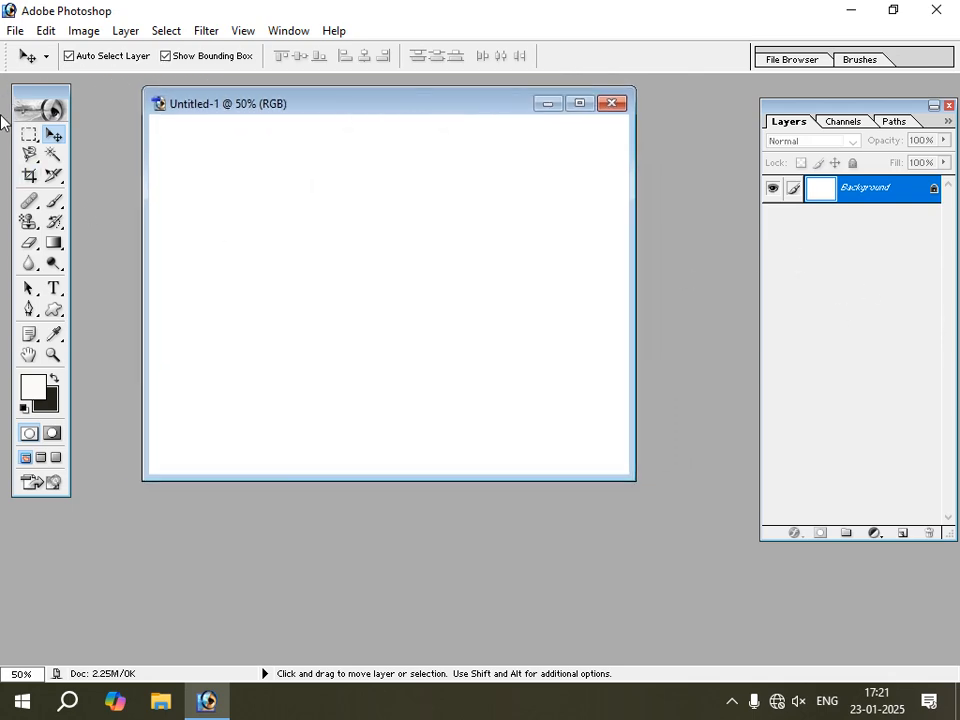
# Open the image file Suniel Shetty (3) from the Sunil Shetty folder.
pyautogui.click(18, 31)
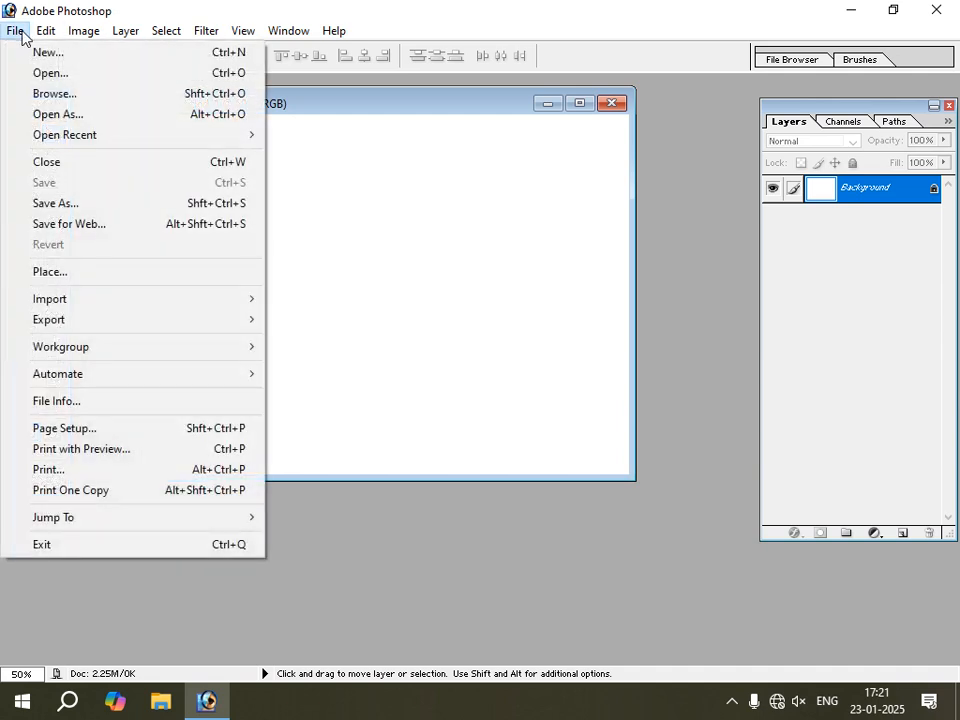
pyautogui.click(64, 76)
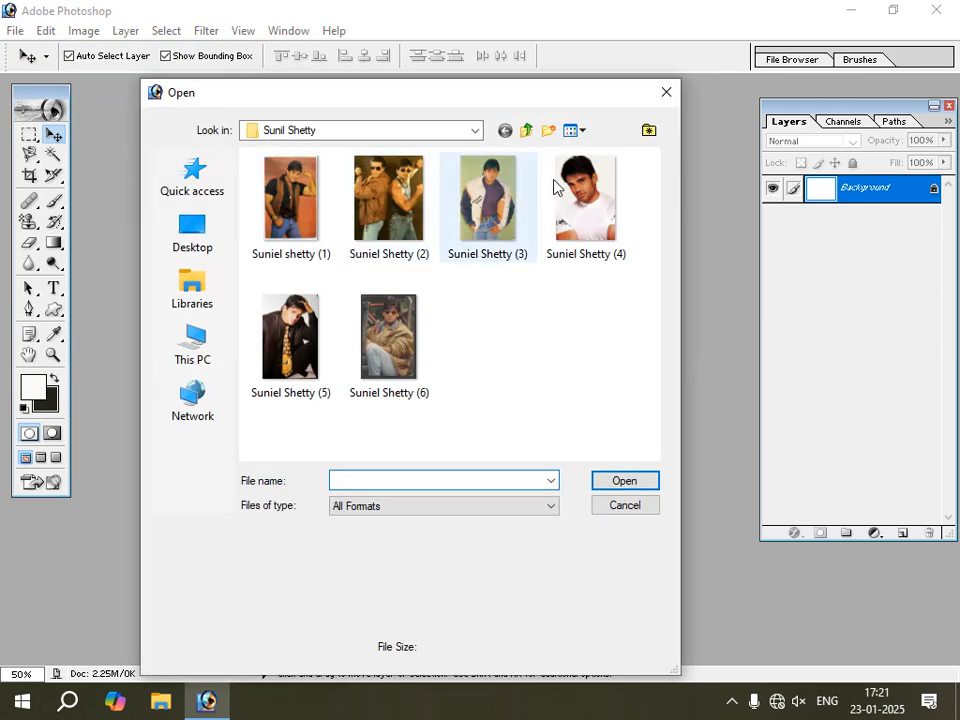
pyautogui.click(490, 205)
pyautogui.click(624, 484)
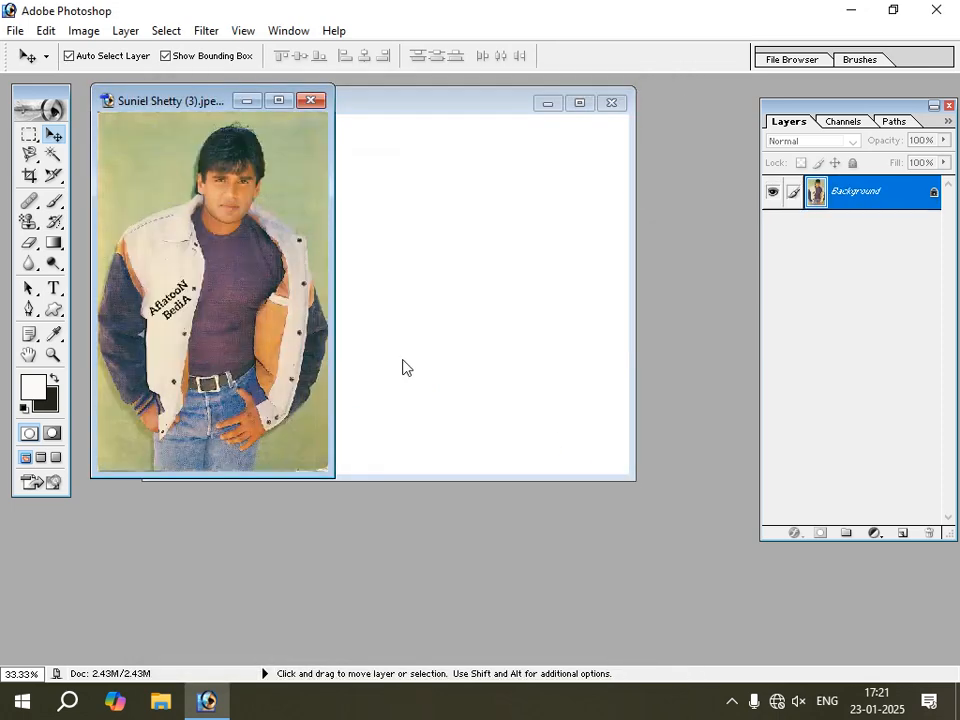
# Copy the white-jacket photo into the Untitled-1 document as a new layer and close its source file.
pyautogui.moveTo(210, 99); pyautogui.dragTo(278, 262)
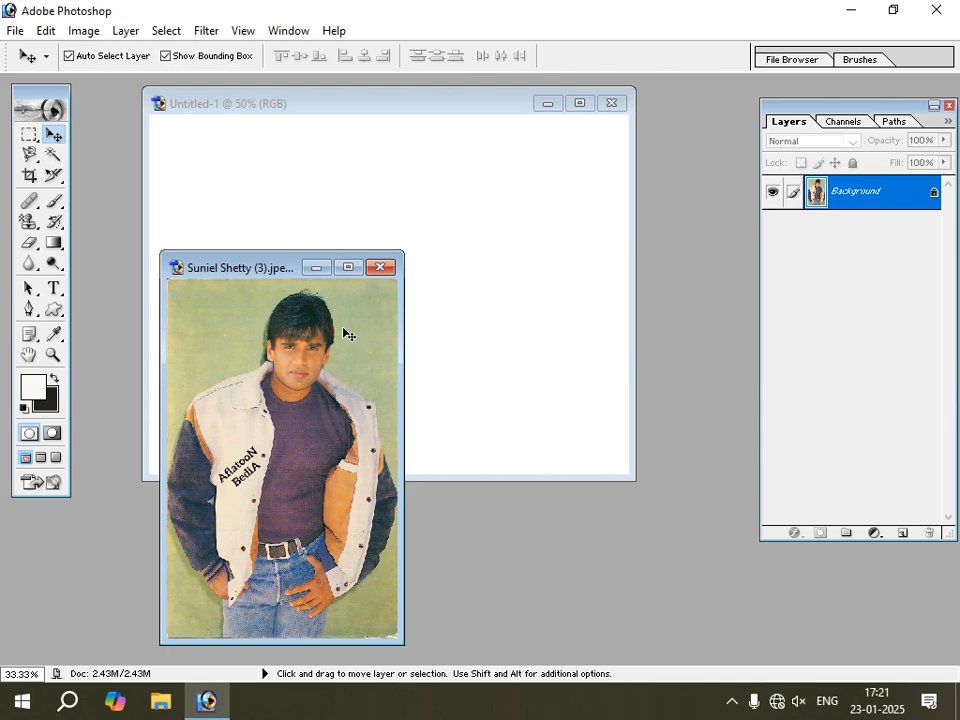
pyautogui.moveTo(343, 333); pyautogui.dragTo(469, 280)
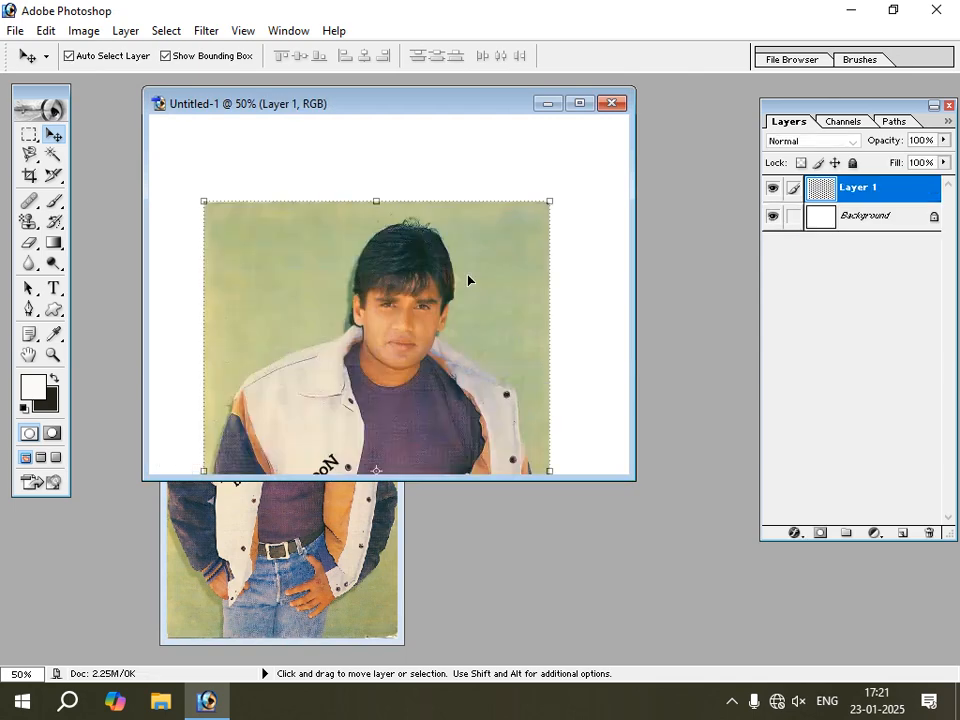
pyautogui.click(368, 443)
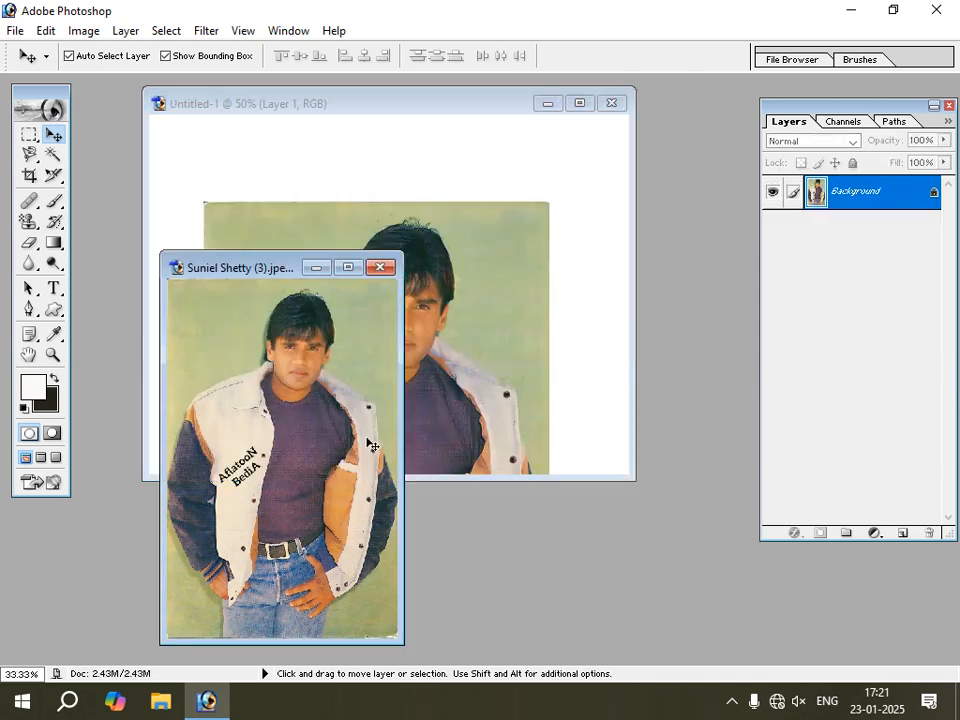
pyautogui.click(380, 267)
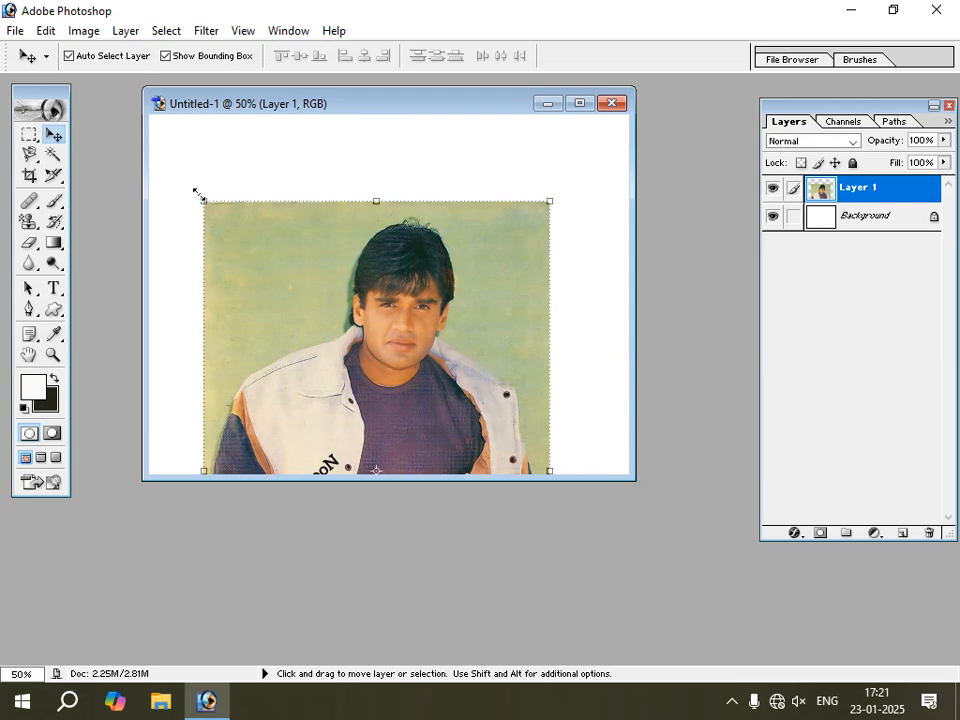
# Scale the white-jacket photo down to about 57% height, widening it slightly at the end, so it fits entirely on the canvas.
pyautogui.moveTo(202, 199); pyautogui.dragTo(405, 328)
pyautogui.moveTo(488, 392); pyautogui.dragTo(423, 227)
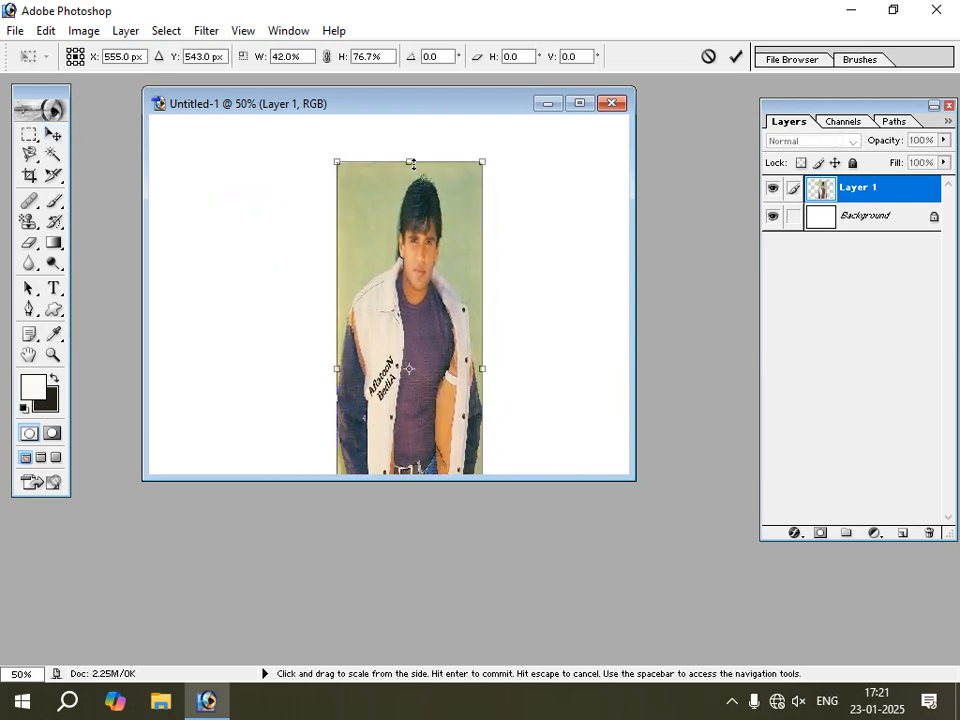
pyautogui.moveTo(413, 164); pyautogui.dragTo(386, 171)
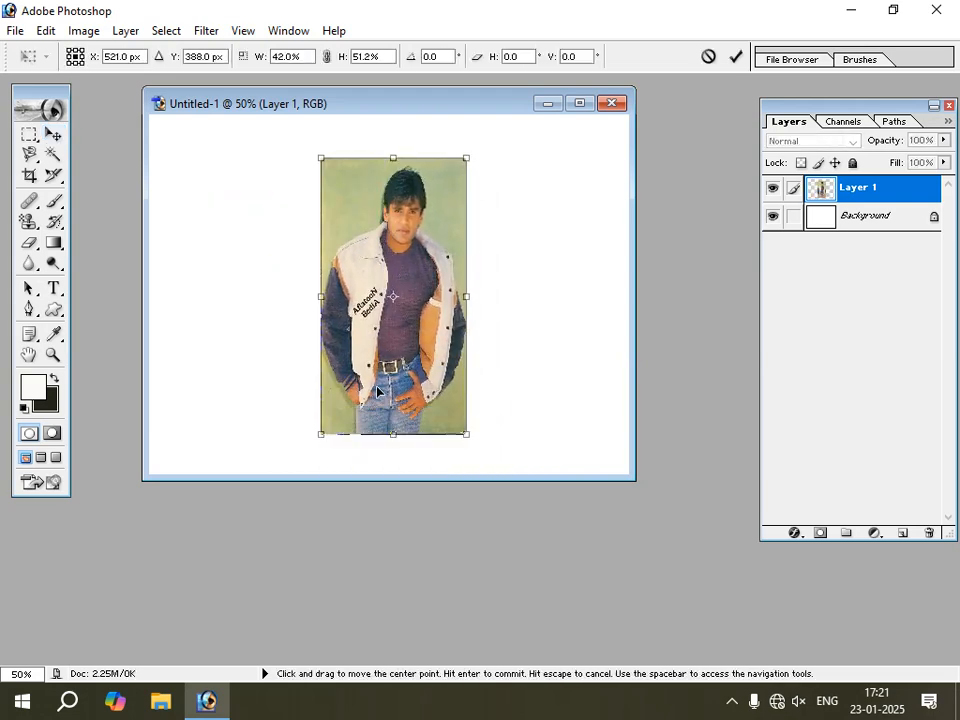
pyautogui.moveTo(393, 435); pyautogui.dragTo(396, 465)
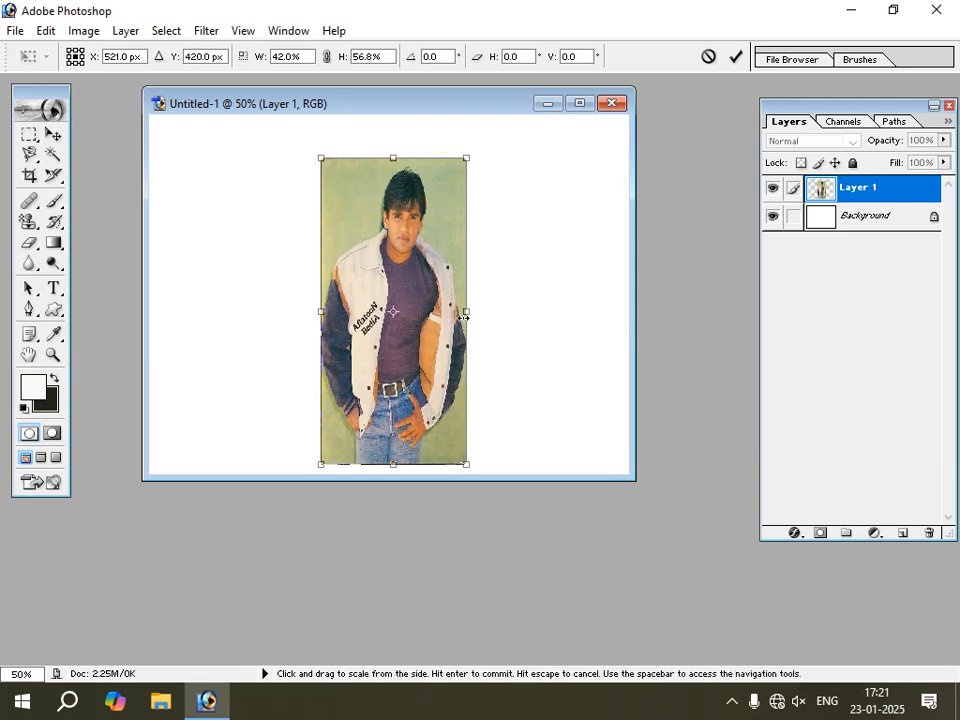
pyautogui.moveTo(463, 313); pyautogui.dragTo(497, 316)
pyautogui.press('Return')
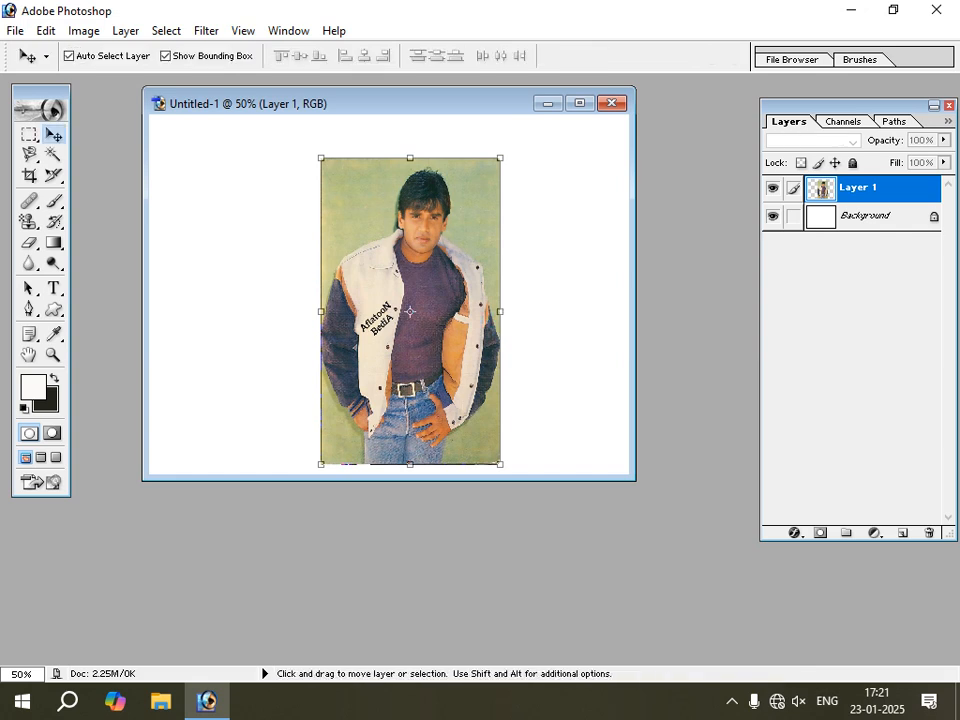
# Move the scaled photo slightly left of the canvas centre, leaving a white margin all around it.
pyautogui.moveTo(456, 303); pyautogui.dragTo(411, 298)
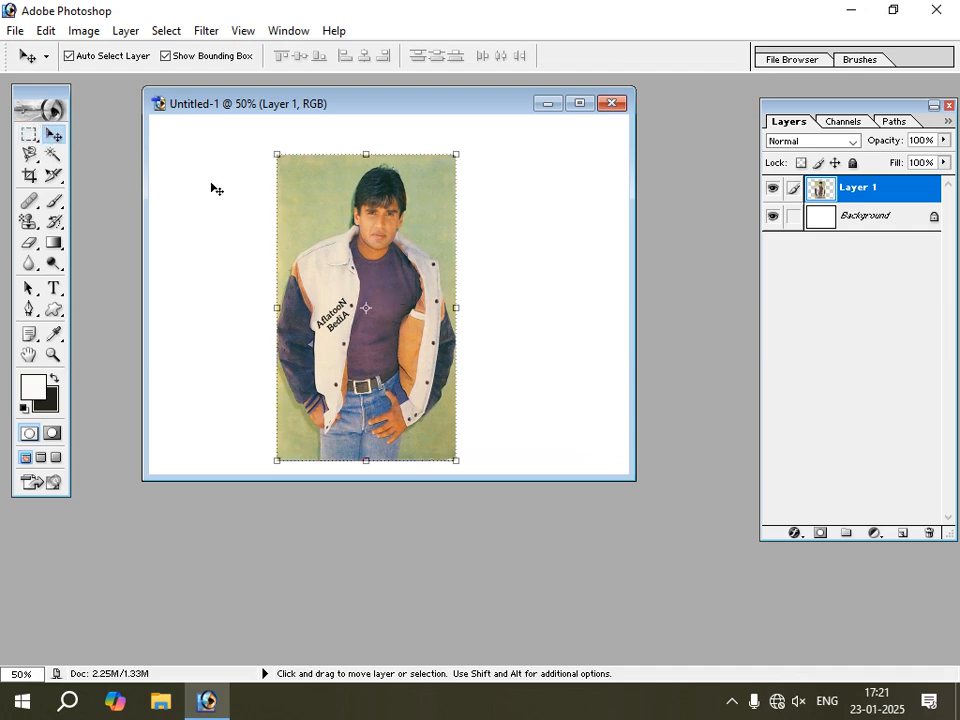
pyautogui.moveTo(386, 218); pyautogui.dragTo(376, 212)
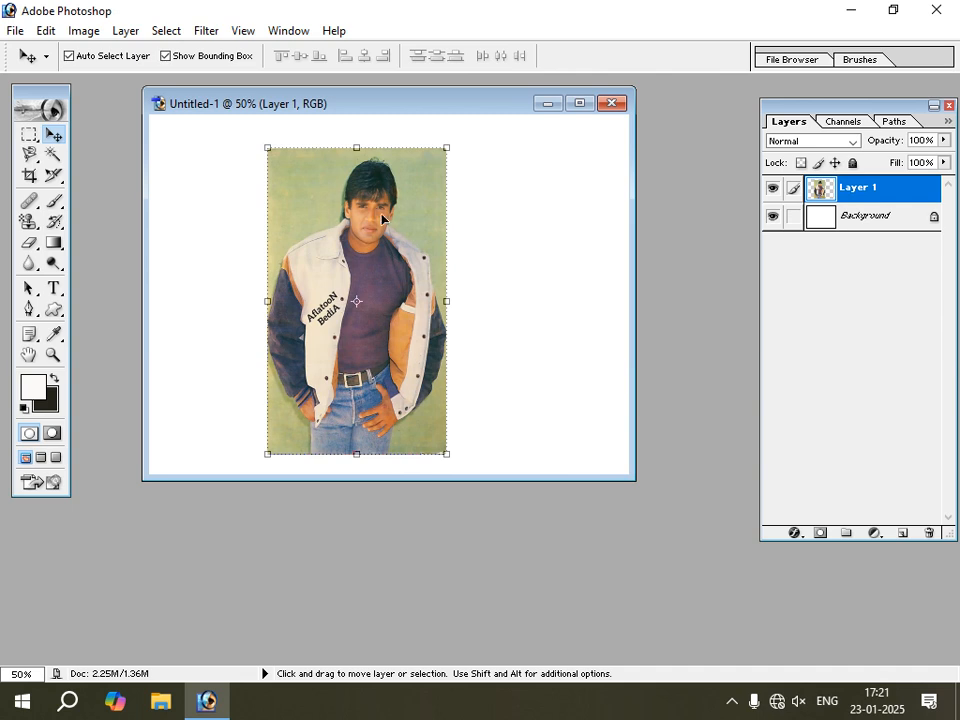
pyautogui.moveTo(322, 238); pyautogui.dragTo(315, 232)
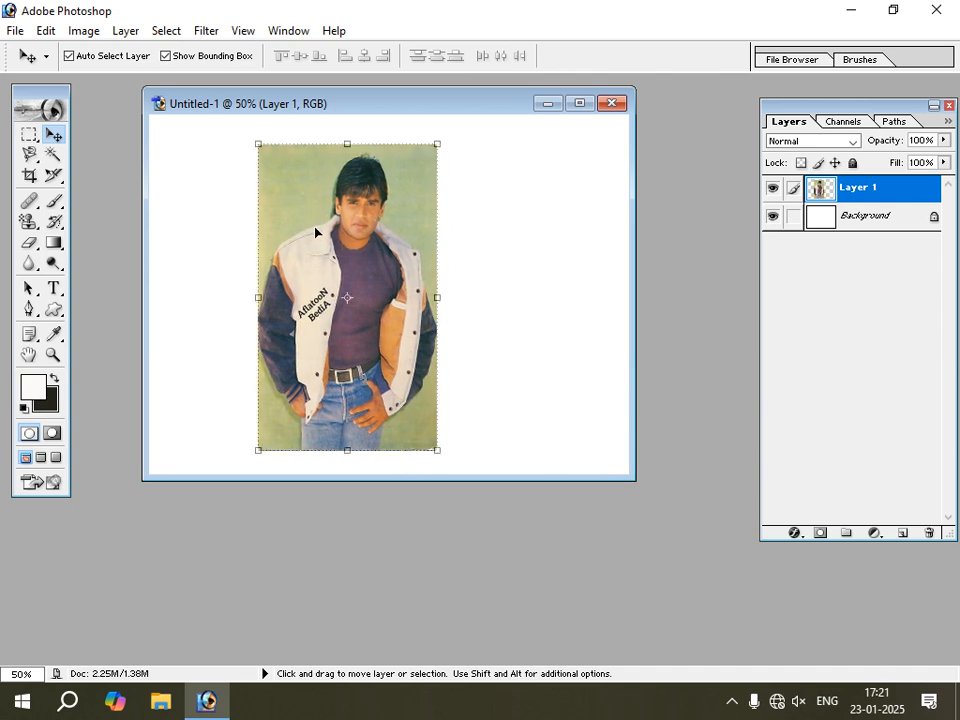
# Open the image file Suniel shetty (1) from the same folder.
pyautogui.doubleClick(541, 519)
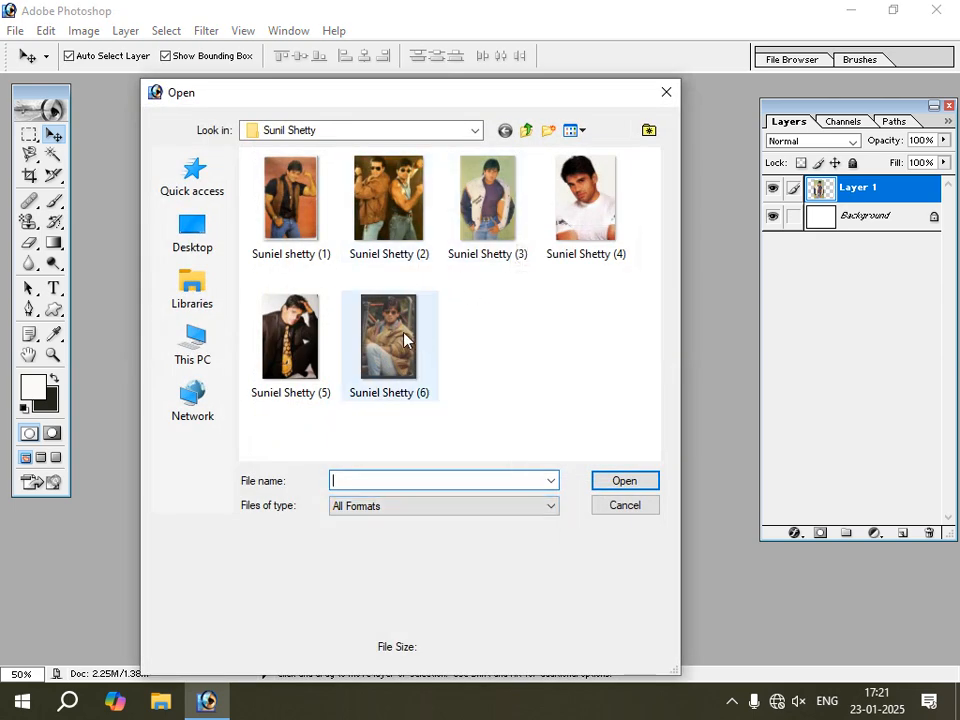
pyautogui.click(308, 195)
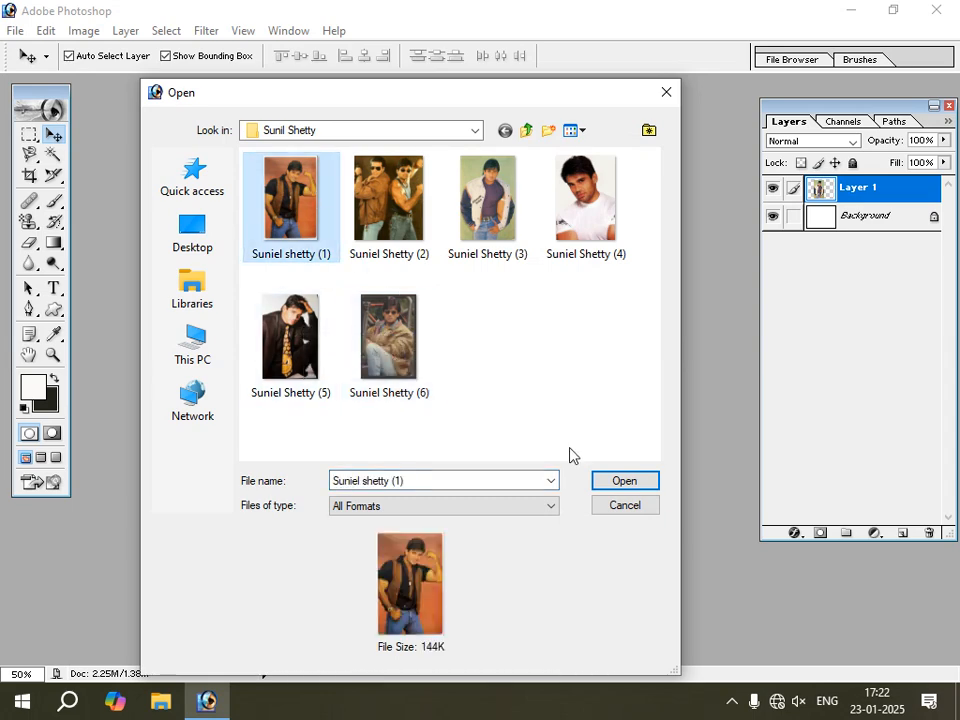
pyautogui.click(621, 480)
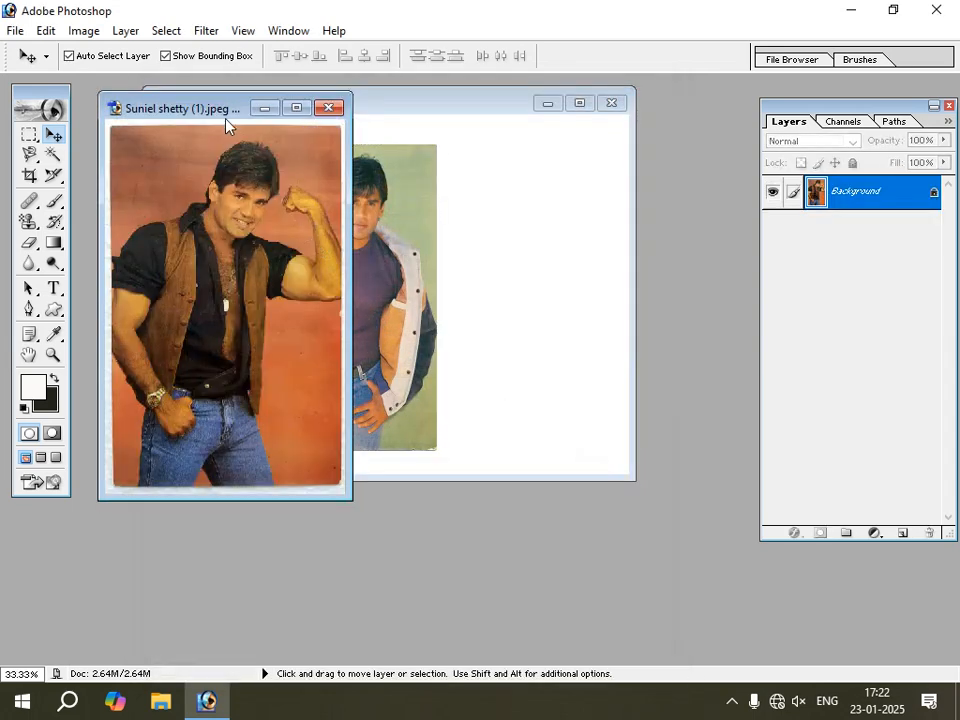
# Copy the brown-vest photo into the Untitled-1 document as another layer and close its source file.
pyautogui.moveTo(240, 107); pyautogui.dragTo(272, 279)
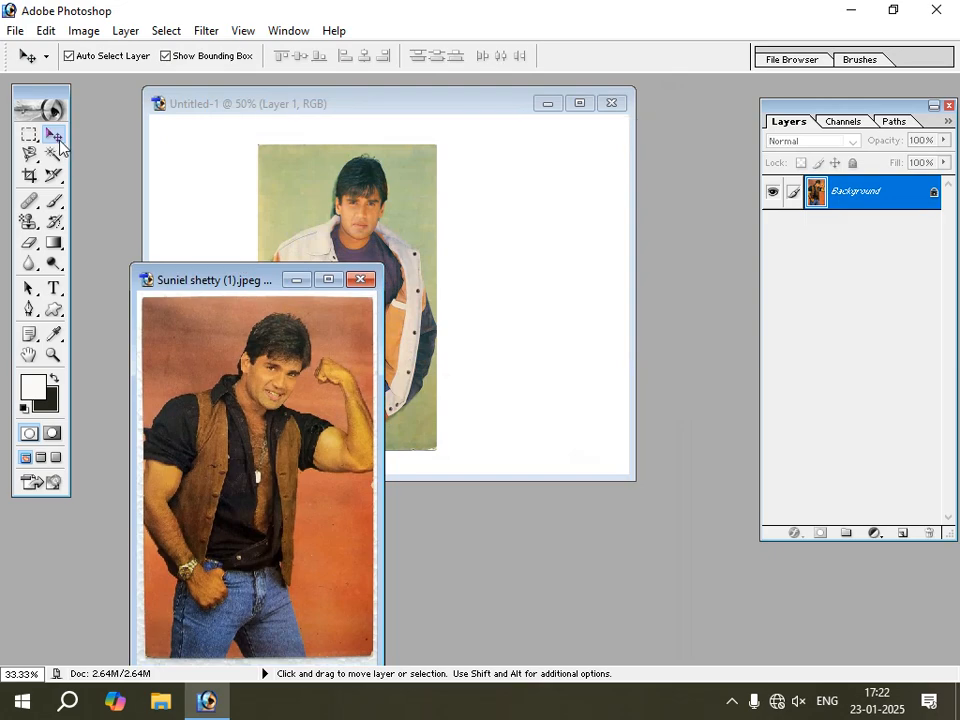
pyautogui.moveTo(248, 334); pyautogui.dragTo(229, 237)
pyautogui.click(268, 525)
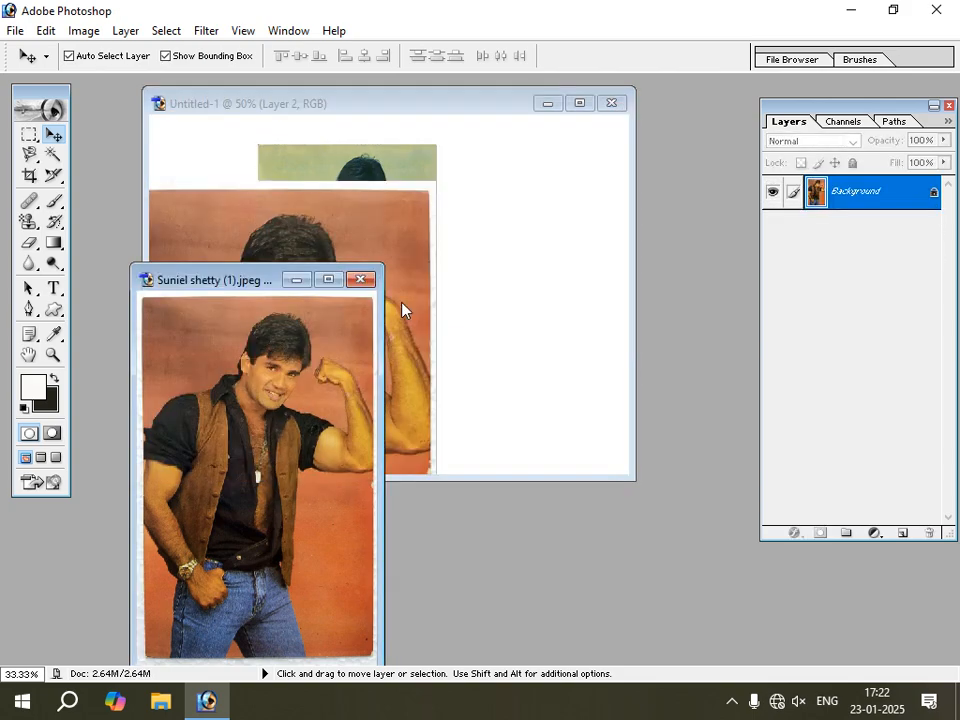
pyautogui.click(362, 280)
# Scale the brown-vest photo to about 61% width with a matching reduced height and place it over the first photo.
pyautogui.moveTo(407, 242); pyautogui.dragTo(465, 259)
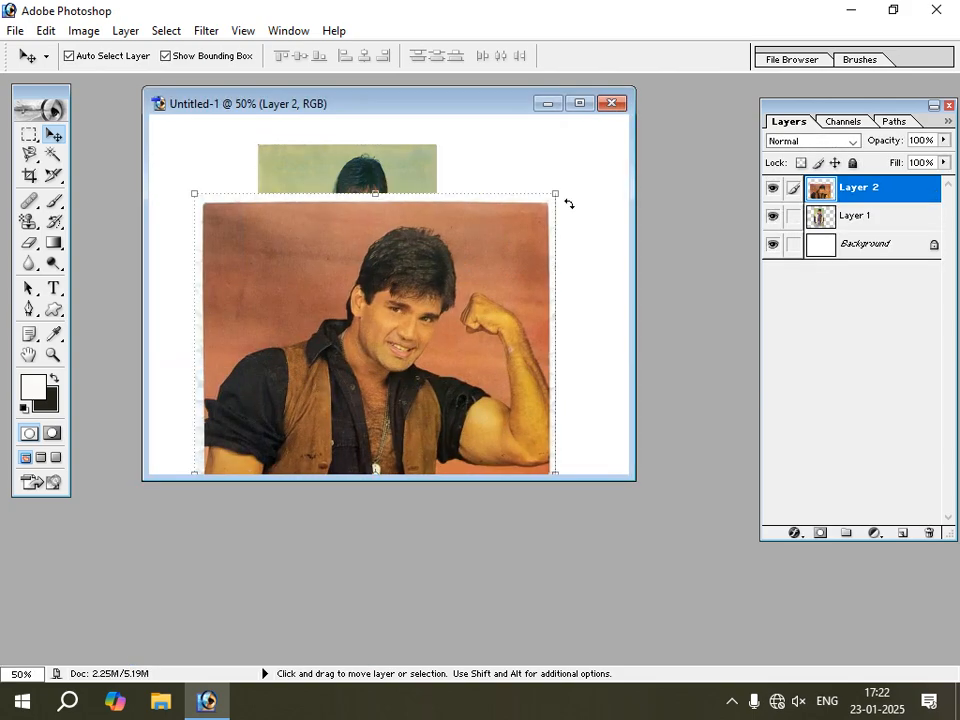
pyautogui.moveTo(557, 188); pyautogui.dragTo(446, 290)
pyautogui.moveTo(272, 349); pyautogui.dragTo(326, 272)
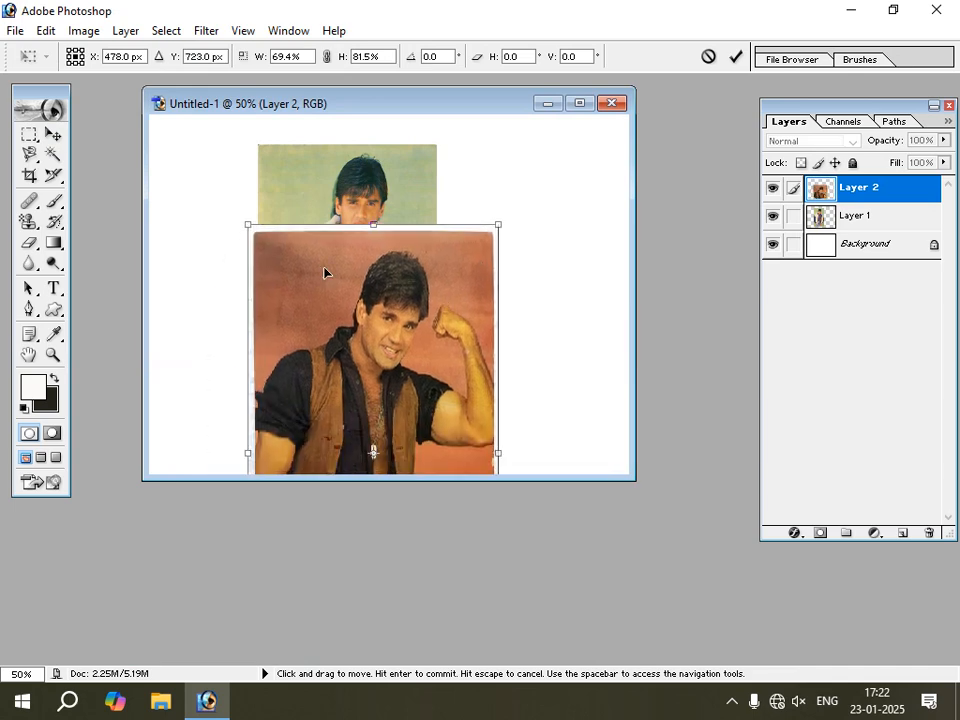
pyautogui.moveTo(248, 218); pyautogui.dragTo(280, 300)
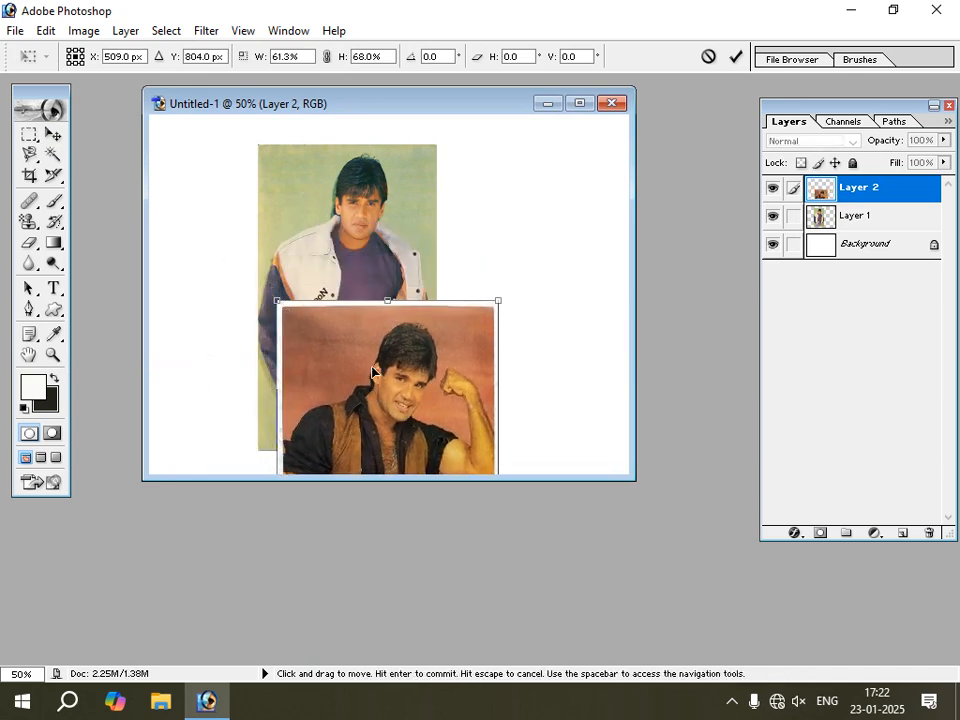
pyautogui.moveTo(375, 375); pyautogui.dragTo(377, 246)
pyautogui.moveTo(401, 178); pyautogui.dragTo(402, 243)
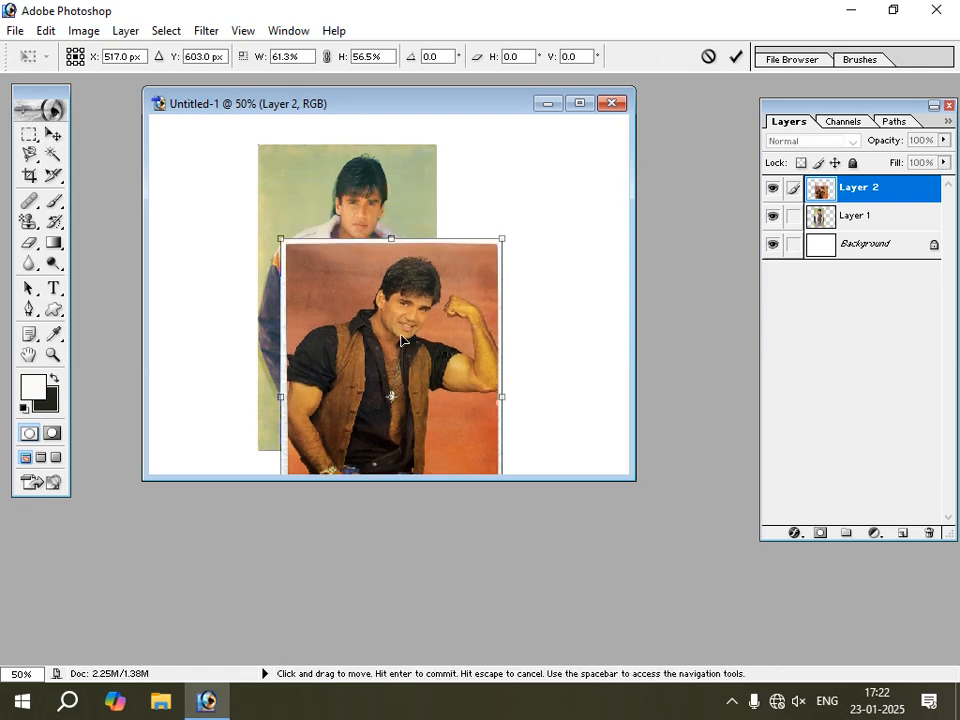
pyautogui.moveTo(404, 341); pyautogui.dragTo(403, 304)
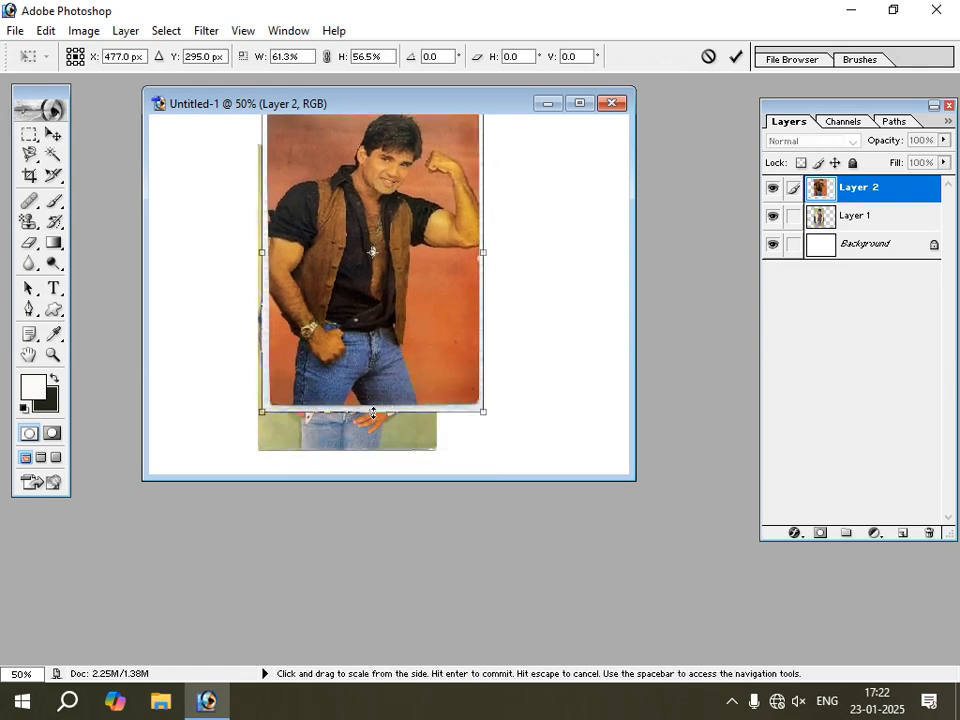
pyautogui.moveTo(373, 408); pyautogui.dragTo(373, 381)
pyautogui.moveTo(394, 326); pyautogui.dragTo(399, 367)
pyautogui.press('Return')
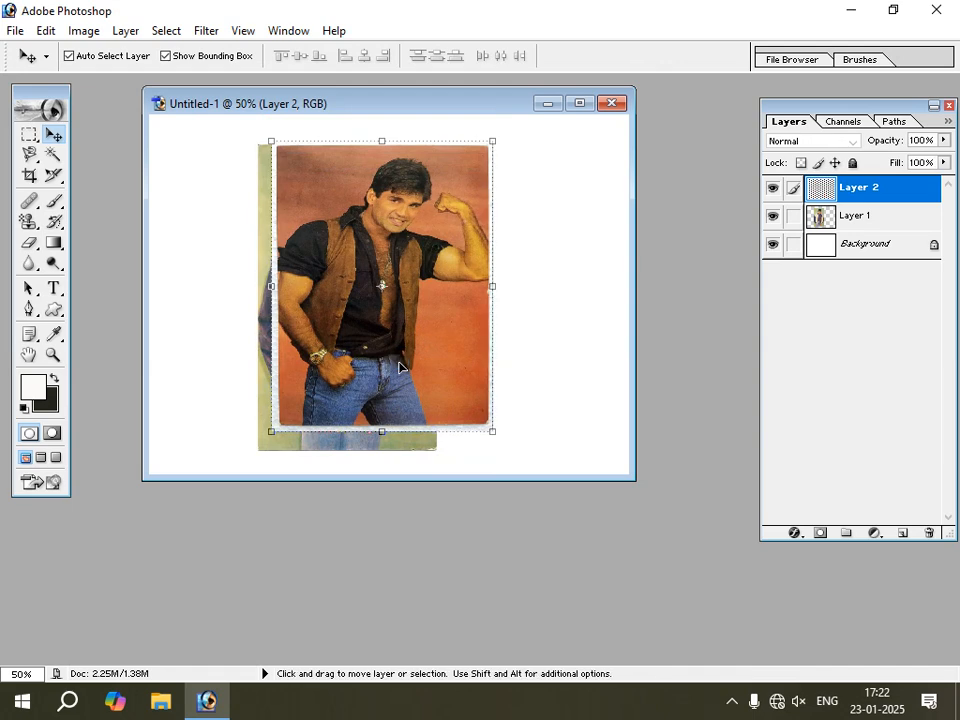
# Place the jacket photo and the brown-vest photo side by side, and stretch the brown-vest photo to match the jacket photo's bottom edge.
pyautogui.moveTo(403, 317); pyautogui.dragTo(518, 313)
pyautogui.moveTo(386, 271); pyautogui.dragTo(343, 258)
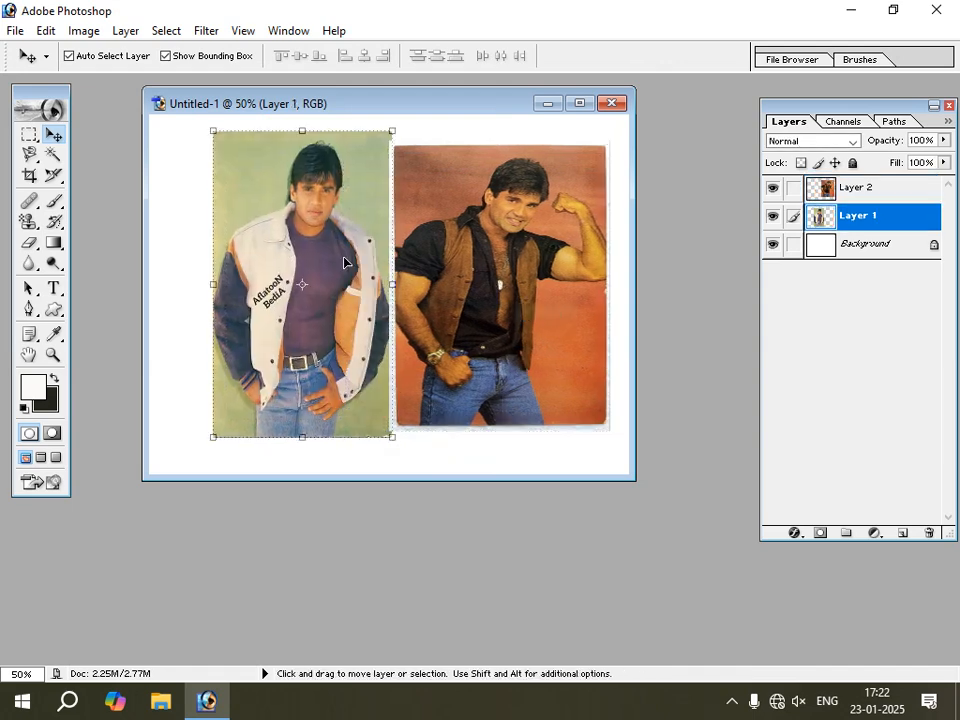
pyautogui.moveTo(480, 260); pyautogui.dragTo(489, 255)
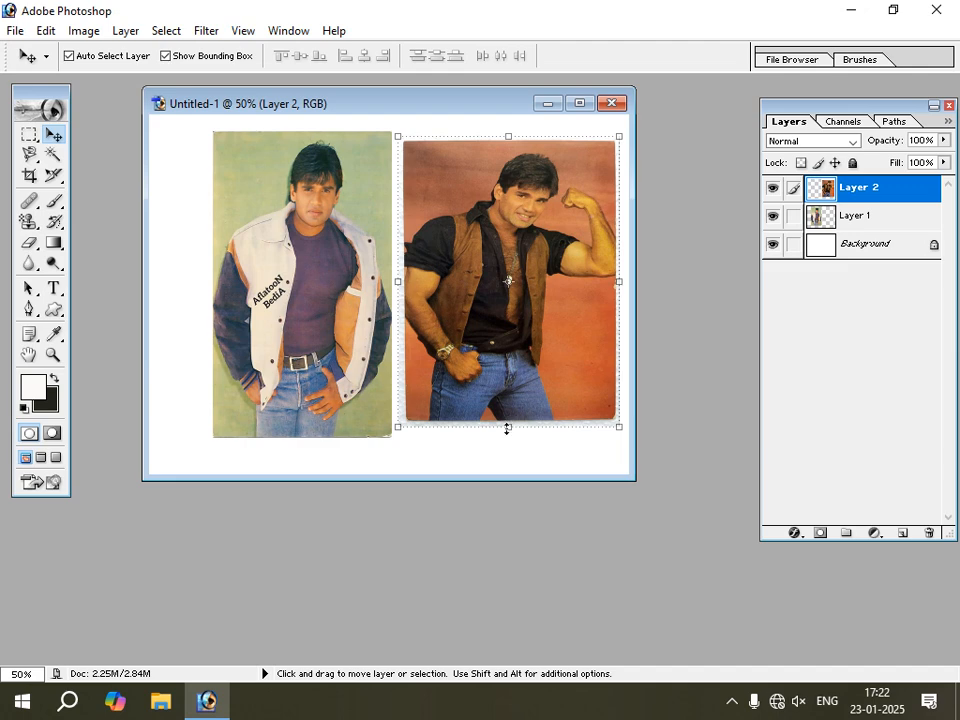
pyautogui.moveTo(507, 428); pyautogui.dragTo(507, 445)
pyautogui.press('Return')
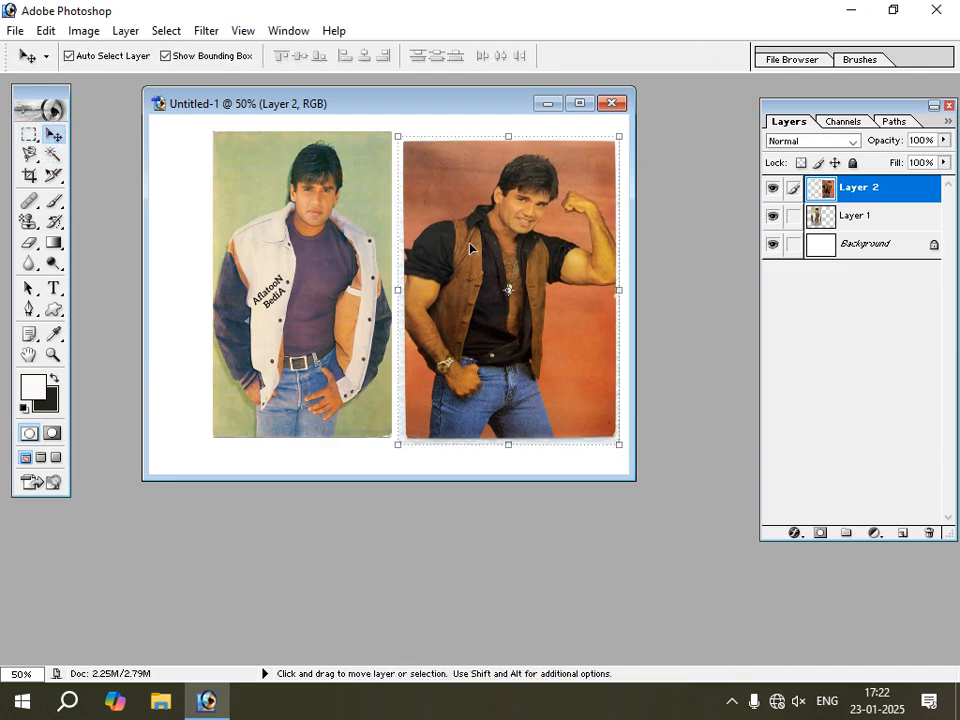
# Spread the two photos apart on the canvas, leaving a white gap between them and a white margin around both.
pyautogui.moveTo(469, 248); pyautogui.dragTo(523, 272)
pyautogui.moveTo(321, 248); pyautogui.dragTo(269, 251)
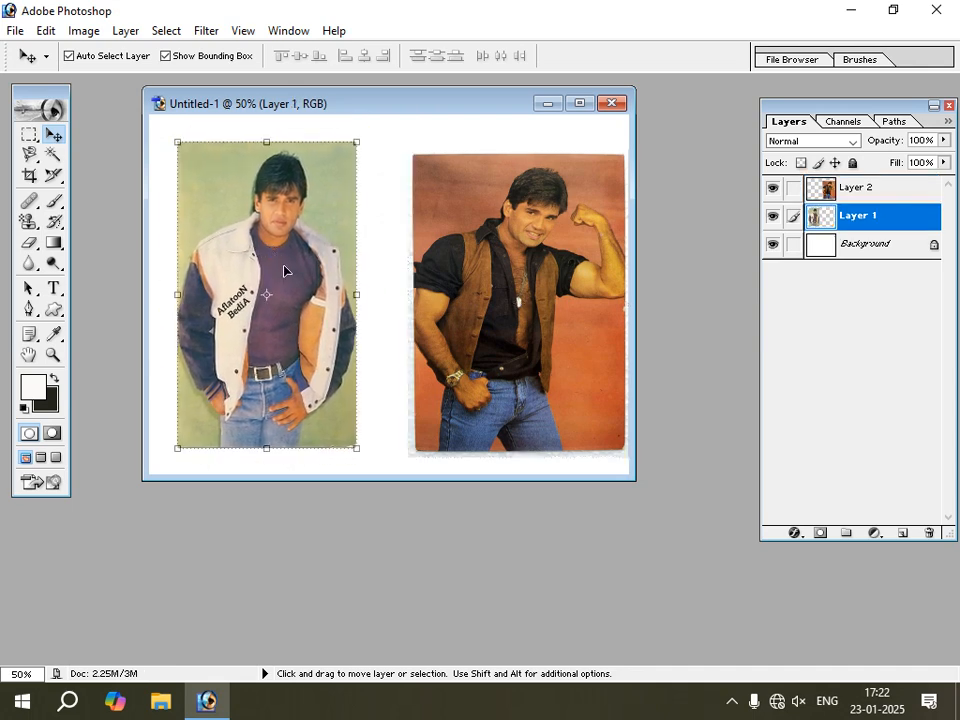
pyautogui.click(852, 188)
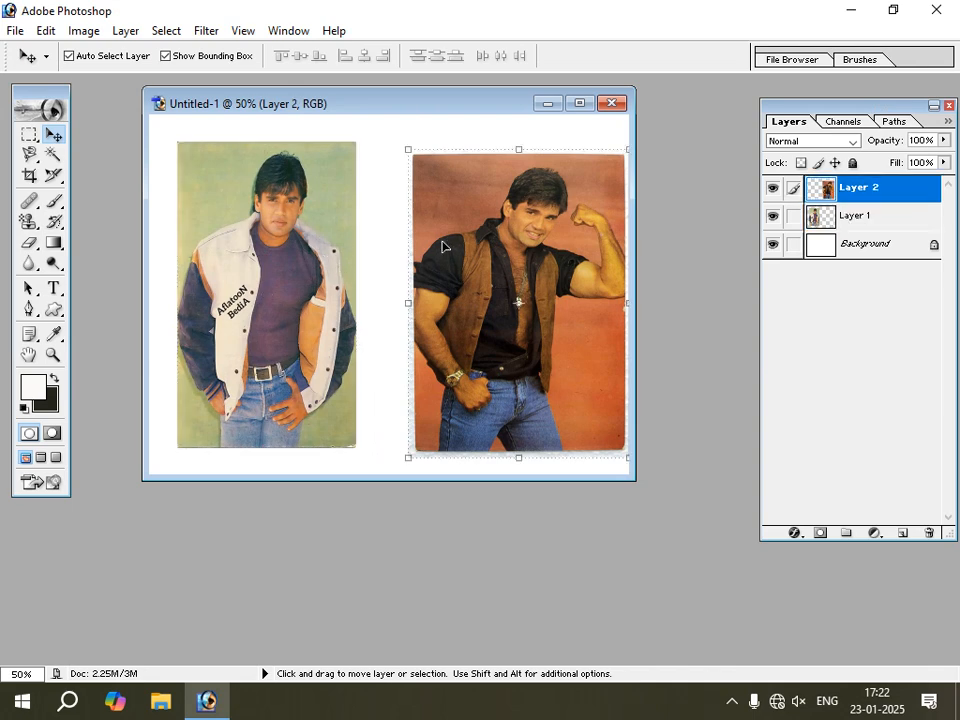
pyautogui.moveTo(443, 242); pyautogui.dragTo(408, 226)
pyautogui.moveTo(293, 240); pyautogui.dragTo(307, 246)
pyautogui.moveTo(424, 237); pyautogui.dragTo(452, 239)
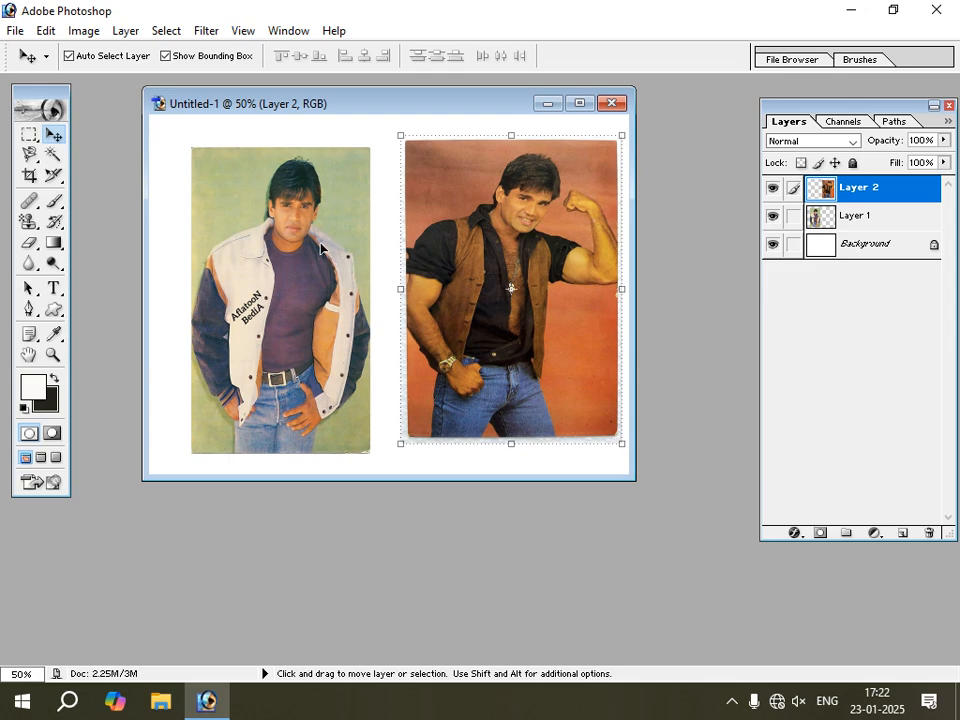
pyautogui.moveTo(320, 247); pyautogui.dragTo(324, 248)
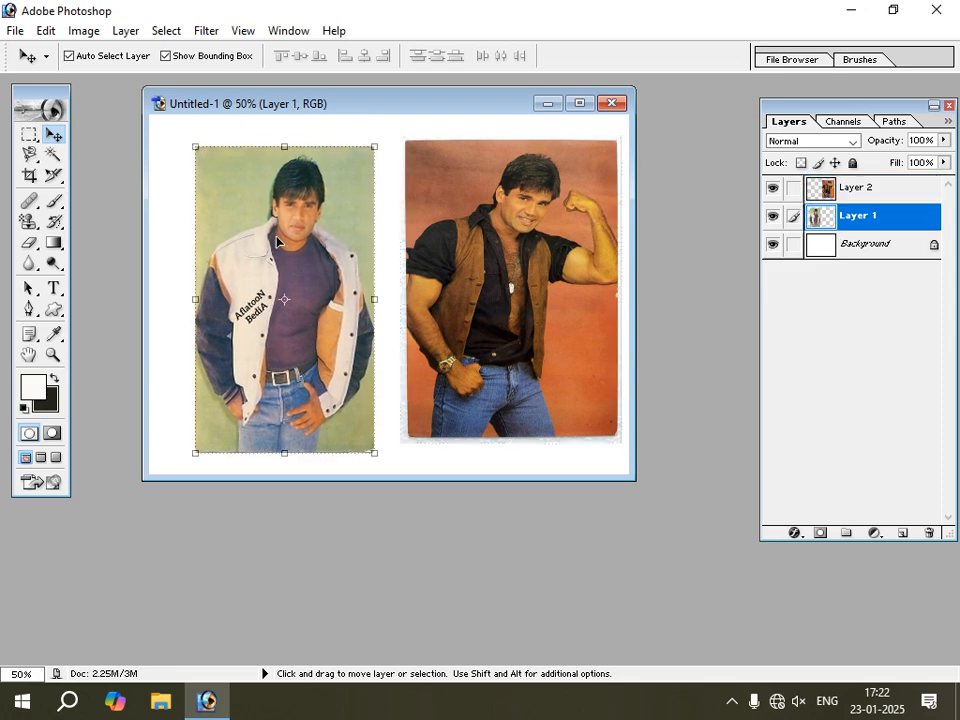
# Try selecting the jacket photo's green background with the Magic Wand at tolerance 80, and clear the selection.
pyautogui.click(33, 143)
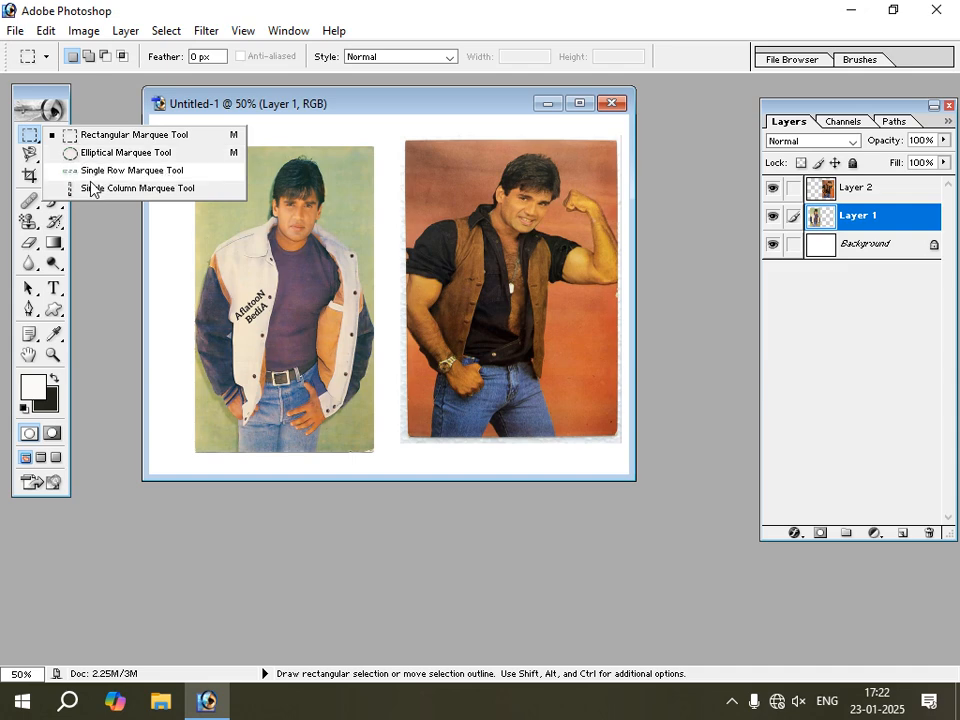
pyautogui.click(30, 155)
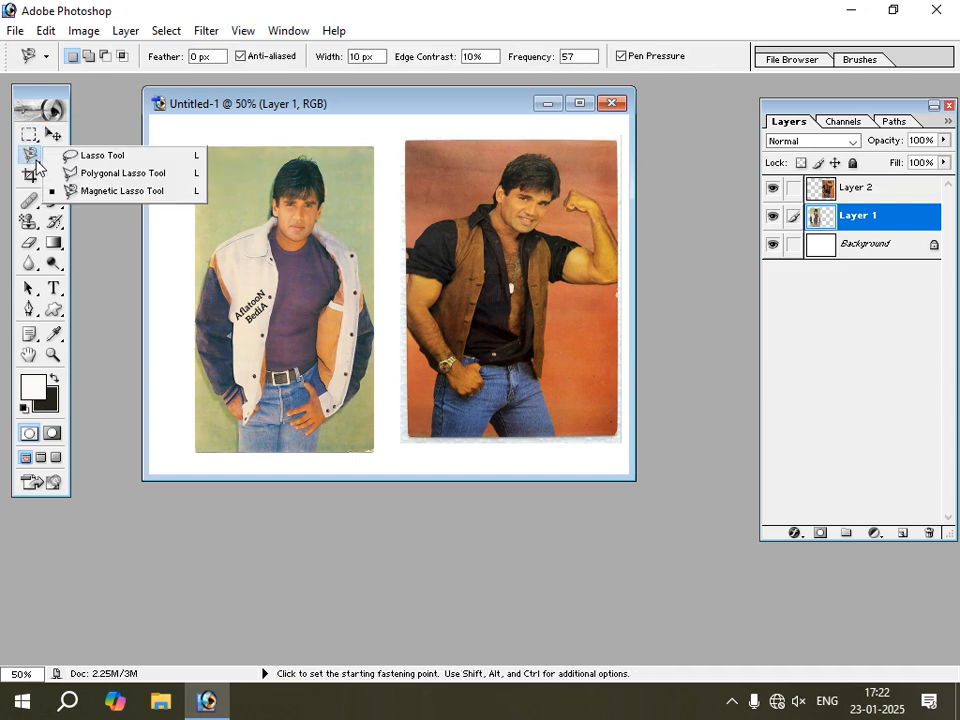
pyautogui.click(138, 191)
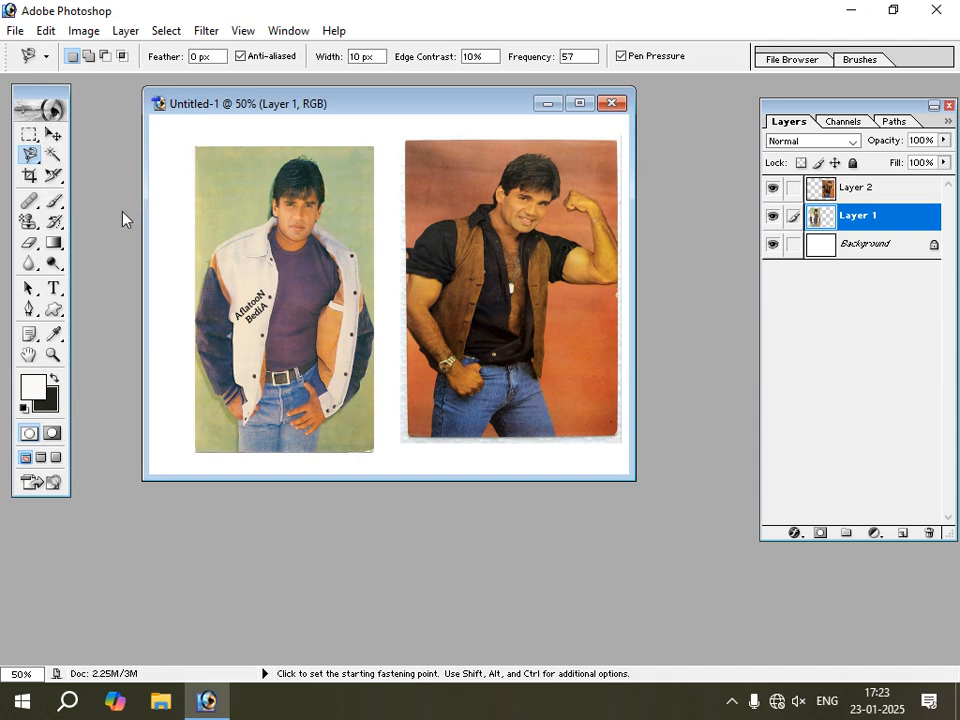
pyautogui.click(53, 157)
pyautogui.click(240, 199)
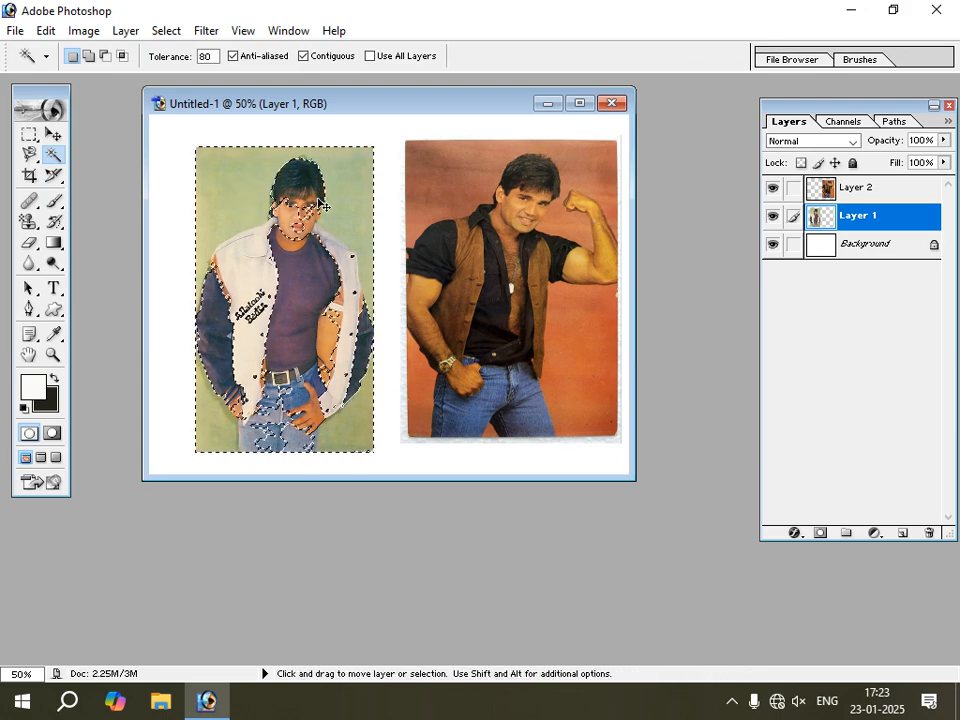
pyautogui.hotkey('ctrl', 'd')
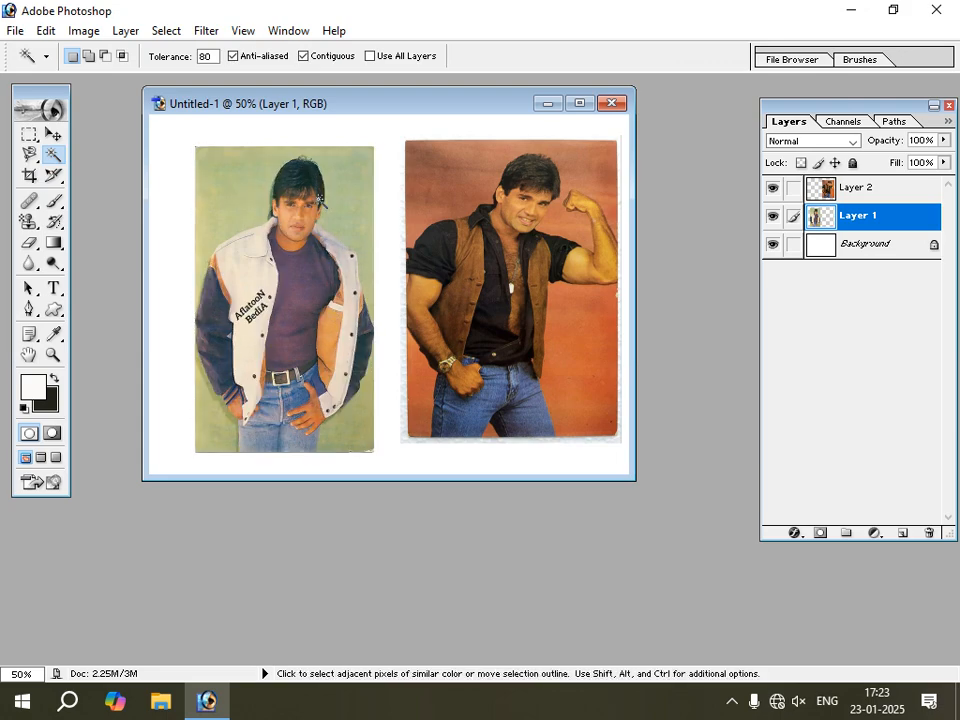
pyautogui.click(52, 135)
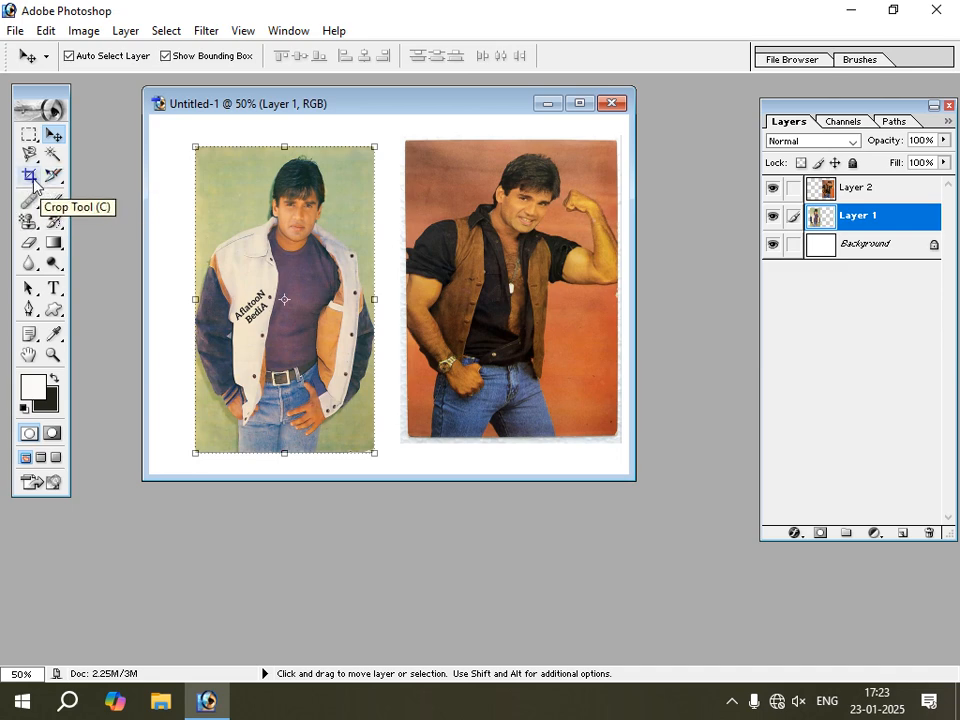
# Try cropping the document to the jacket photo's face and chest at 3.5 cm by 4.5 cm, and undo the crop.
pyautogui.click(31, 174)
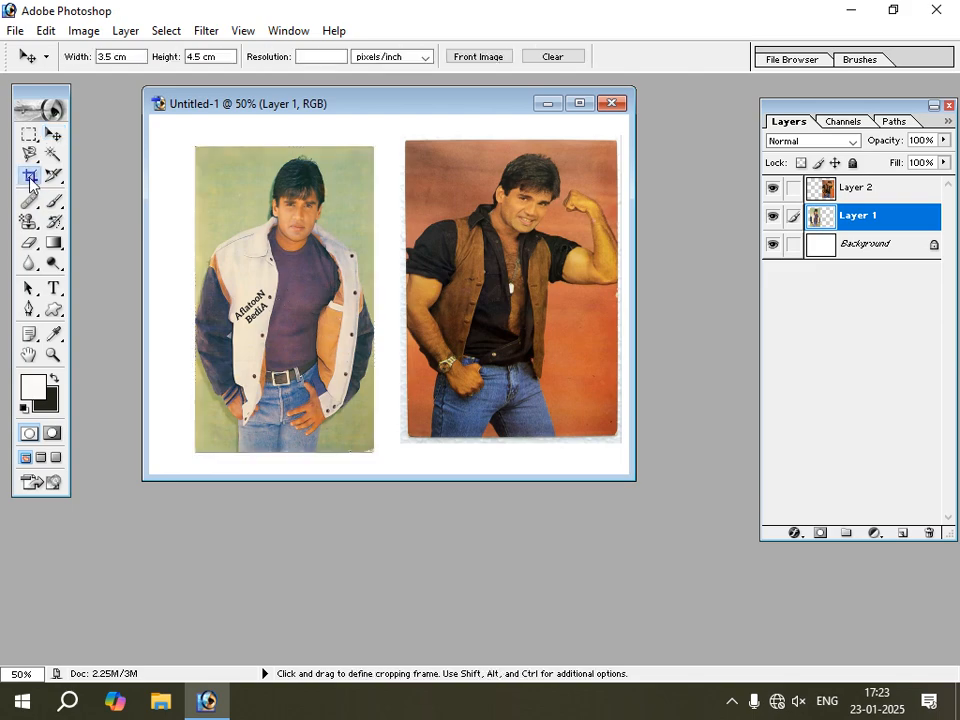
pyautogui.moveTo(240, 175); pyautogui.dragTo(345, 383)
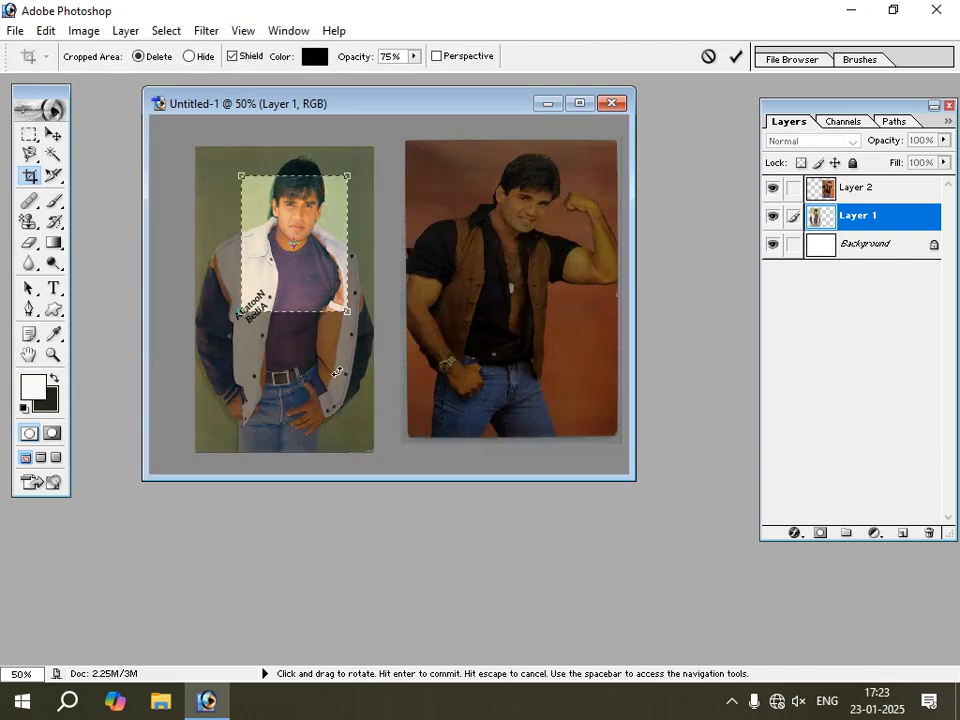
pyautogui.press('Return')
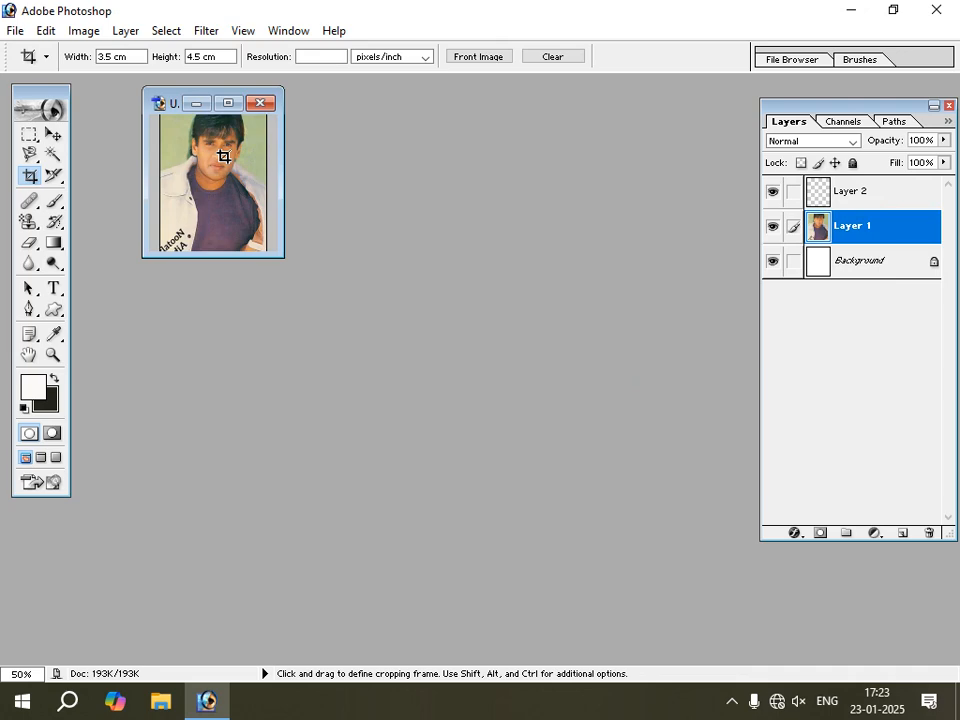
pyautogui.press('ctrl')
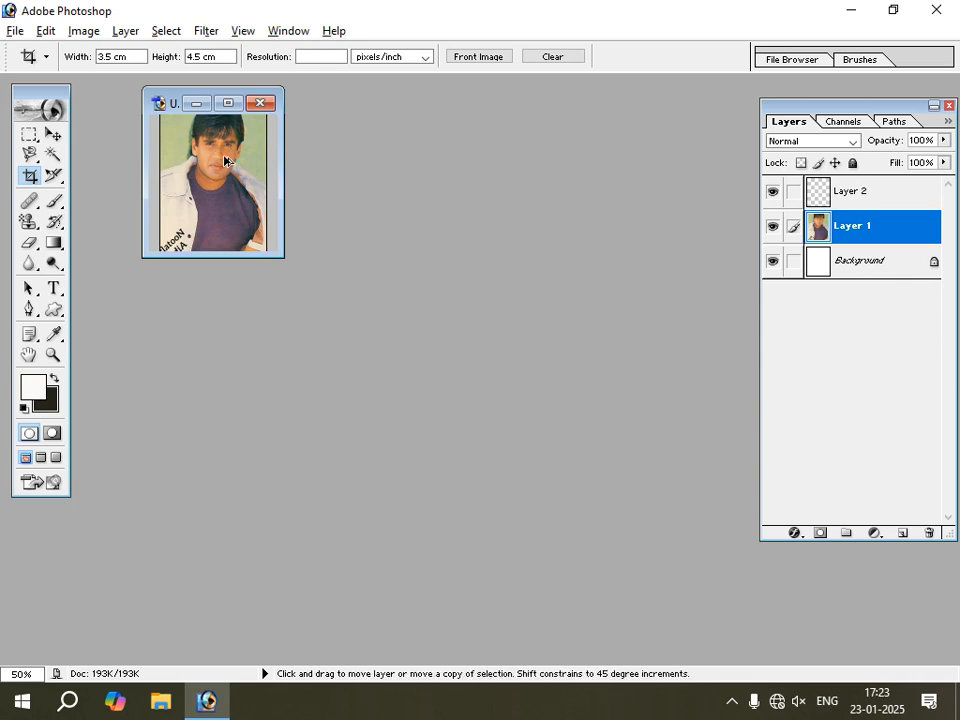
pyautogui.hotkey('ctrl', 'z')
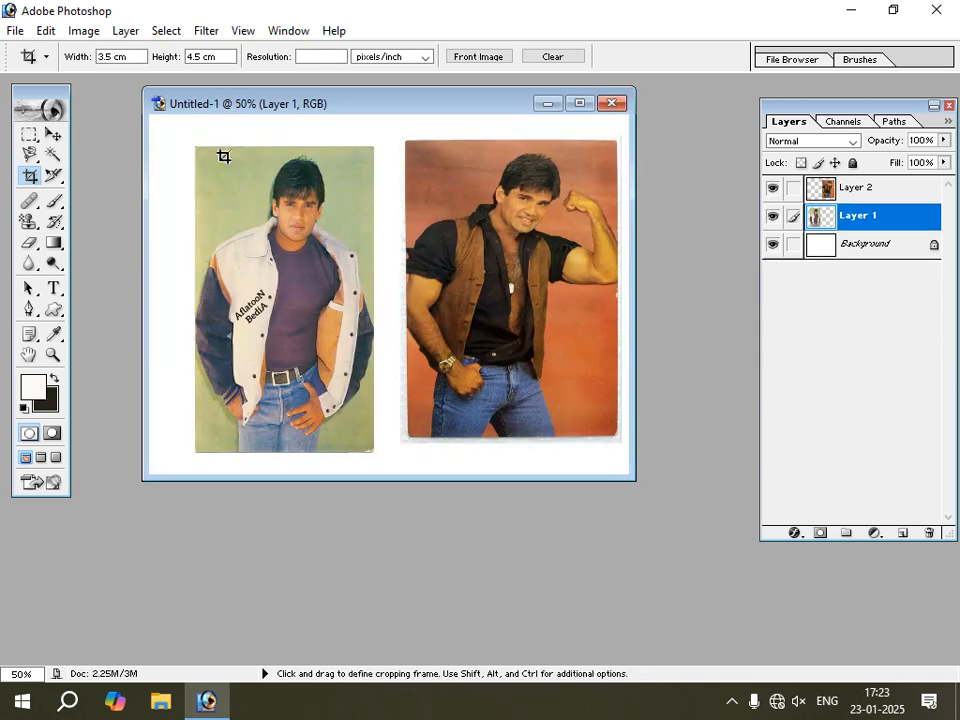
pyautogui.hotkey('ctrl', 'z')
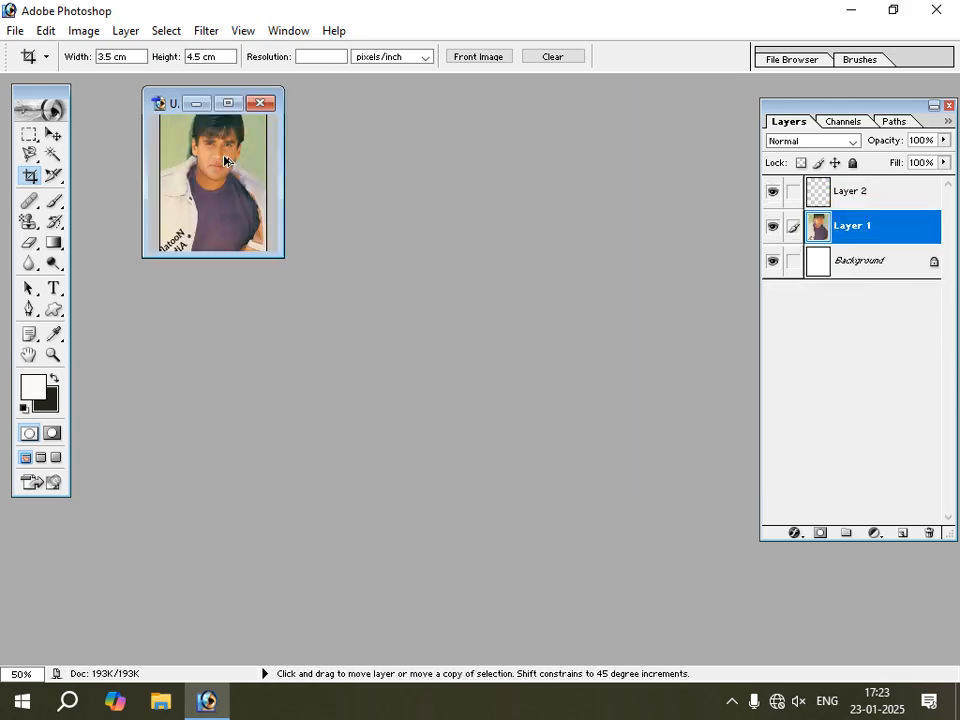
pyautogui.hotkey('ctrl', 'z')
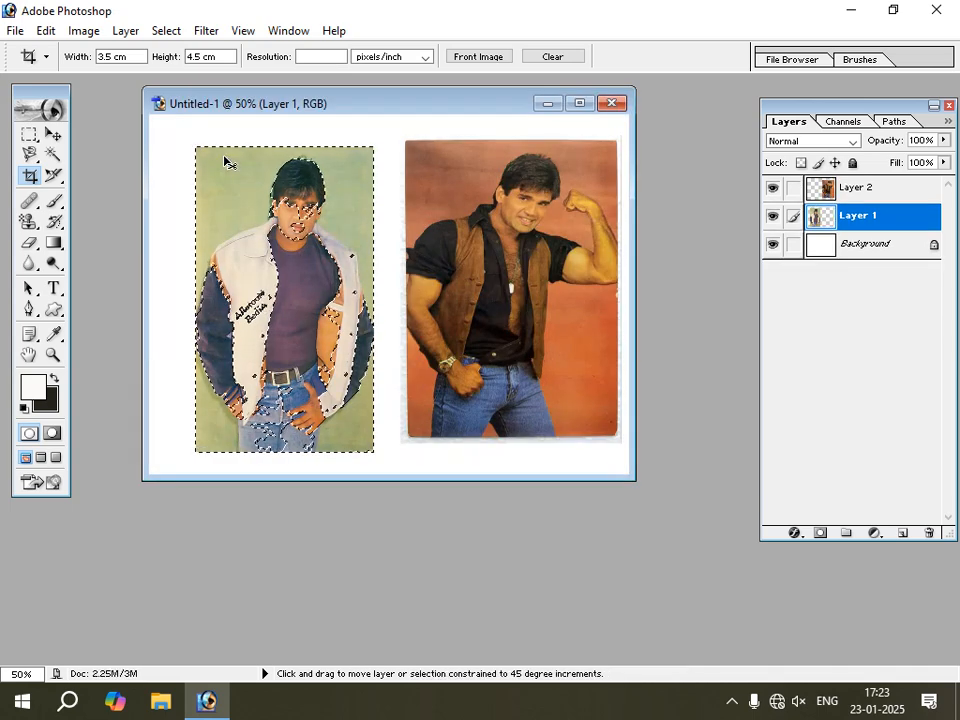
pyautogui.hotkey('ctrl', 'd')
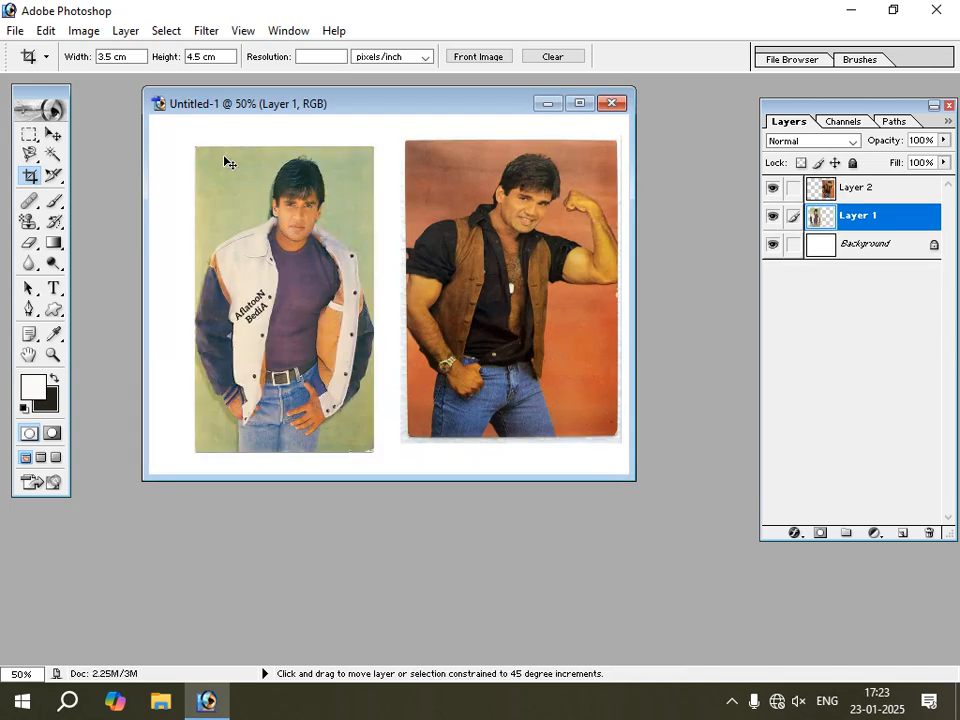
# Move the jacket photo slightly up and to the left on the canvas.
pyautogui.click(53, 135)
pyautogui.moveTo(214, 219); pyautogui.dragTo(202, 203)
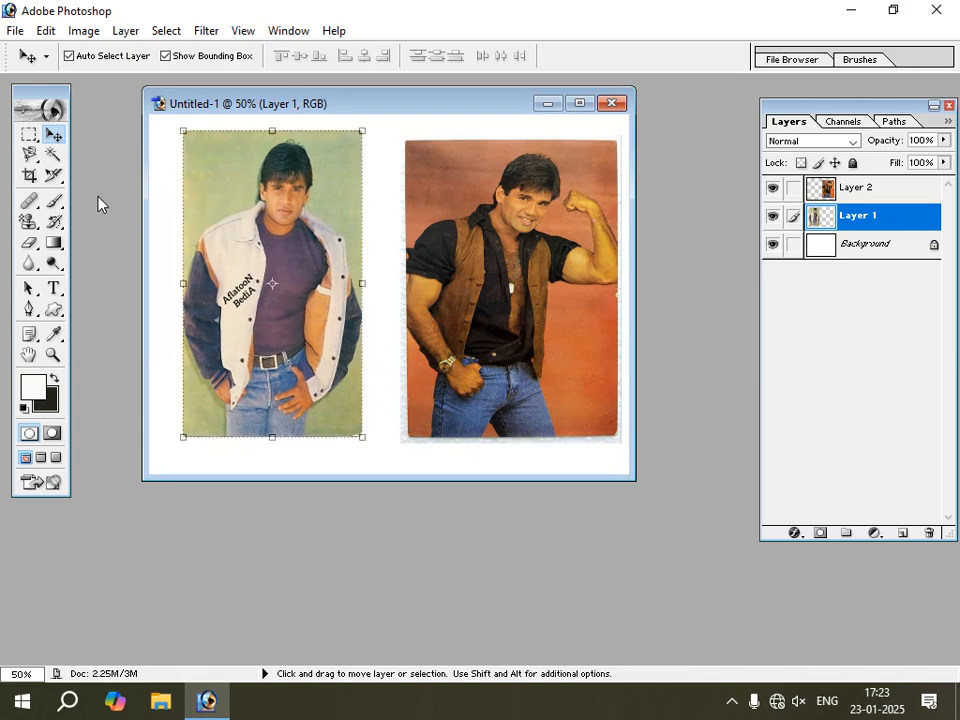
# Try a tighter 3.5 cm by 4.5 cm crop around the jacket photo's head and shoulders, and undo it.
pyautogui.press('c')
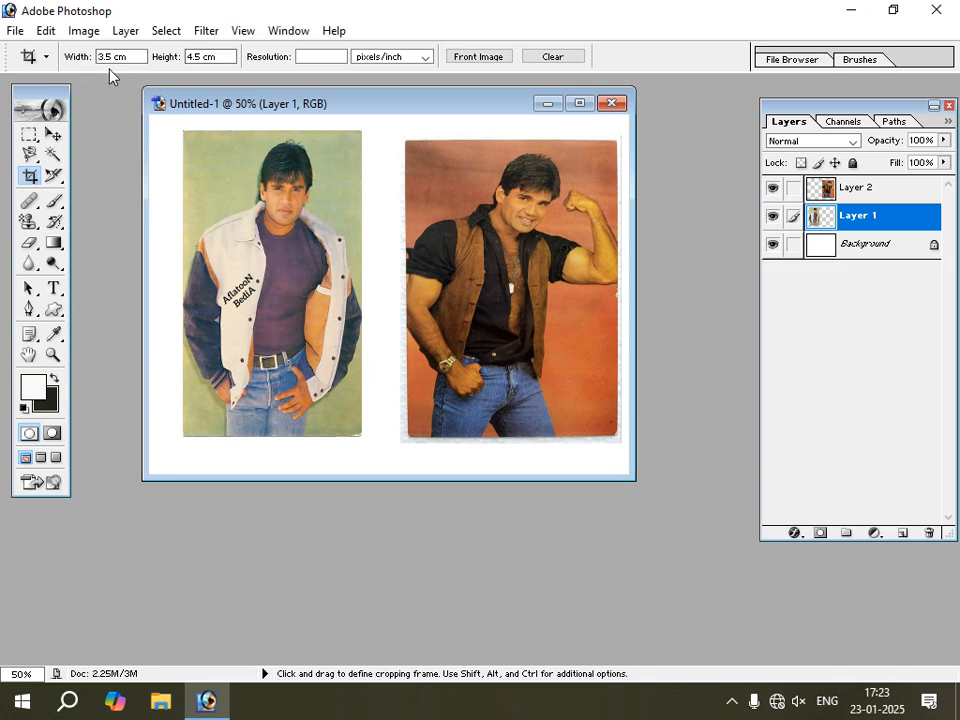
pyautogui.click(137, 62)
pyautogui.moveTo(240, 150); pyautogui.dragTo(338, 398)
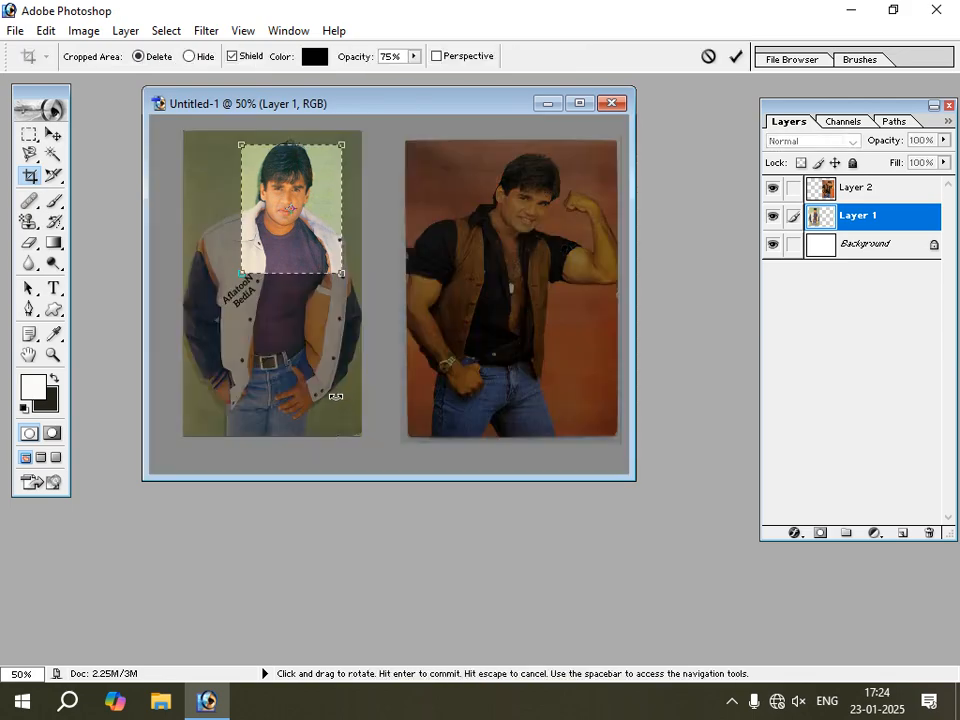
pyautogui.press('Return')
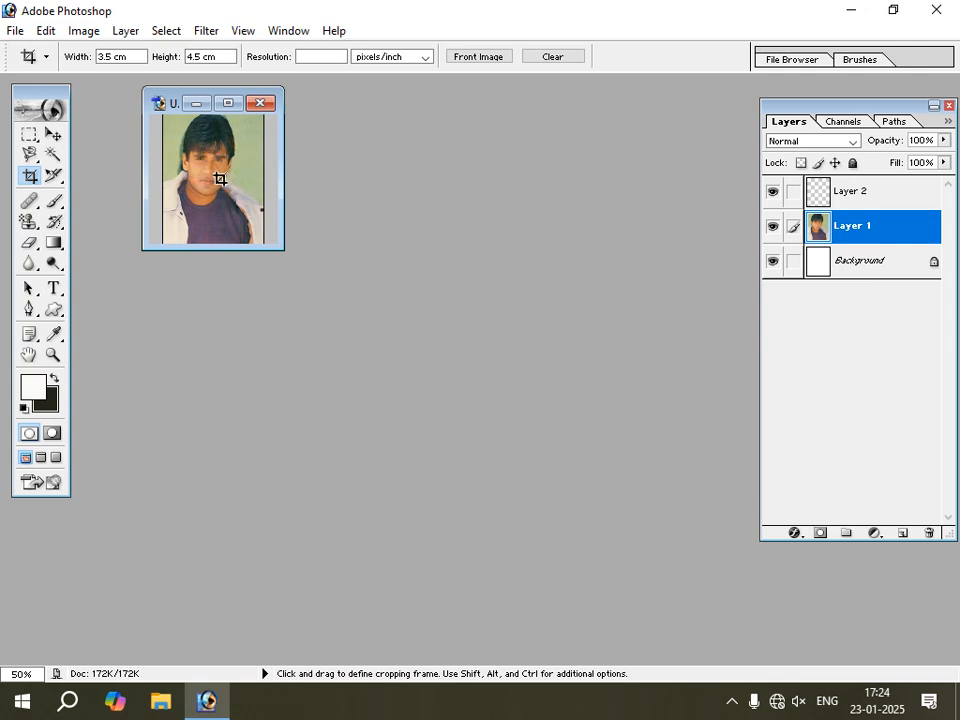
pyautogui.click(54, 137)
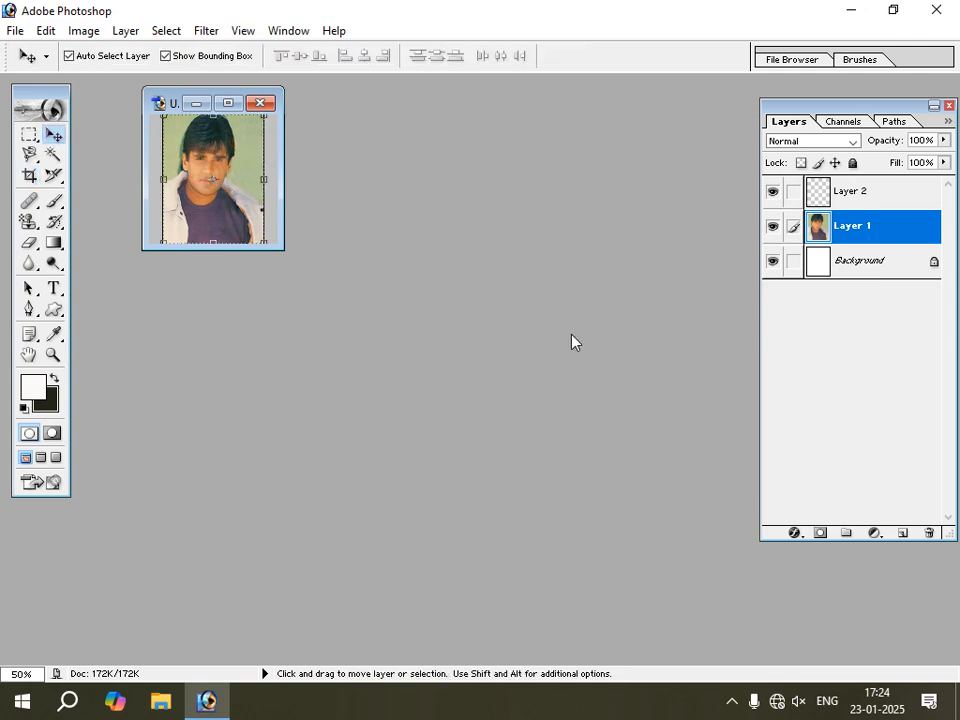
pyautogui.hotkey('ctrl', 'z')
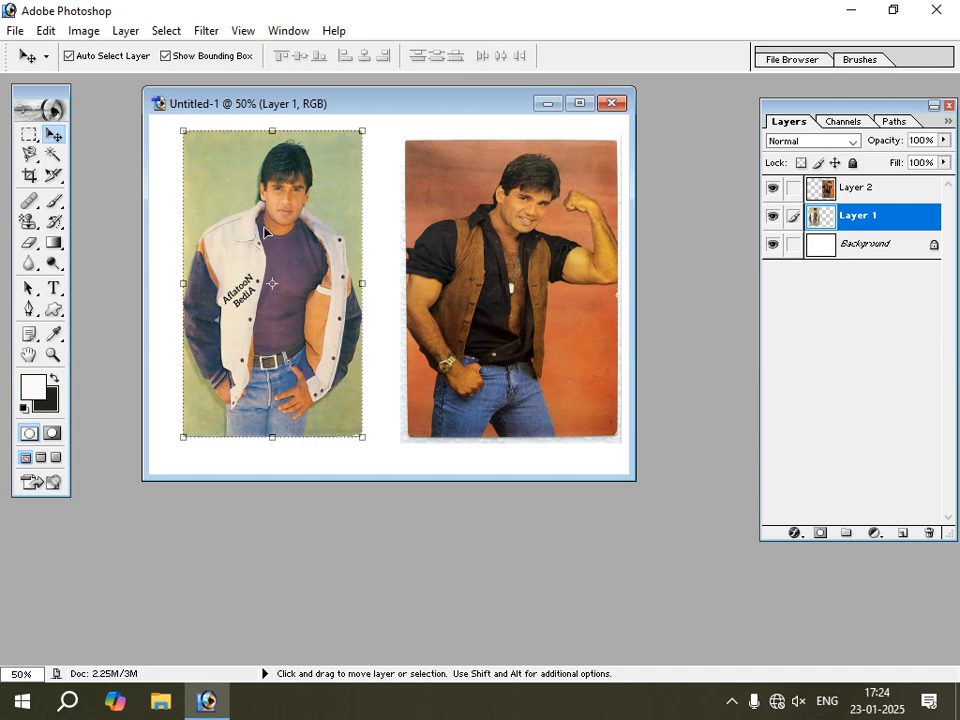
pyautogui.click(29, 178)
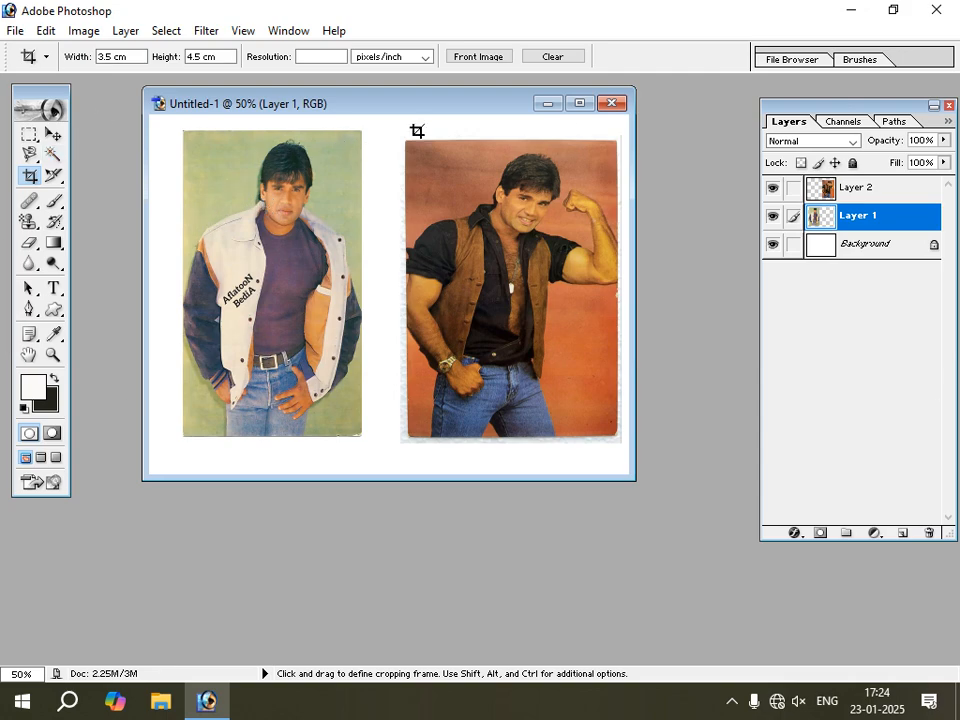
# Minimize the Untitled-1 document and make the Move tool active.
pyautogui.click(548, 104)
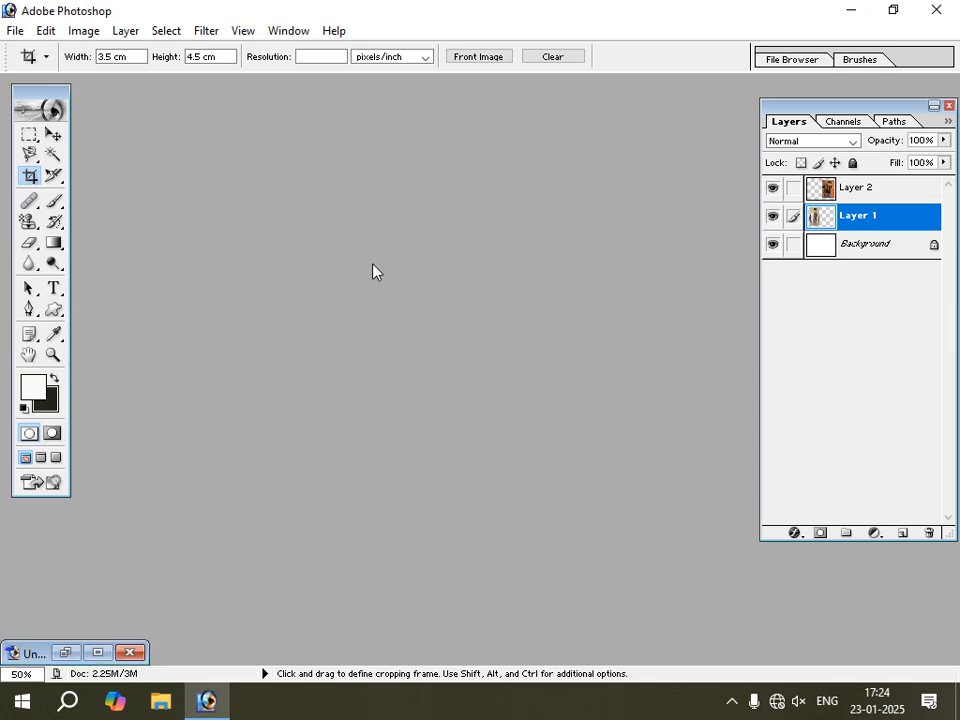
pyautogui.click(58, 178)
pyautogui.moveTo(61, 182); pyautogui.dragTo(152, 207)
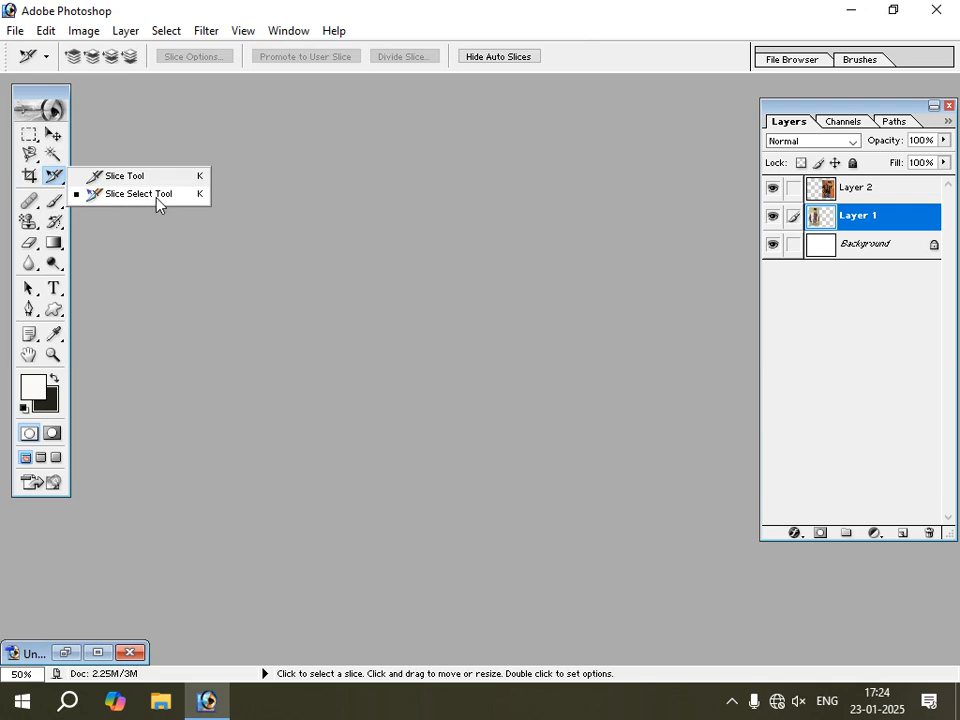
pyautogui.click(56, 138)
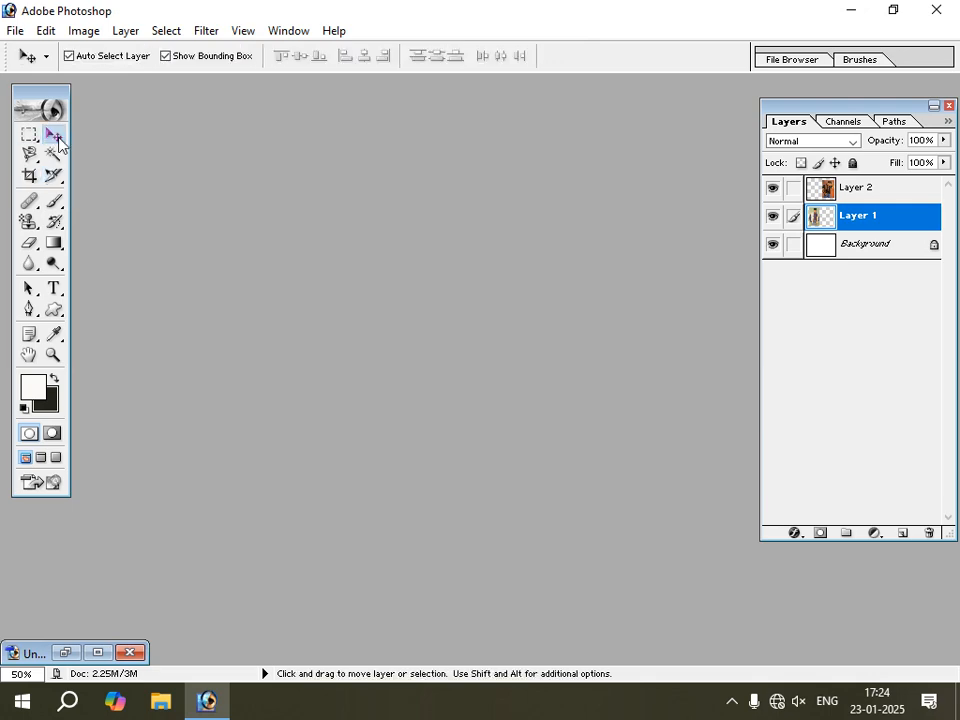
# Open the image file Suniel Shetty (3) and move its window toward the middle of the workspace.
pyautogui.hotkey('ctrl', 'o')
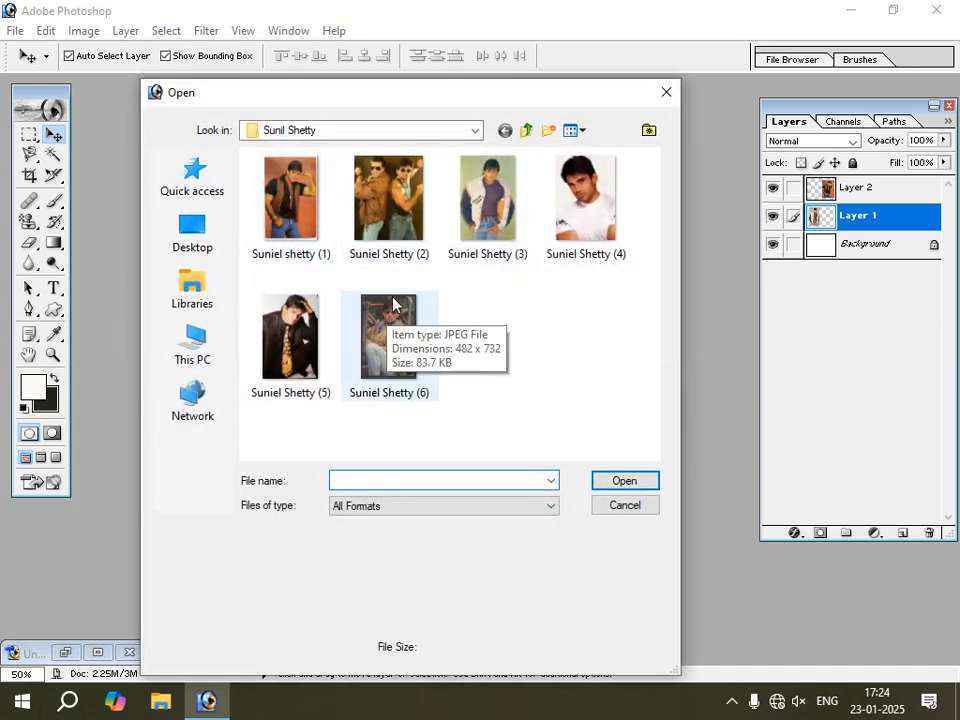
pyautogui.click(491, 207)
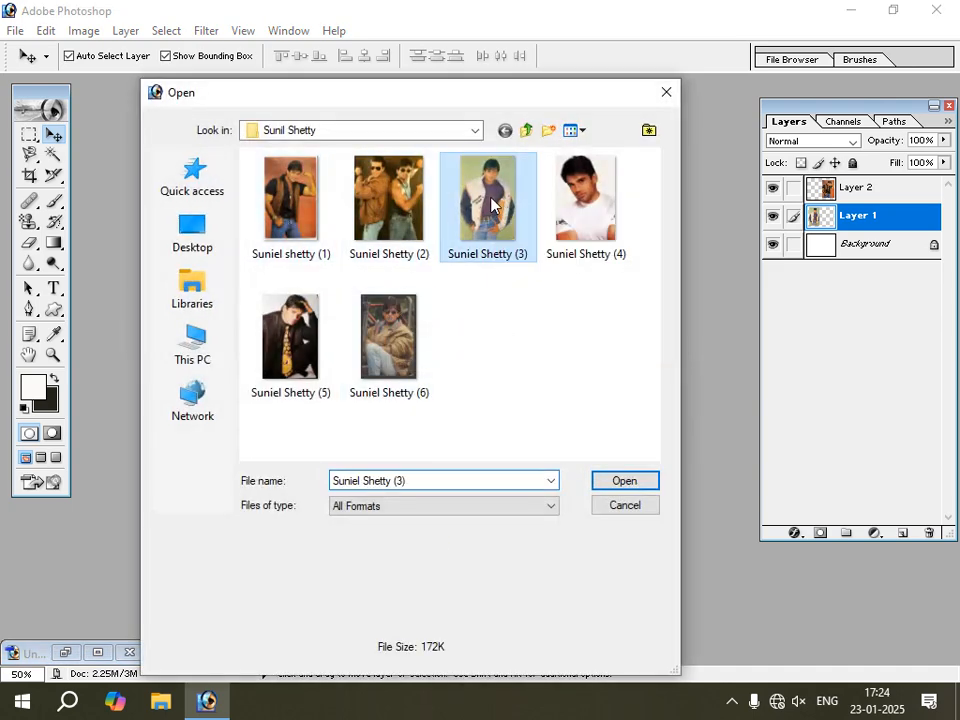
pyautogui.click(628, 481)
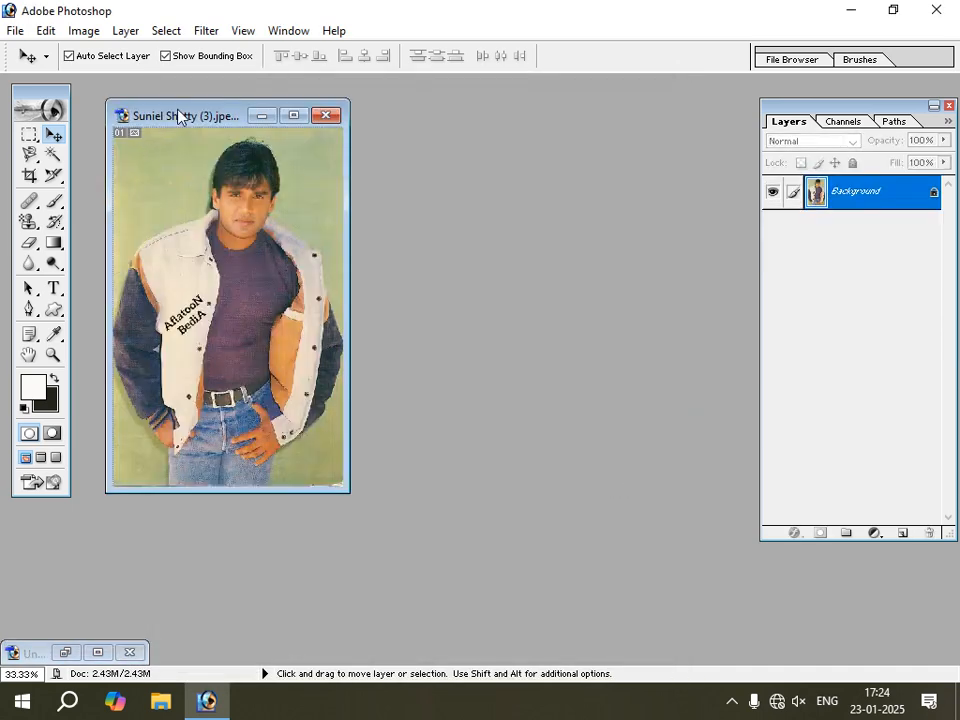
pyautogui.moveTo(178, 113); pyautogui.dragTo(346, 137)
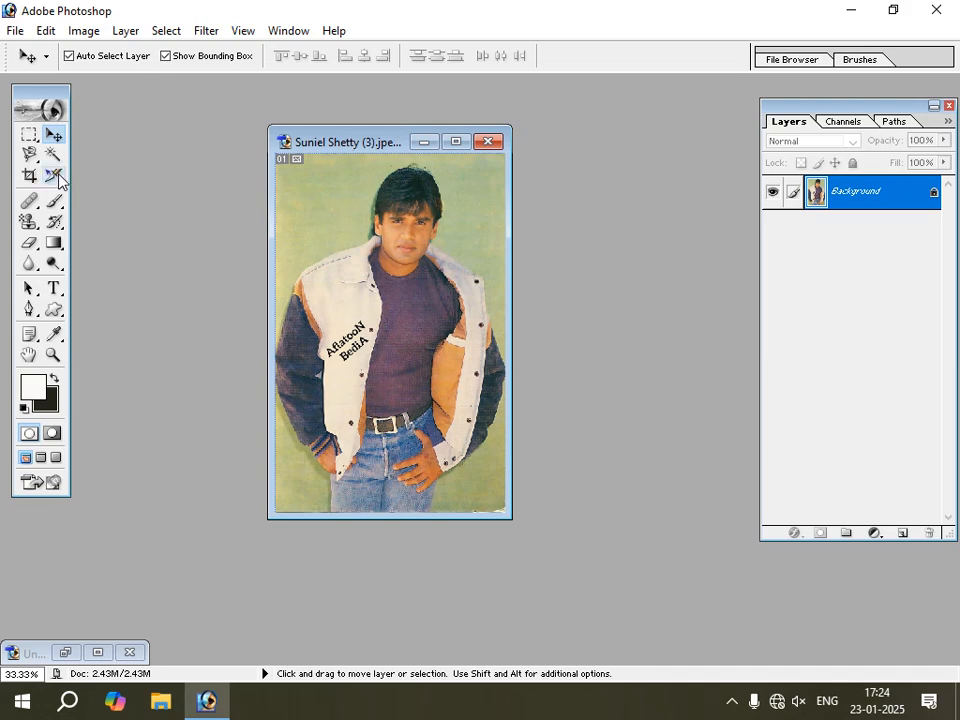
# Draw six separate rectangular slices over the jacket photo with the Slice Tool, covering the background, face, jacket, sleeve and hand areas.
pyautogui.moveTo(57, 179); pyautogui.dragTo(133, 186)
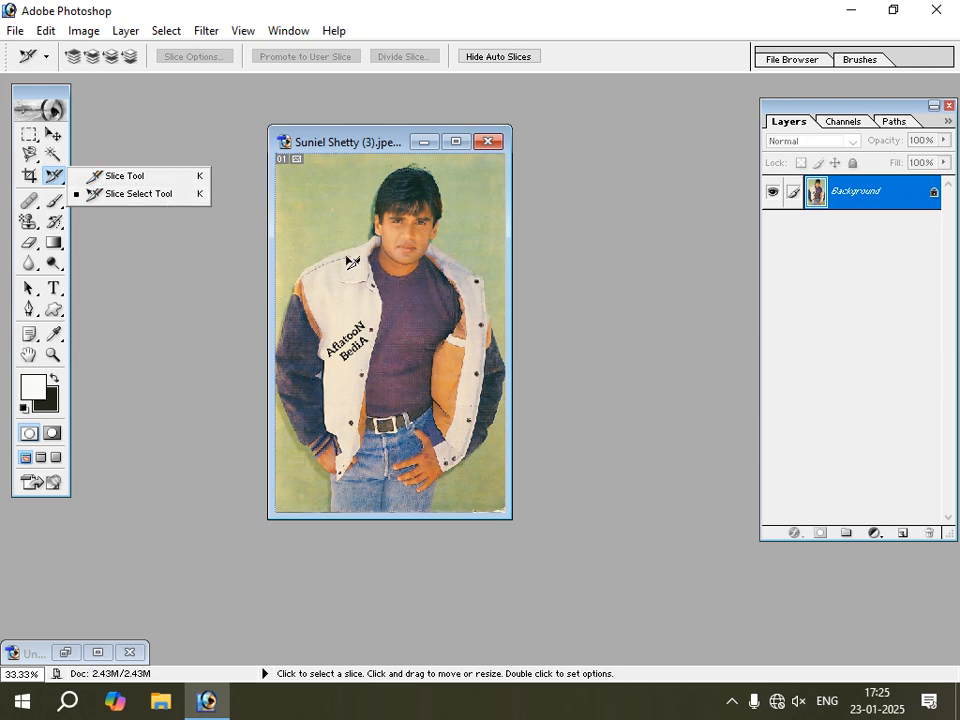
pyautogui.click(128, 177)
pyautogui.moveTo(291, 177); pyautogui.dragTo(335, 255)
pyautogui.moveTo(368, 187); pyautogui.dragTo(415, 255)
pyautogui.moveTo(350, 286); pyautogui.dragTo(402, 374)
pyautogui.moveTo(443, 286); pyautogui.dragTo(491, 374)
pyautogui.moveTo(443, 418); pyautogui.dragTo(478, 471)
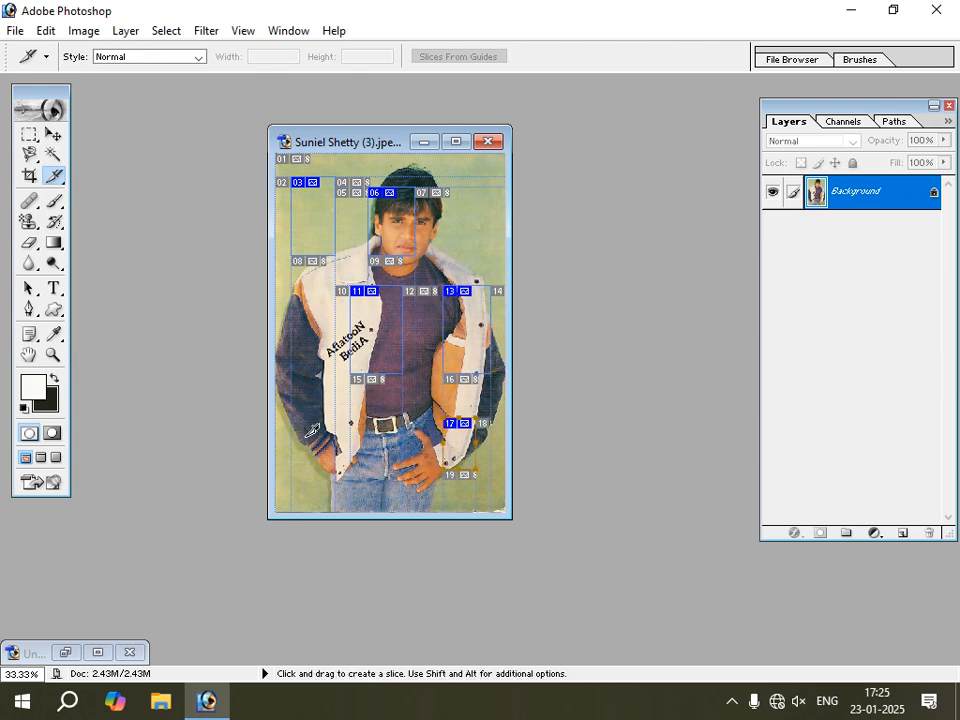
pyautogui.moveTo(344, 484); pyautogui.dragTo(291, 428)
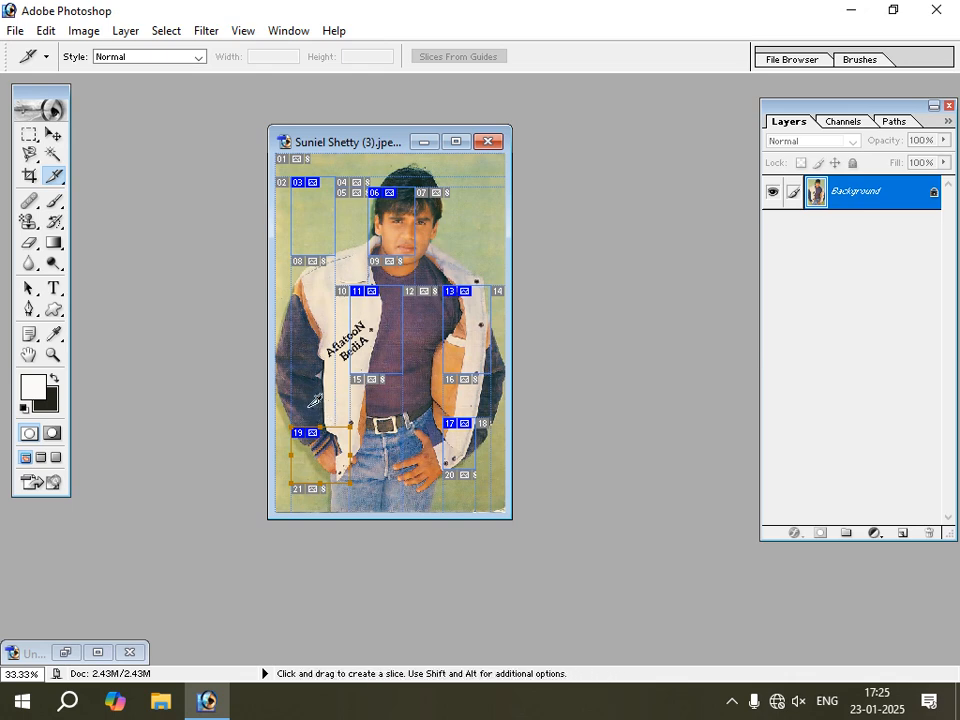
# Resize the slice over the hand near the photo's lower-left corner with the Slice Select Tool, making it taller and slightly narrower.
pyautogui.rightClick(61, 183)
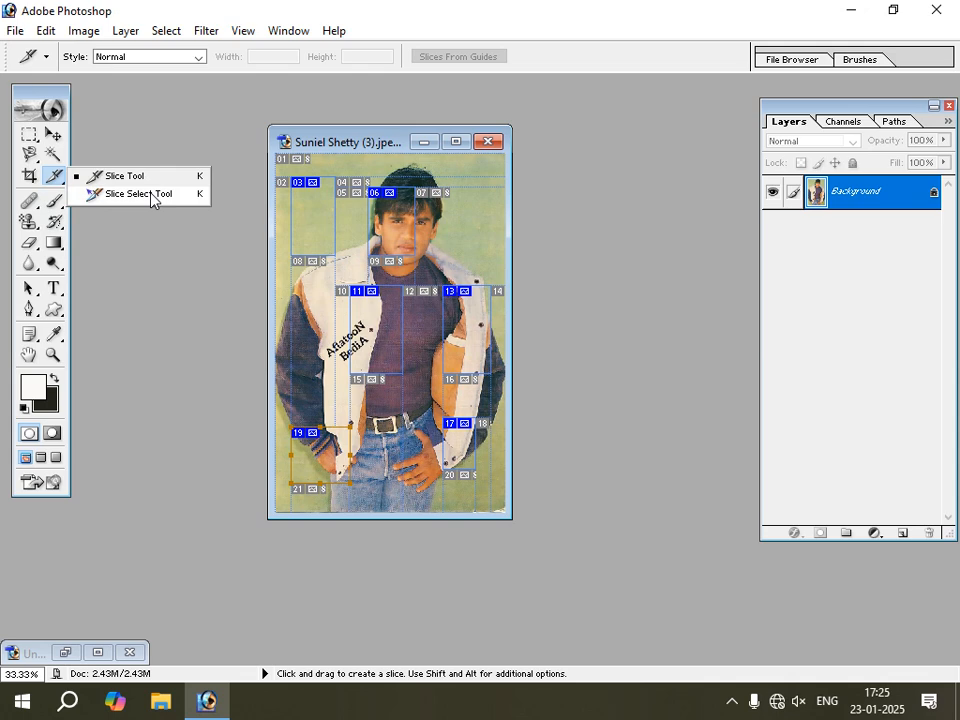
pyautogui.click(151, 195)
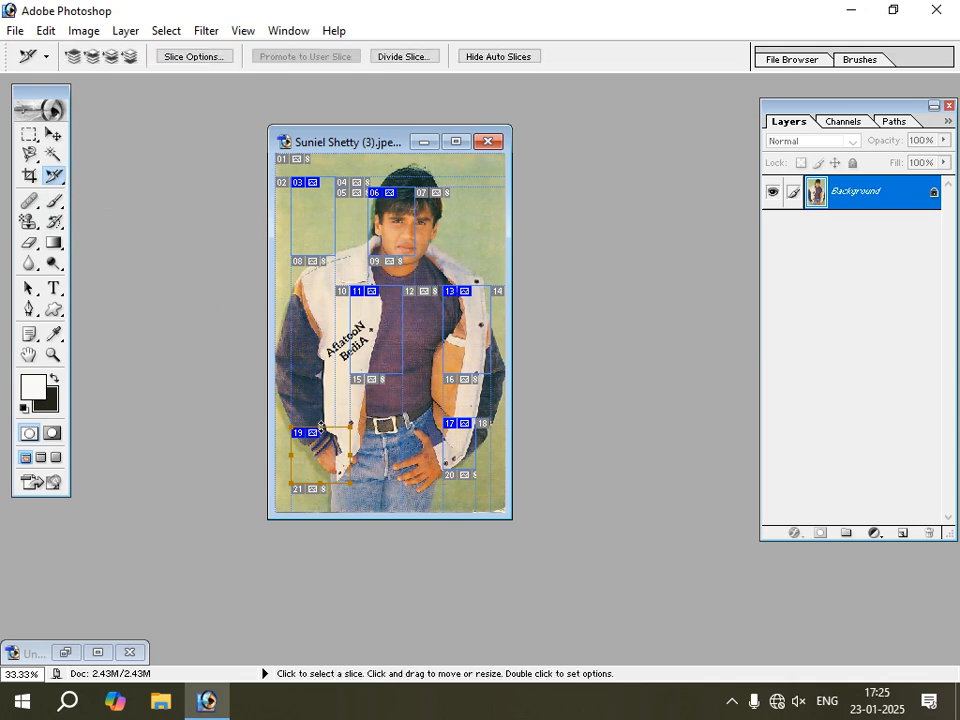
pyautogui.moveTo(321, 428); pyautogui.dragTo(320, 352)
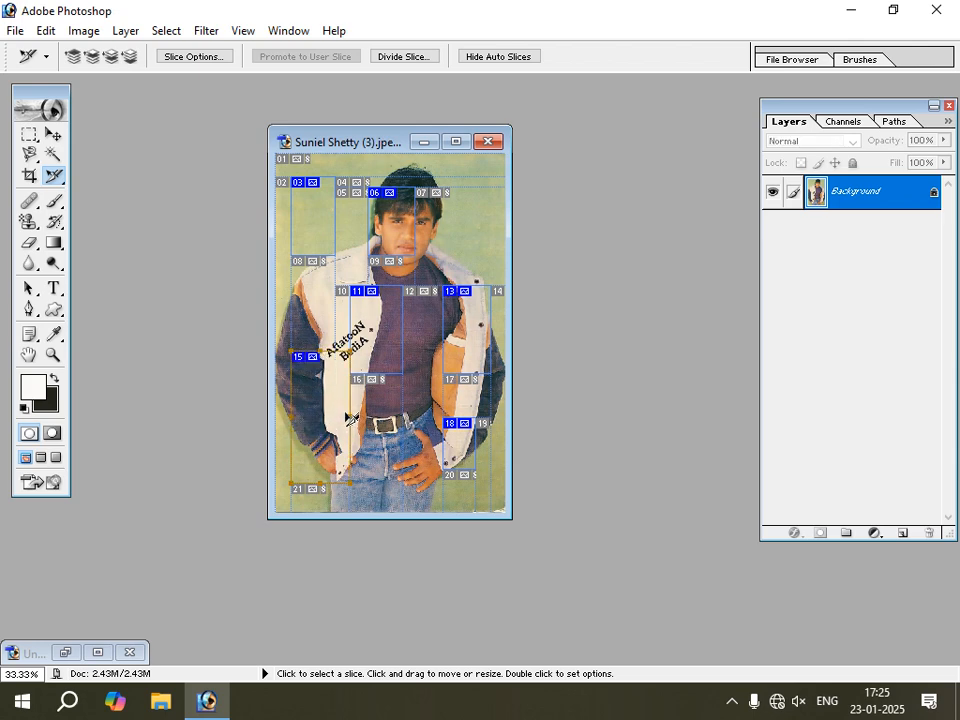
pyautogui.moveTo(350, 416)
pyautogui.mouseDown()
pyautogui.moveTo(383, 422)
pyautogui.moveTo(343, 405)
pyautogui.mouseUp()
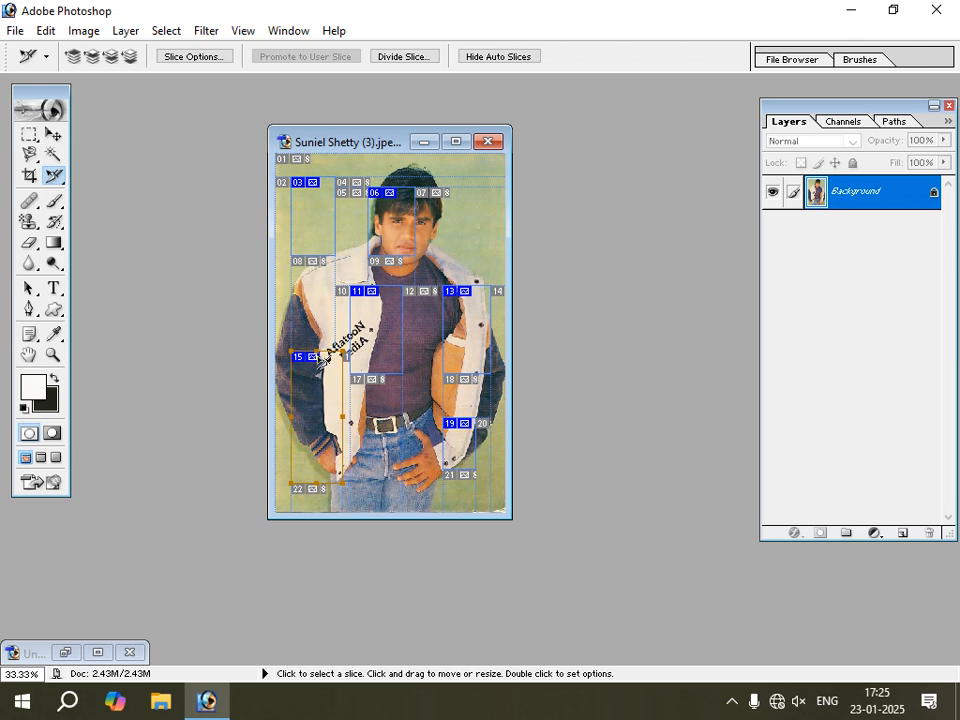
pyautogui.moveTo(318, 351); pyautogui.dragTo(318, 373)
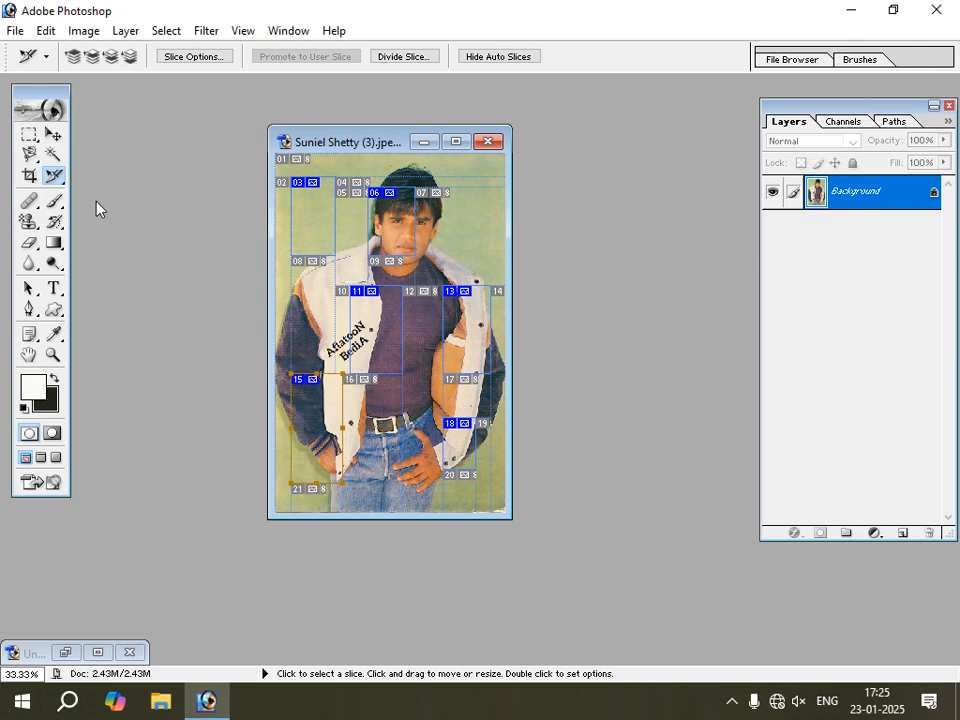
# Open the sliced jacket photo in Save For Web.
pyautogui.click(16, 31)
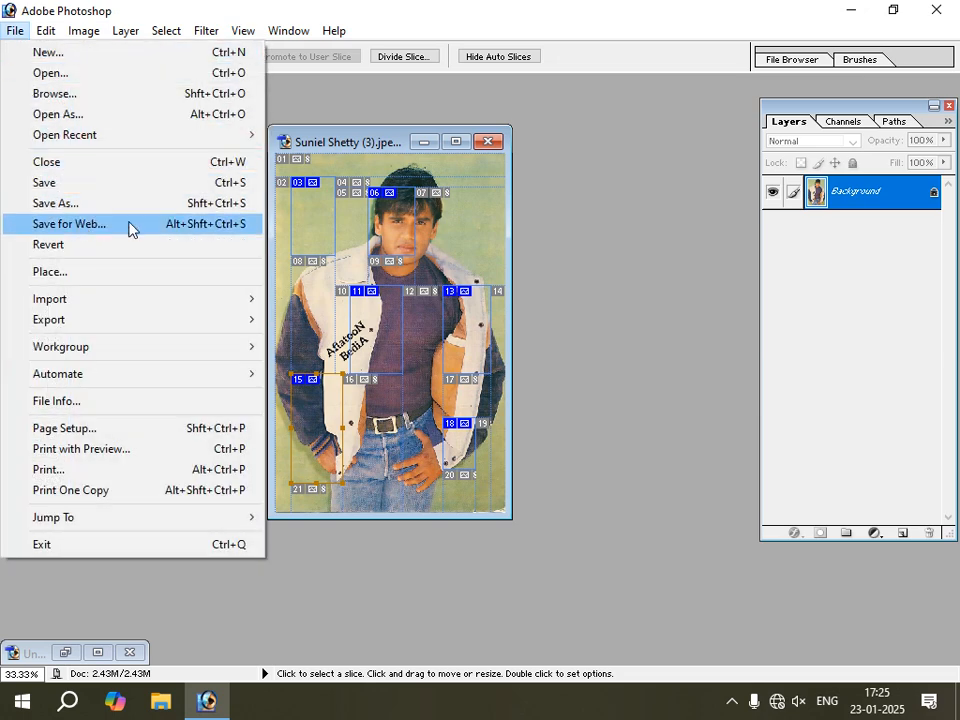
pyautogui.click(128, 229)
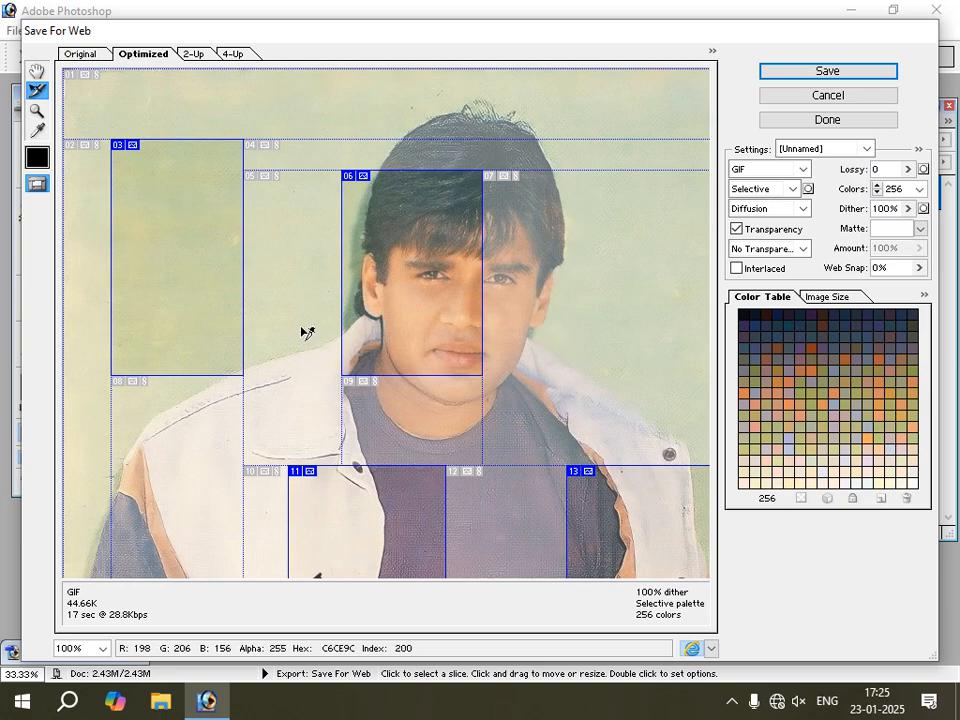
pyautogui.click(822, 72)
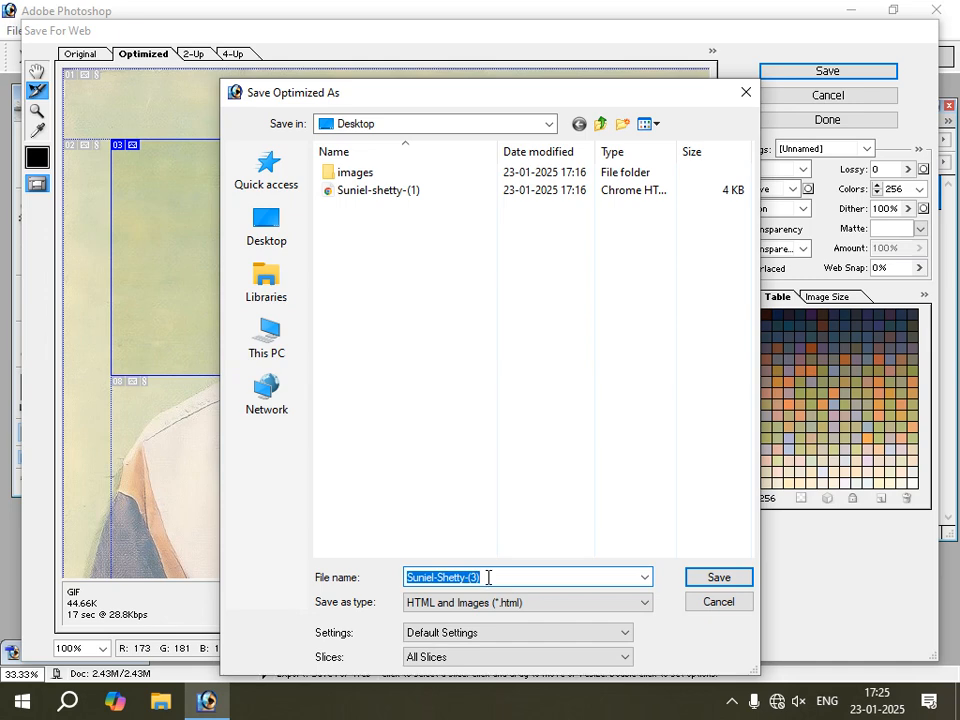
pyautogui.click(488, 577)
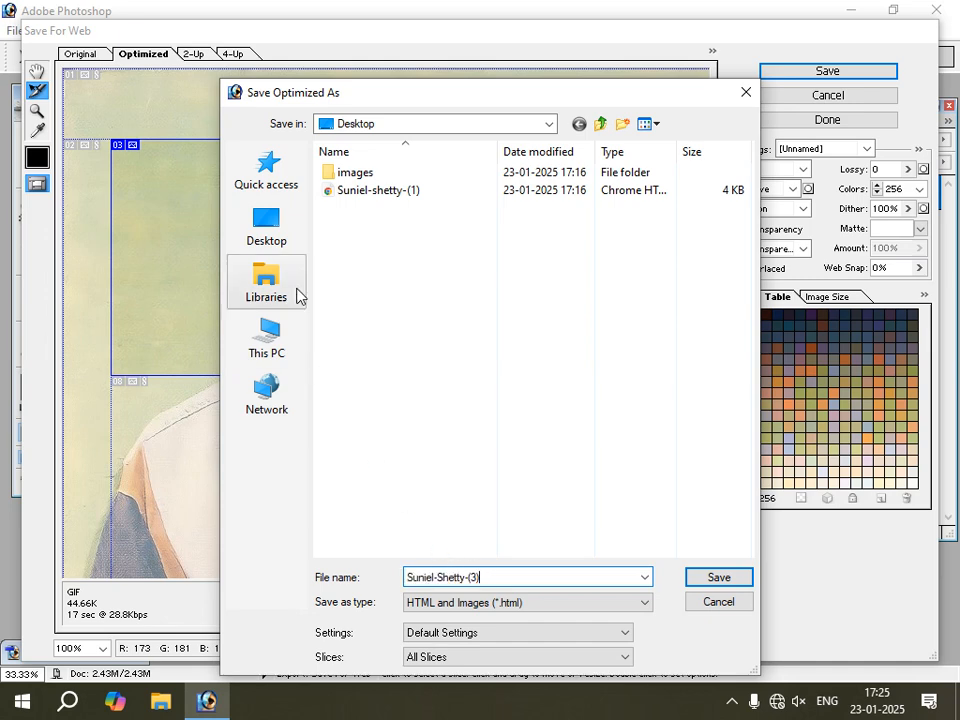
pyautogui.click(274, 231)
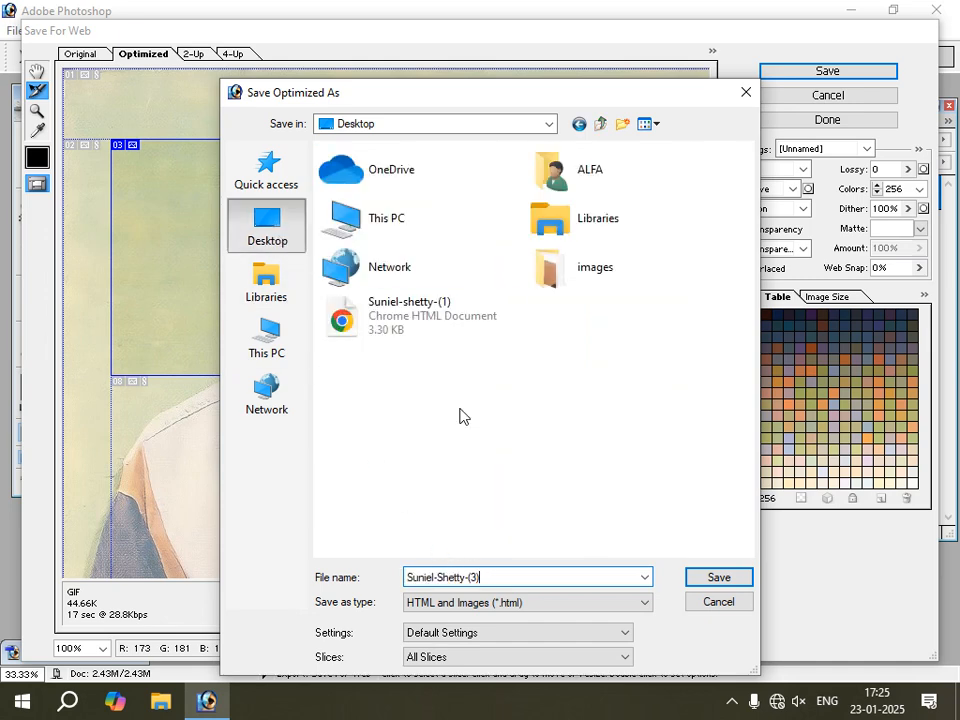
pyautogui.click(722, 578)
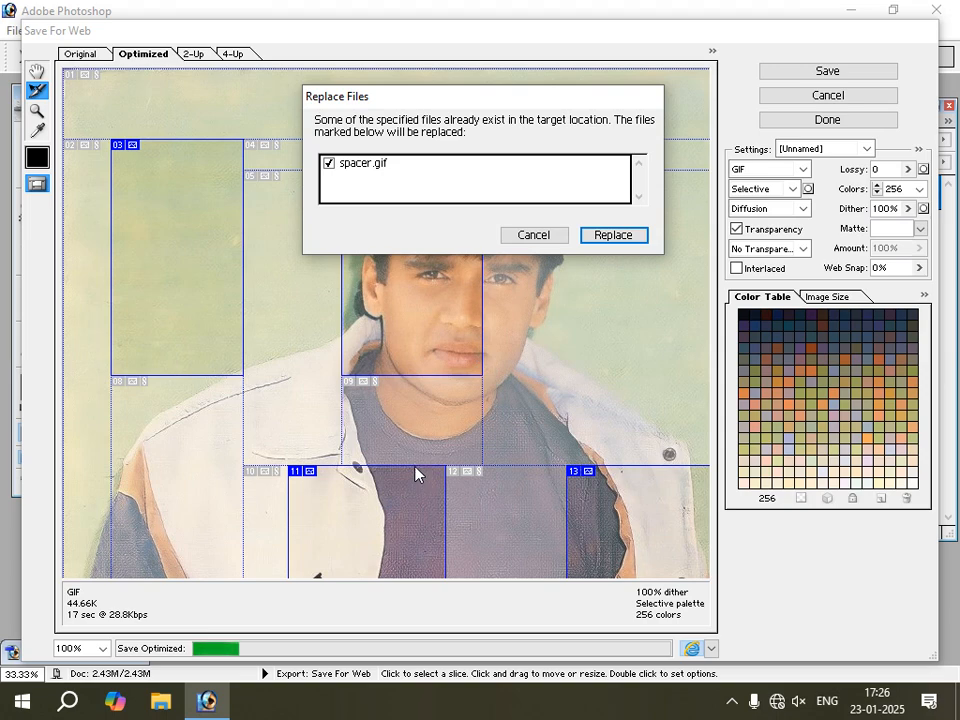
pyautogui.click(544, 236)
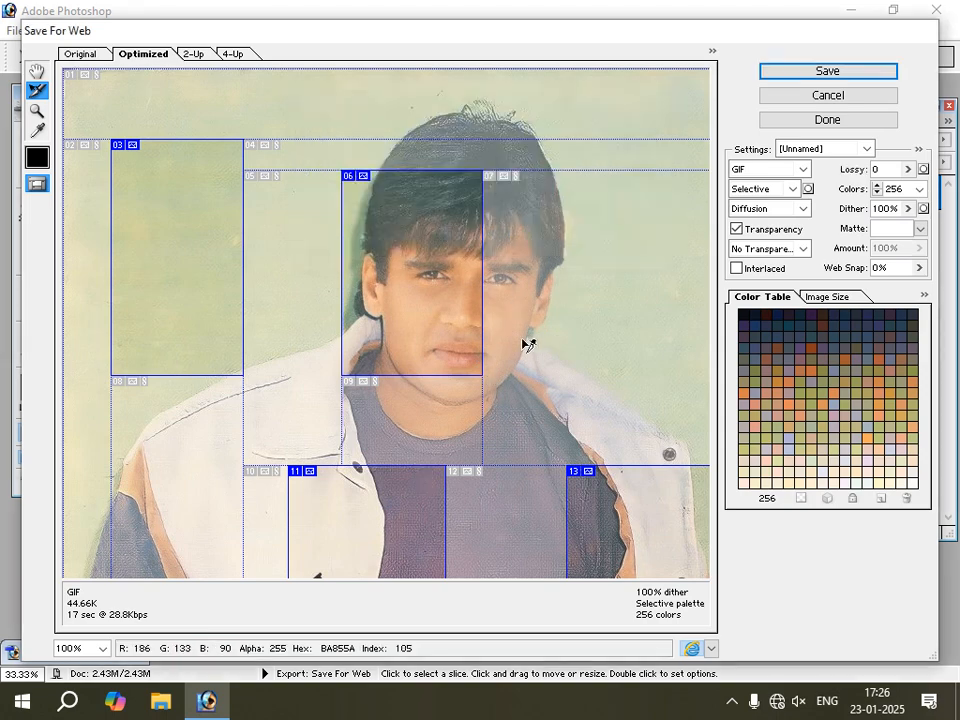
# Save all slices to the Desktop as HTML and Images under the name Suniel-Shetty-(3), replacing the existing spacer.gif.
pyautogui.click(821, 72)
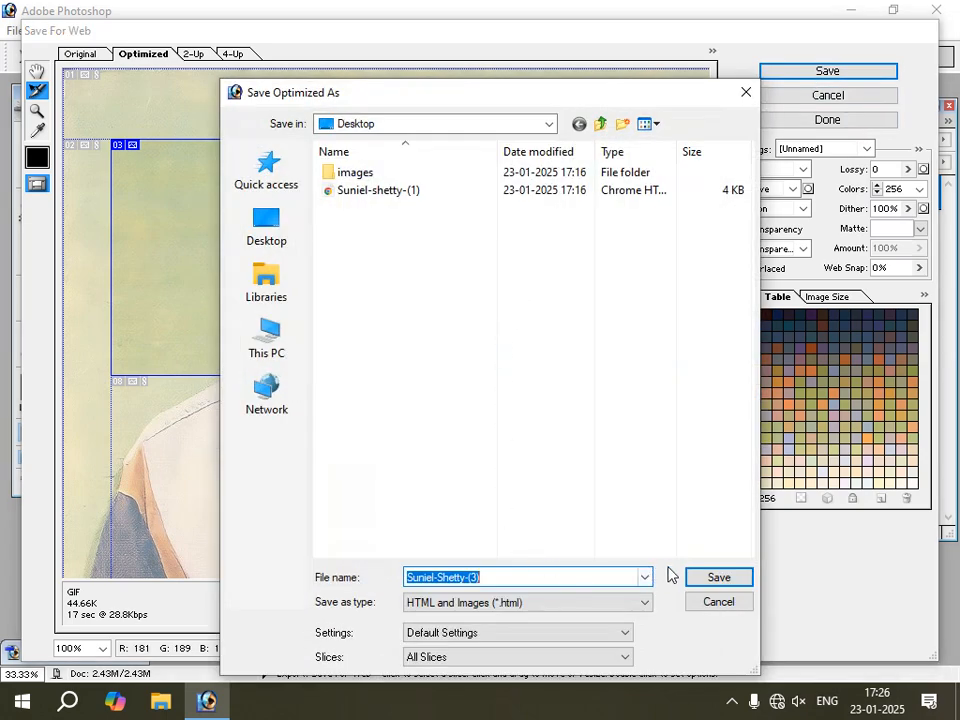
pyautogui.click(706, 580)
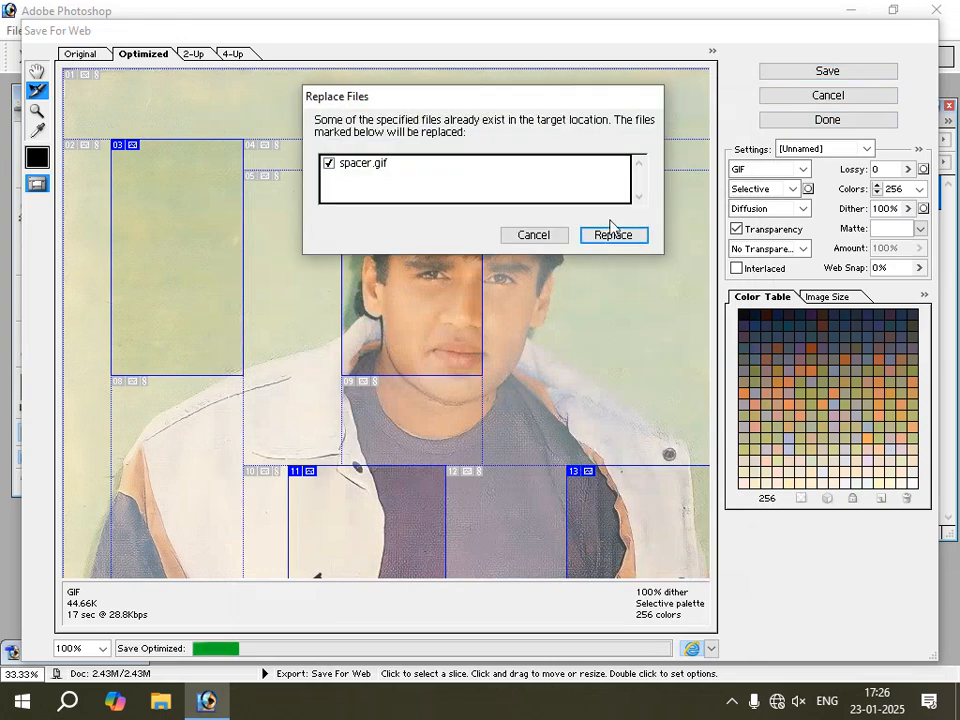
pyautogui.click(614, 236)
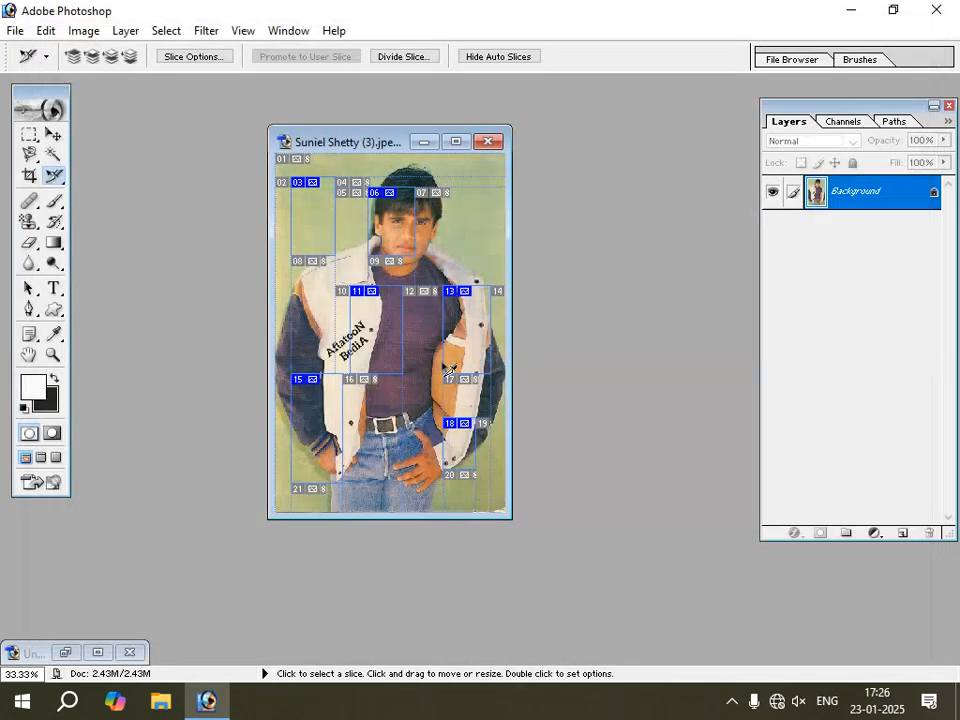
# Minimize Photoshop, view the exported Suniel-Shetty-(3) page from the desktop in Chrome, and minimize the browser.
pyautogui.click(851, 12)
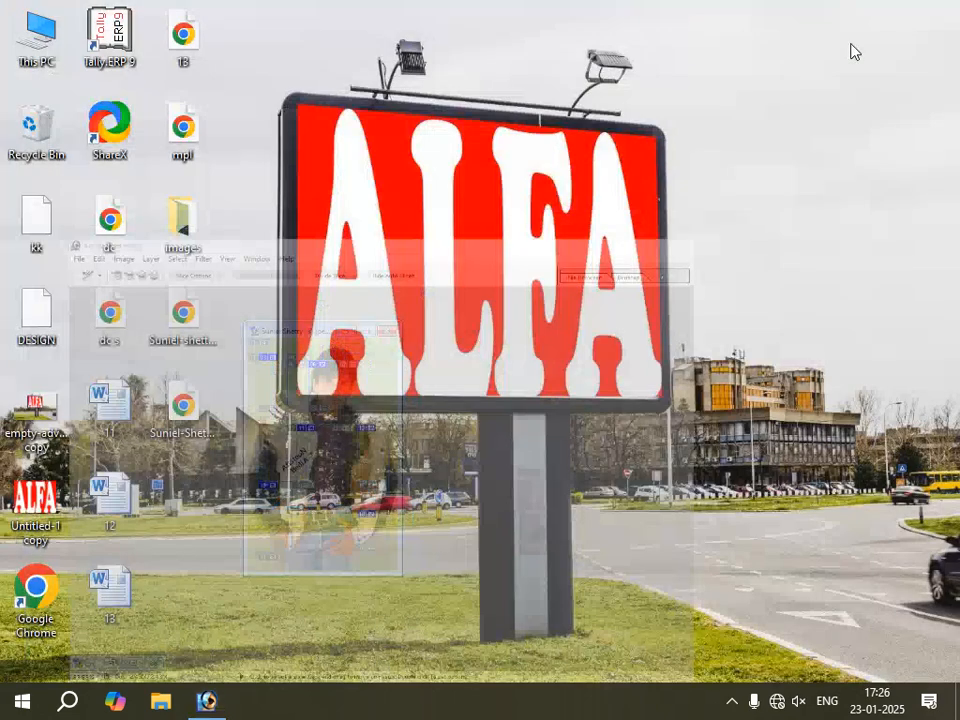
pyautogui.click(186, 408)
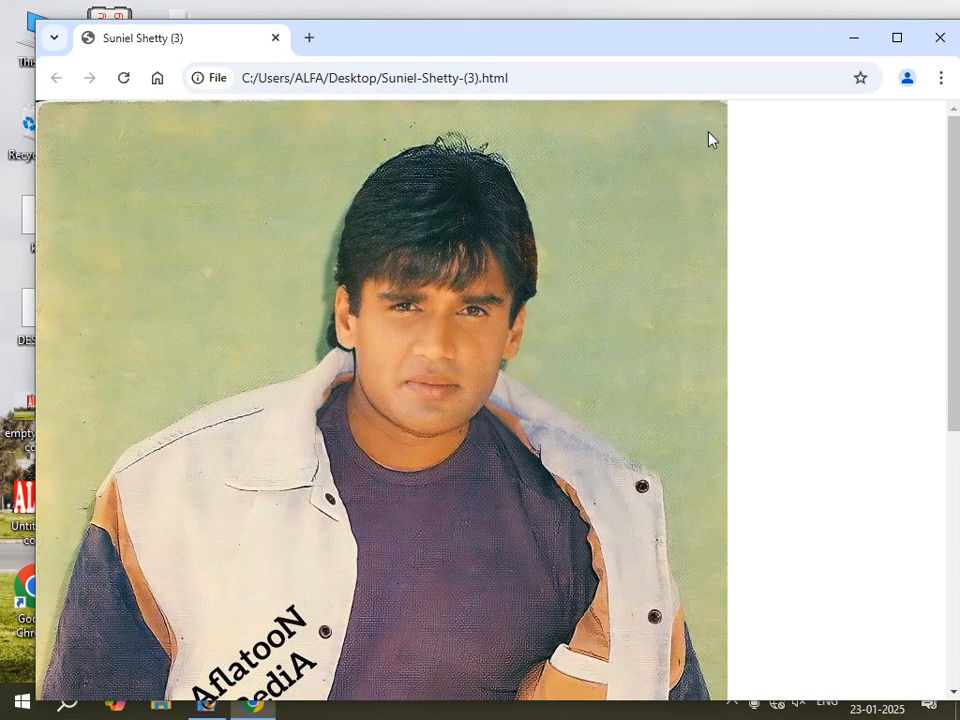
pyautogui.click(853, 42)
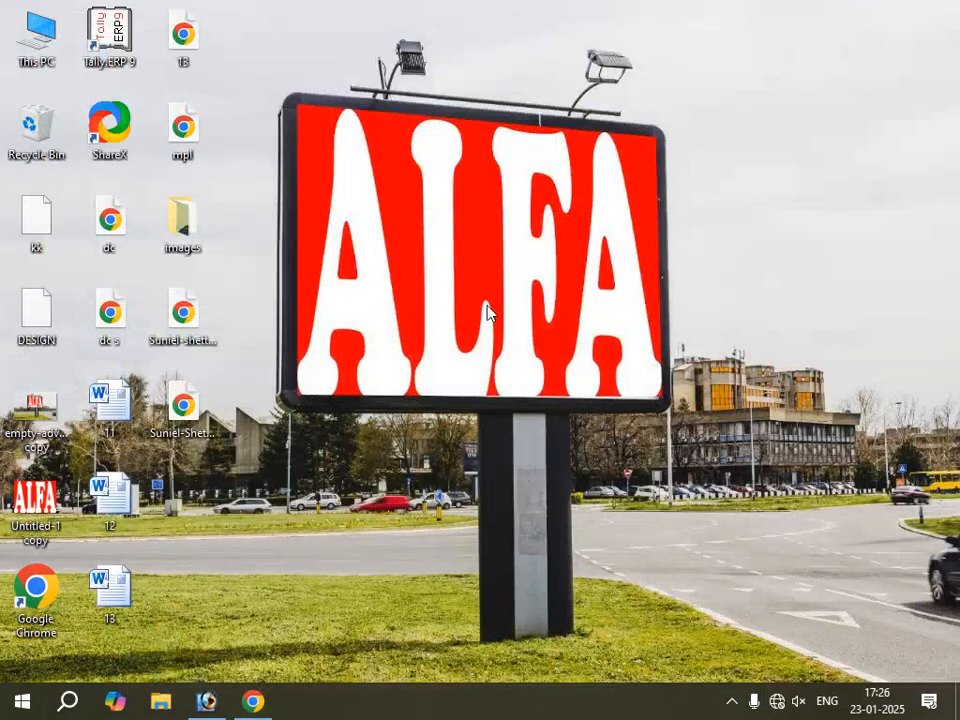
# View the earlier exported Suniel-shetty-(1) page from the desktop in Chrome and close the browser.
pyautogui.click(180, 316)
pyautogui.doubleClick(175, 316)
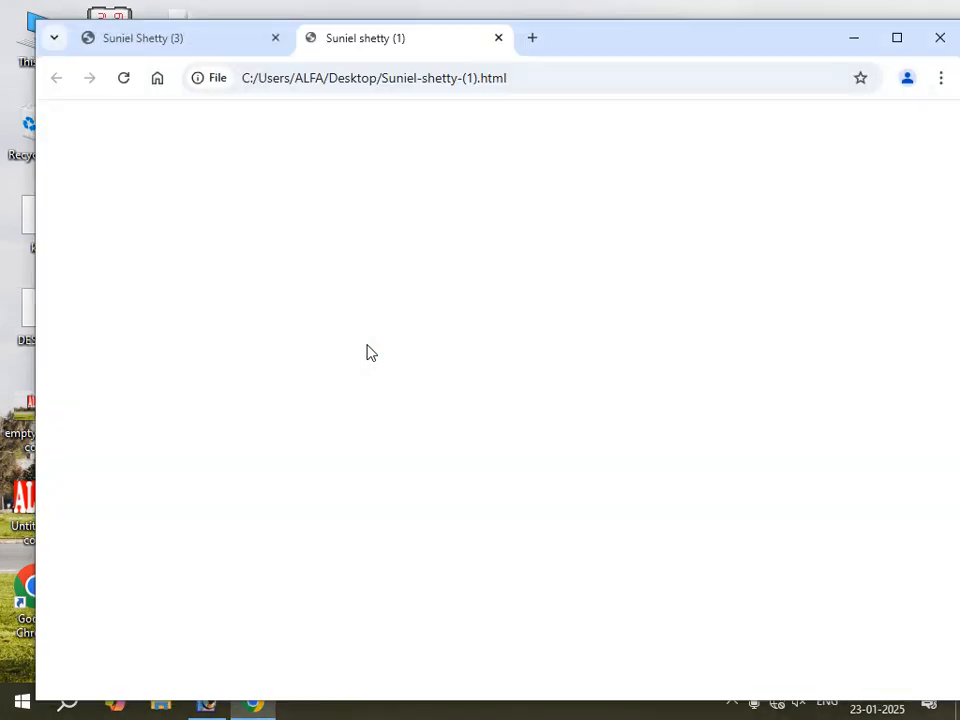
pyautogui.scroll(-5, 501, 304)
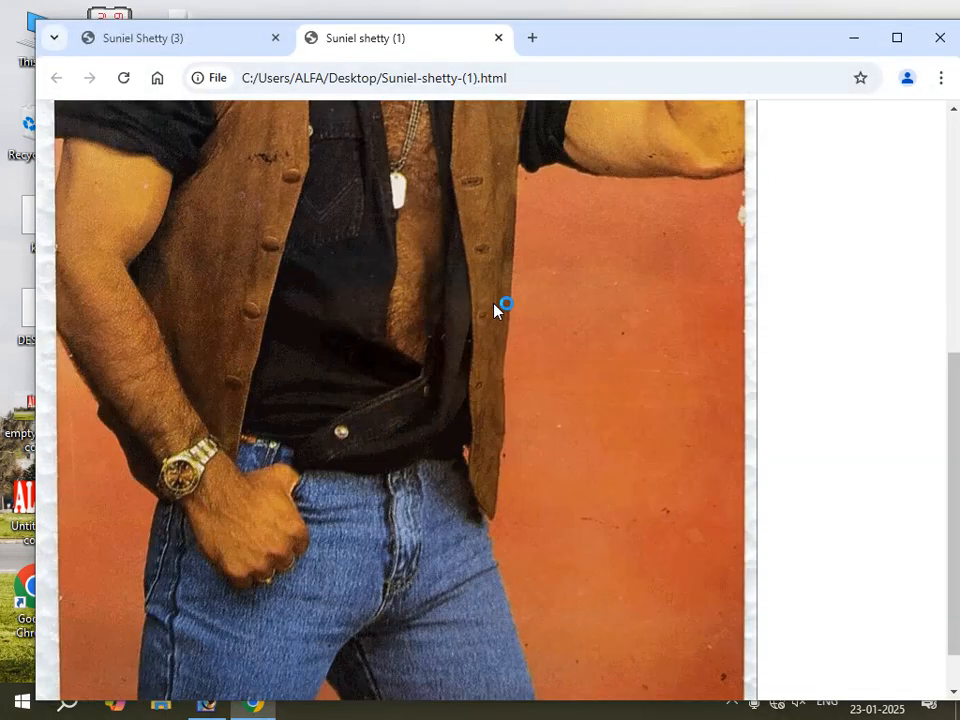
pyautogui.scroll(5, 489, 314)
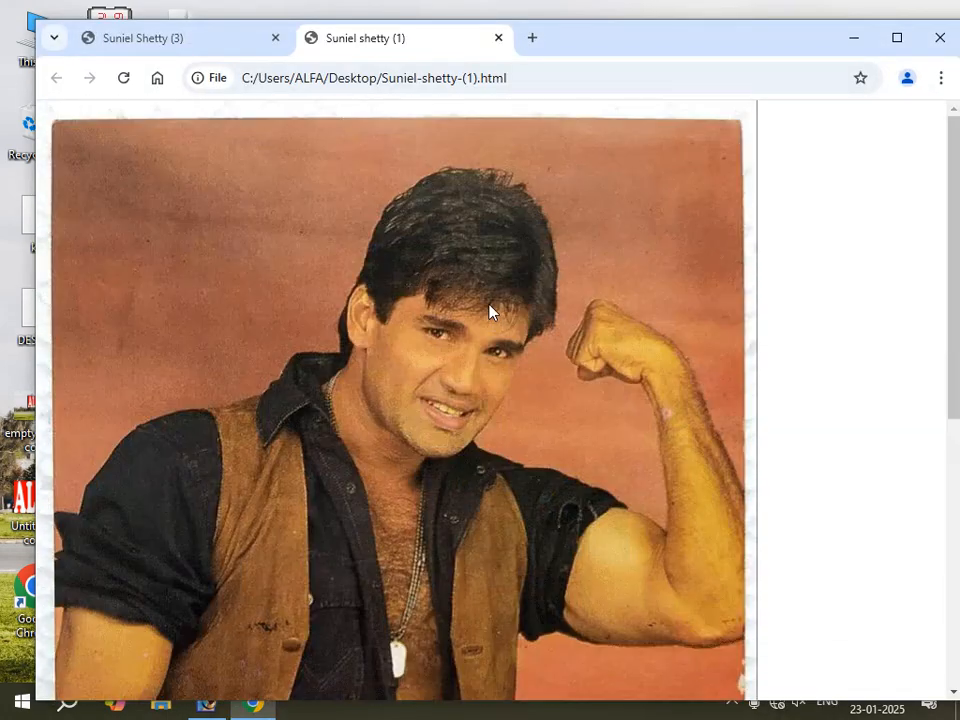
pyautogui.click(945, 40)
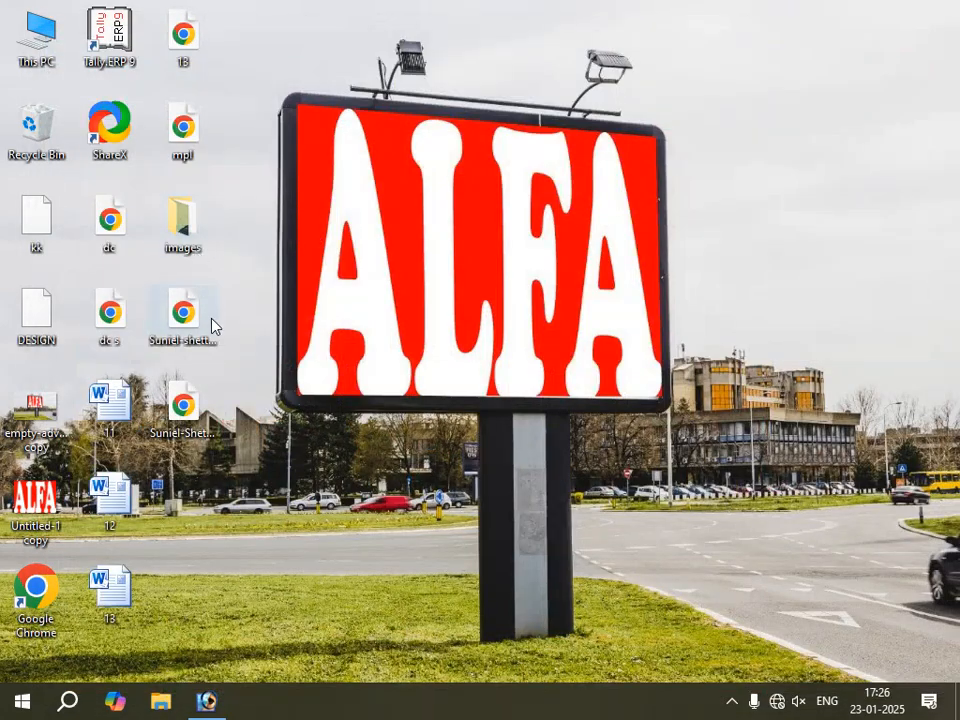
# Open the images folder on the desktop and look through the exported slice images.
pyautogui.click(186, 231)
pyautogui.doubleClick(186, 231)
pyautogui.scroll(-5, 510, 440)
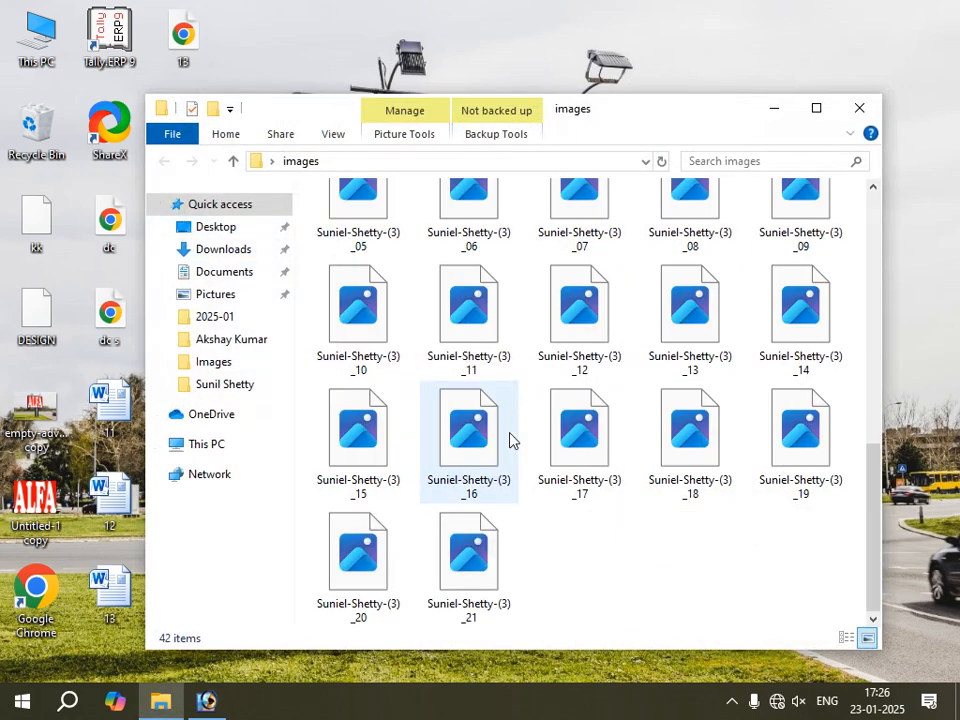
pyautogui.scroll(3, 470, 400)
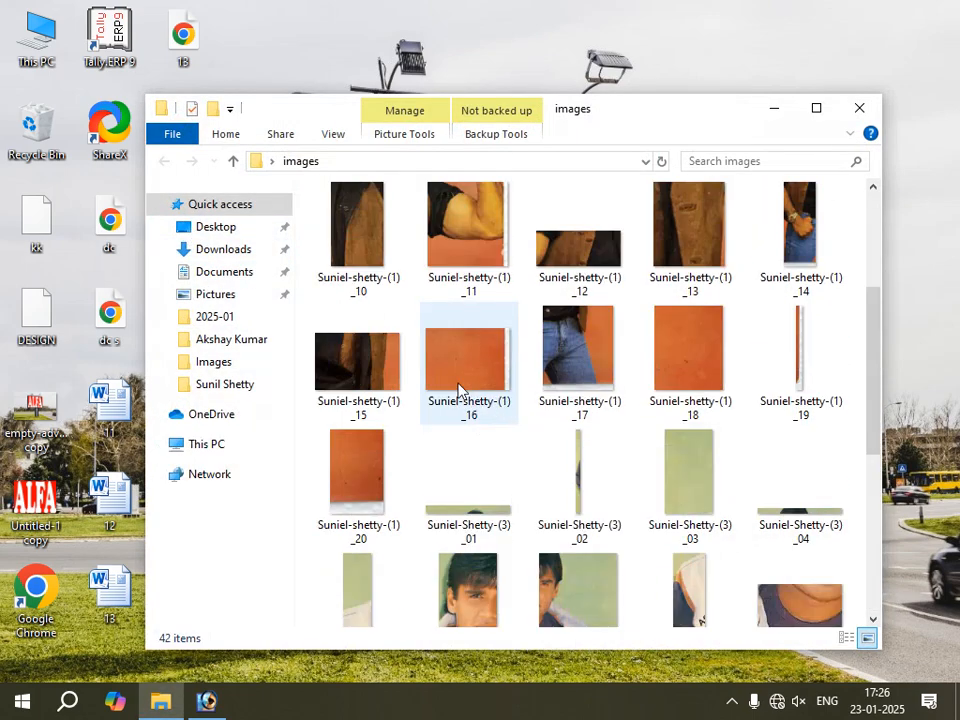
pyautogui.scroll(-3, 411, 424)
pyautogui.scroll(2, 470, 360)
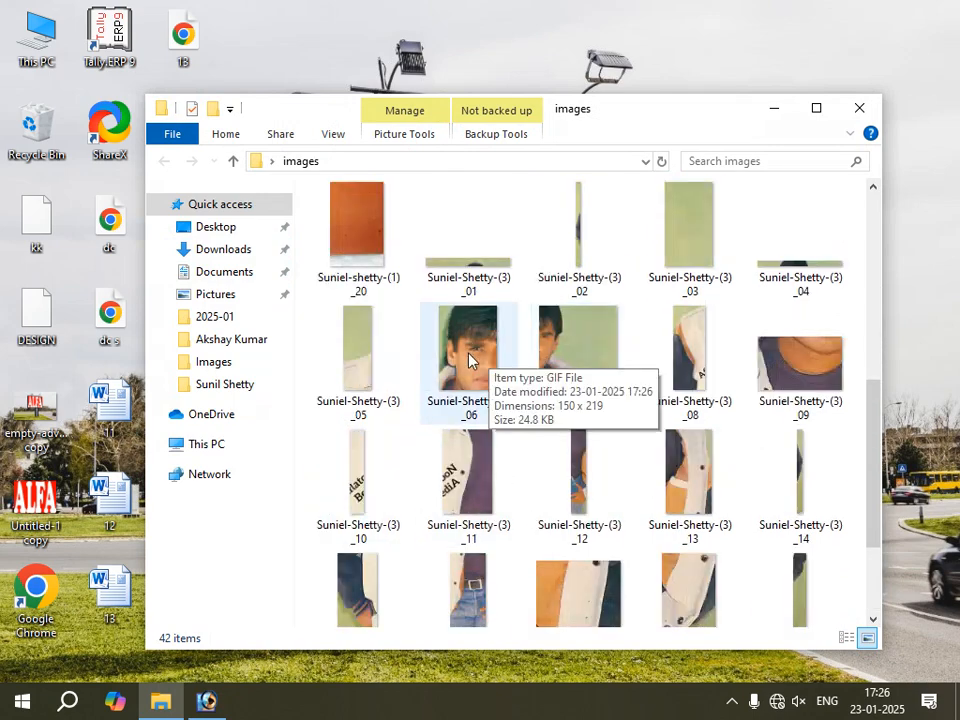
# Compare the sliced photo in Photoshop with the exported files in the images folder, and minimize the folder window.
pyautogui.click(210, 701)
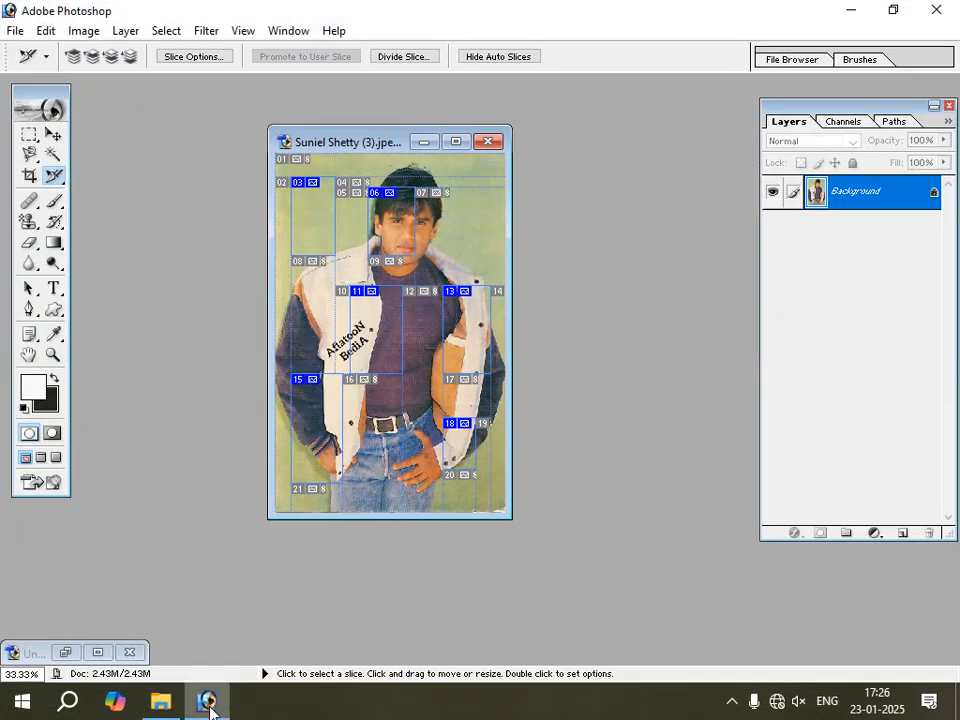
pyautogui.click(160, 701)
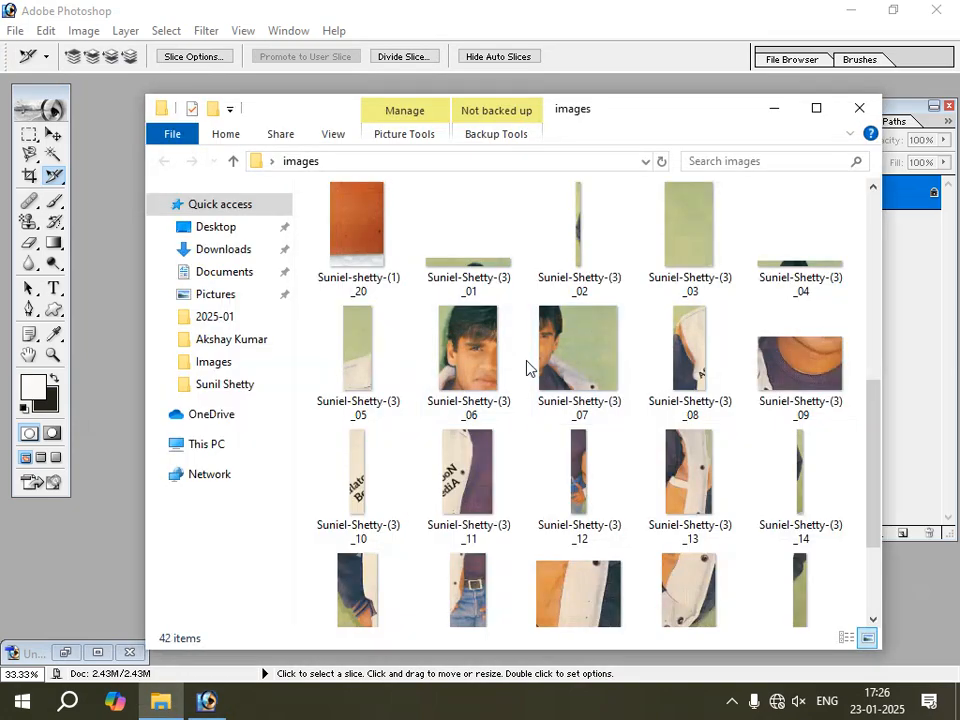
pyautogui.scroll(3, 654, 428)
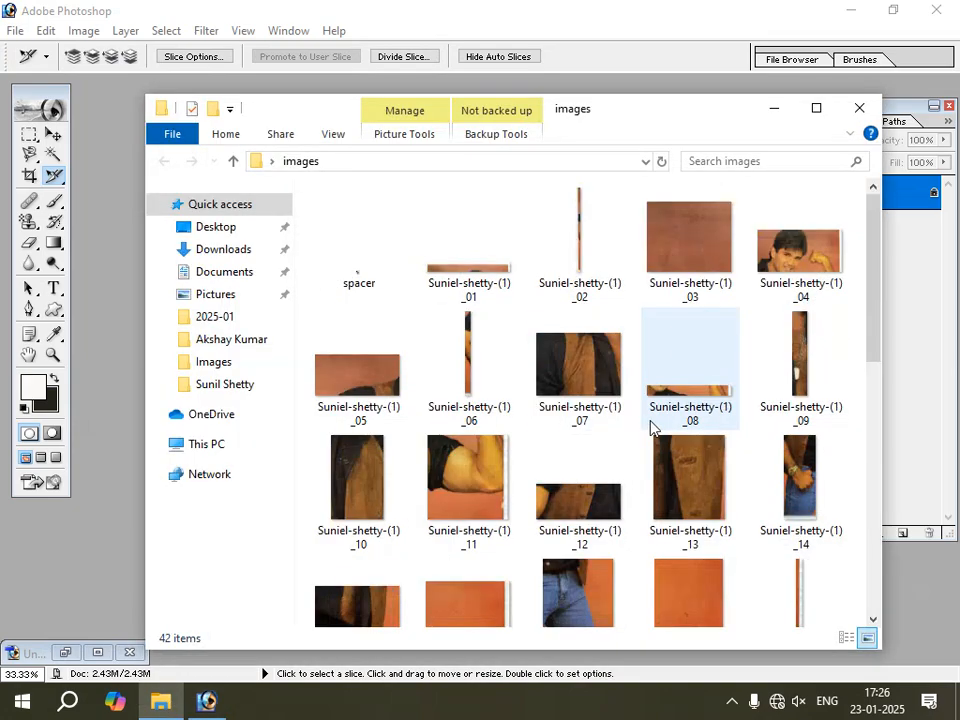
pyautogui.scroll(-4, 597, 485)
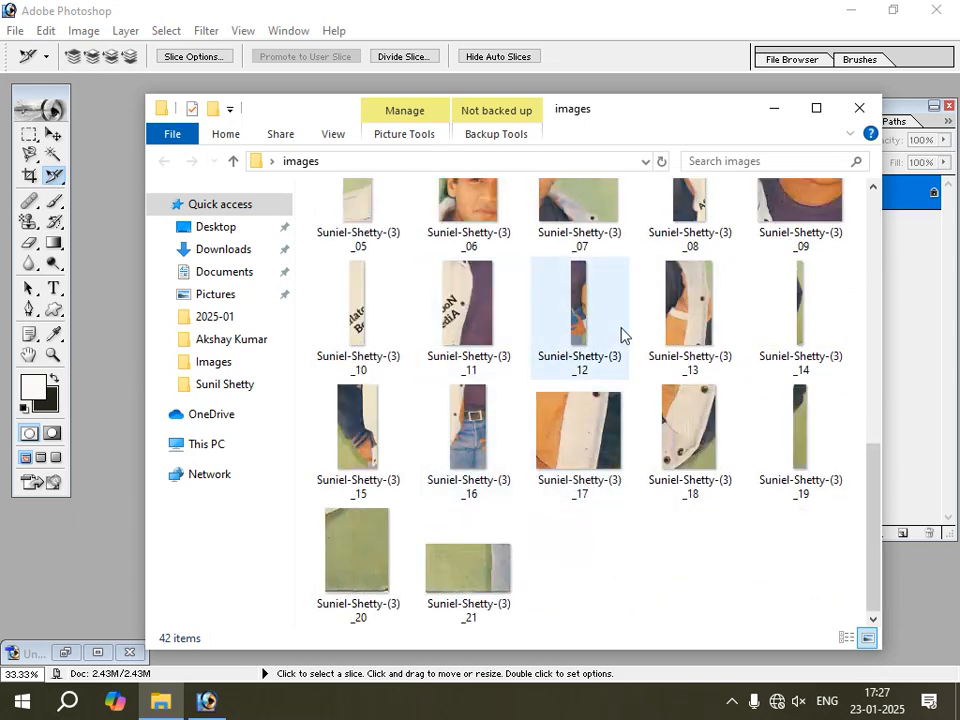
pyautogui.scroll(2, 472, 424)
pyautogui.scroll(5, 472, 424)
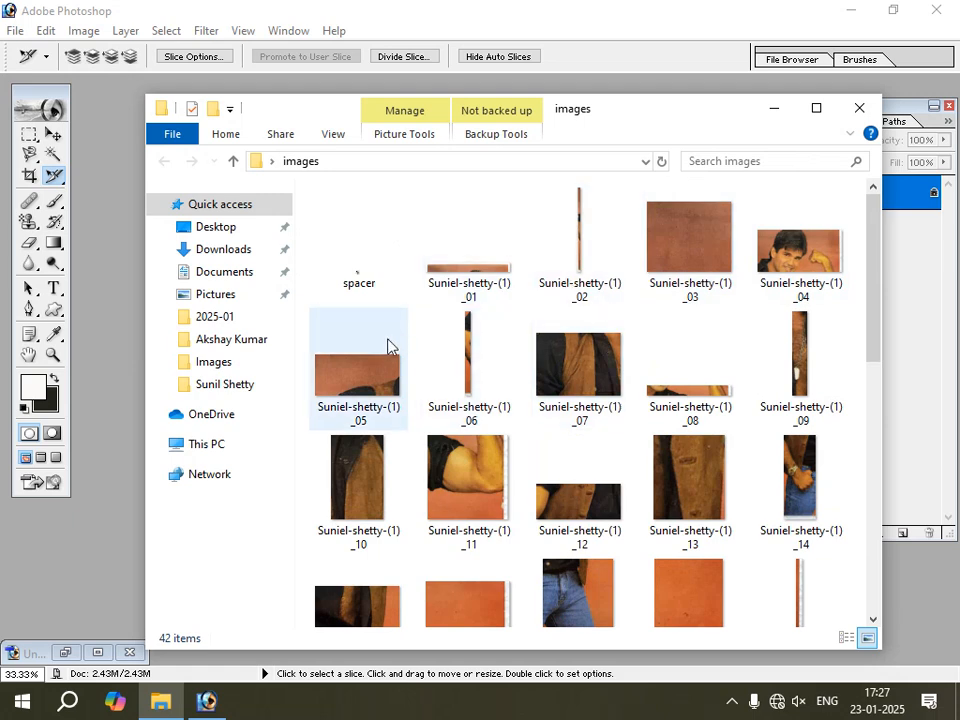
pyautogui.moveTo(388, 346)
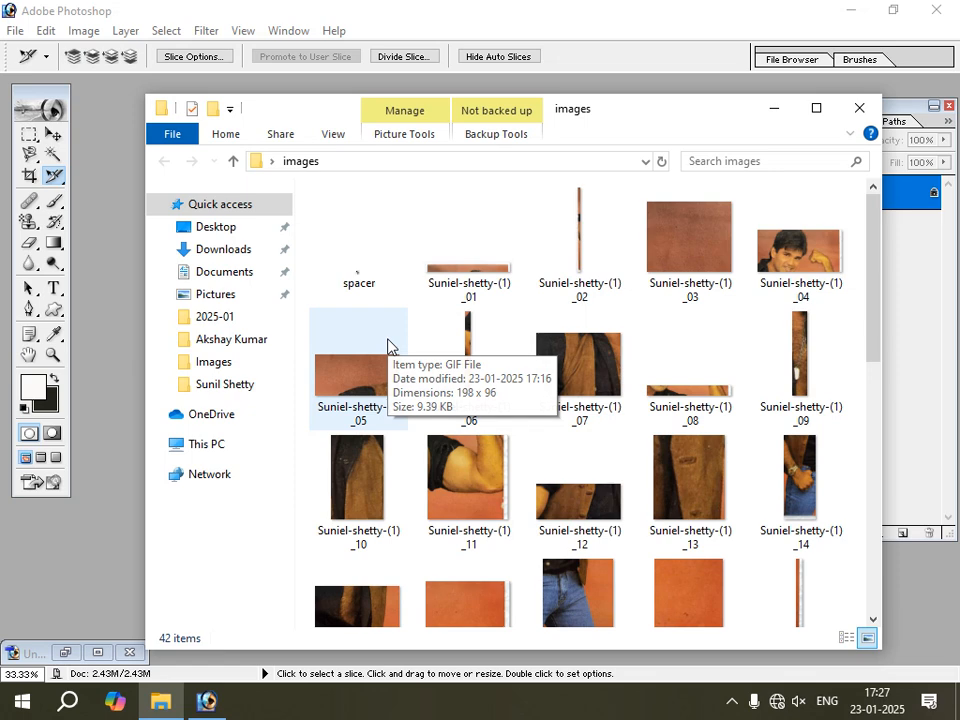
pyautogui.click(773, 116)
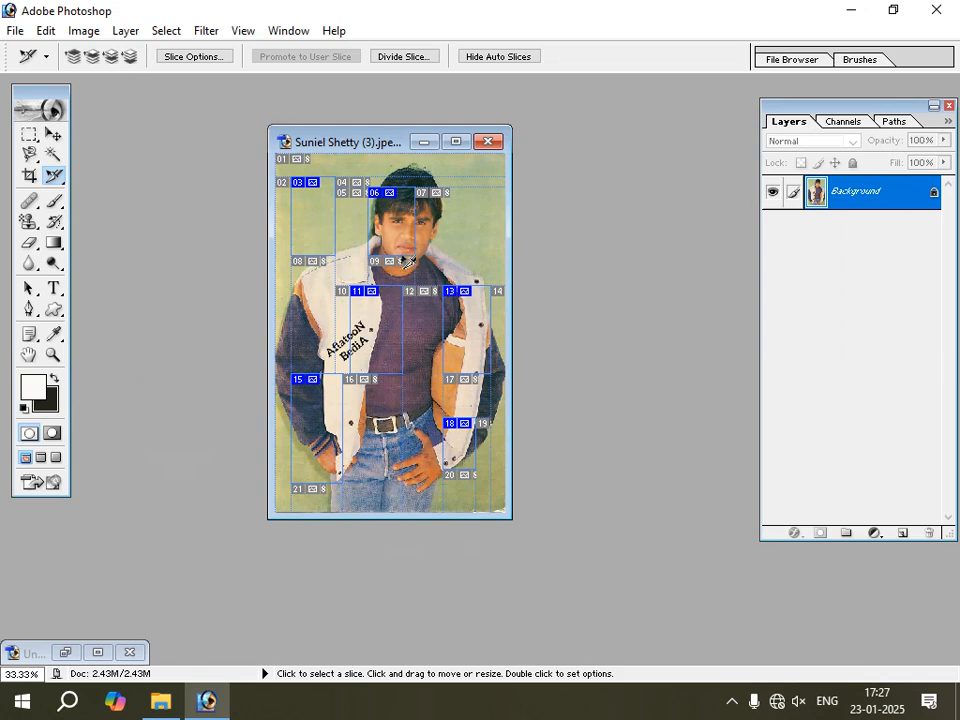
# Close the Suniel Shetty (3) photo without saving changes and open Suniel Shetty (4) from the Sunil Shetty folder.
pyautogui.click(494, 144)
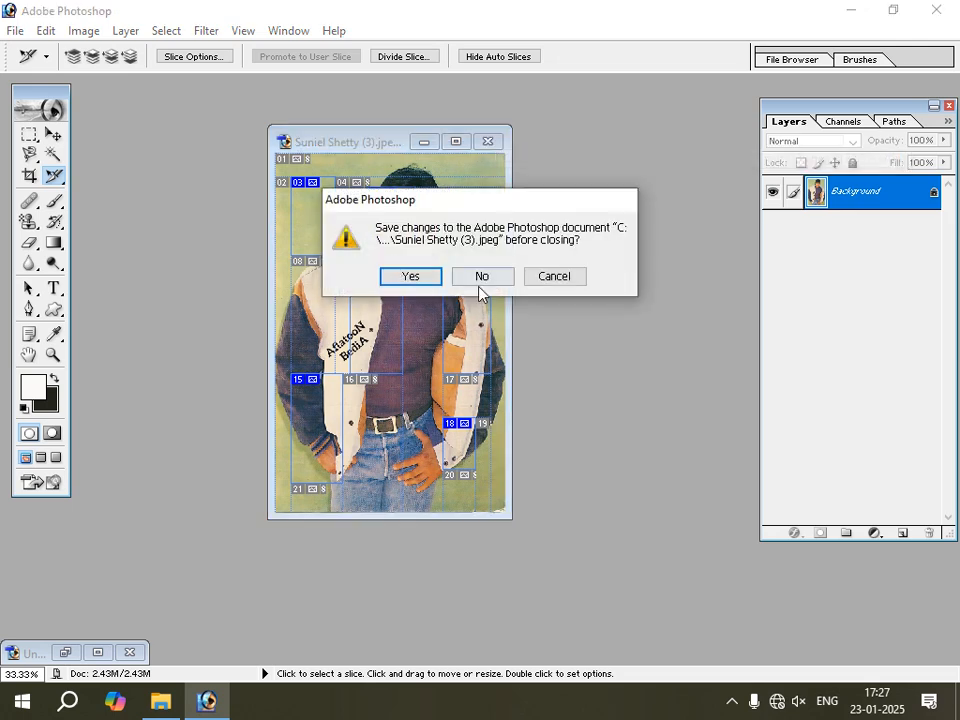
pyautogui.click(478, 278)
pyautogui.hotkey('ctrl', 'o')
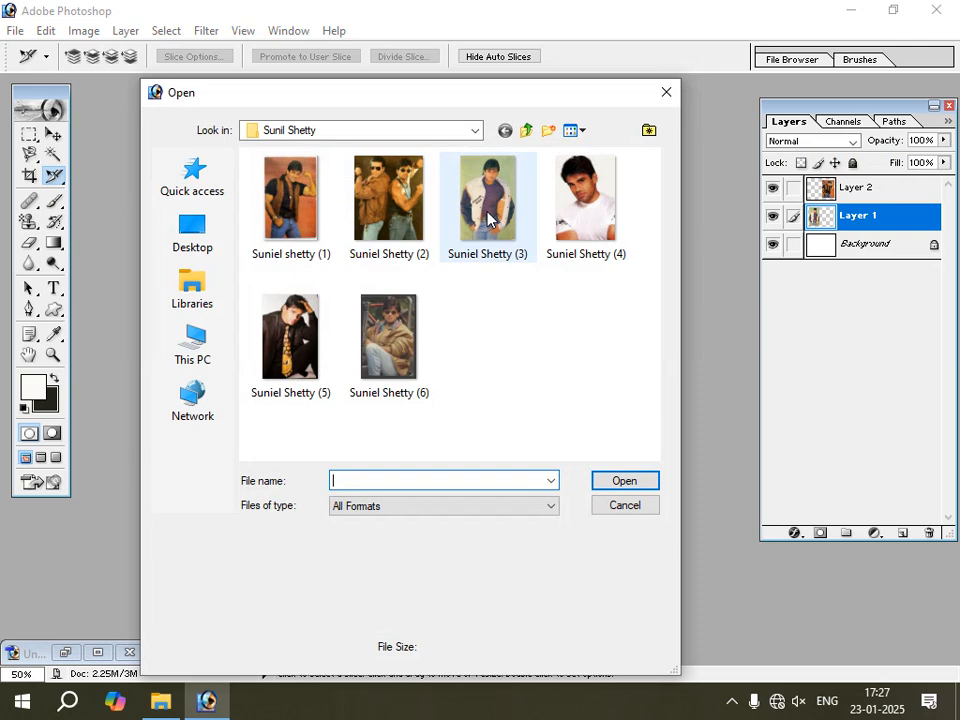
pyautogui.click(585, 205)
pyautogui.click(624, 481)
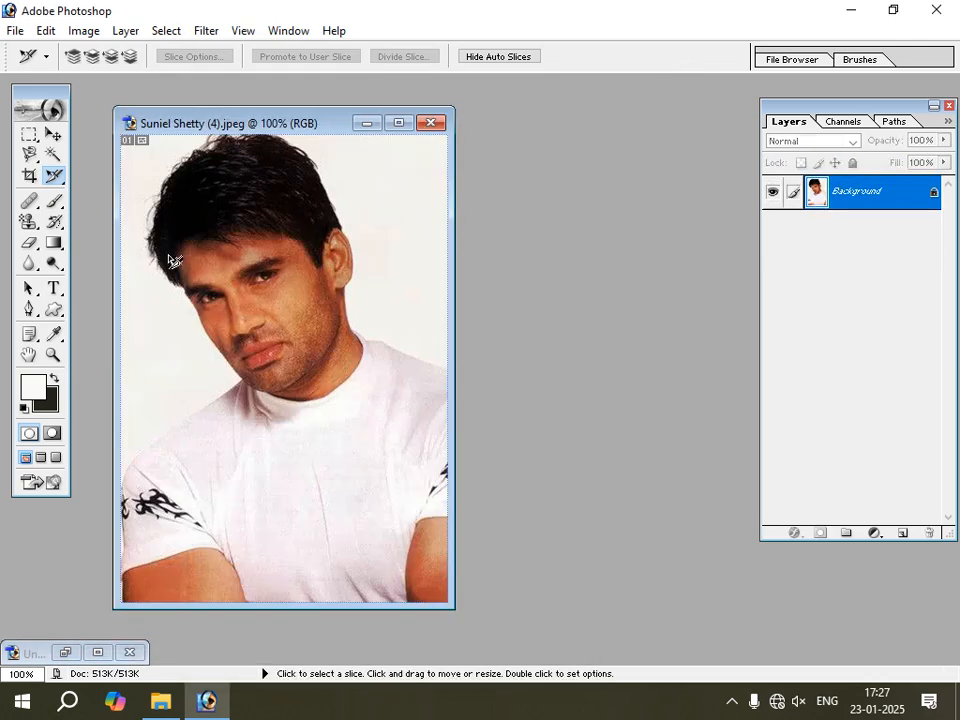
# Draw a rectangular slice around the face and upper chest in the Suniel Shetty (4) photo with the Slice tool.
pyautogui.click(63, 181)
pyautogui.click(118, 174)
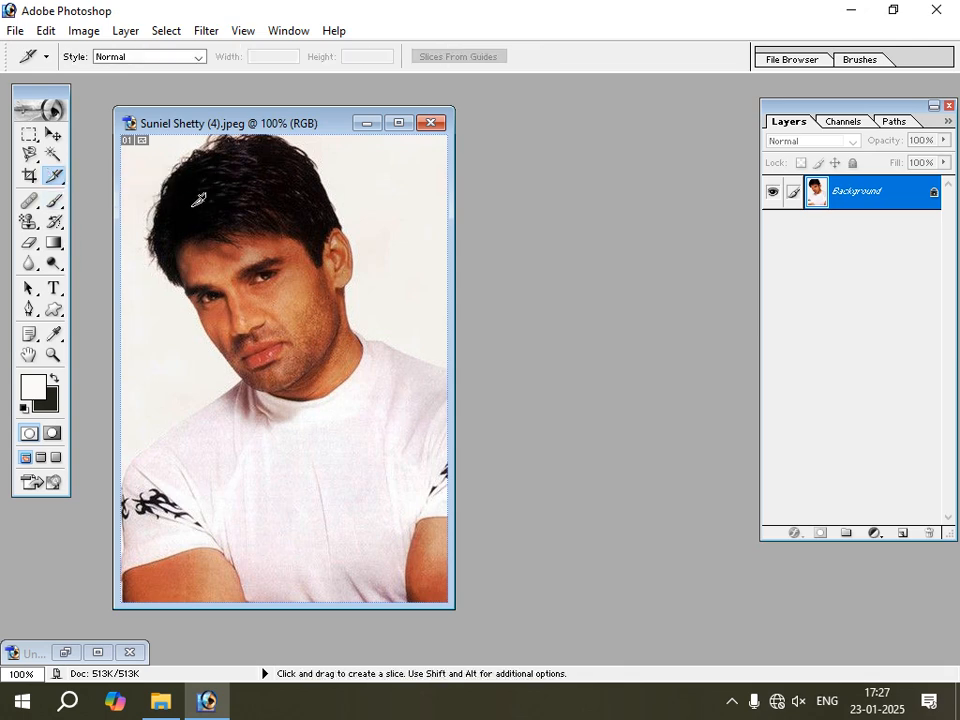
pyautogui.moveTo(181, 190); pyautogui.dragTo(383, 437)
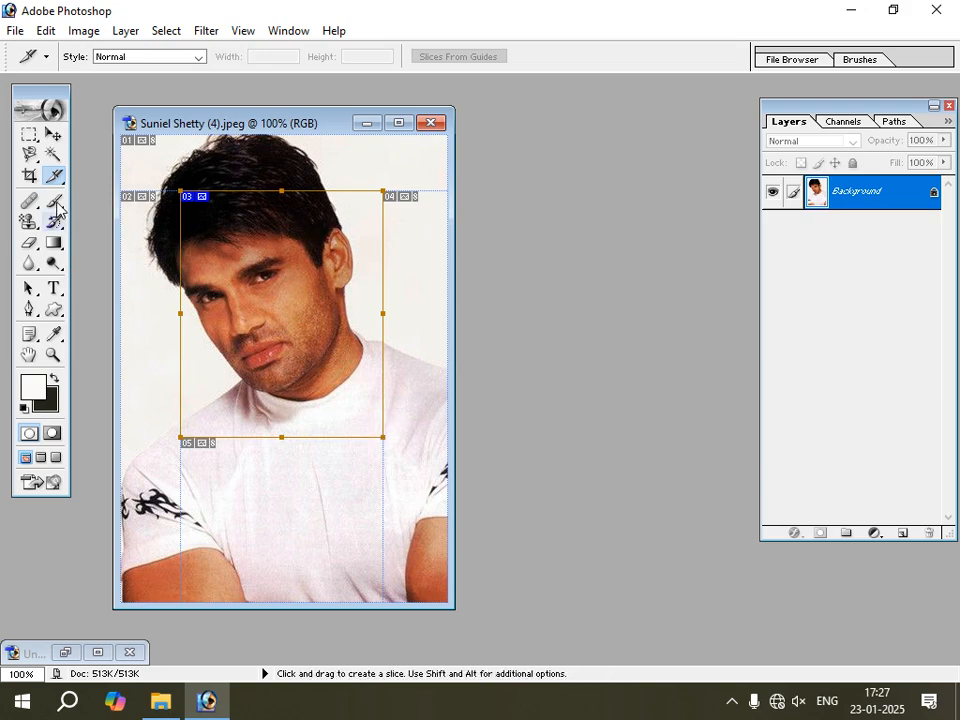
# Resize the face slice with the Slice Select tool to about 202 x 301 px, extending it downward and narrowing it on the left.
pyautogui.moveTo(60, 180); pyautogui.dragTo(134, 196)
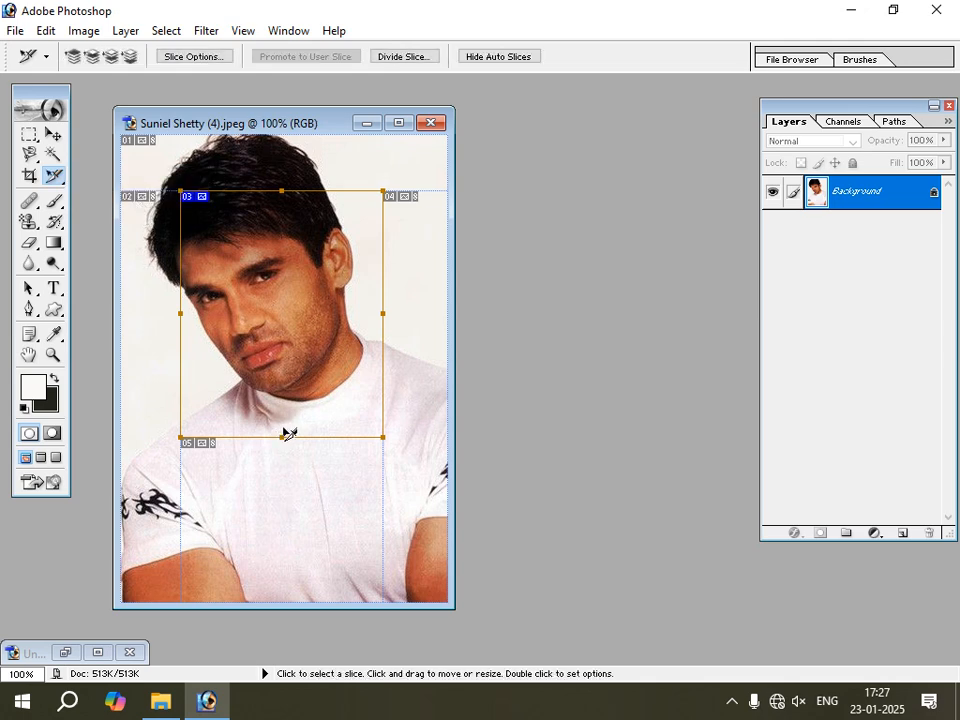
pyautogui.moveTo(281, 435); pyautogui.dragTo(282, 485)
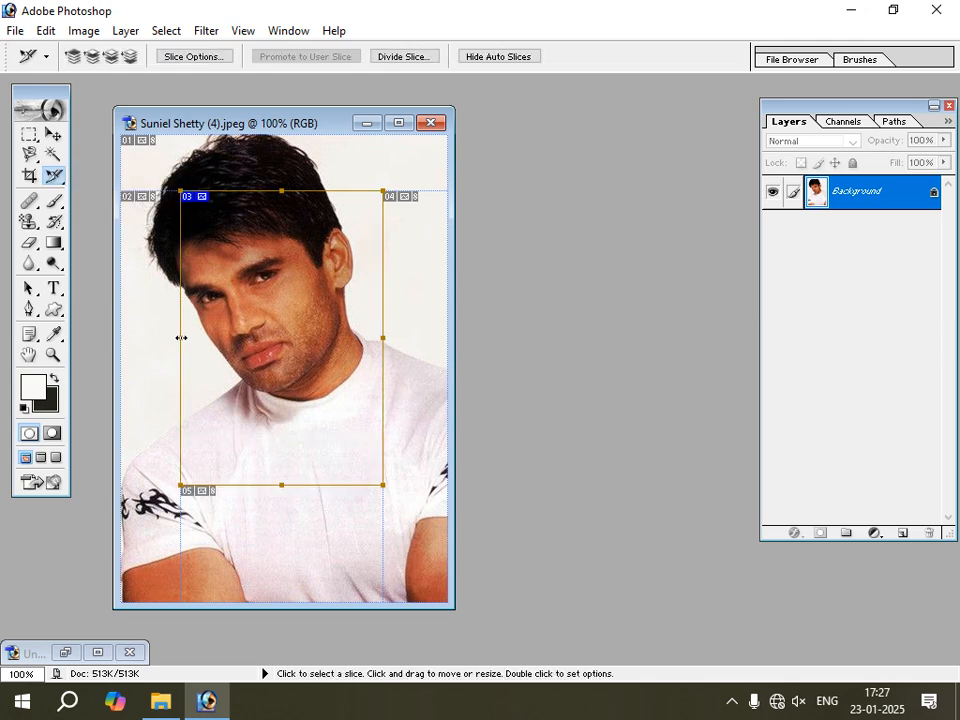
pyautogui.moveTo(180, 337)
pyautogui.mouseDown()
pyautogui.moveTo(134, 333)
pyautogui.moveTo(193, 337)
pyautogui.mouseUp()
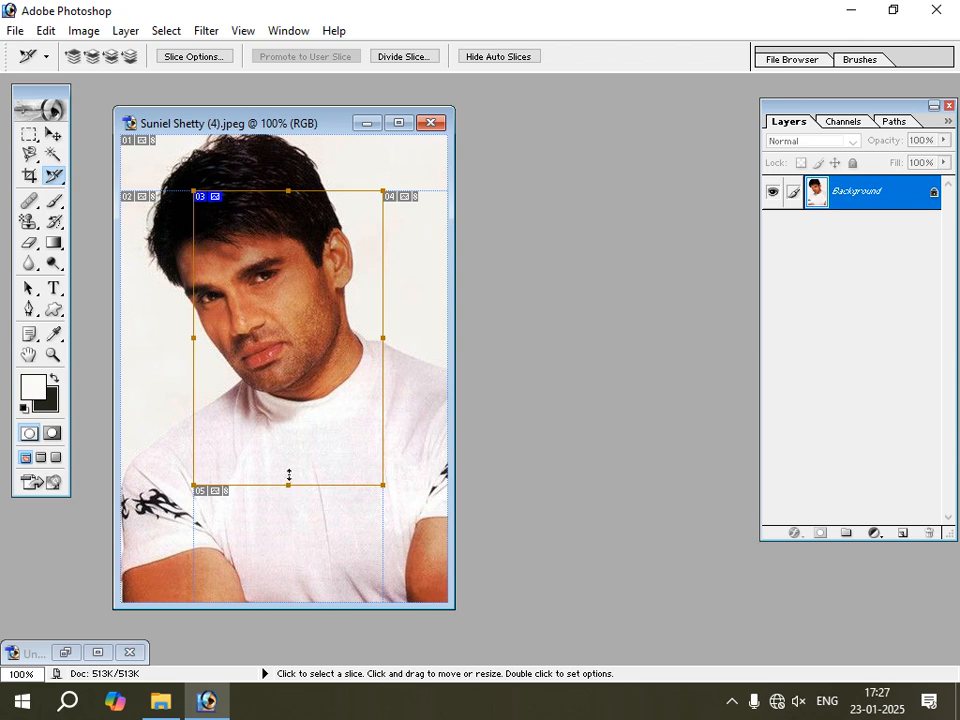
pyautogui.moveTo(288, 476)
pyautogui.mouseDown()
pyautogui.moveTo(287, 437)
pyautogui.moveTo(288, 473)
pyautogui.mouseUp()
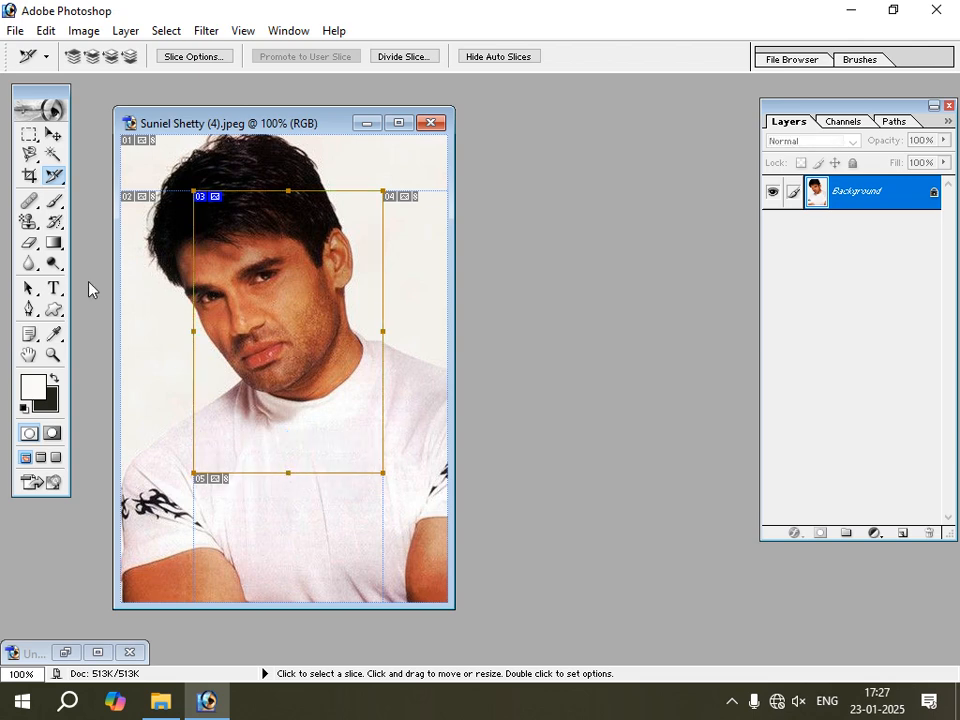
# Export all slices for the web as GIF to the desktop, saving HTML and Images under the name Suniel-Shetty-(4).
pyautogui.click(14, 30)
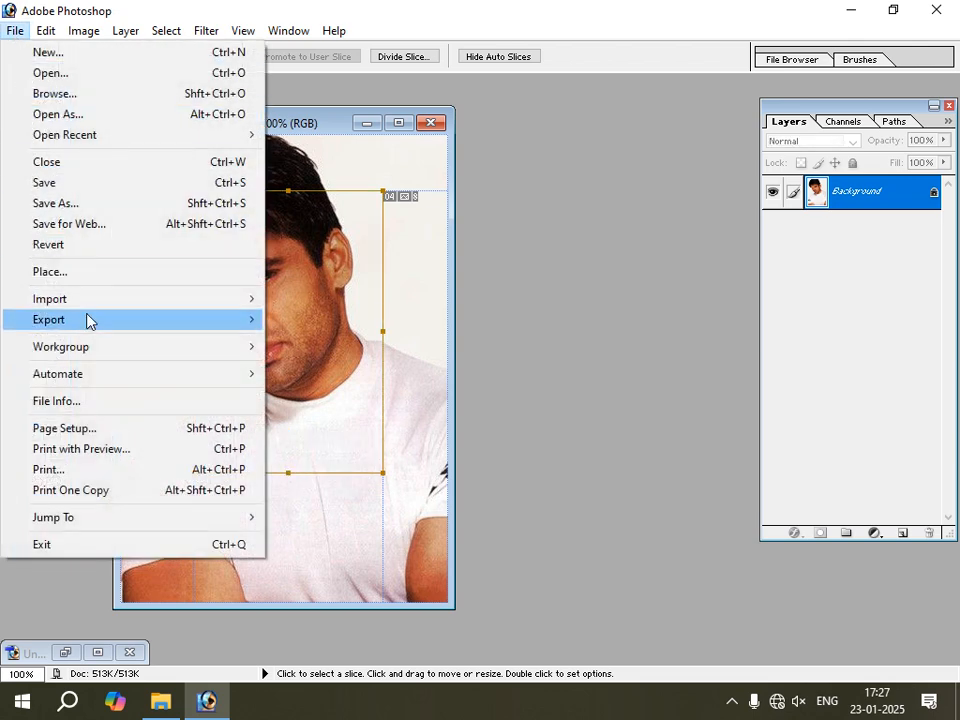
pyautogui.click(109, 229)
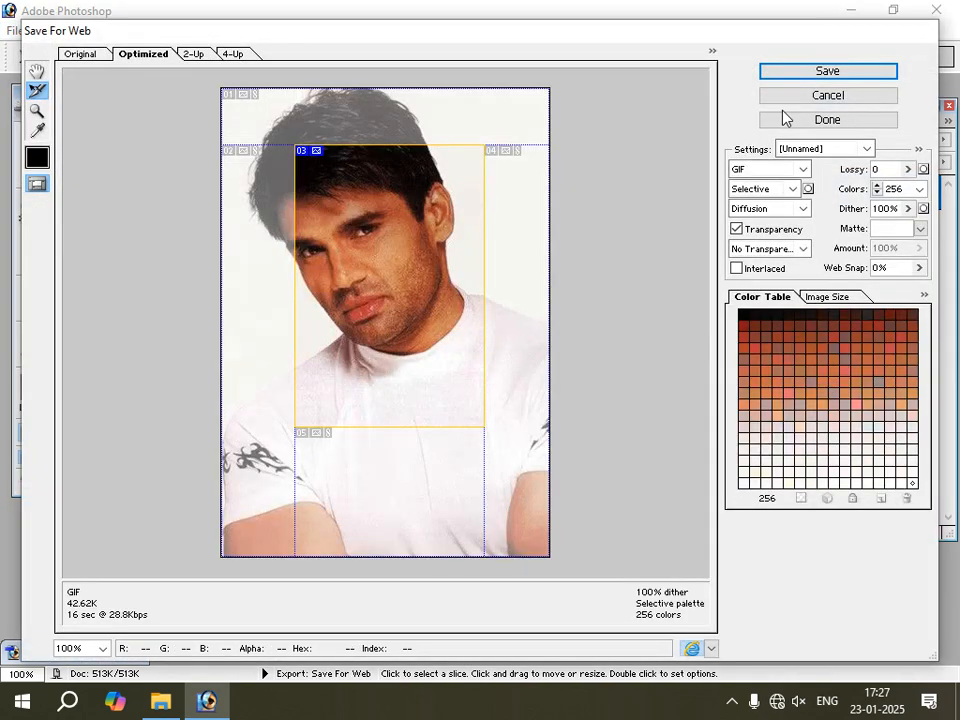
pyautogui.press('Return')
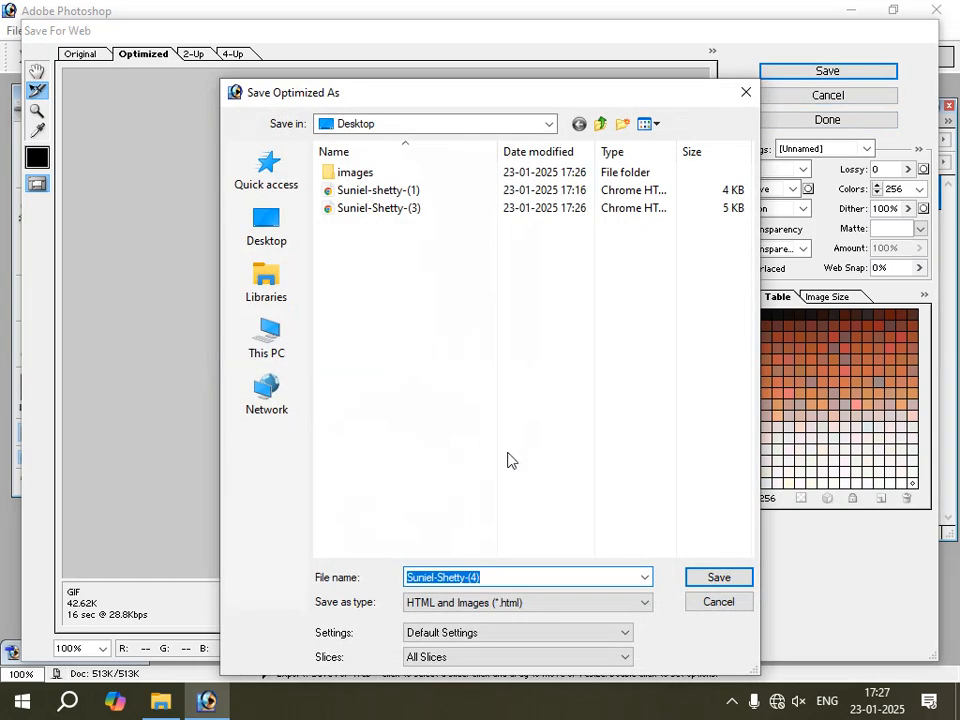
pyautogui.click(714, 580)
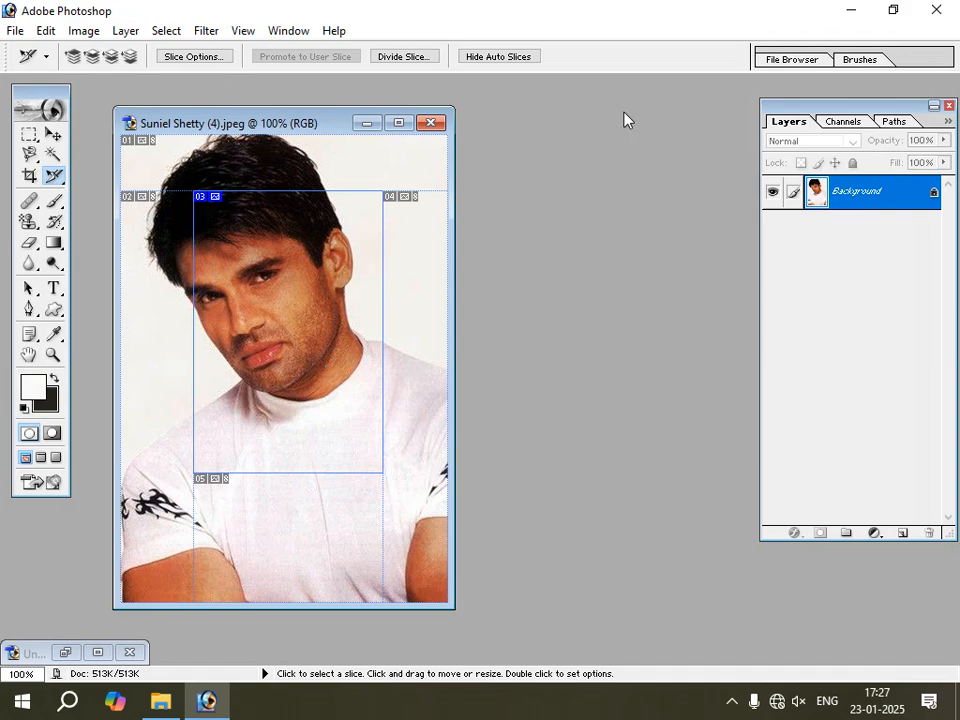
# Open the images folder on the desktop and compare the exported Suniel-Shetty-(4) slices with the sliced photo in Photoshop.
pyautogui.click(851, 9)
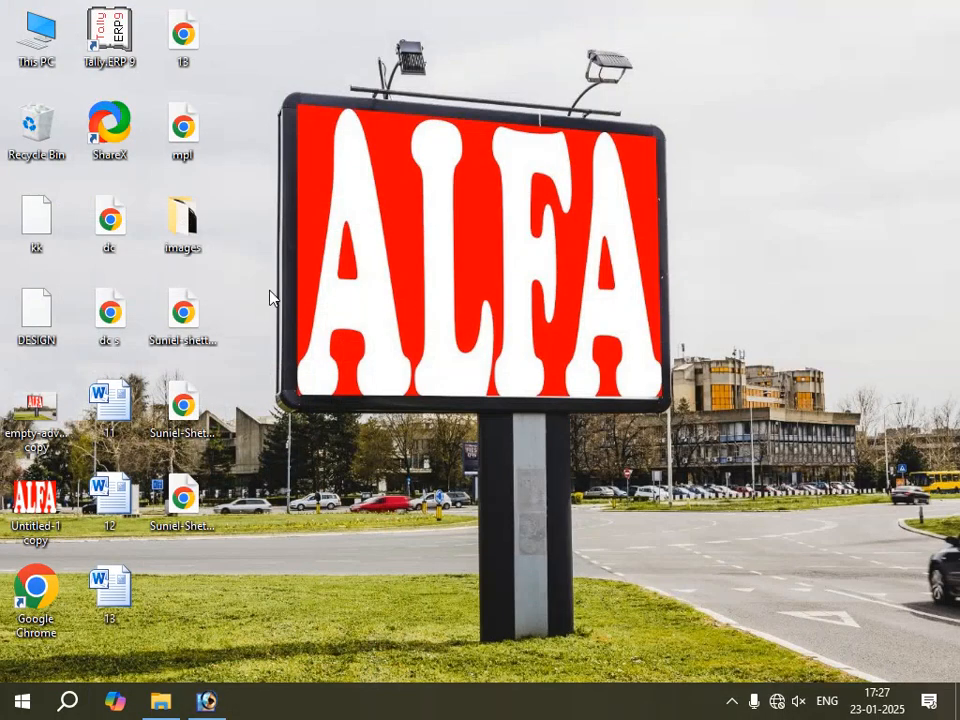
pyautogui.doubleClick(194, 234)
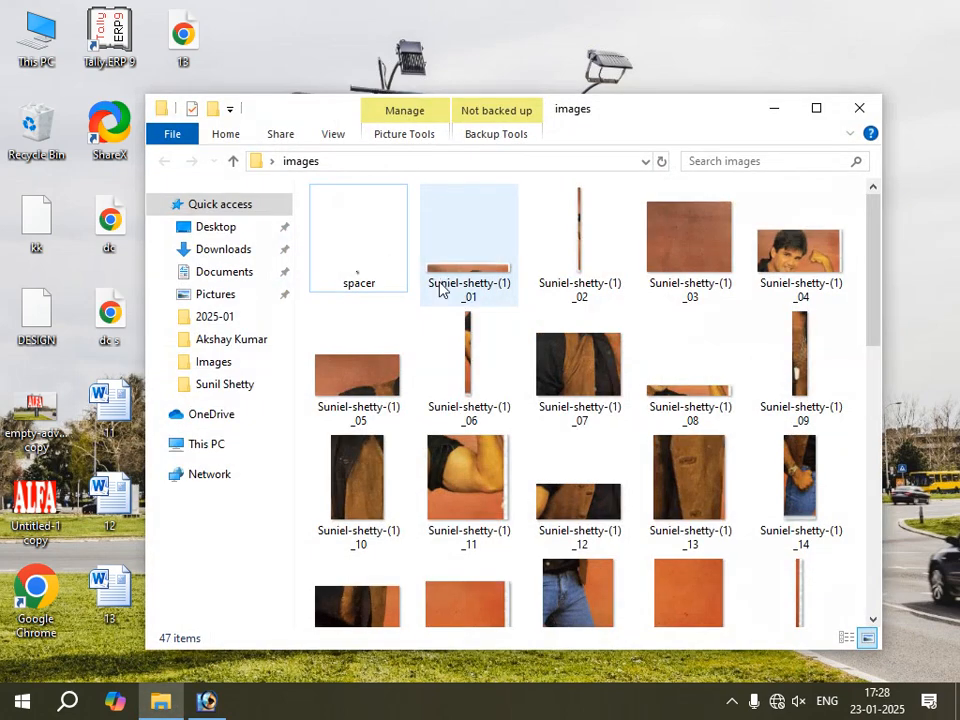
pyautogui.scroll(-10, 527, 392)
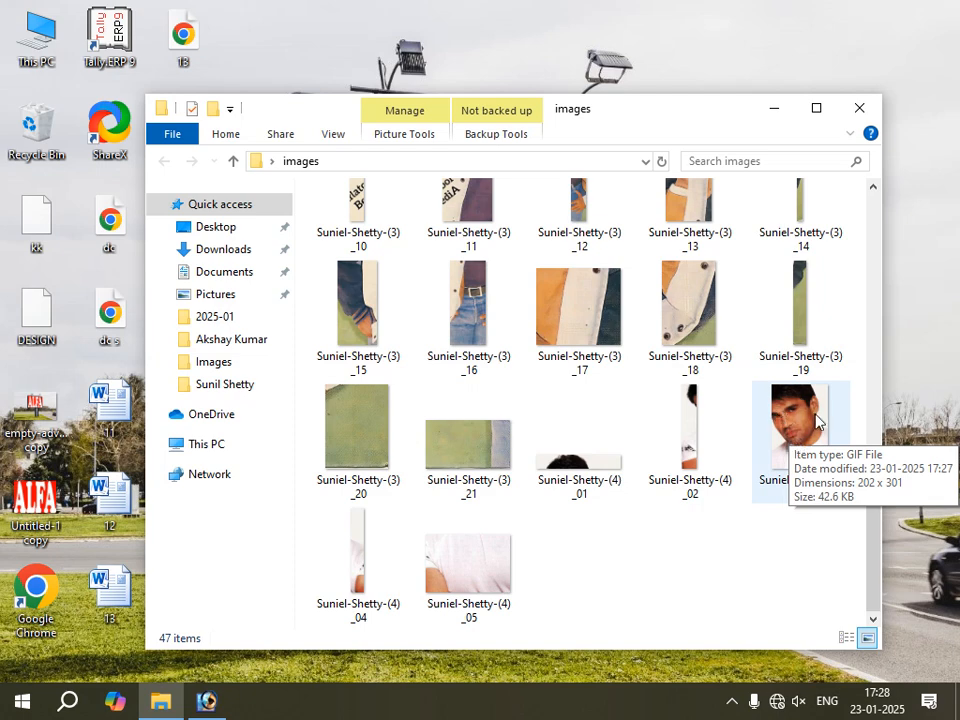
pyautogui.click(205, 700)
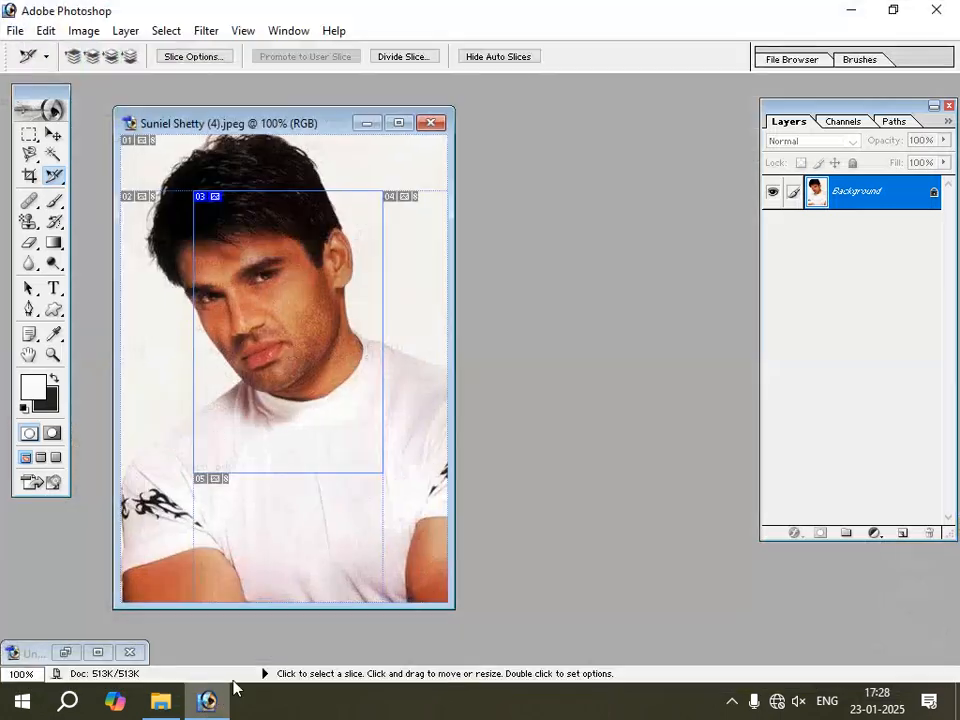
pyautogui.click(165, 706)
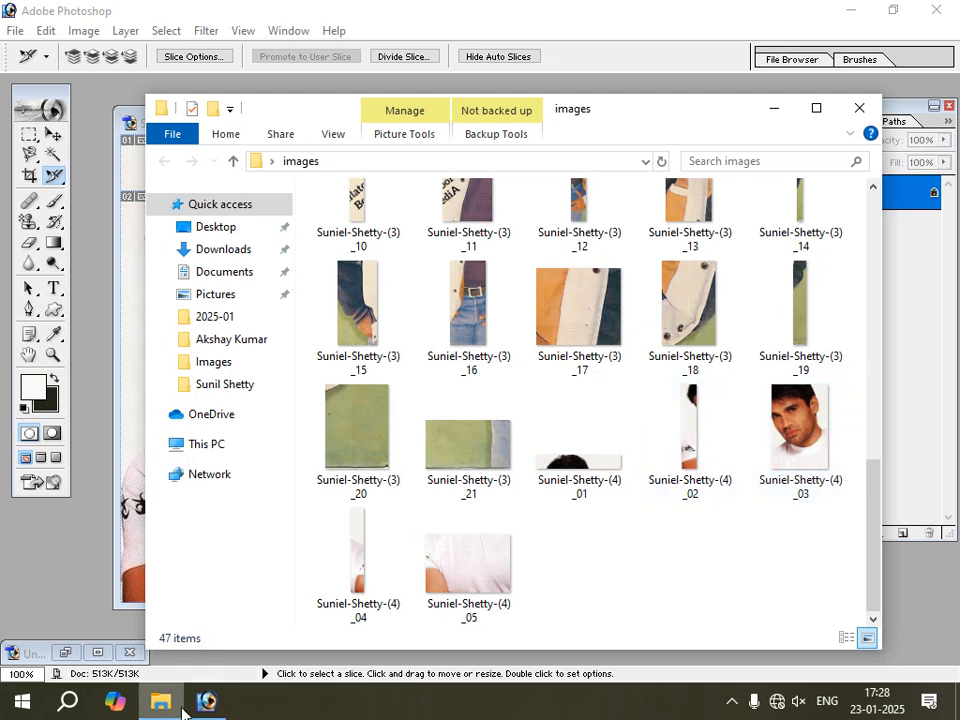
pyautogui.click(135, 525)
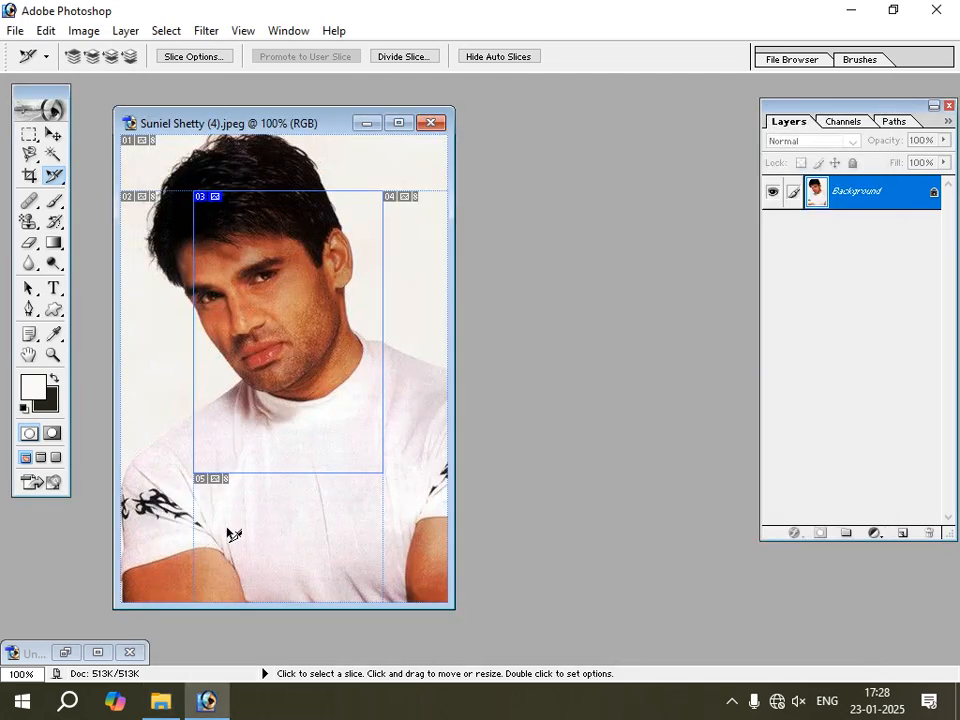
pyautogui.click(160, 700)
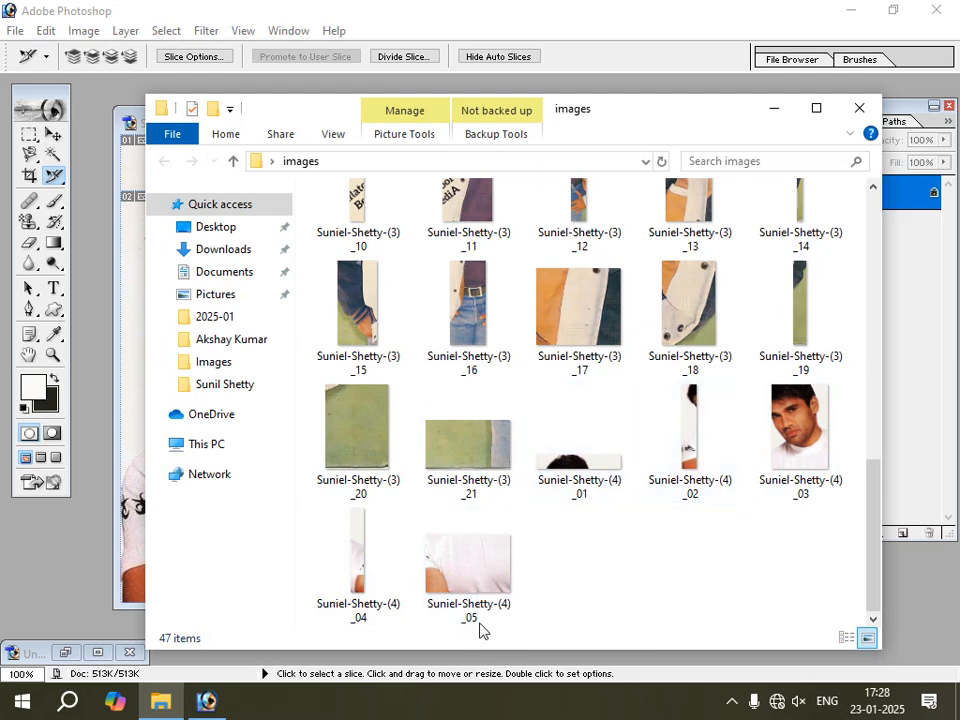
pyautogui.click(206, 703)
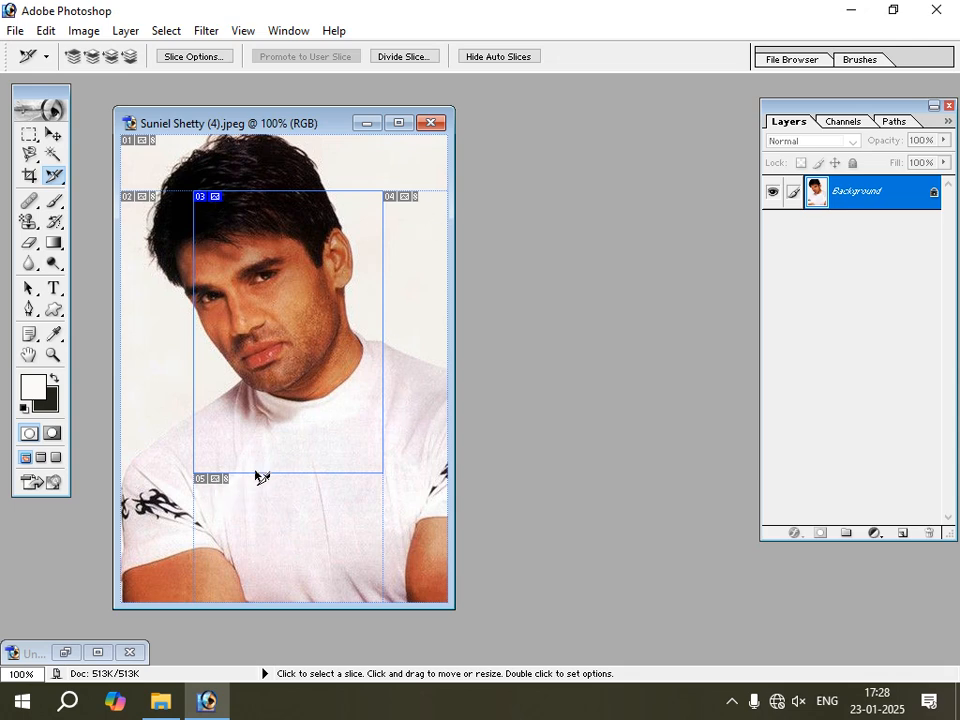
# Close the Suniel Shetty (4) photo without saving and restore the minimized Untitled-1 document in standard screen mode.
pyautogui.click(430, 125)
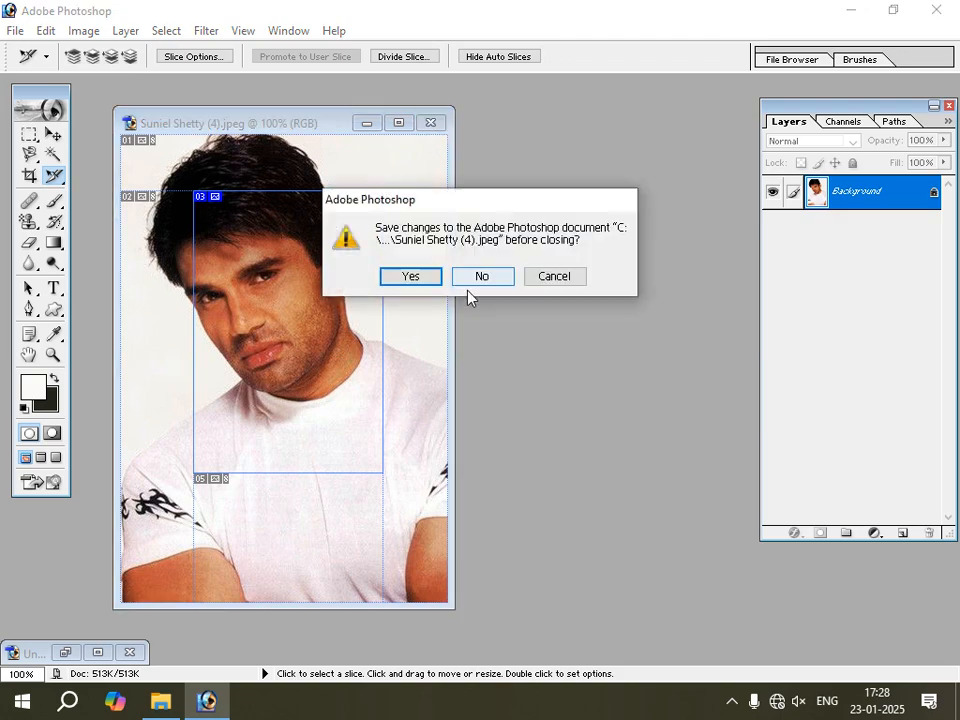
pyautogui.click(489, 275)
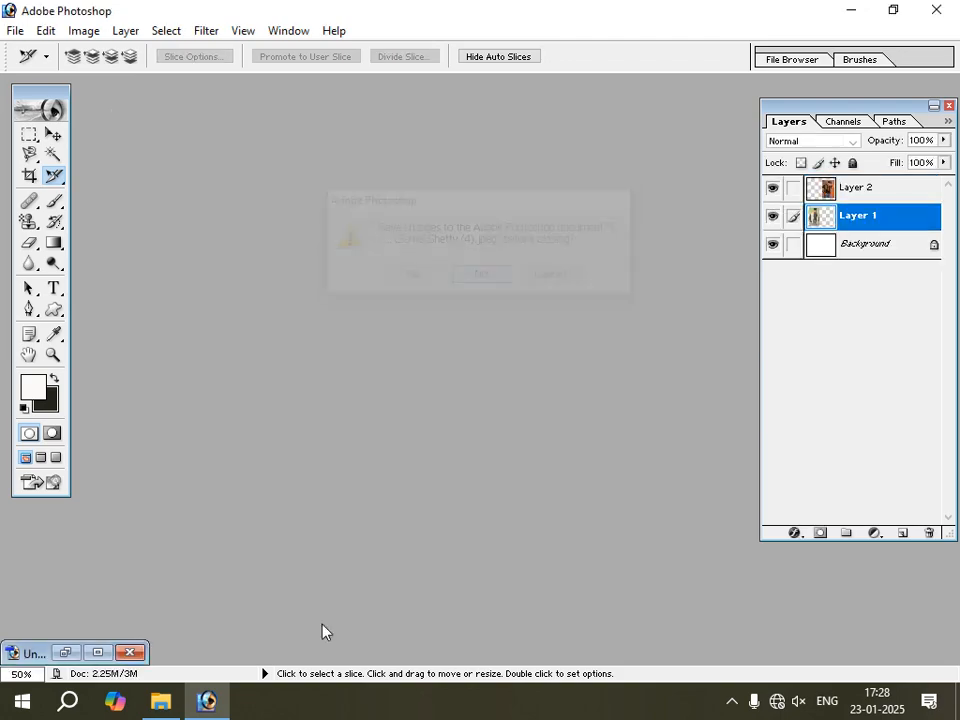
pyautogui.click(97, 652)
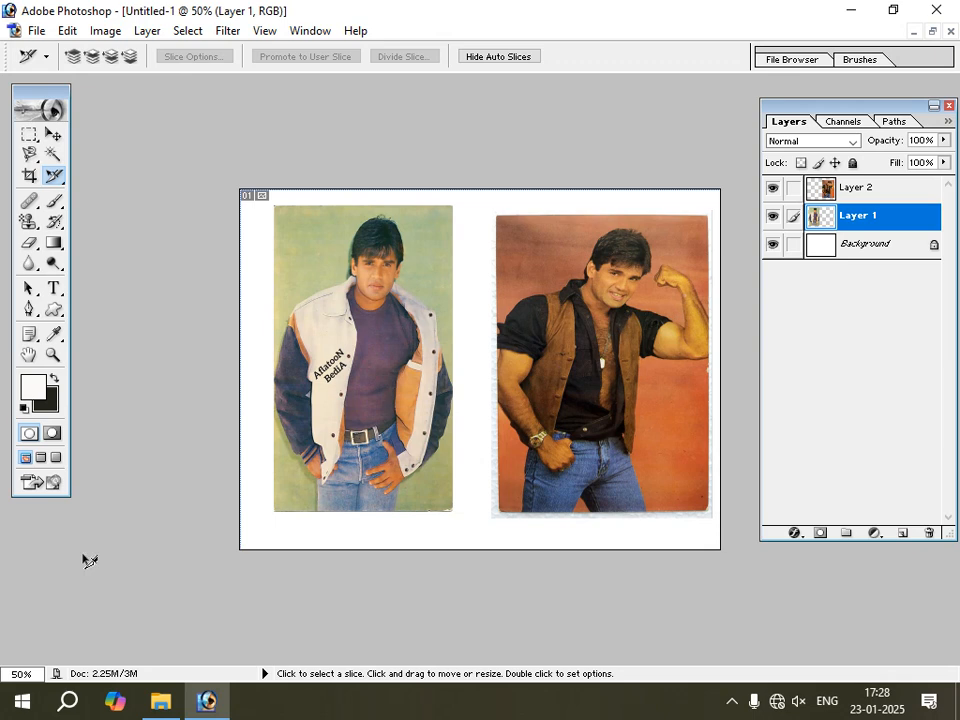
pyautogui.click(56, 459)
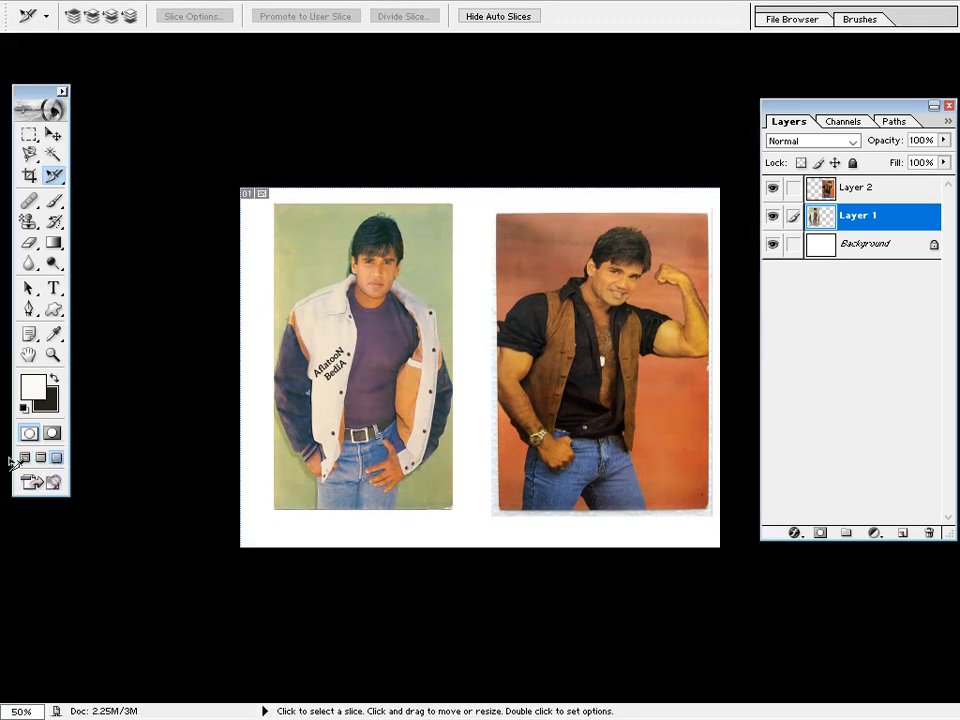
pyautogui.click(27, 458)
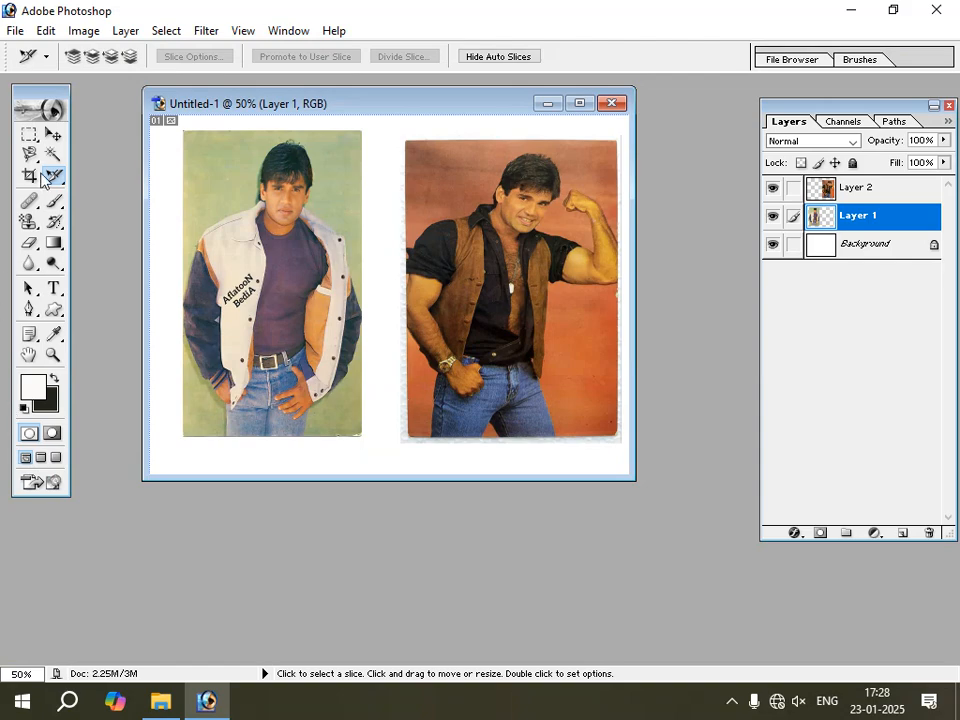
# Activate the Brush Tool and choose the soft round 100 px brush.
pyautogui.click(55, 134)
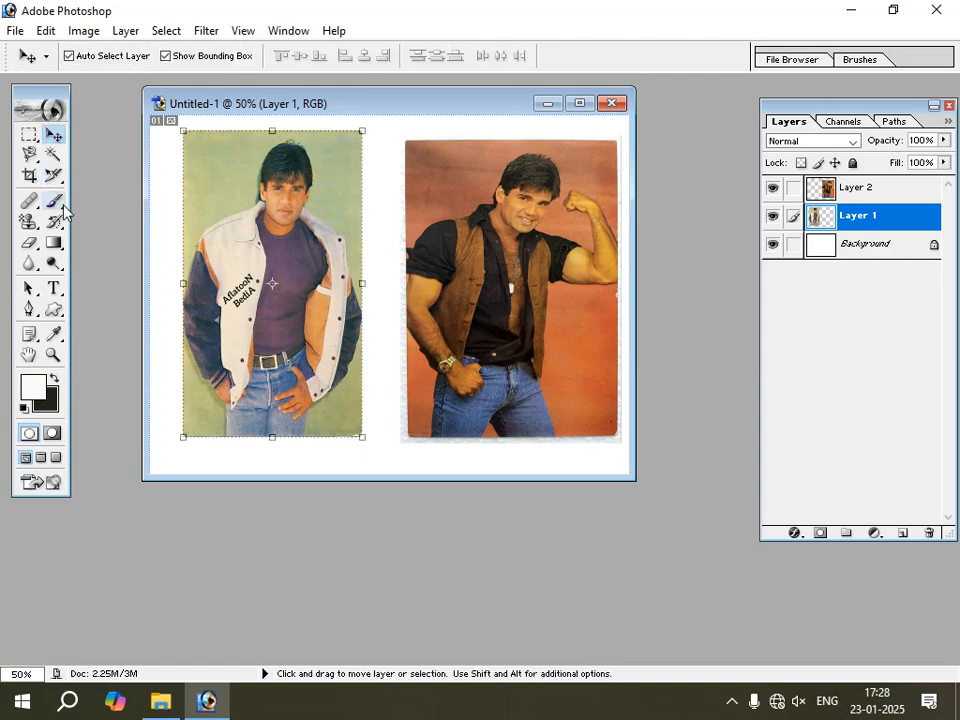
pyautogui.click(62, 208)
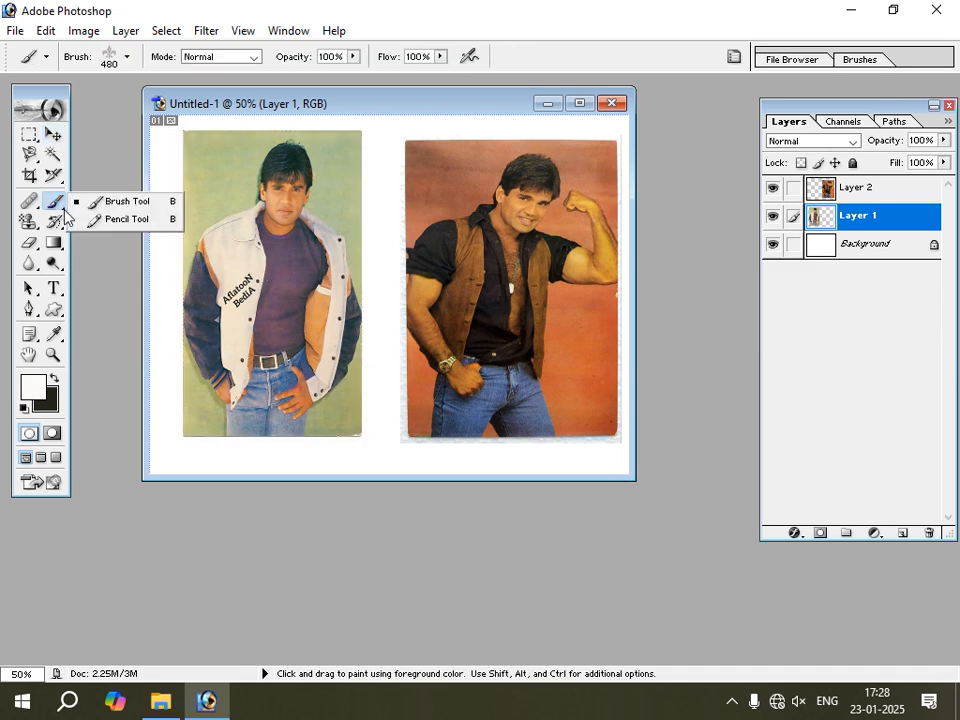
pyautogui.click(137, 205)
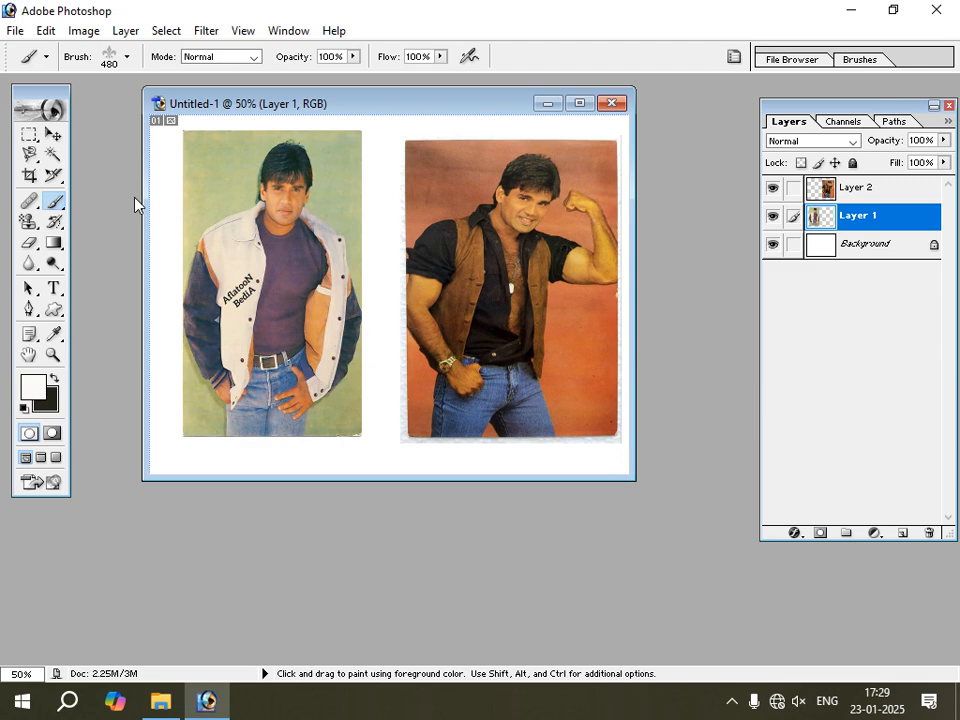
pyautogui.click(126, 57)
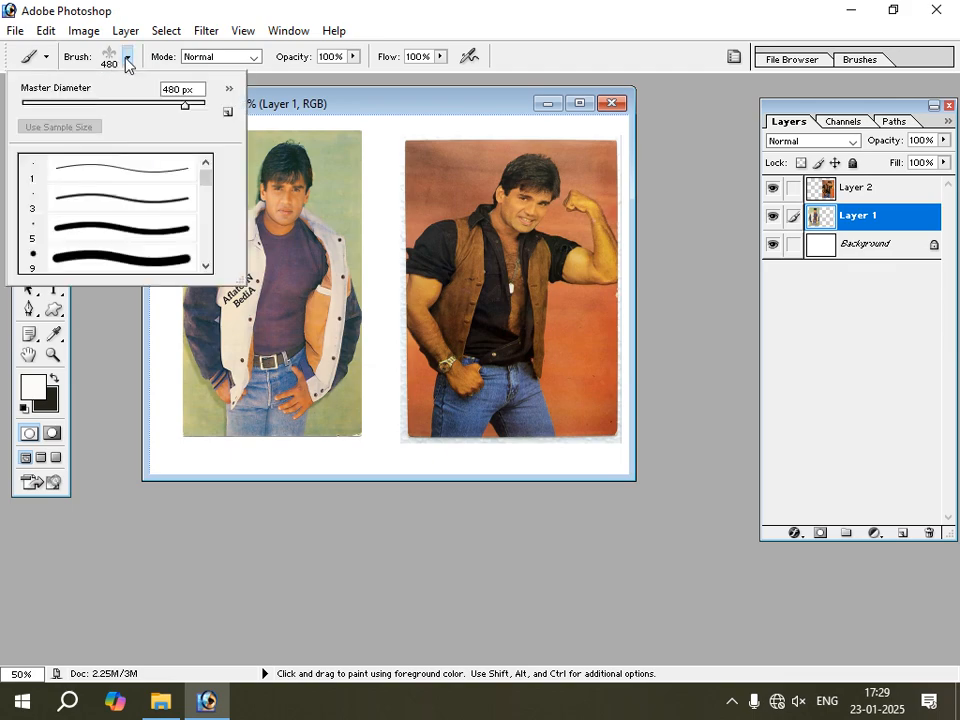
pyautogui.moveTo(206, 180); pyautogui.dragTo(206, 207)
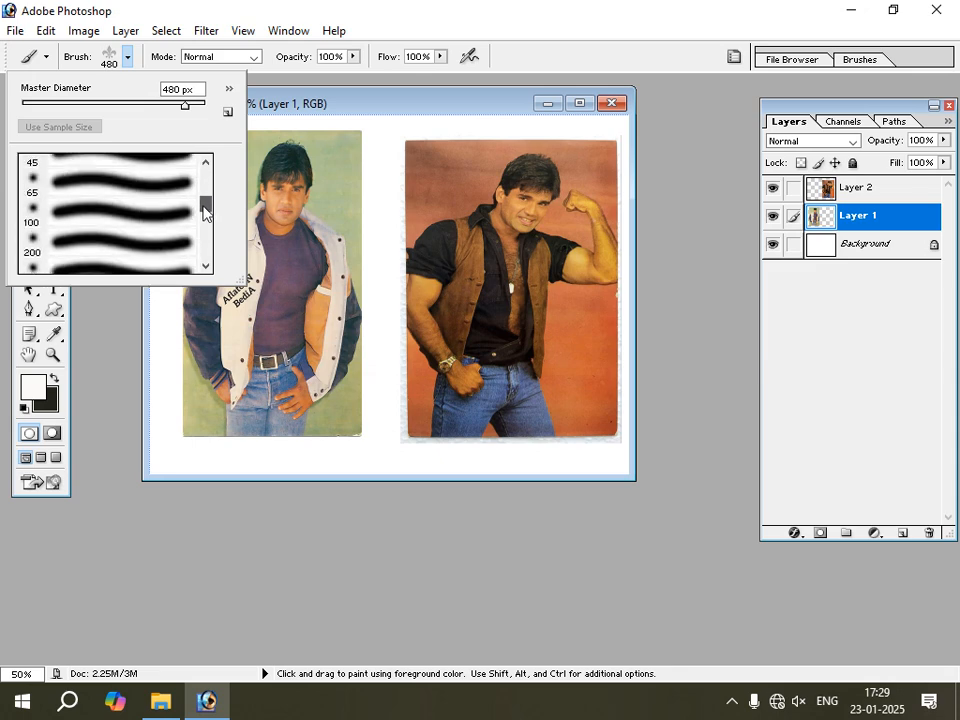
pyautogui.click(104, 211)
# Set the foreground color to bright orange-red and dab three soft spots on Layer 1, on and beside the white-jacket photo.
pyautogui.click(34, 391)
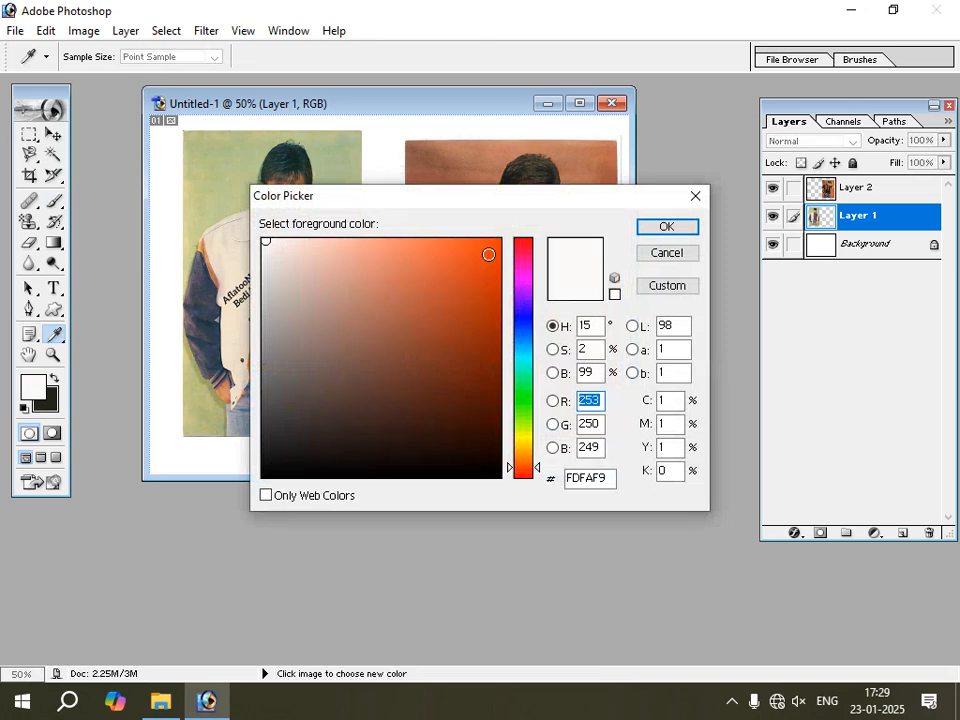
pyautogui.click(488, 254)
pyautogui.click(650, 230)
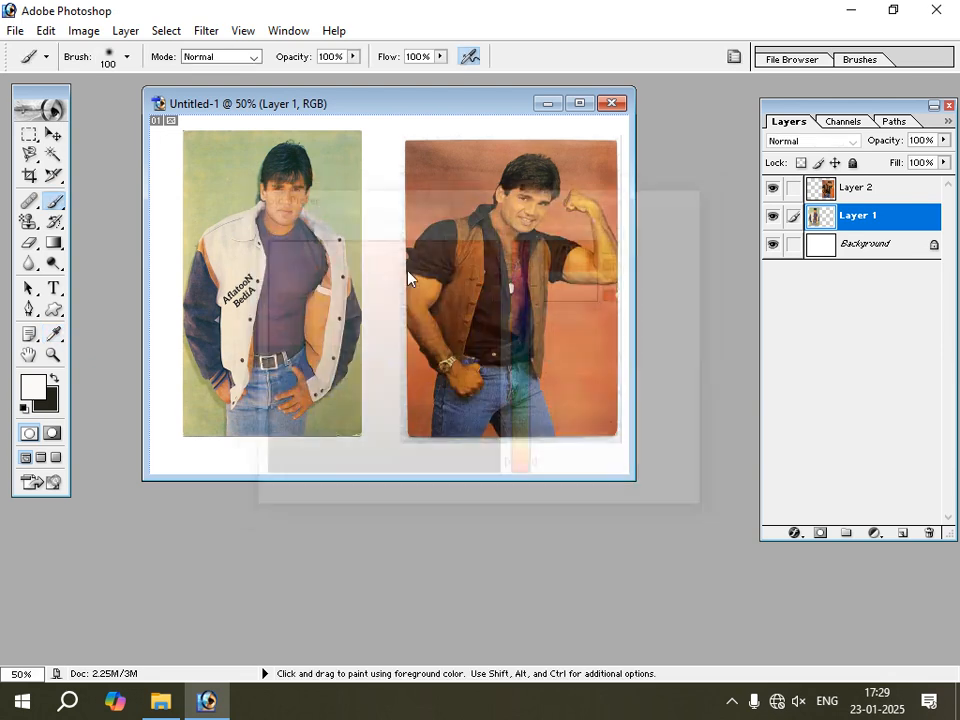
pyautogui.click(342, 218)
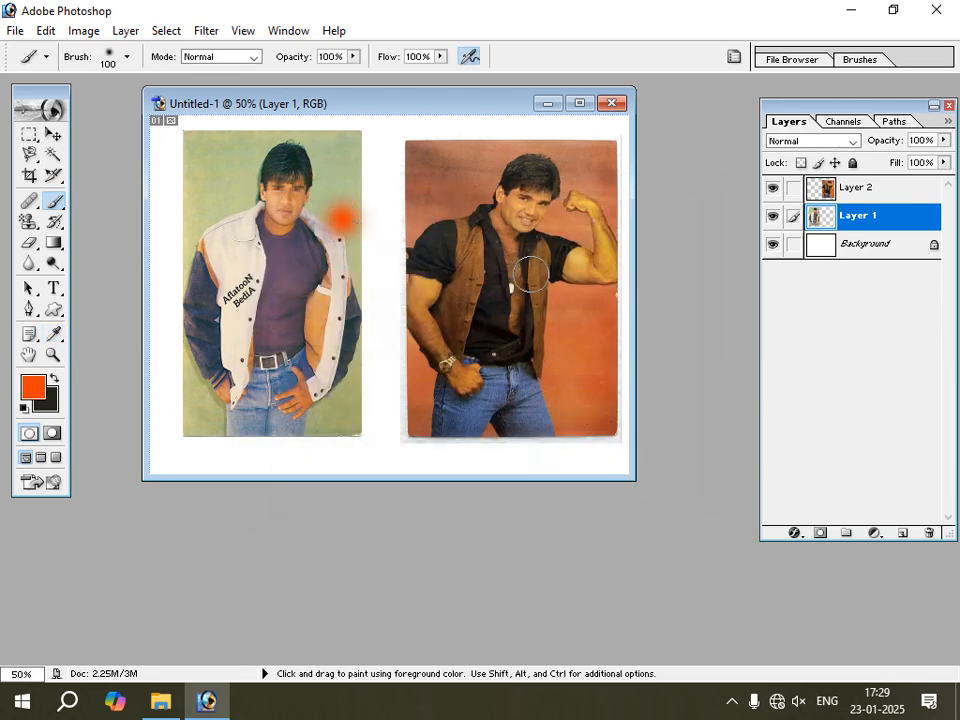
pyautogui.click(378, 293)
pyautogui.click(285, 323)
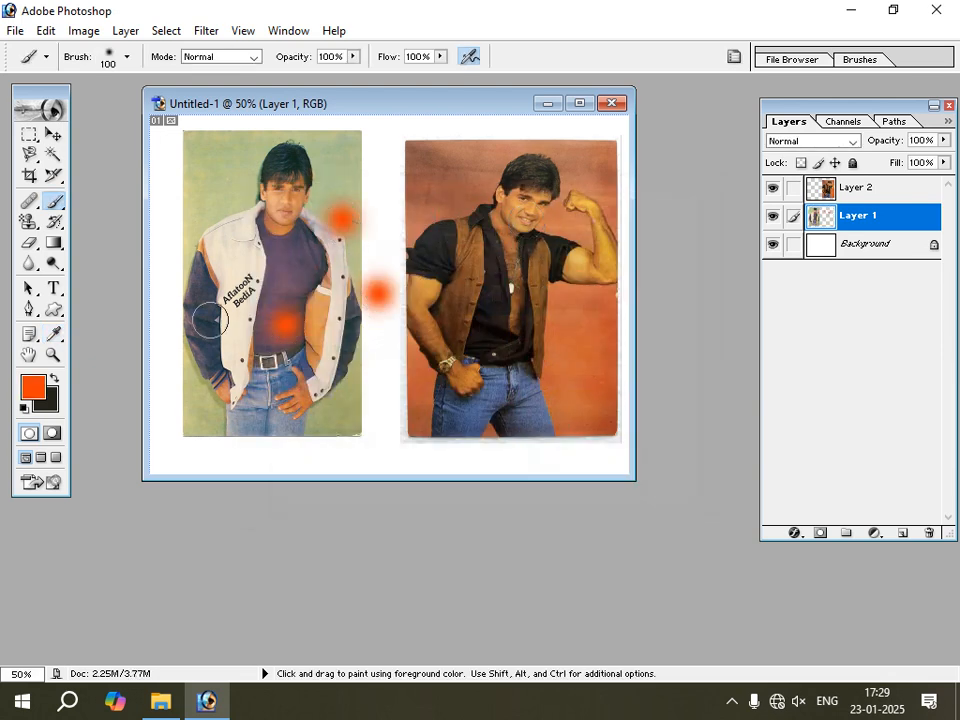
# Dab six more soft orange-red spots on Layer 1, around the man's head and over his white jacket.
pyautogui.click(206, 202)
pyautogui.click(216, 166)
pyautogui.click(255, 146)
pyautogui.click(244, 201)
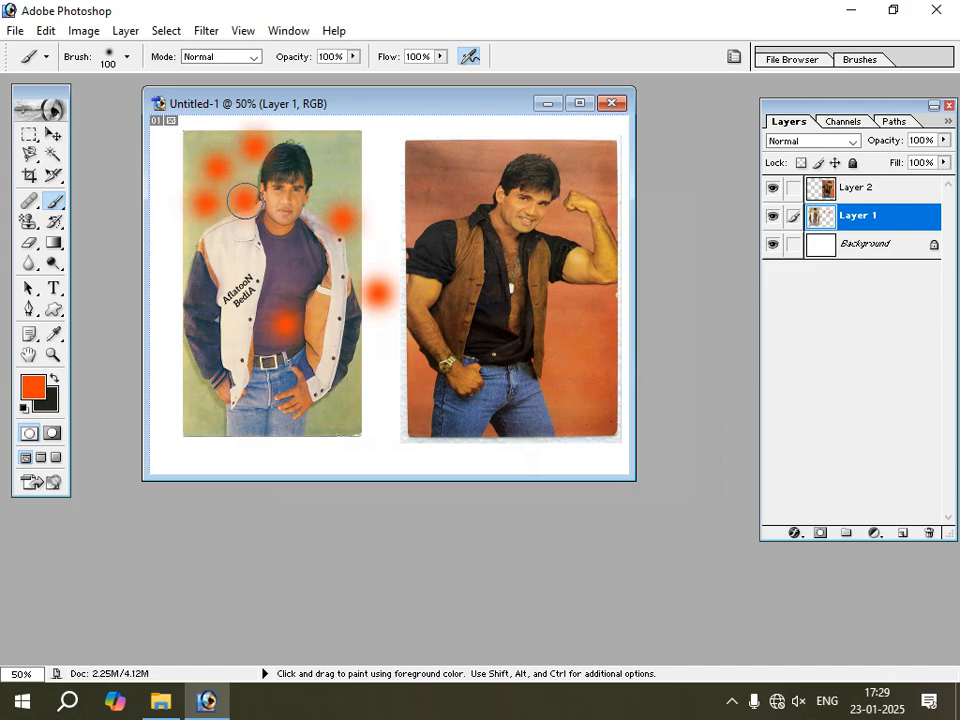
pyautogui.click(222, 256)
pyautogui.click(211, 302)
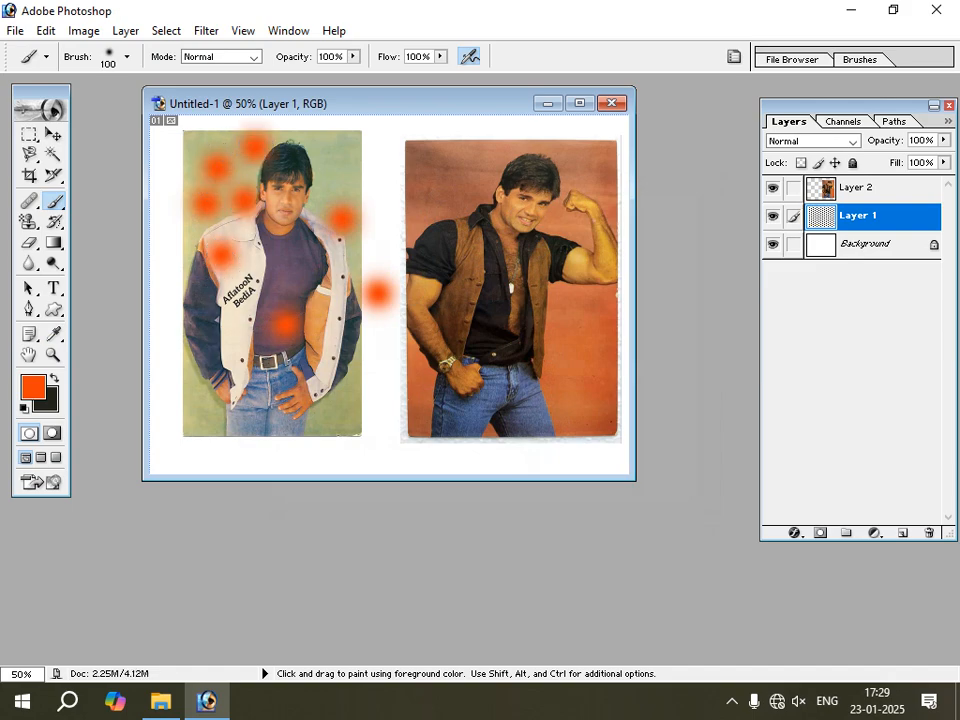
# Set the foreground color to bright green and brush freehand strokes over the white-jacket photo and the gap beside it.
pyautogui.click(44, 386)
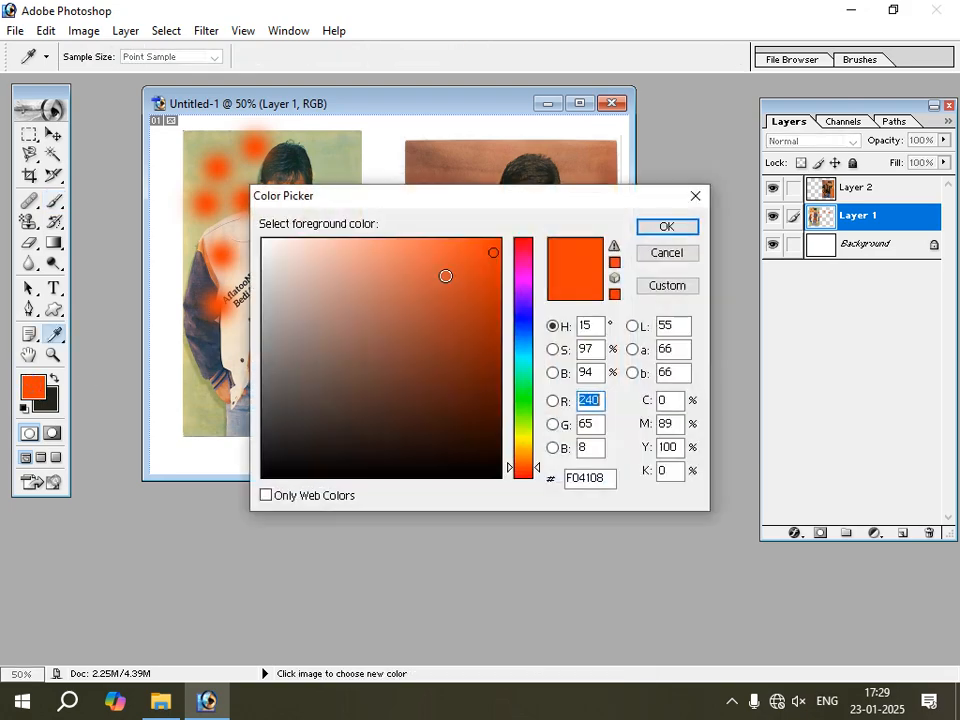
pyautogui.click(521, 412)
pyautogui.click(666, 227)
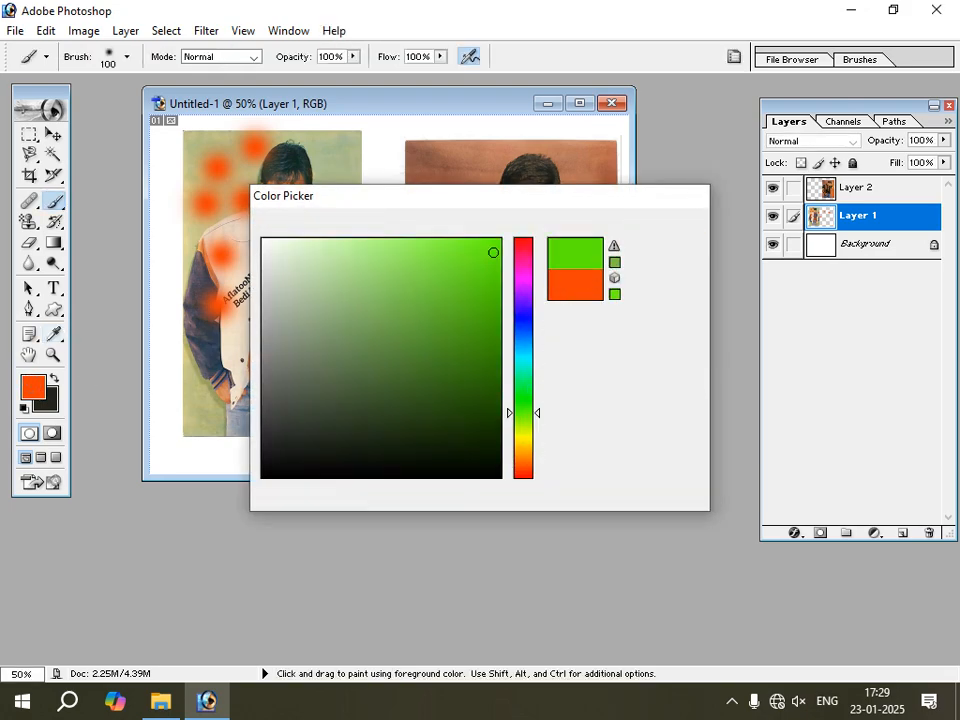
pyautogui.moveTo(407, 197); pyautogui.dragTo(415, 278)
pyautogui.moveTo(310, 170)
pyautogui.mouseDown()
pyautogui.moveTo(305, 330)
pyautogui.moveTo(230, 220)
pyautogui.moveTo(300, 240)
pyautogui.mouseUp()
pyautogui.moveTo(240, 278); pyautogui.dragTo(305, 320)
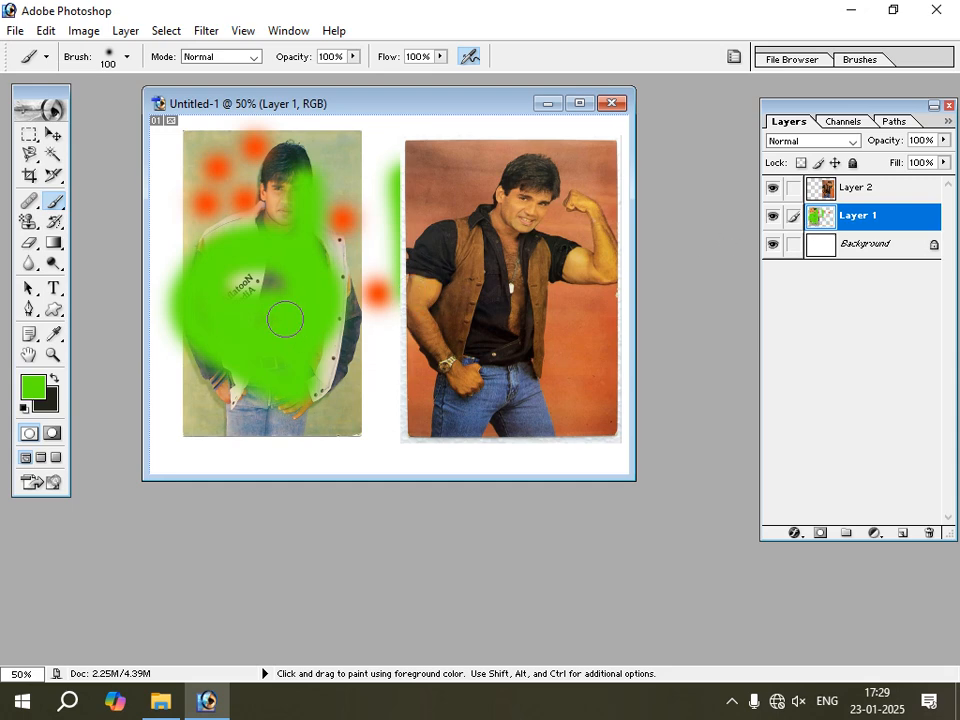
# Undo all the green strokes and orange-red dabs on Layer 1, keeping the white-jacket photo's last move.
pyautogui.hotkey('ctrl', 'z')
pyautogui.hotkey('ctrl', 'alt', 'z')
pyautogui.hotkey('ctrl', 'alt', 'z')
pyautogui.hotkey('ctrl', 'alt', 'z')
pyautogui.hotkey('ctrl', 'alt', 'z')
pyautogui.hotkey('ctrl', 'alt', 'z')
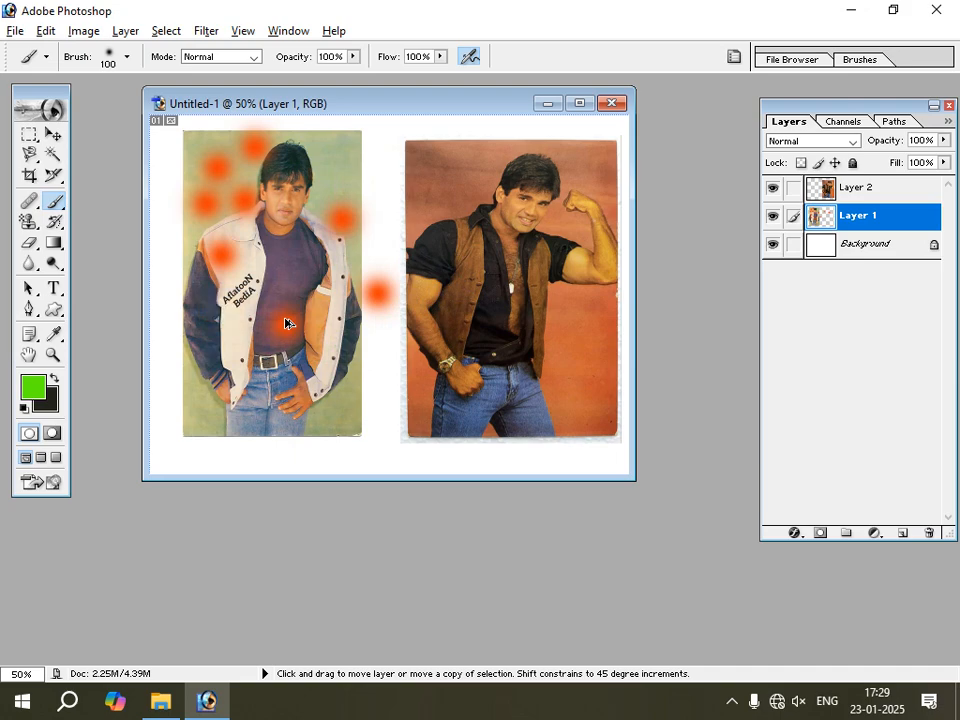
pyautogui.hotkey('ctrl', 'alt', 'z')
pyautogui.hotkey('ctrl', 'alt', 'z')
pyautogui.hotkey('ctrl', 'alt', 'z')
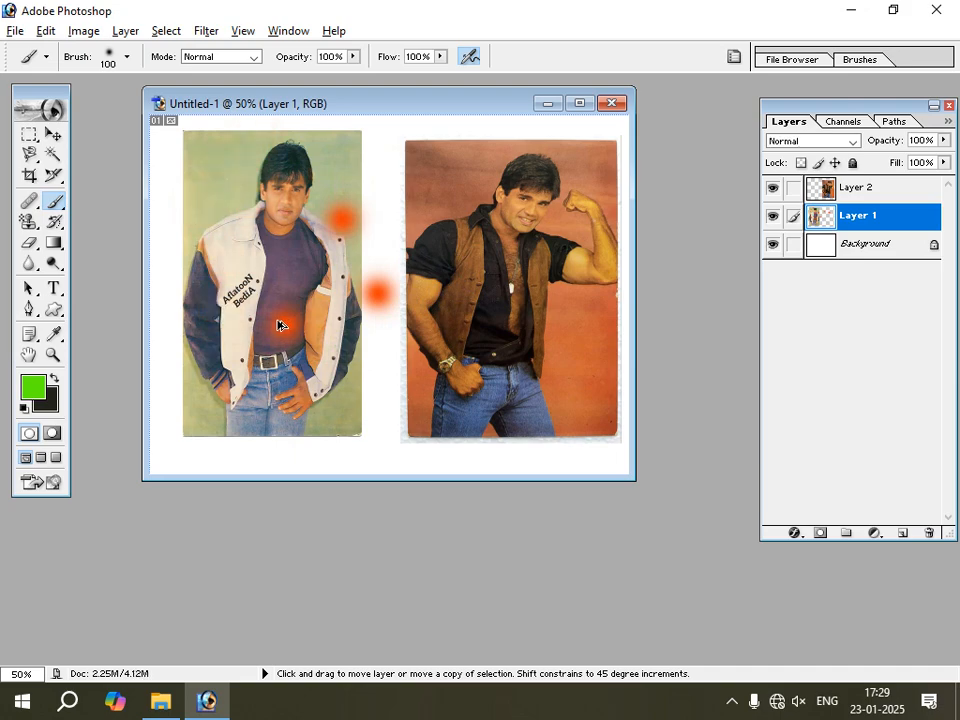
pyautogui.hotkey('ctrl', 'alt', 'z')
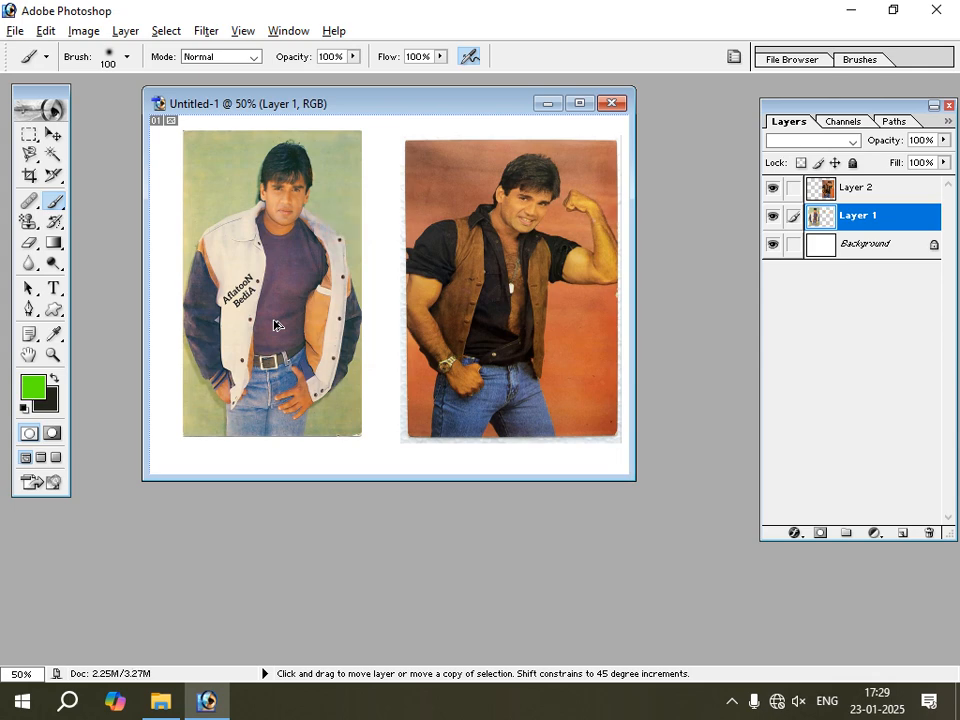
pyautogui.hotkey('ctrl', 'alt', 'z')
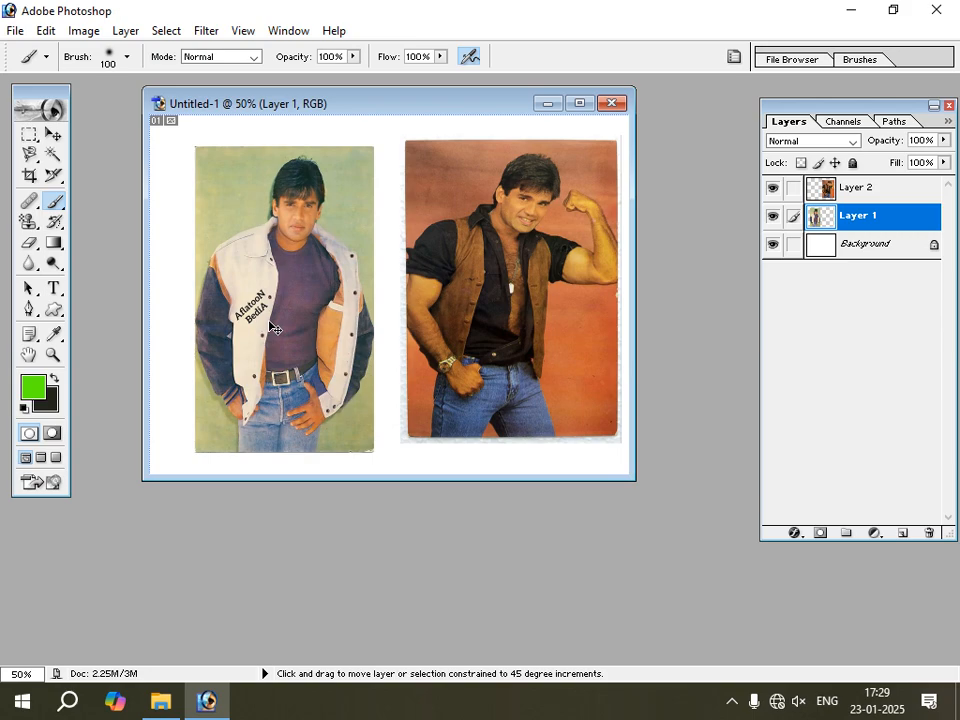
pyautogui.hotkey('ctrl', 'shift', 'z')
pyautogui.hotkey('ctrl', 'shift', 'z')
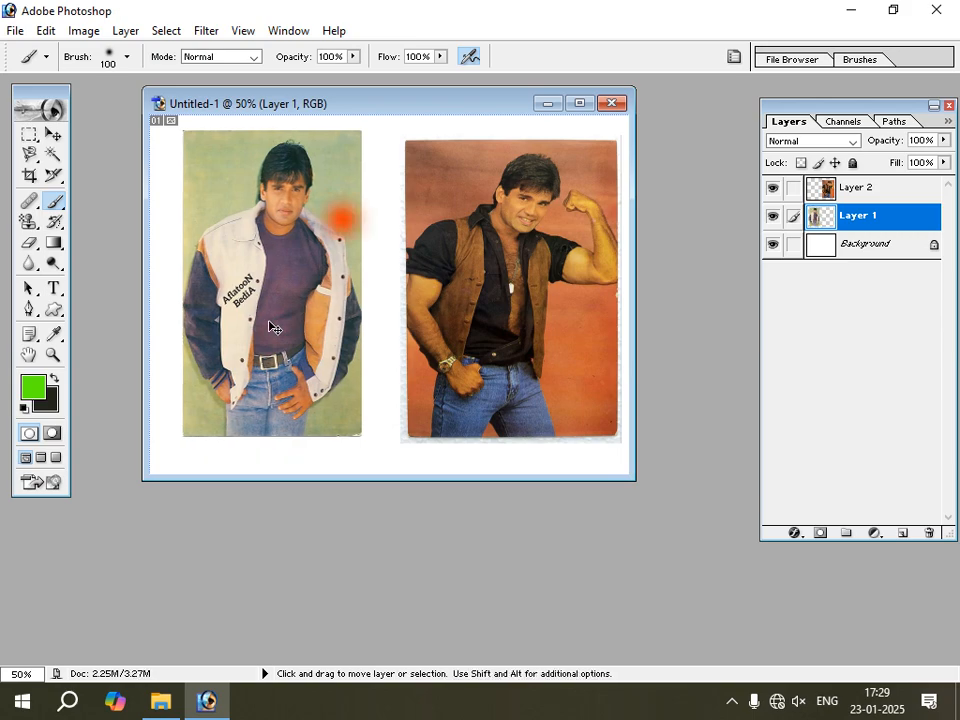
pyautogui.hotkey('ctrl', 'alt', 'z')
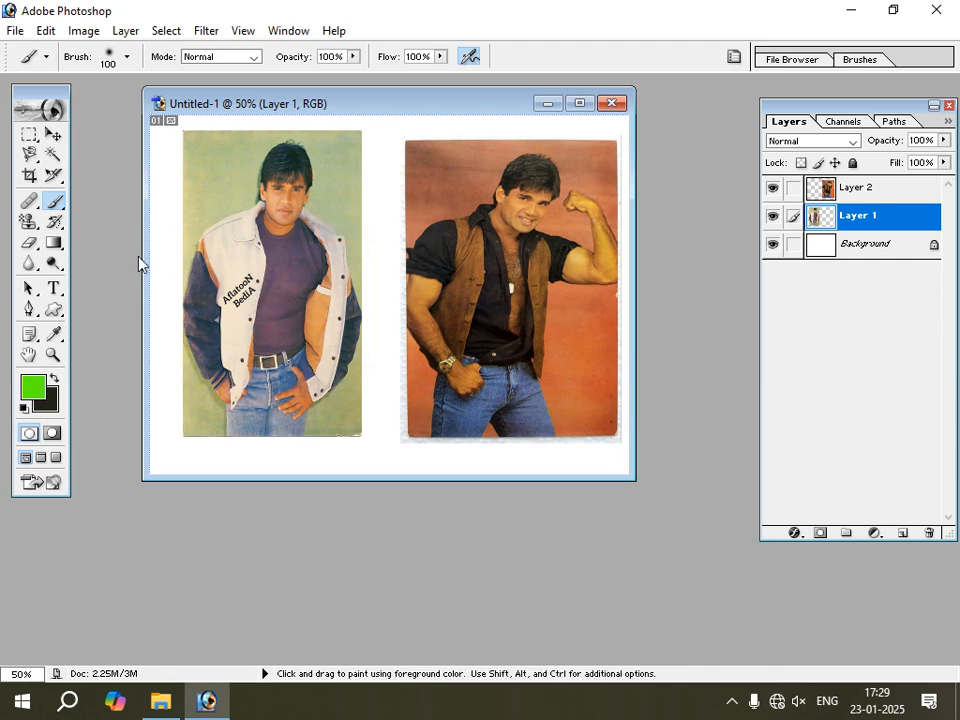
# Select the white-jacket photo's green background with the Magic Wand, redoing the selection at tolerance 20.
pyautogui.click(60, 206)
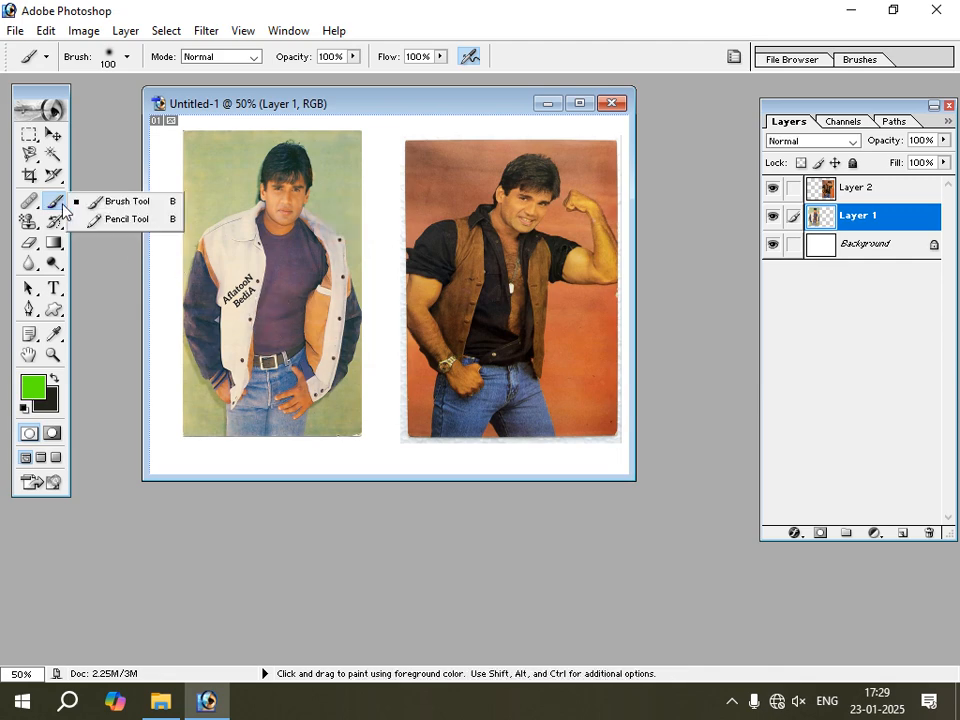
pyautogui.click(140, 202)
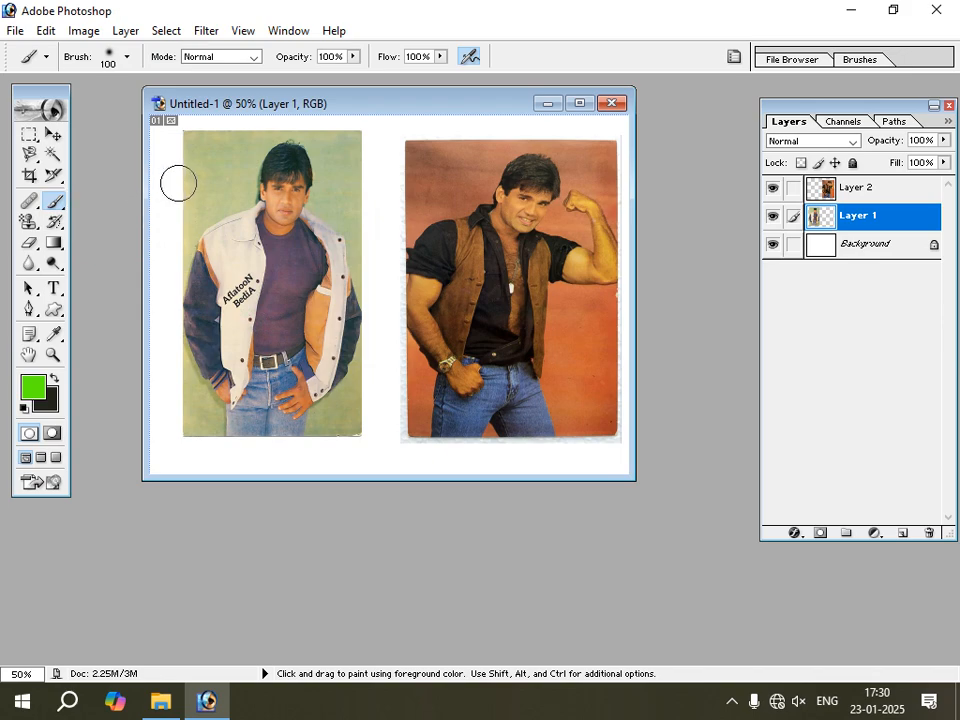
pyautogui.click(53, 153)
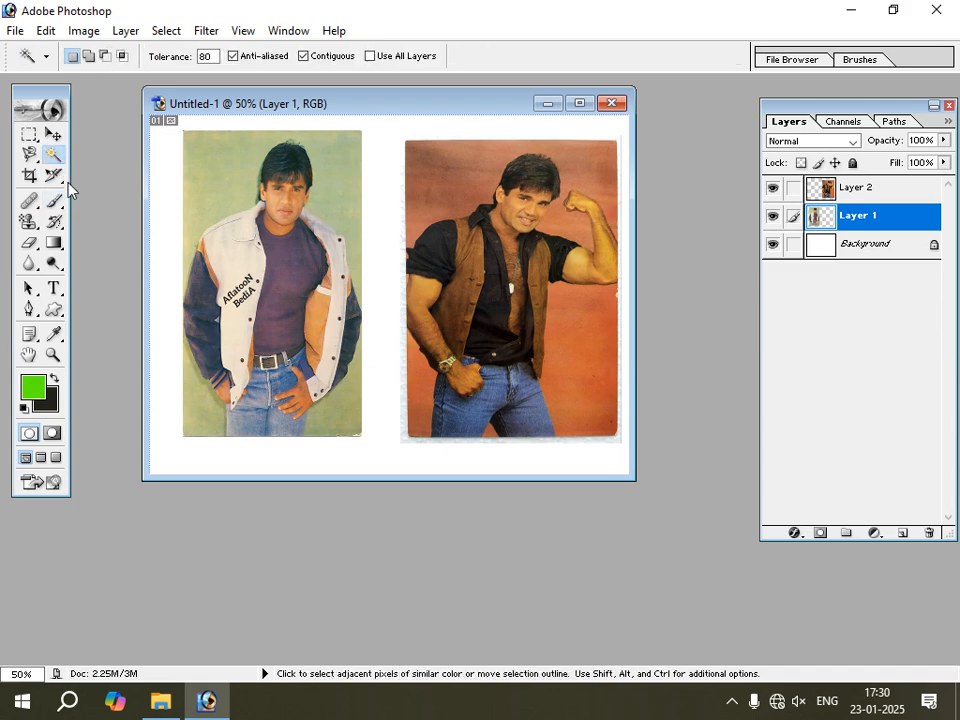
pyautogui.click(199, 156)
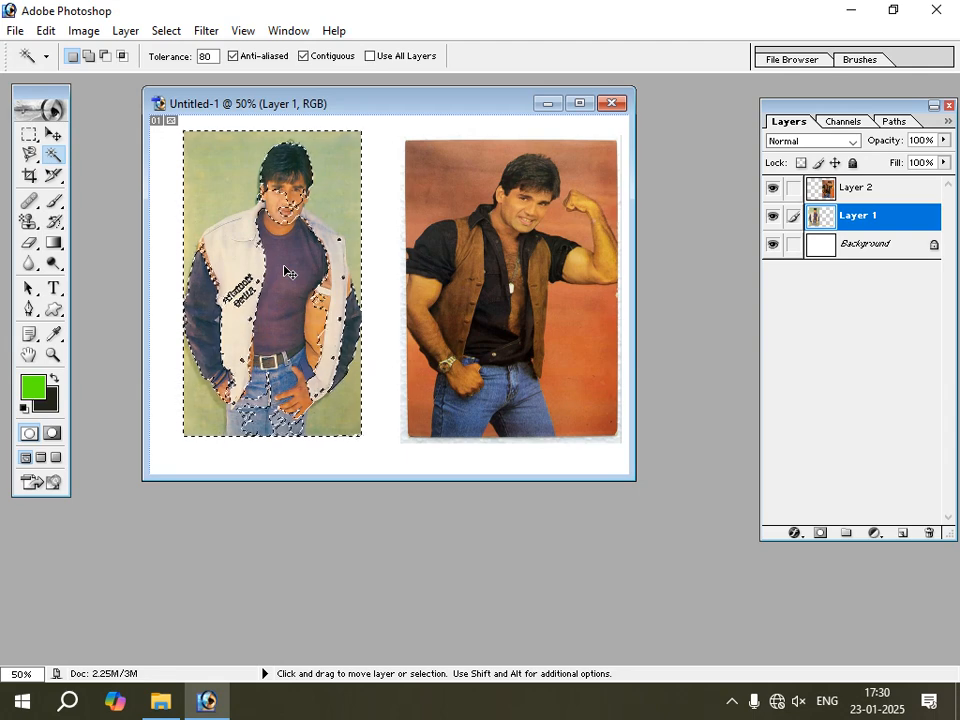
pyautogui.hotkey('ctrl', 'd')
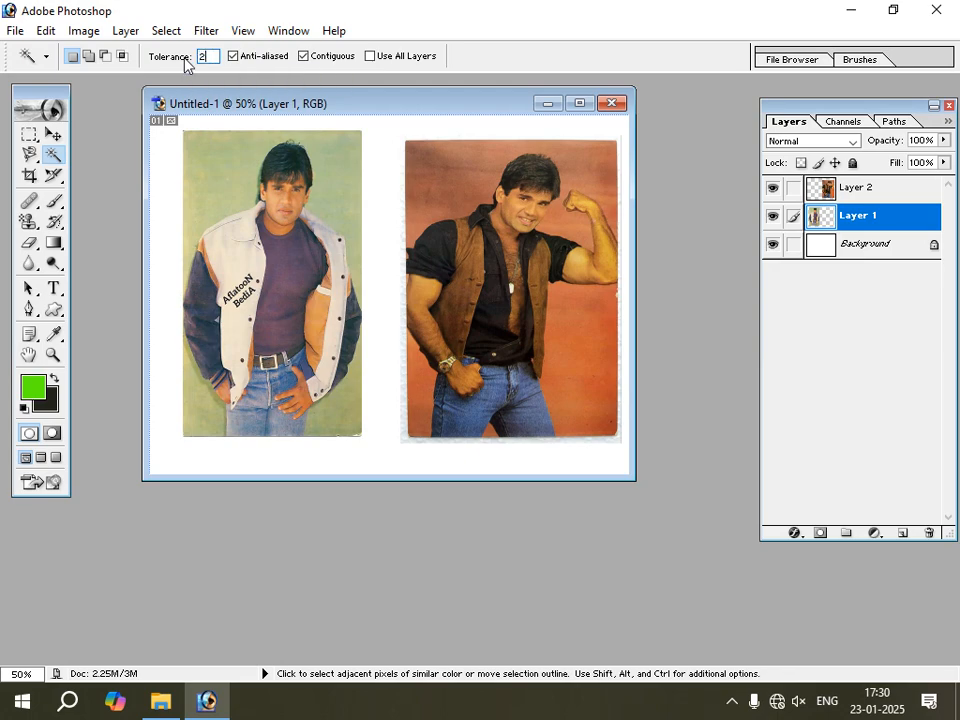
pyautogui.click(221, 169)
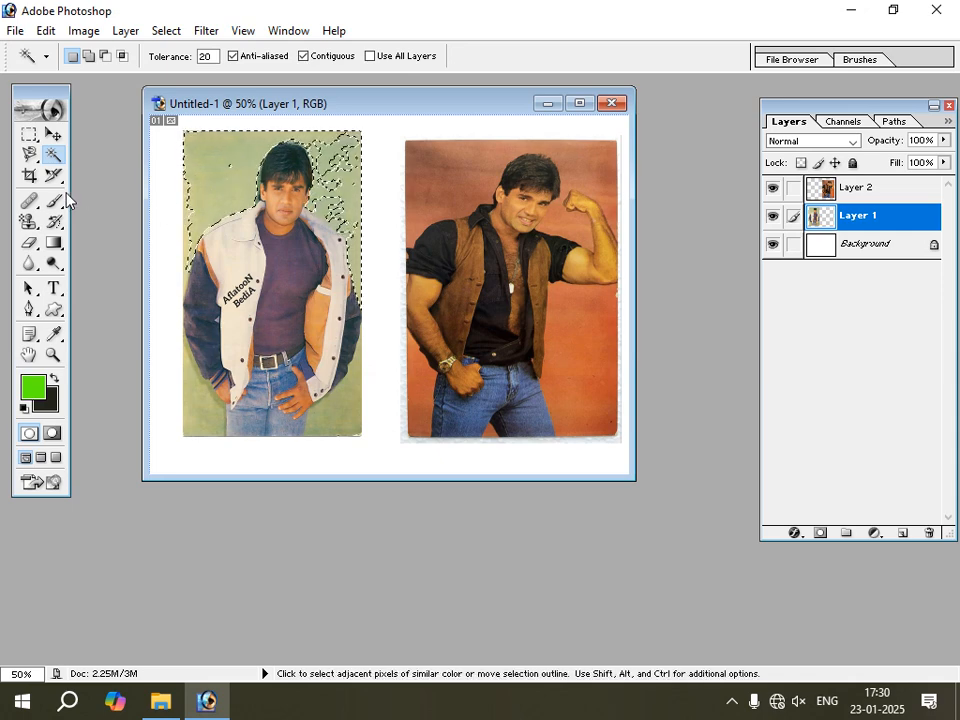
# Activate the Brush Tool and set the foreground color to bright red F0080D.
pyautogui.moveTo(64, 207); pyautogui.dragTo(112, 199)
pyautogui.click(32, 386)
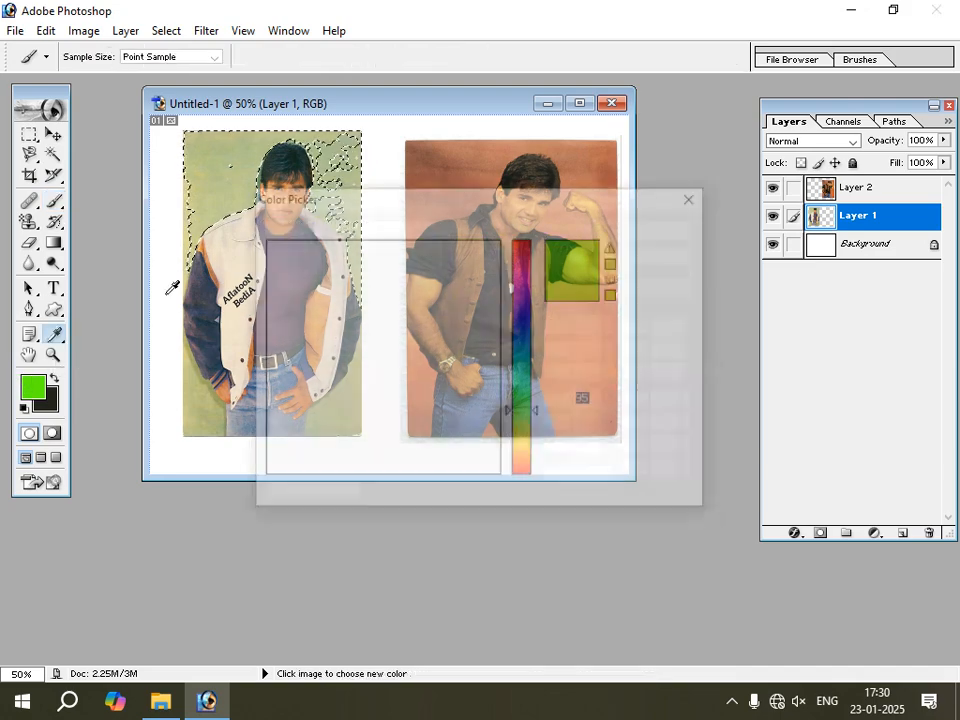
pyautogui.moveTo(519, 262); pyautogui.dragTo(519, 240)
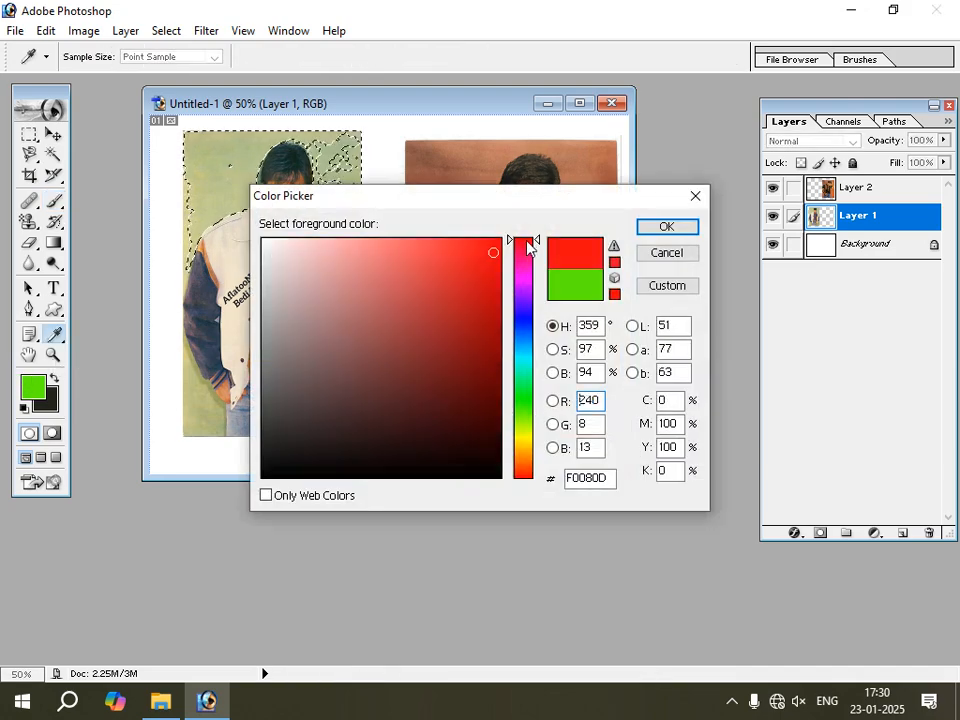
pyautogui.click(668, 227)
# Try painting the selected background of the white-jacket photo red, undo the painting and clear the selection.
pyautogui.moveTo(240, 149)
pyautogui.mouseDown()
pyautogui.moveTo(191, 163)
pyautogui.moveTo(197, 142)
pyautogui.moveTo(205, 215)
pyautogui.moveTo(192, 245)
pyautogui.moveTo(286, 142)
pyautogui.moveTo(241, 146)
pyautogui.moveTo(330, 152)
pyautogui.moveTo(318, 185)
pyautogui.moveTo(358, 175)
pyautogui.moveTo(325, 213)
pyautogui.moveTo(360, 265)
pyautogui.moveTo(340, 237)
pyautogui.moveTo(312, 219)
pyautogui.mouseUp()
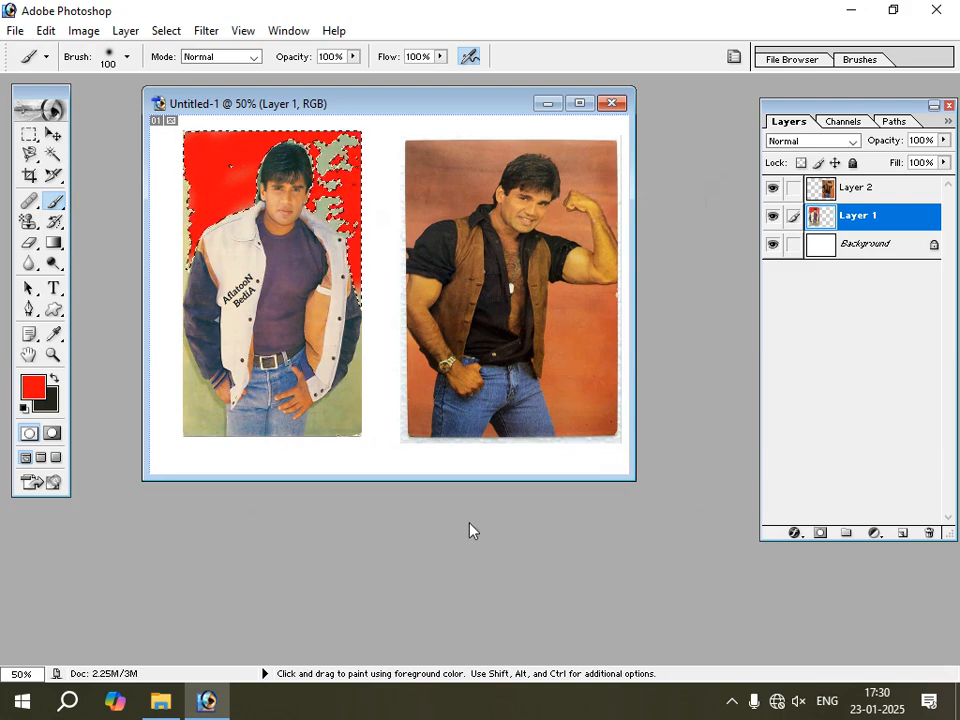
pyautogui.hotkey('ctrl', 'd')
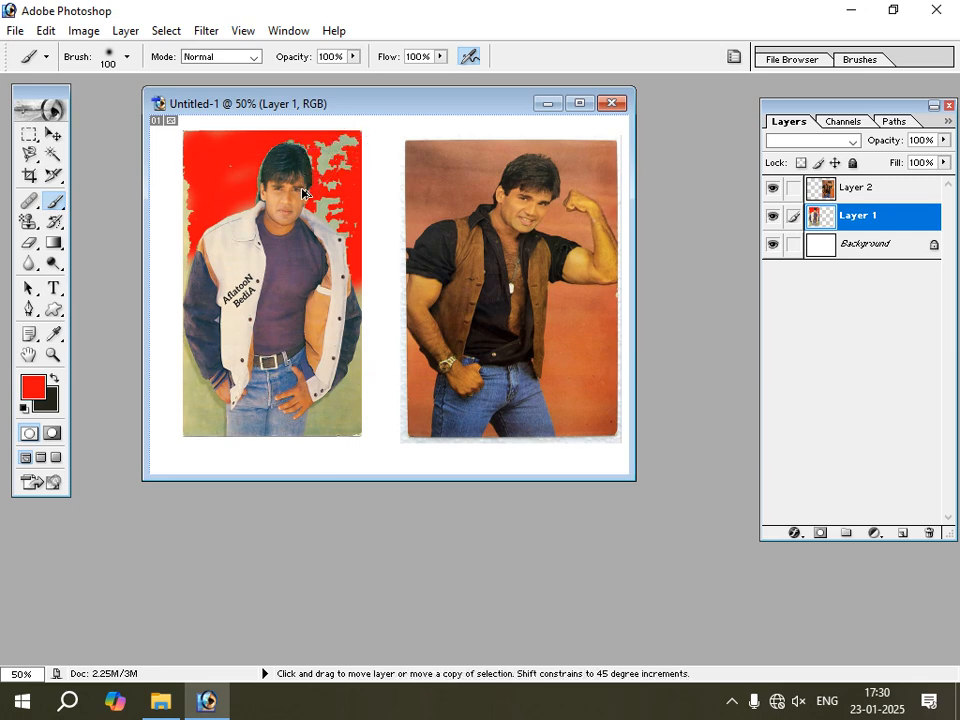
pyautogui.hotkey('ctrl', 'alt', 'z')
pyautogui.hotkey('ctrl', 'alt', 'z')
pyautogui.hotkey('ctrl', 'alt', 'z')
pyautogui.hotkey('ctrl', 'd')
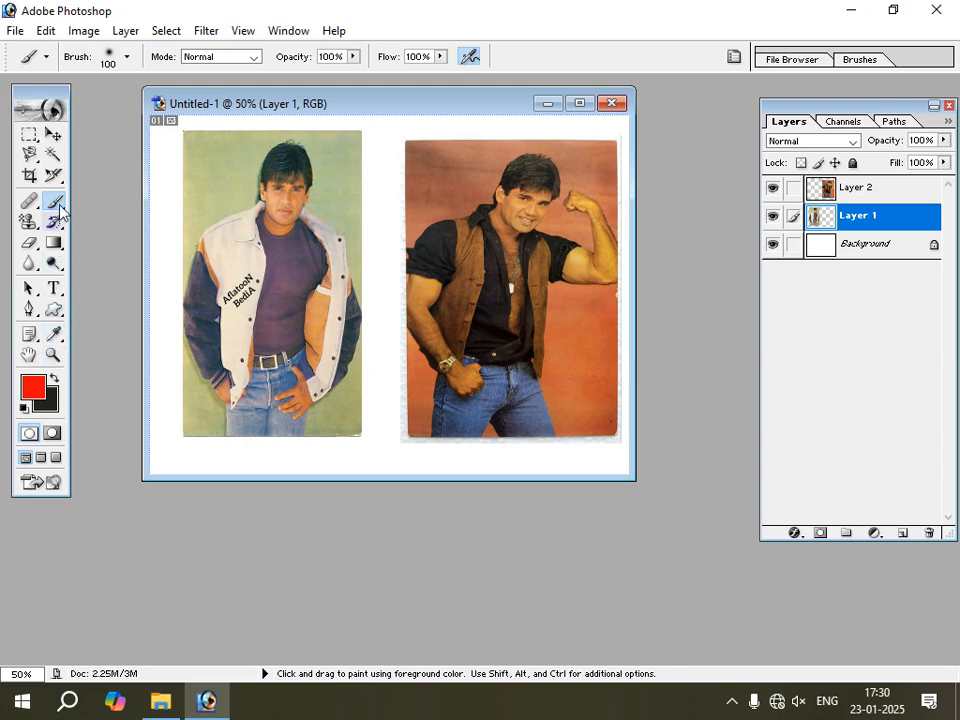
# Choose the 42 px star-shaped brush and dab a small red mark on the white-jacket photo's background.
pyautogui.click(127, 57)
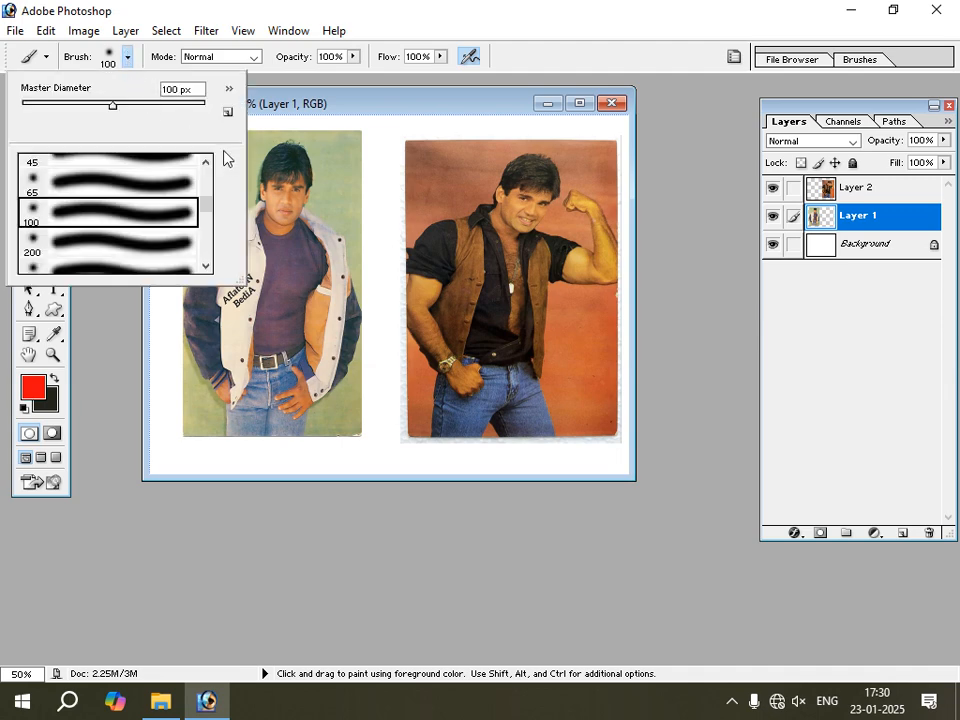
pyautogui.moveTo(206, 166); pyautogui.dragTo(208, 223)
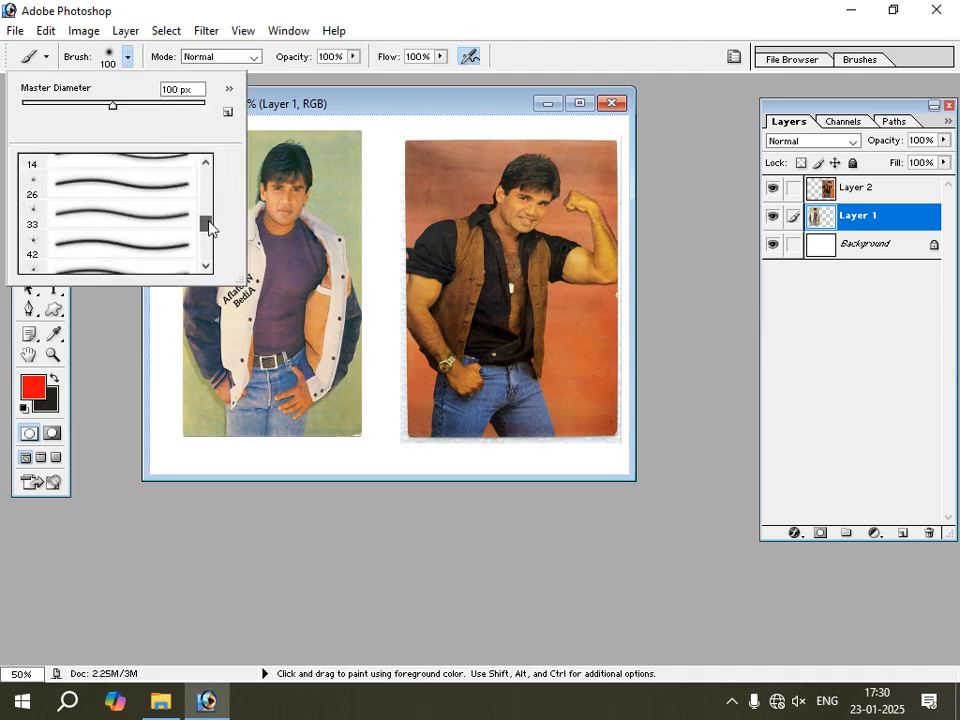
pyautogui.click(33, 245)
pyautogui.click(355, 206)
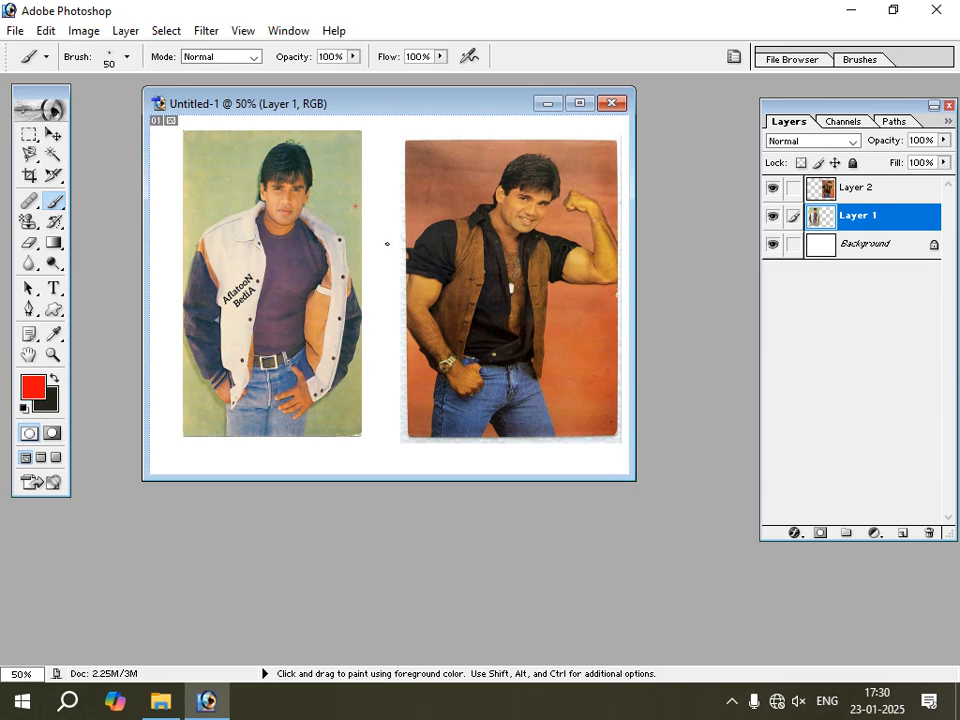
# Enlarge the brush to 400 px and dab two red splatters in the gap between the two photos.
pyautogui.press(']')
pyautogui.press(']')
pyautogui.press(']')
pyautogui.press(']')
pyautogui.press(']')
pyautogui.press(']')
pyautogui.press(']')
pyautogui.press(']')
pyautogui.press(']')
pyautogui.press('[')
pyautogui.press('[')
pyautogui.press('[')
pyautogui.press('[')
pyautogui.press('[')
pyautogui.press('[')
pyautogui.press('[')
pyautogui.press(']')
pyautogui.press(']')
pyautogui.press(']')
pyautogui.press(']')
pyautogui.press(']')
pyautogui.click(386, 195)
pyautogui.click(391, 281)
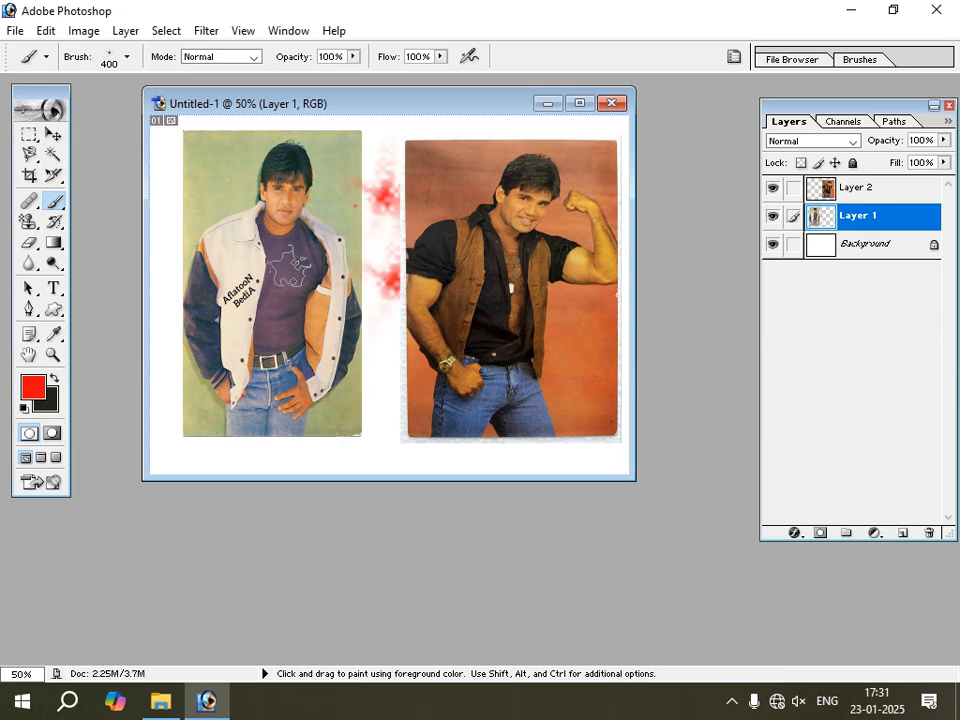
# Dab three more red splatters on the white-jacket photo: on the chest, by the elbow and beside the head.
pyautogui.click(281, 250)
pyautogui.click(342, 339)
pyautogui.click(215, 205)
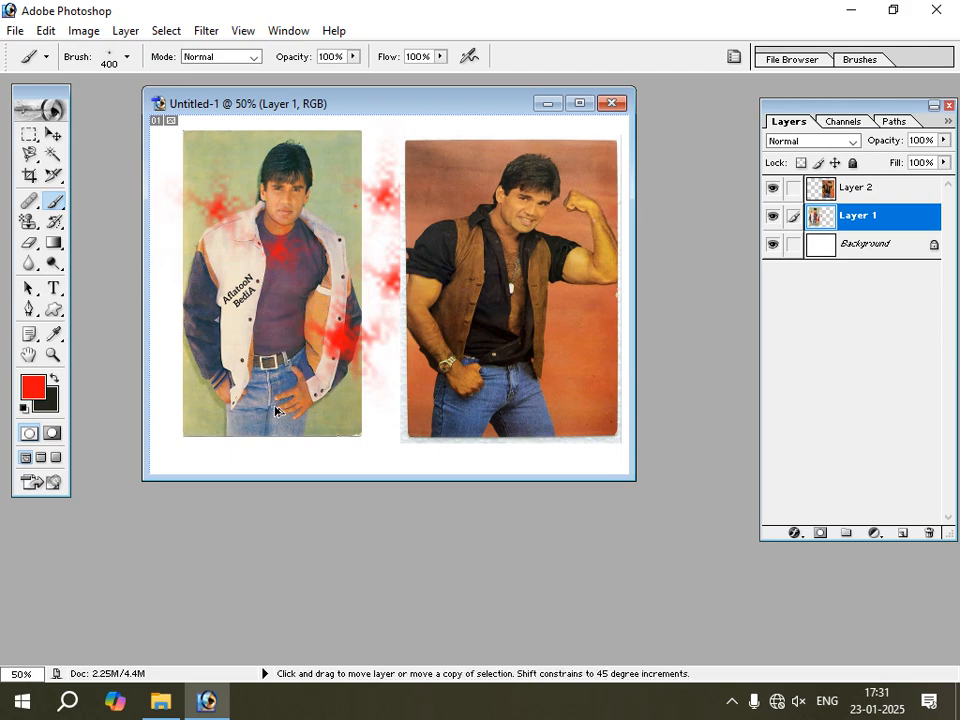
# Undo all the red splatter dabs on Layer 1.
pyautogui.hotkey('ctrl', 'alt', 'z')
pyautogui.hotkey('ctrl', 'alt', 'z')
pyautogui.hotkey('ctrl', 'alt', 'z')
pyautogui.hotkey('ctrl', 'alt', 'z')
pyautogui.hotkey('ctrl', 'alt', 'z')
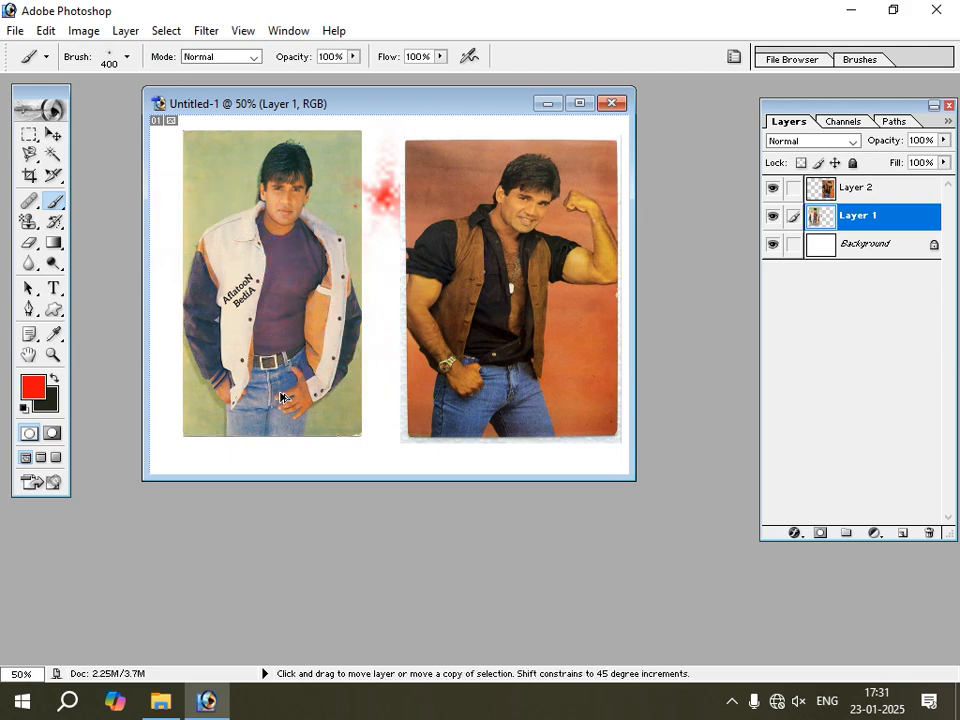
# Choose the 112 px grass brush and paint red and dark grass blades across the lower part of the white-jacket photo.
pyautogui.click(127, 57)
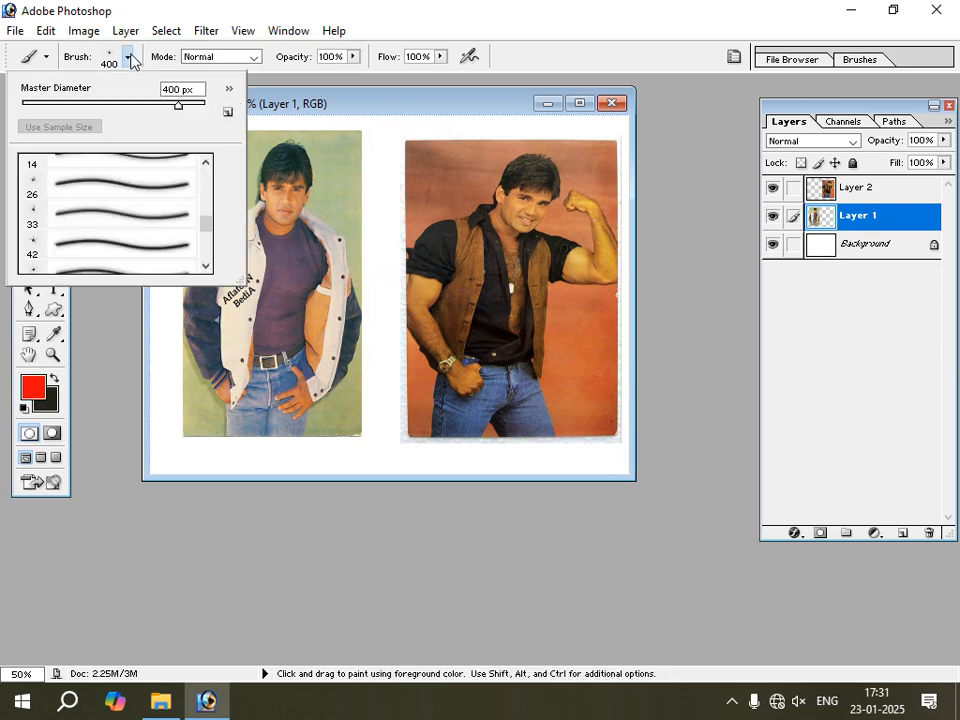
pyautogui.click(207, 268)
pyautogui.click(207, 268)
pyautogui.click(207, 268)
pyautogui.click(207, 268)
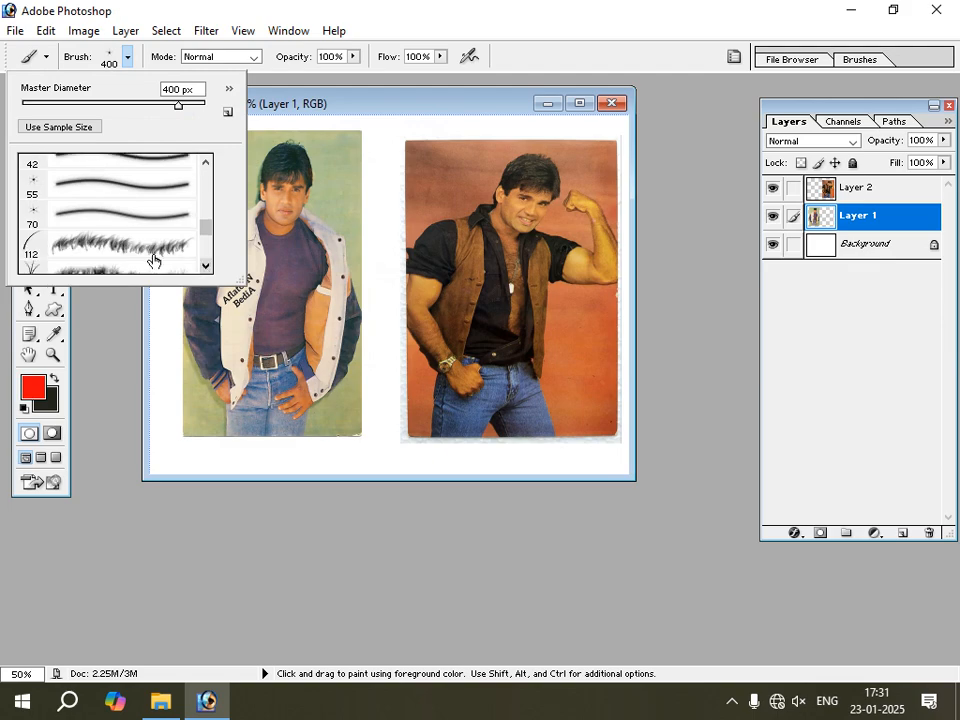
pyautogui.click(97, 243)
pyautogui.moveTo(183, 358)
pyautogui.mouseDown()
pyautogui.moveTo(225, 412)
pyautogui.moveTo(159, 398)
pyautogui.moveTo(269, 398)
pyautogui.mouseUp()
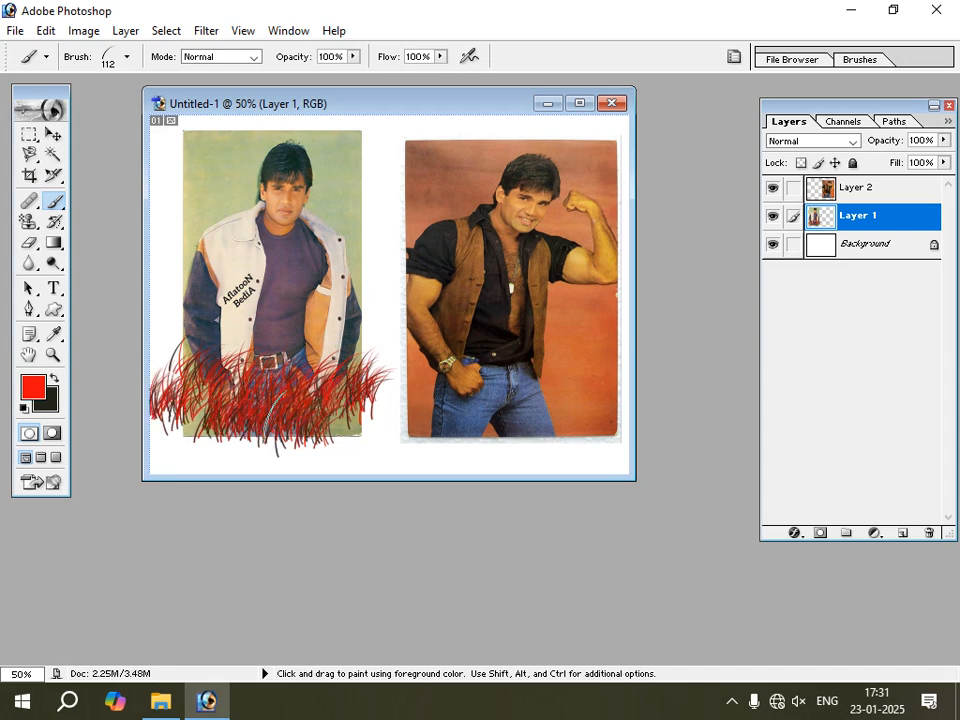
# Set the foreground colour to green and the background colour to red (ED0C0C).
pyautogui.click(36, 388)
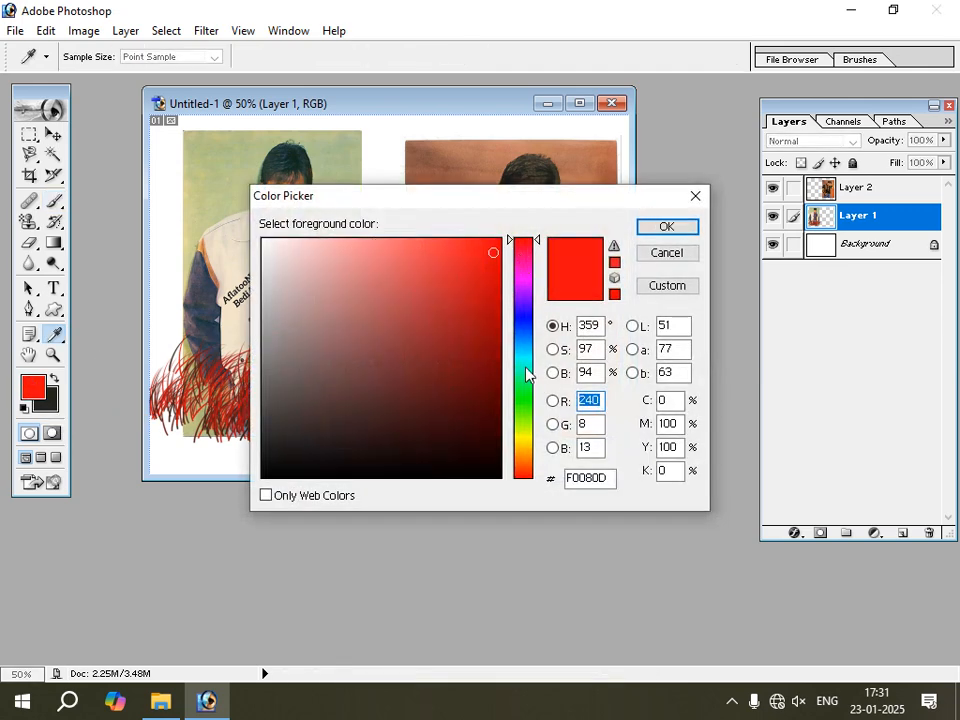
pyautogui.click(527, 408)
pyautogui.click(655, 230)
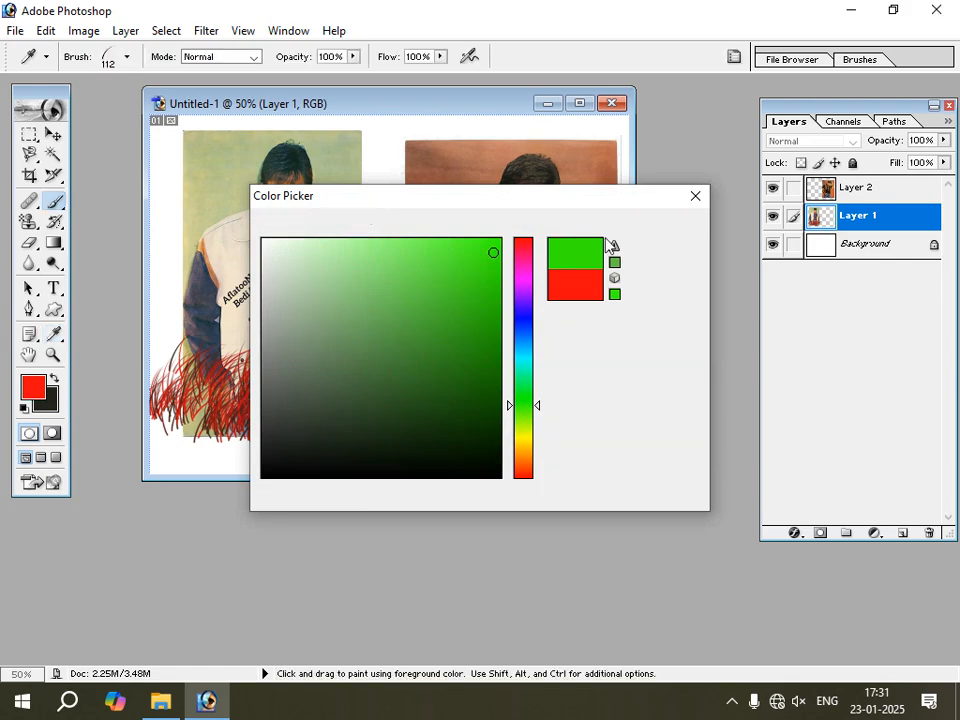
pyautogui.click(50, 406)
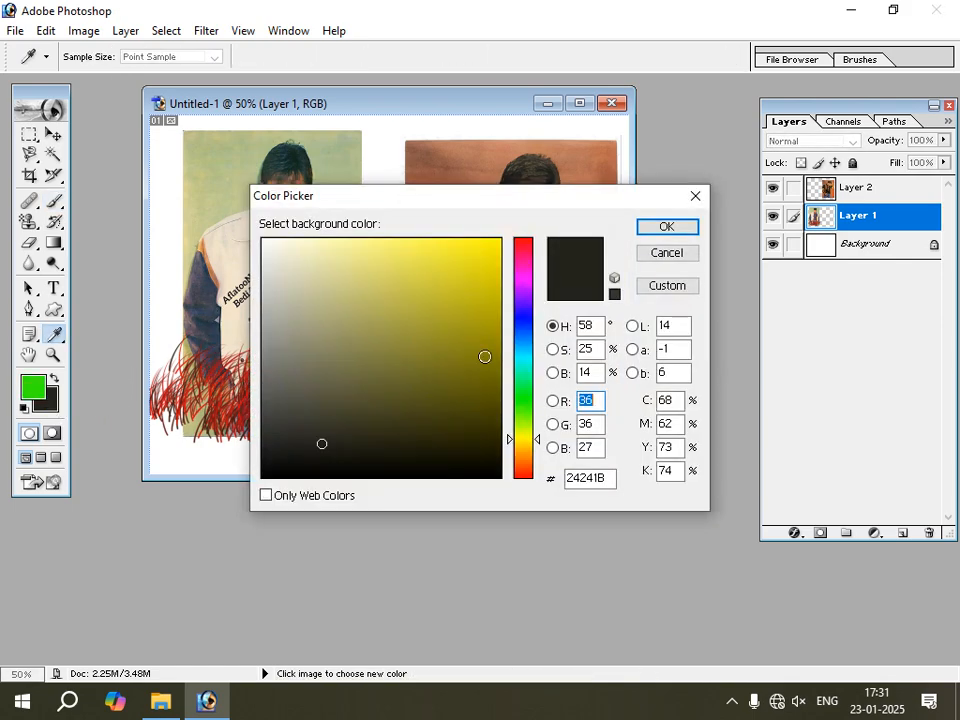
pyautogui.click(522, 241)
pyautogui.click(490, 253)
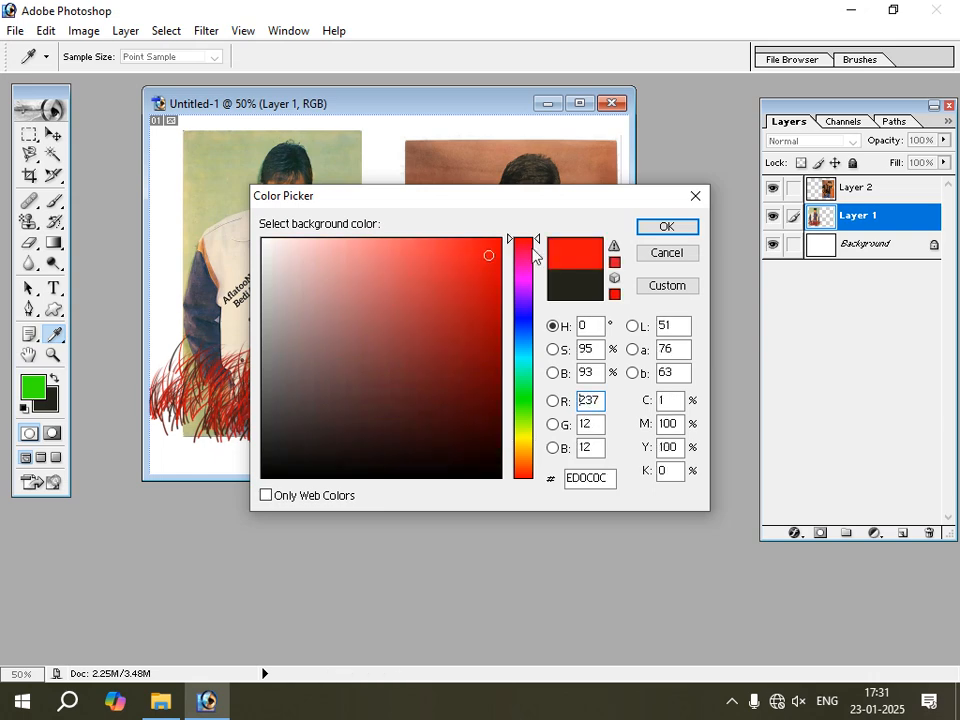
pyautogui.click(666, 226)
# Paint green and red grass across the white-jacket photo's waist with the 112 px brush and beside the head with the 134 px grass brush.
pyautogui.moveTo(300, 295)
pyautogui.mouseDown()
pyautogui.moveTo(380, 298)
pyautogui.moveTo(362, 328)
pyautogui.moveTo(243, 326)
pyautogui.moveTo(373, 336)
pyautogui.moveTo(224, 348)
pyautogui.mouseUp()
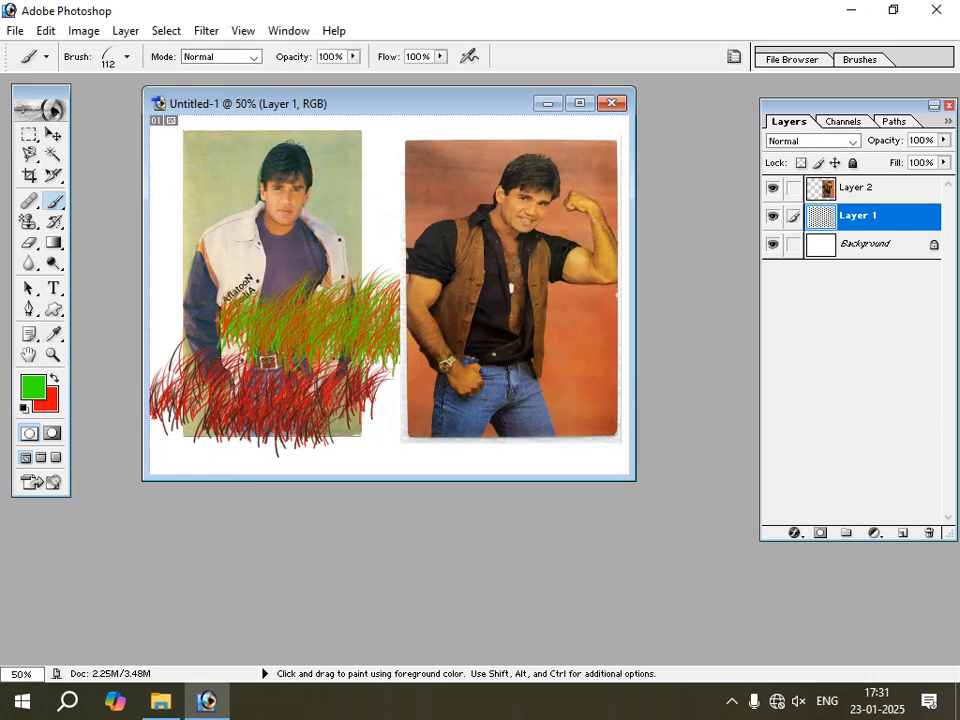
pyautogui.click(128, 59)
pyautogui.scroll(-1, 203, 252)
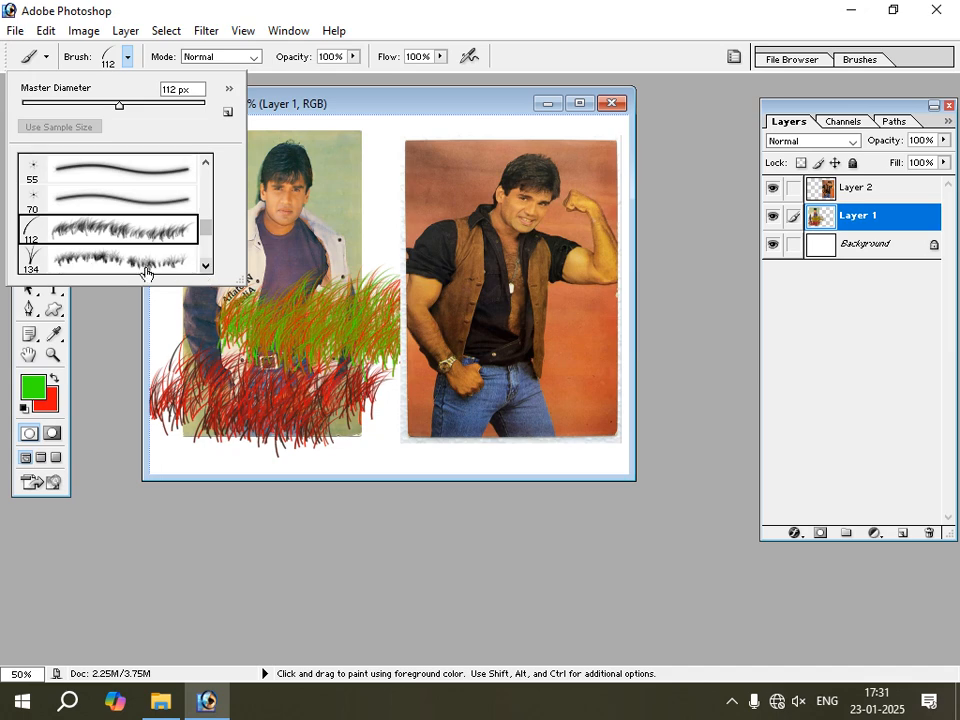
pyautogui.click(101, 260)
pyautogui.moveTo(326, 181)
pyautogui.mouseDown()
pyautogui.moveTo(471, 200)
pyautogui.moveTo(324, 215)
pyautogui.moveTo(371, 210)
pyautogui.moveTo(496, 230)
pyautogui.moveTo(291, 235)
pyautogui.moveTo(397, 241)
pyautogui.mouseUp()
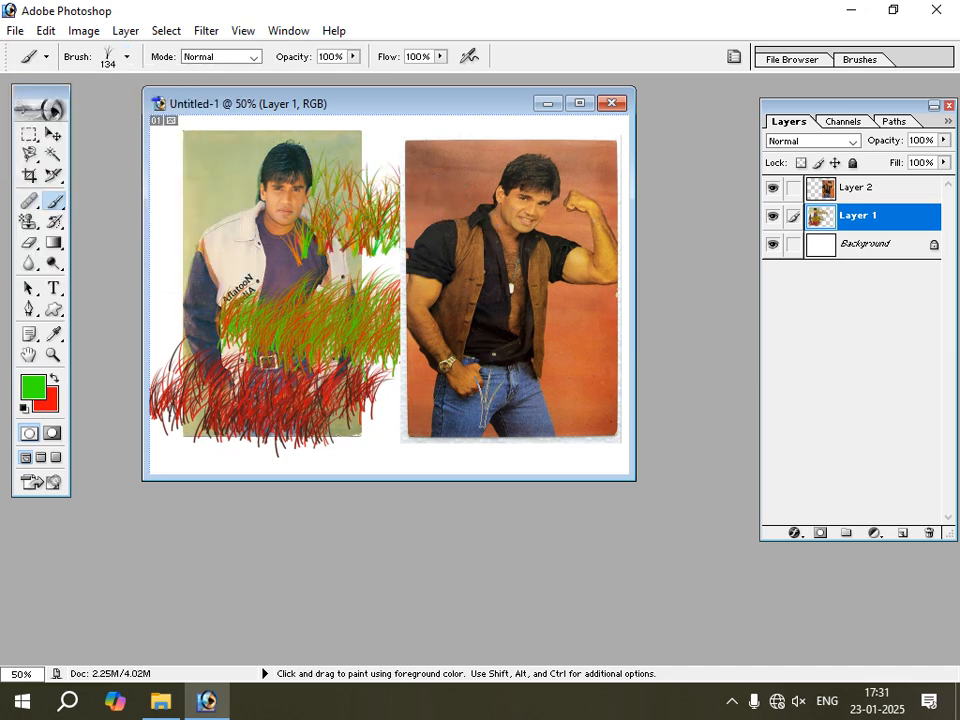
# Undo all the grass strokes painted on Layer 1.
pyautogui.press('v')
pyautogui.hotkey('ctrl', 'alt', 'z')
pyautogui.hotkey('ctrl', 'alt', 'z')
pyautogui.hotkey('ctrl', 'alt', 'z')
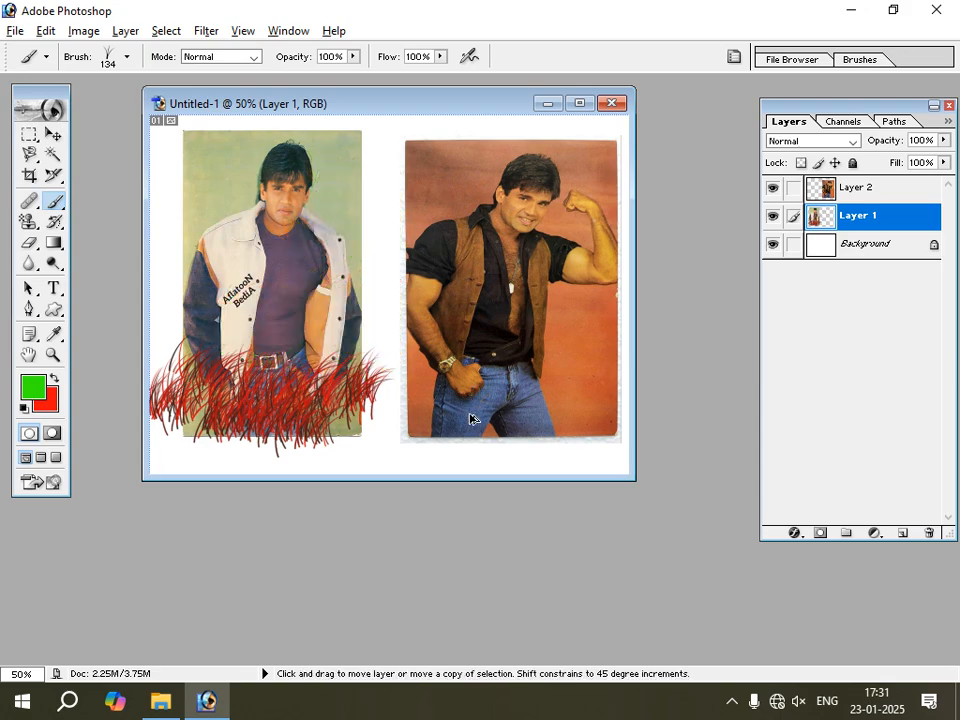
# Choose the 95 px scattered leaf brush and paint translucent green leaves over the white-jacket photo and the gap beside it.
pyautogui.click(53, 206)
pyautogui.click(110, 155)
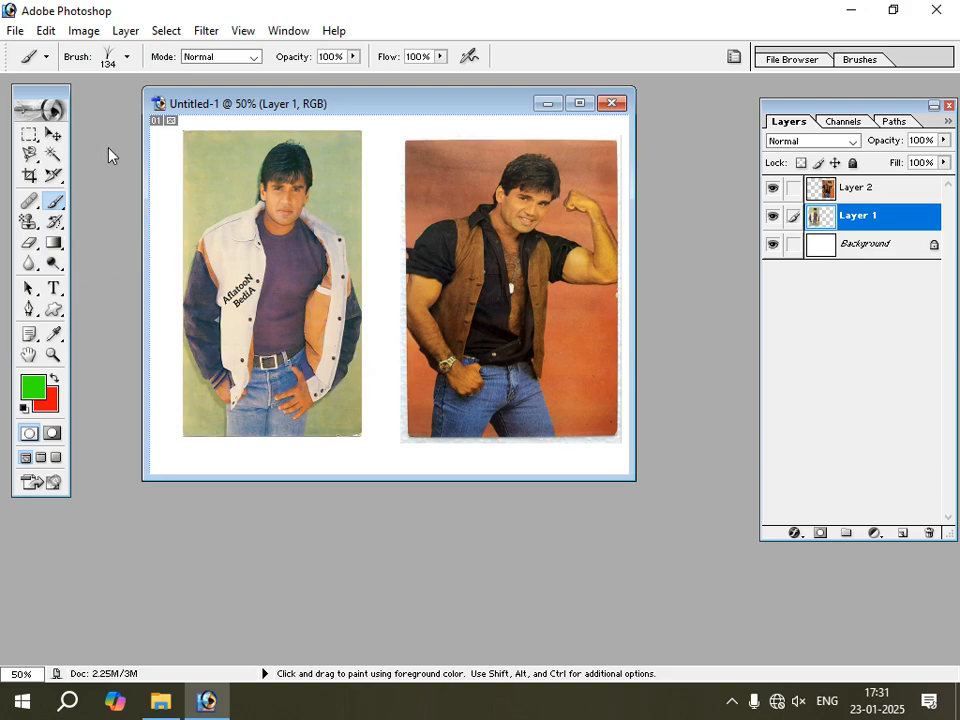
pyautogui.click(127, 60)
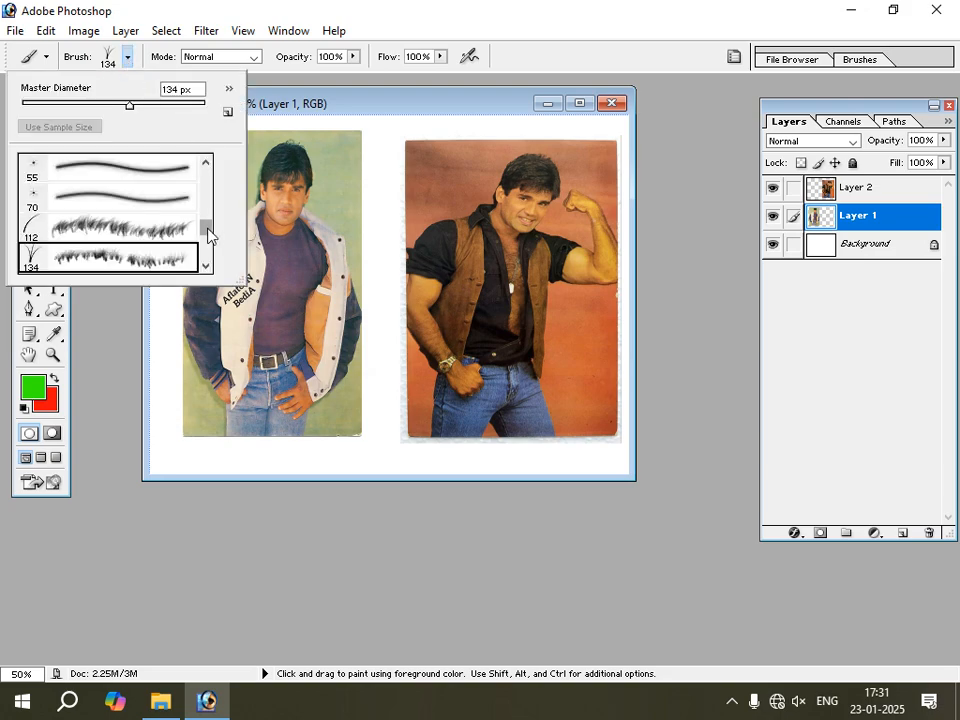
pyautogui.moveTo(208, 229)
pyautogui.mouseDown()
pyautogui.moveTo(210, 243)
pyautogui.moveTo(210, 232)
pyautogui.mouseUp()
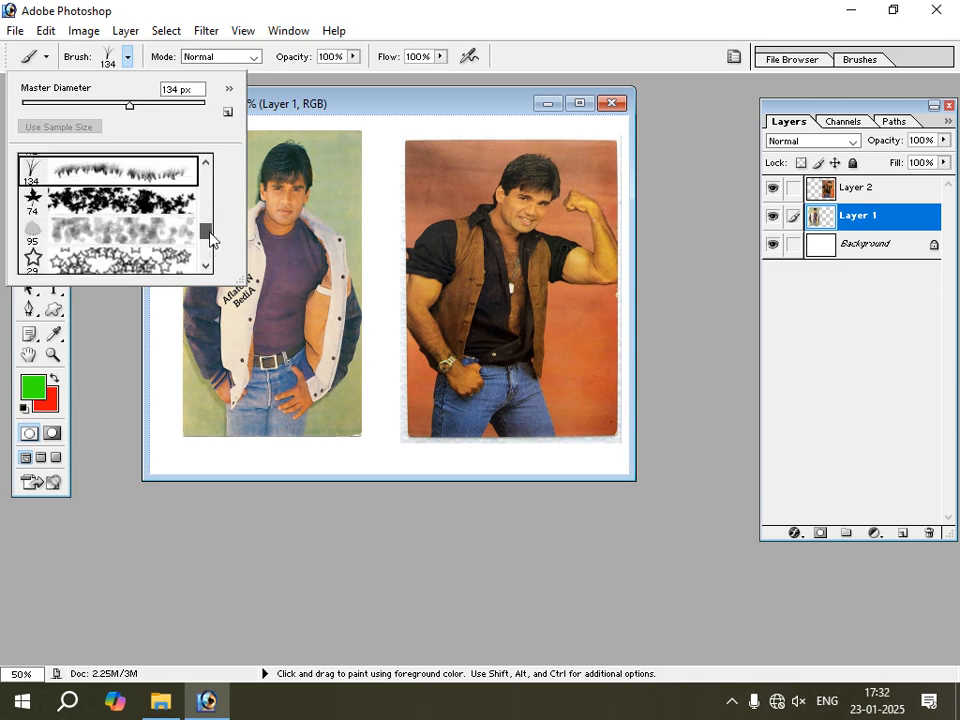
pyautogui.click(73, 233)
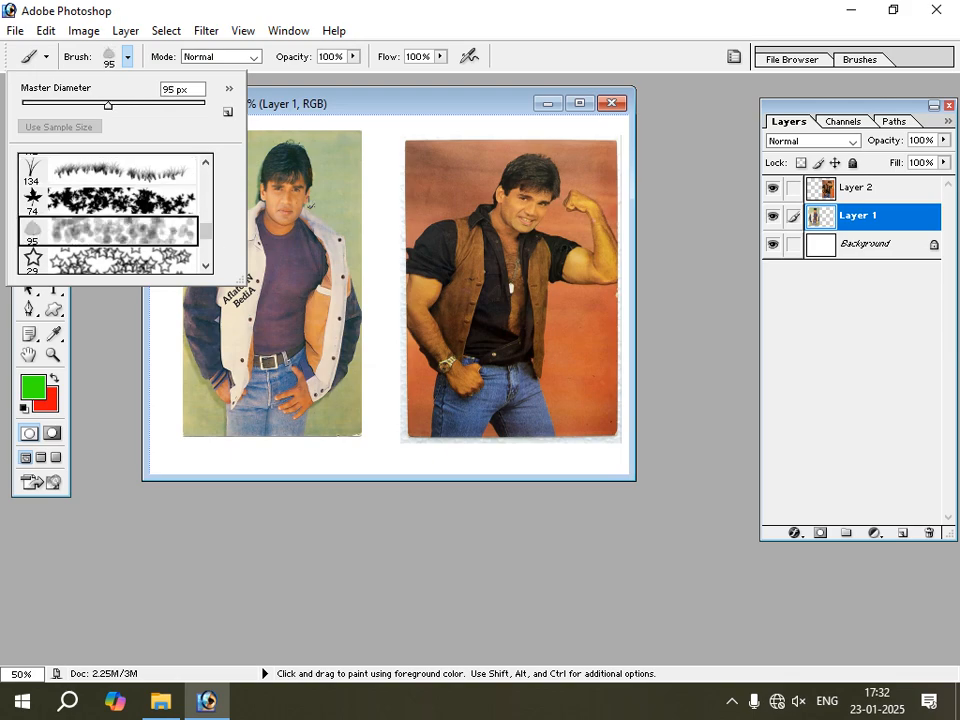
pyautogui.moveTo(311, 205)
pyautogui.mouseDown()
pyautogui.moveTo(285, 338)
pyautogui.moveTo(372, 202)
pyautogui.moveTo(369, 295)
pyautogui.mouseUp()
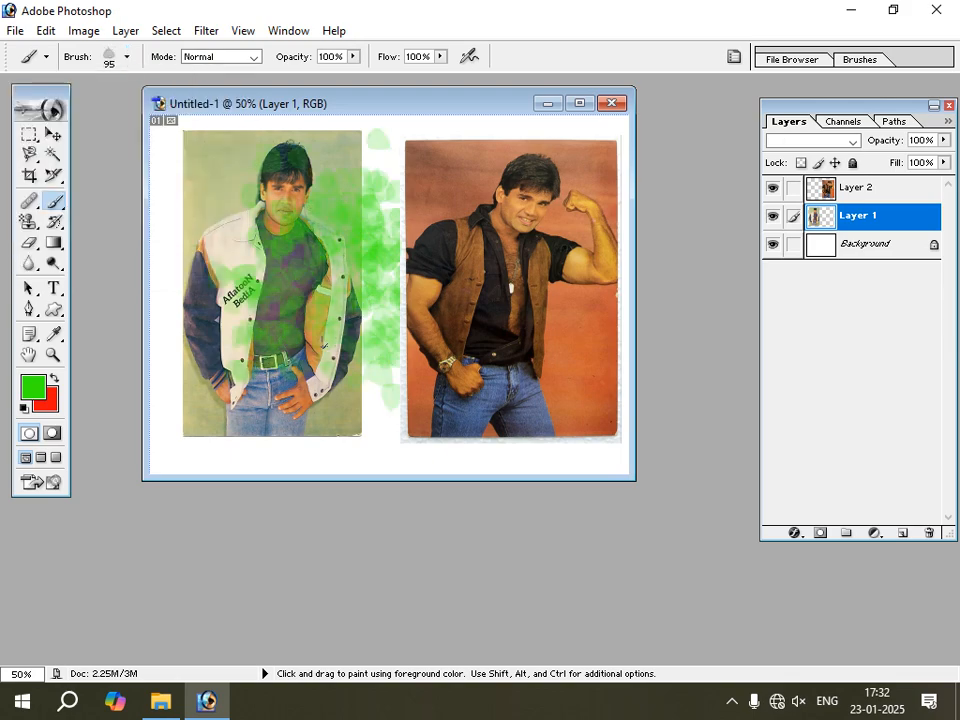
# Set the foreground colour to red (F00833) and paint red leaves over the green ones beside the white-jacket photo.
pyautogui.click(31, 384)
pyautogui.click(523, 245)
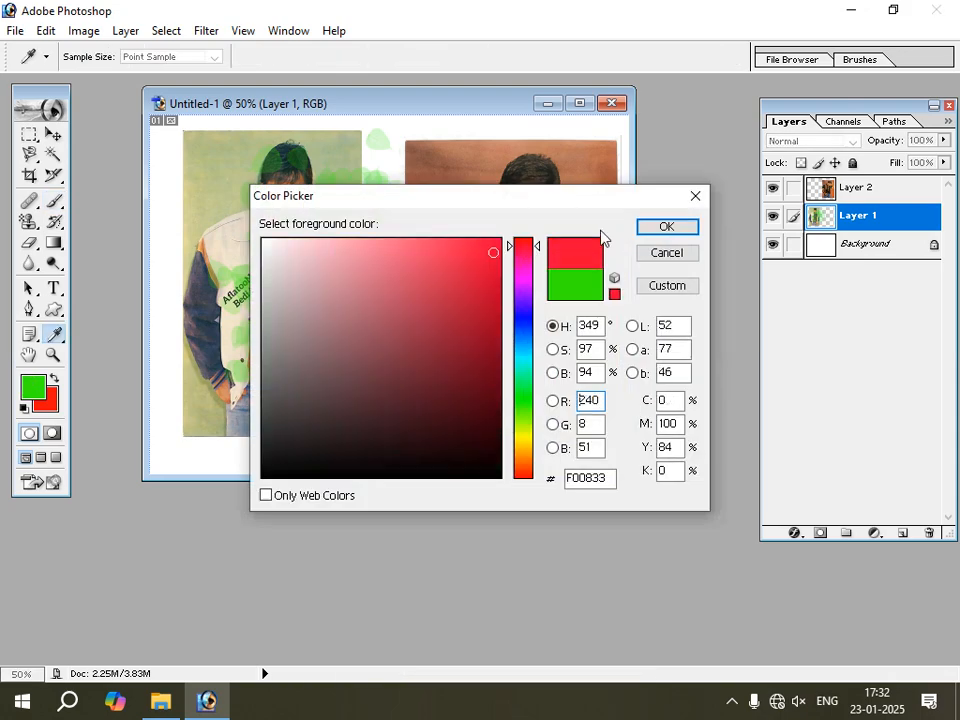
pyautogui.click(645, 231)
pyautogui.moveTo(388, 168); pyautogui.dragTo(373, 305)
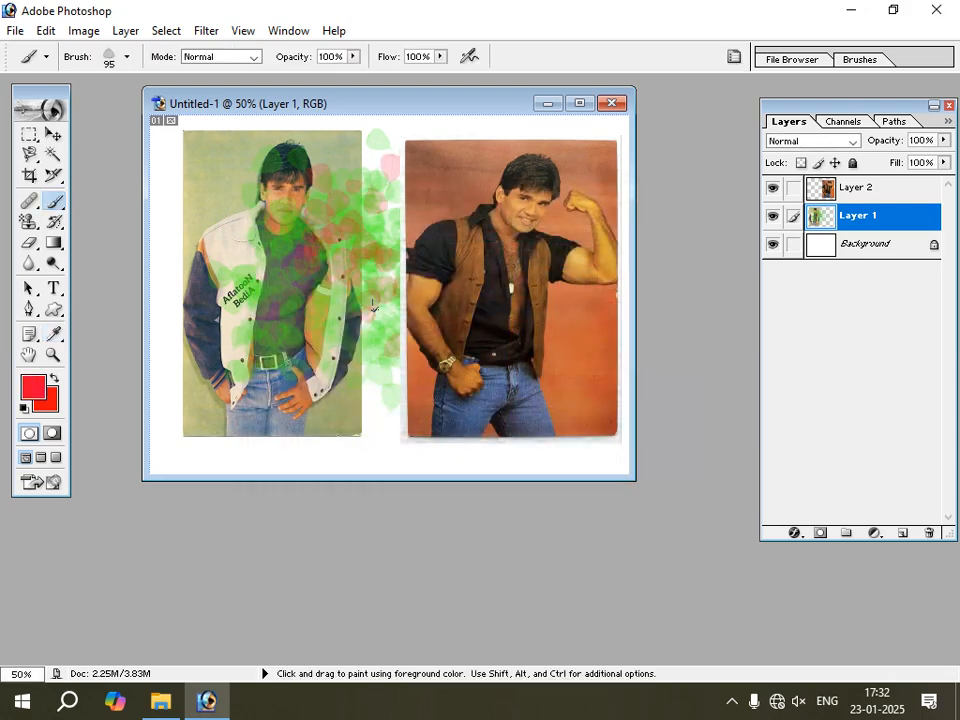
# Undo all the green and red leaf strokes on Layer 1.
pyautogui.hotkey('ctrl', 'alt', 'z')
pyautogui.hotkey('ctrl', 'alt', 'z')
pyautogui.hotkey('ctrl', 'alt', 'z')
pyautogui.hotkey('ctrl', 'alt', 'z')
pyautogui.hotkey('ctrl', 'alt', 'z')
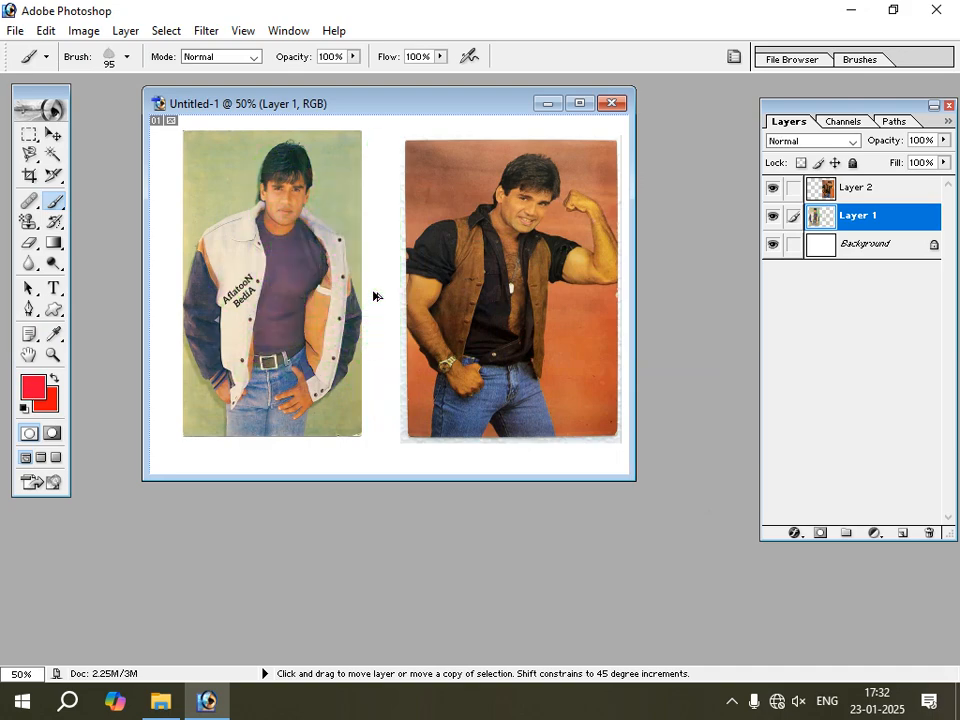
pyautogui.hotkey('ctrl', 'd')
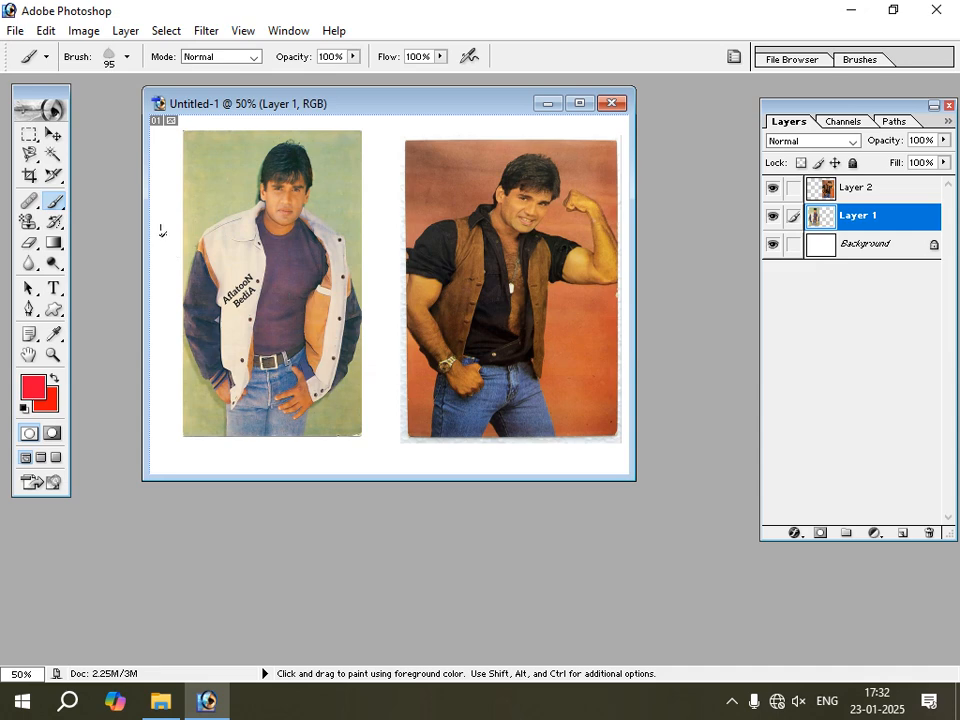
# Draw thin red lines across the white-jacket photo with the 1 px Pencil tool, and add a 9 px dot above the shoulder.
pyautogui.moveTo(62, 205); pyautogui.dragTo(118, 219)
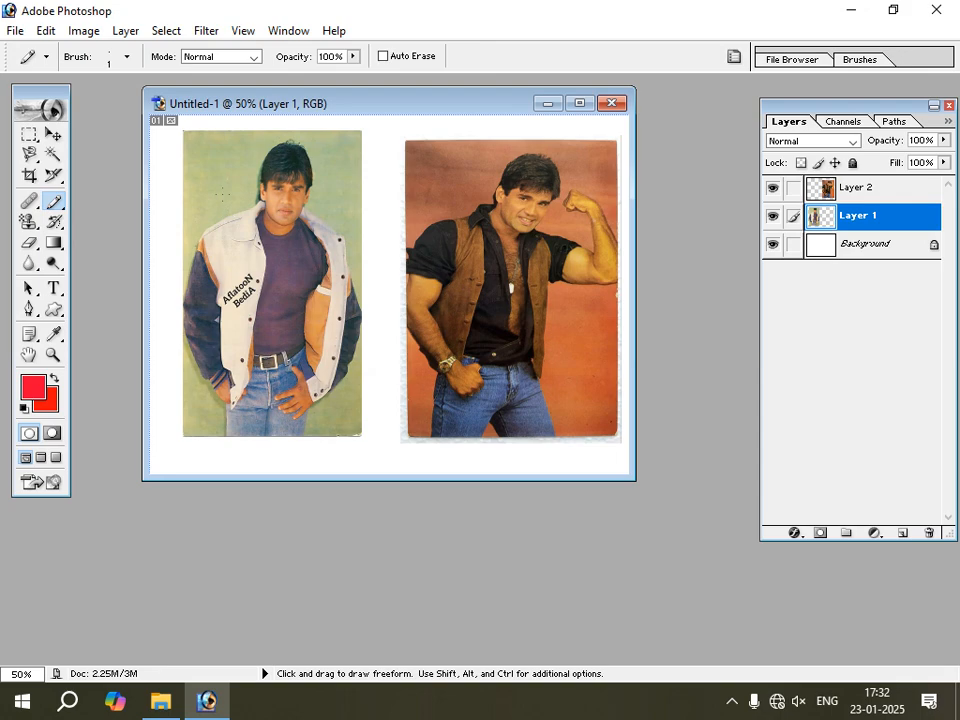
pyautogui.click(128, 60)
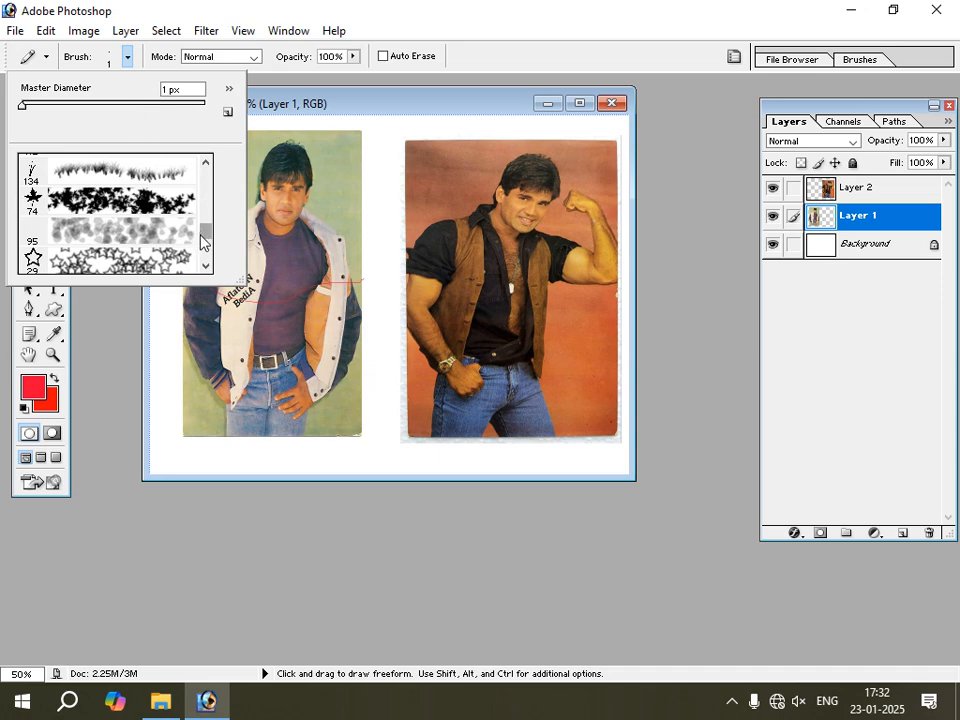
pyautogui.scroll(10, 155, 180)
pyautogui.click(92, 263)
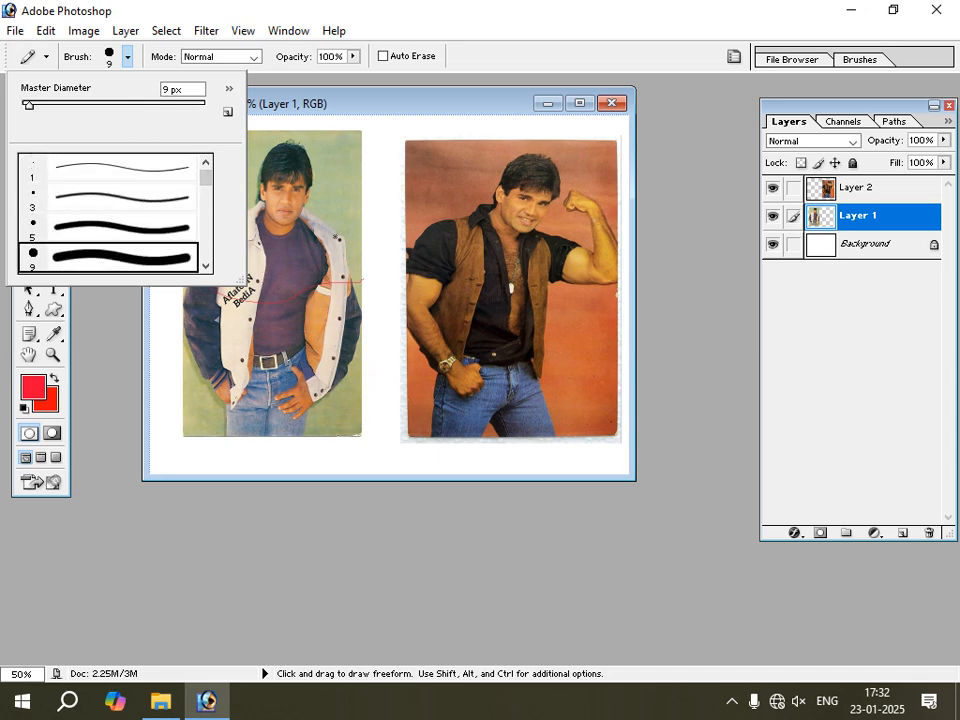
pyautogui.click(341, 226)
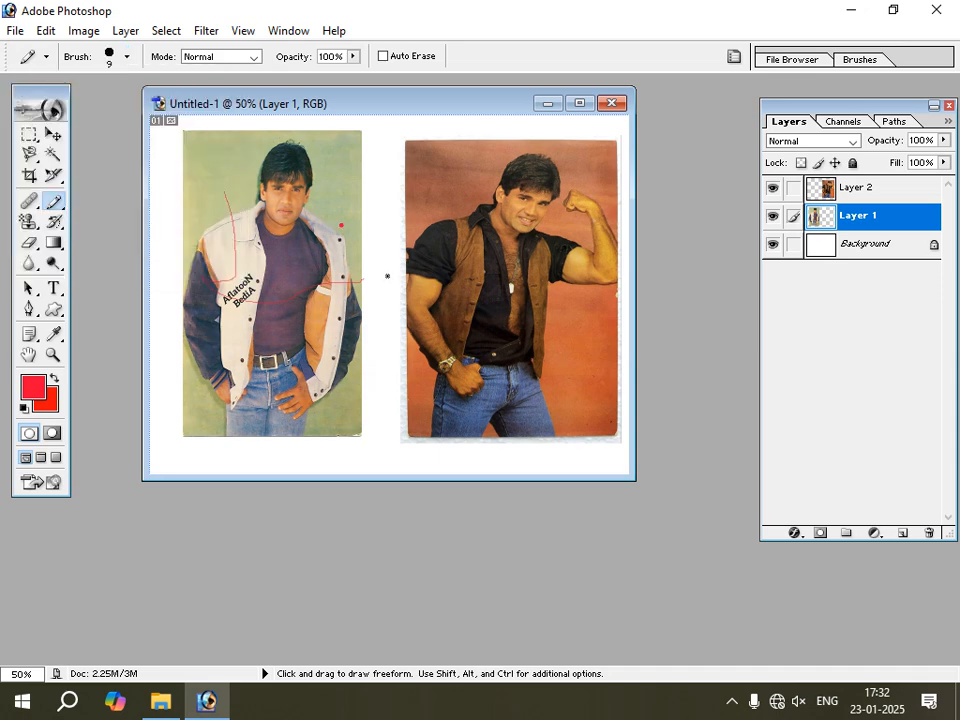
# Enlarge the pencil to 50 px and draw thick red strokes across the white-jacket photo's chest, right side and waist.
pyautogui.press(']')
pyautogui.press(']')
pyautogui.press(']')
pyautogui.press(']')
pyautogui.press('[')
pyautogui.press('[')
pyautogui.moveTo(398, 202)
pyautogui.mouseDown()
pyautogui.moveTo(321, 274)
pyautogui.moveTo(398, 347)
pyautogui.moveTo(400, 375)
pyautogui.mouseUp()
pyautogui.moveTo(172, 318)
pyautogui.mouseDown()
pyautogui.moveTo(195, 285)
pyautogui.moveTo(398, 205)
pyautogui.mouseUp()
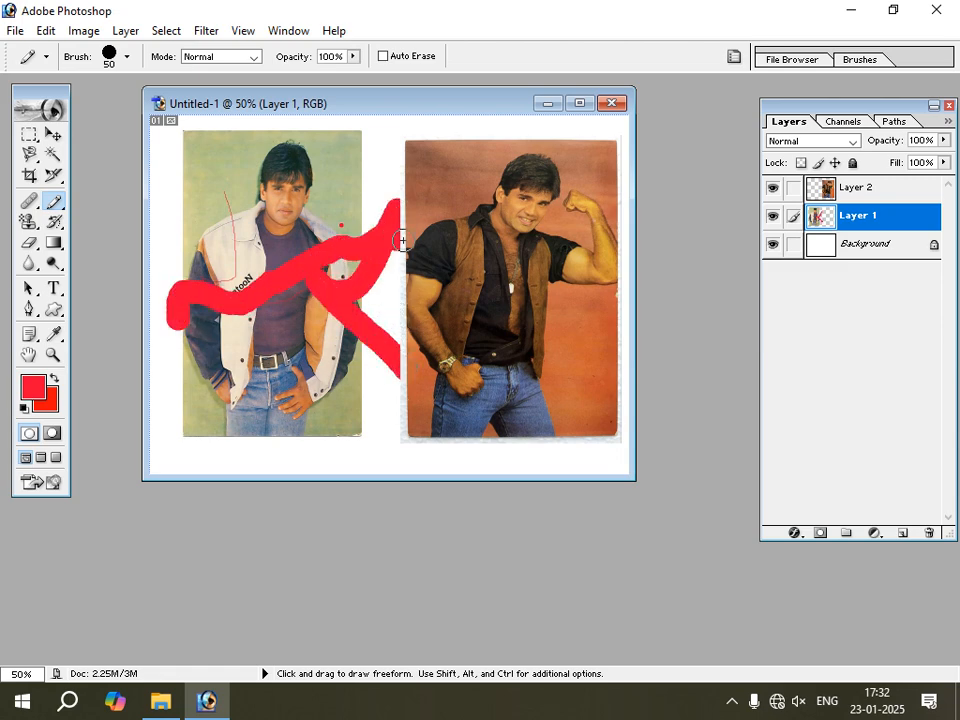
pyautogui.moveTo(208, 398); pyautogui.dragTo(323, 391)
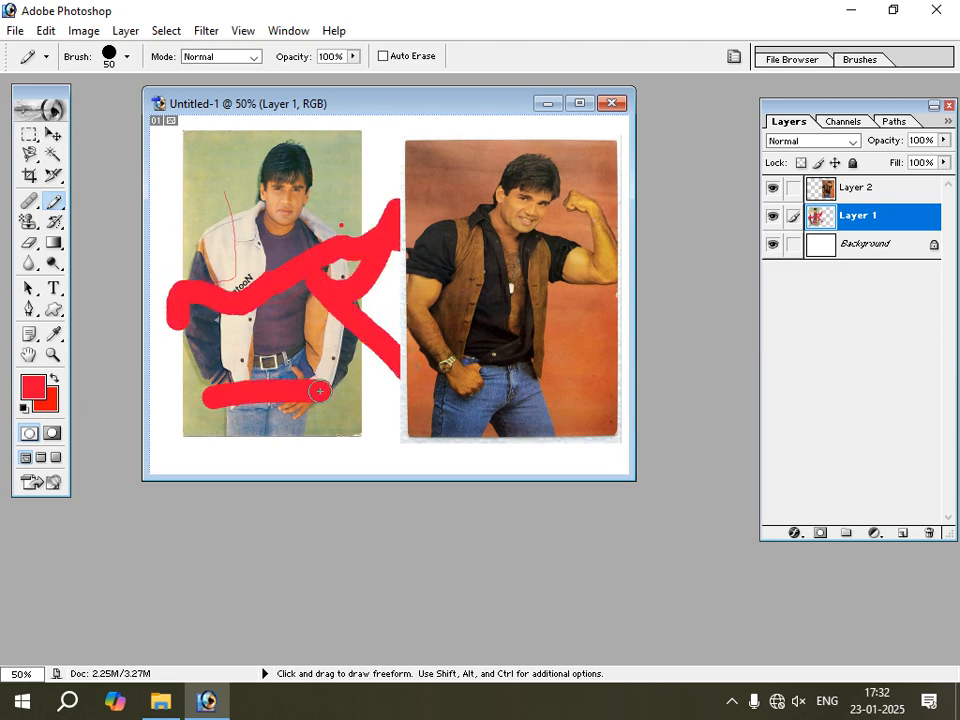
# Undo all the red pencil lines, dot and strokes on Layer 1.
pyautogui.hotkey('ctrl', 'alt', 'z')
pyautogui.hotkey('ctrl', 'alt', 'z')
pyautogui.hotkey('ctrl', 'alt', 'z')
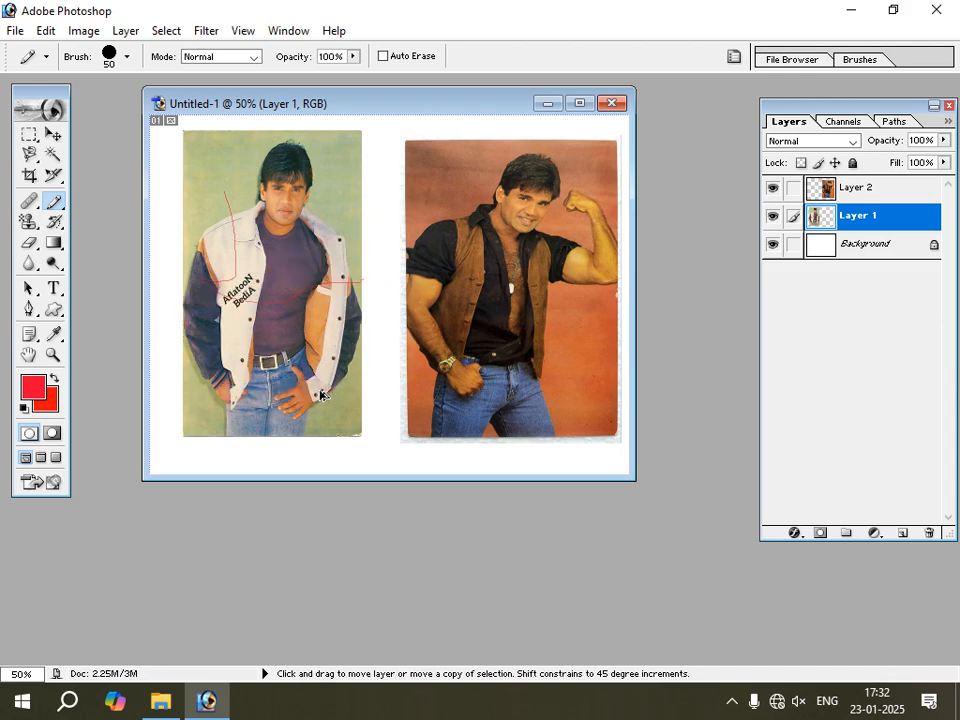
pyautogui.hotkey('ctrl', 'alt', 'z')
pyautogui.hotkey('ctrl', 'alt', 'z')
pyautogui.hotkey('ctrl', 'shift', 'z')
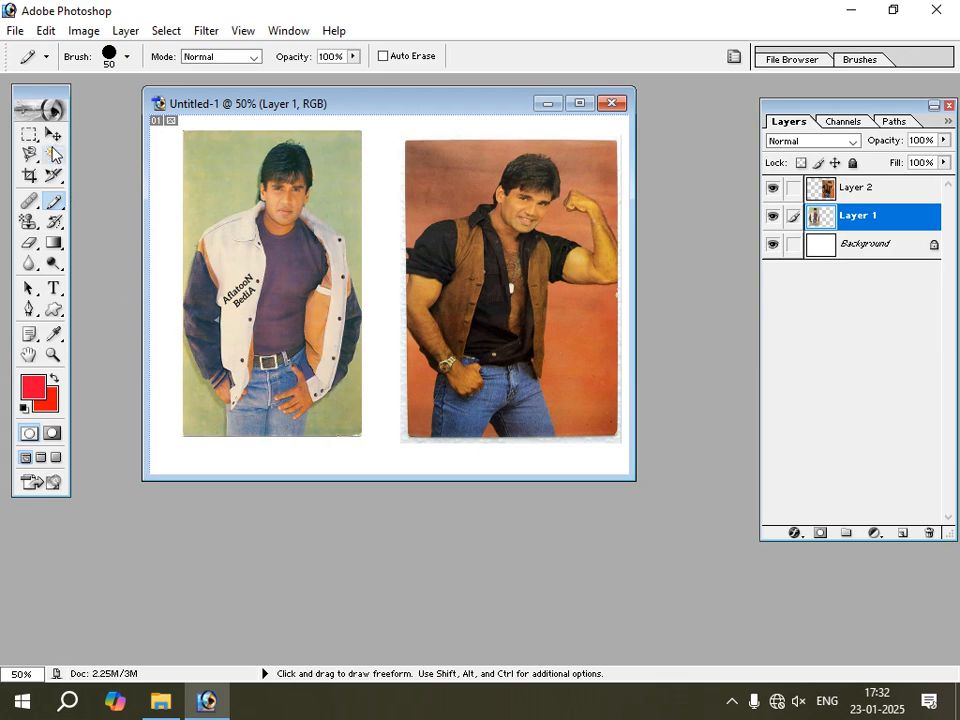
# Move the white-jacket photo slightly down and to the right on the canvas.
pyautogui.press('v')
pyautogui.moveTo(280, 306); pyautogui.dragTo(279, 320)
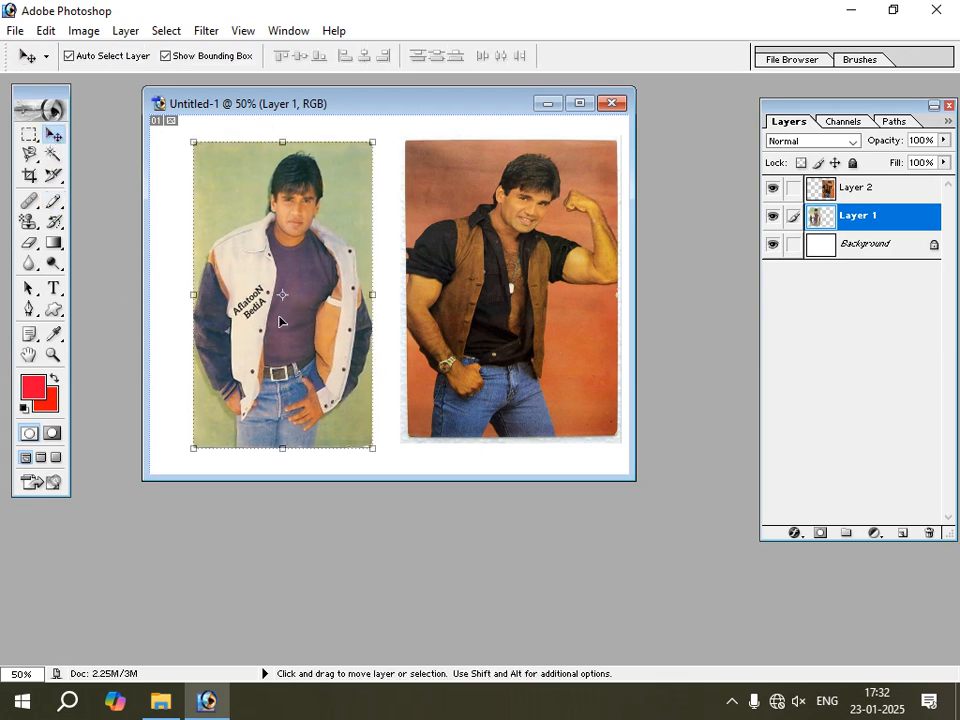
# Switch to the Brush tool with the 70 px star brush and dab two small red stars to the right of the white-jacket man's head.
pyautogui.click(54, 201)
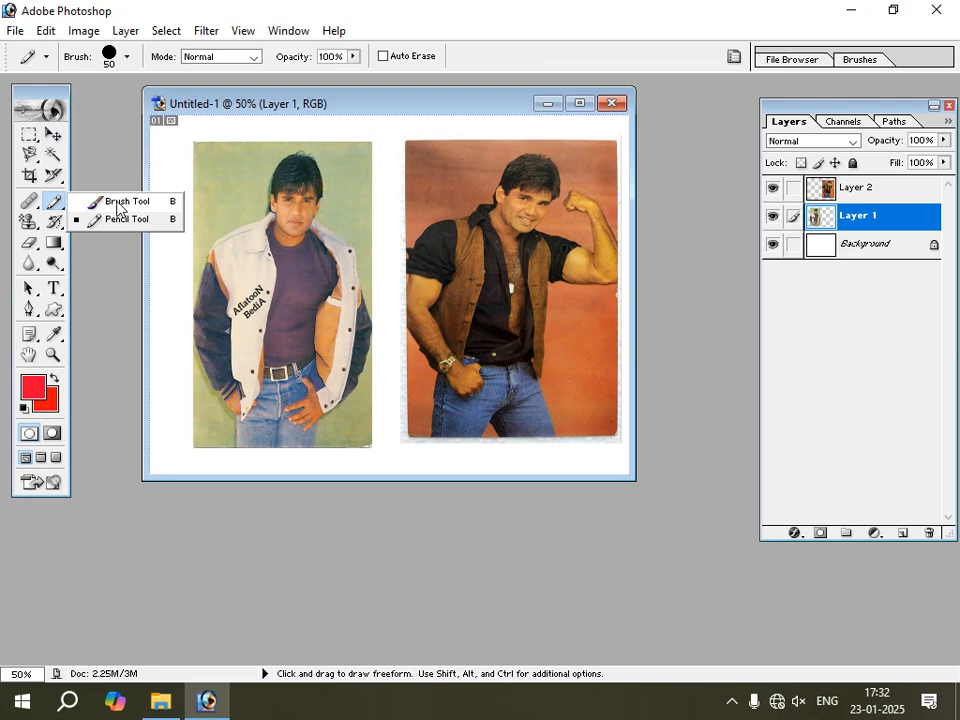
pyautogui.click(117, 203)
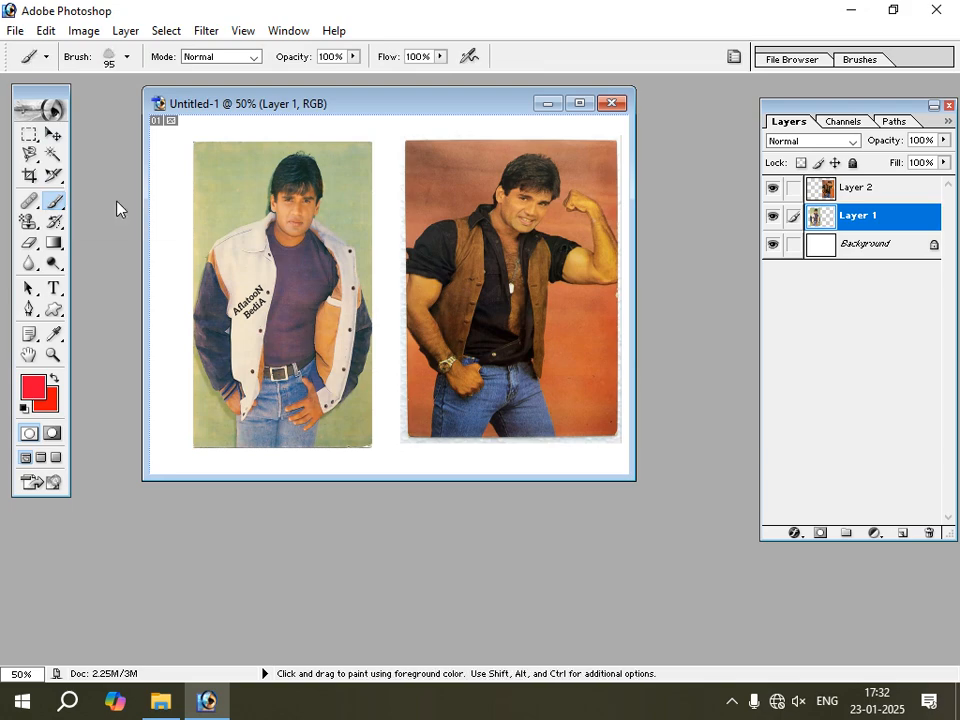
pyautogui.click(128, 58)
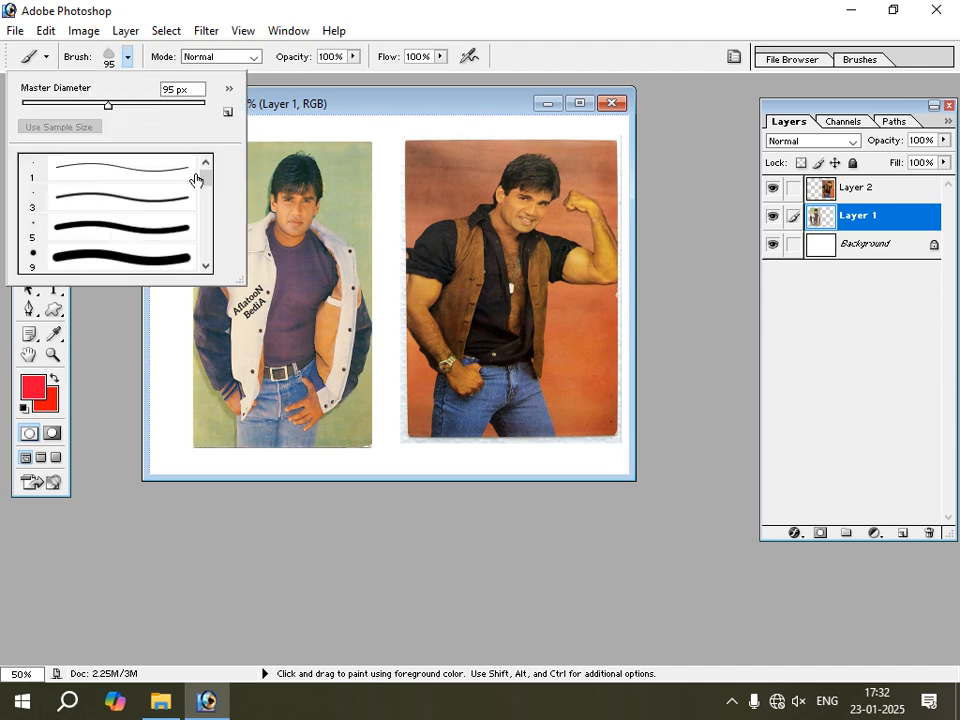
pyautogui.moveTo(206, 178); pyautogui.dragTo(215, 208)
pyautogui.moveTo(216, 212); pyautogui.dragTo(221, 226)
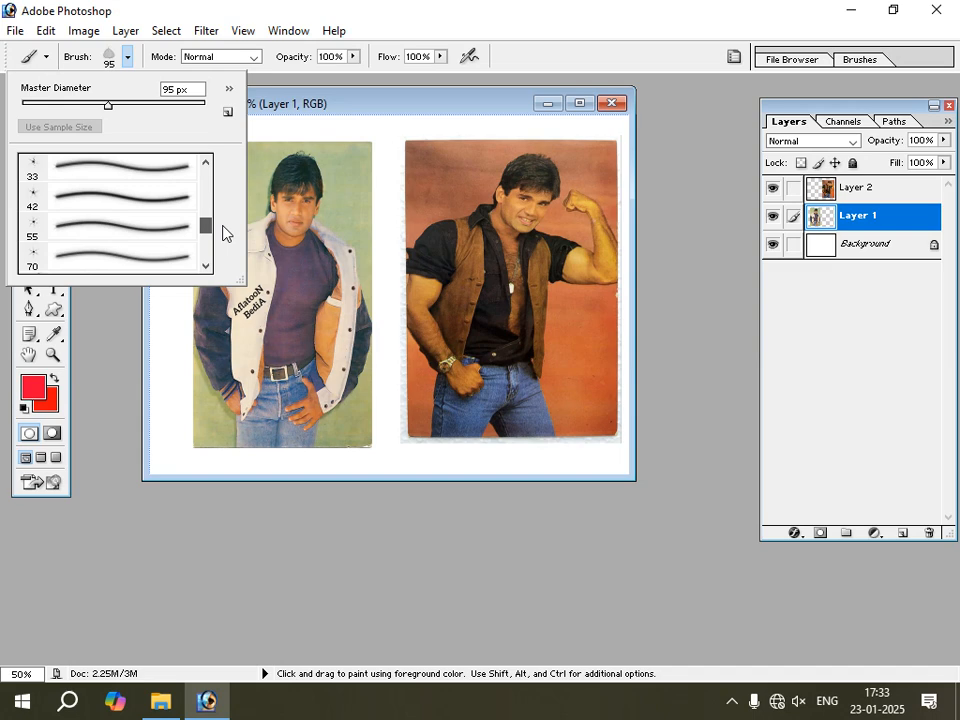
pyautogui.click(41, 256)
pyautogui.click(338, 183)
pyautogui.click(356, 224)
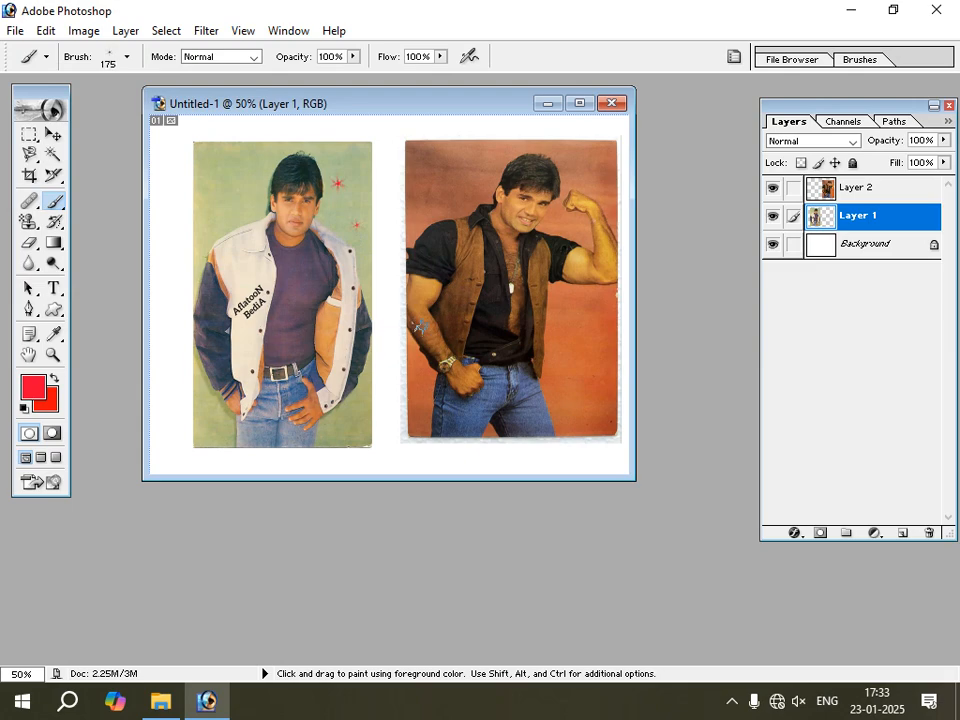
# Enlarge the star brush to 200 px and dab six red stars around the white-jacket man's head and right shoulder.
pyautogui.click(226, 176)
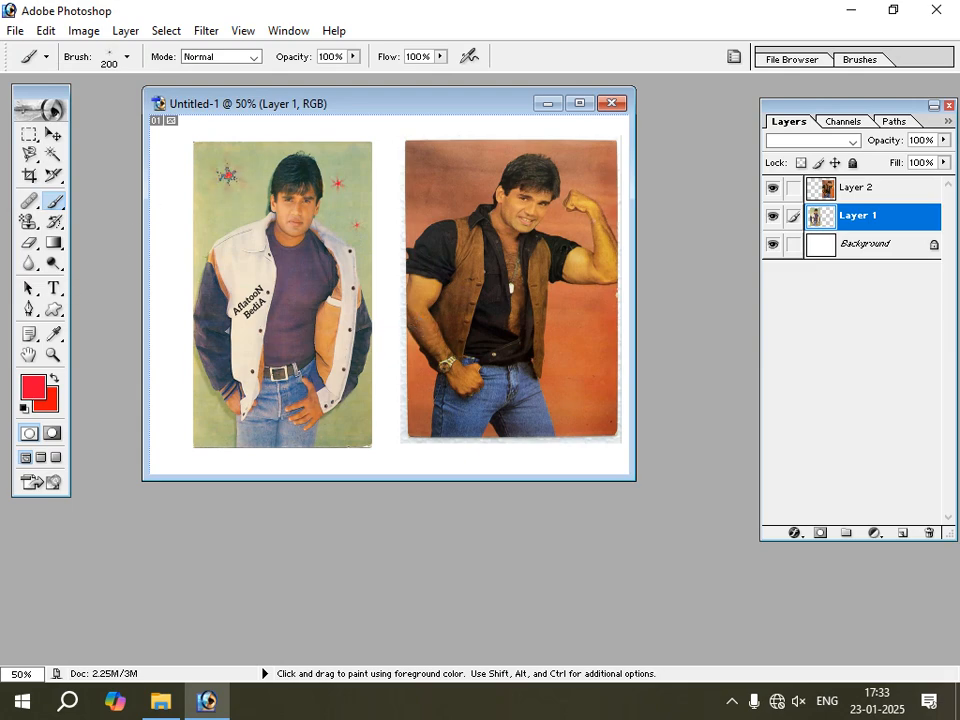
pyautogui.click(238, 216)
pyautogui.click(257, 164)
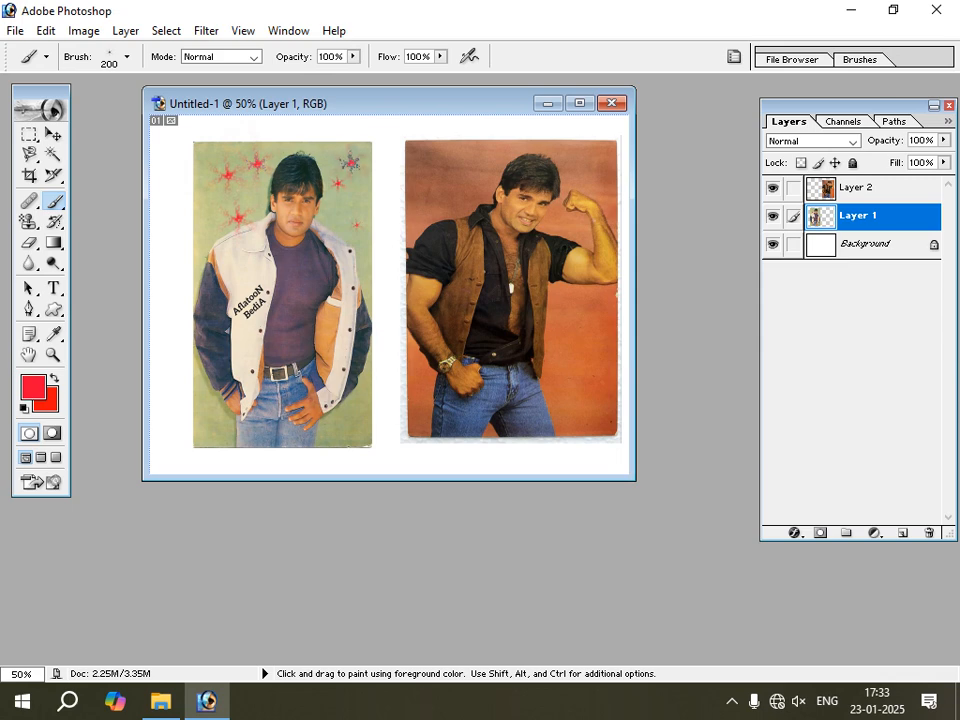
pyautogui.click(349, 163)
pyautogui.click(334, 222)
pyautogui.click(352, 253)
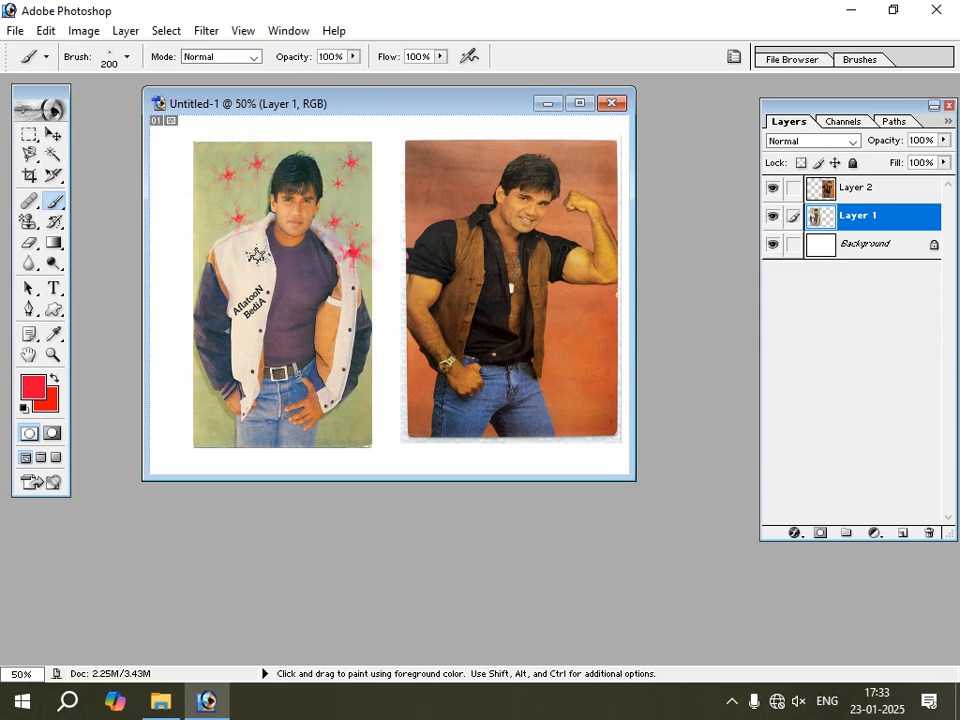
# Dab four more 200 px red stars: three down the white-jacket photo's left edge and one on the jacket lettering.
pyautogui.click(209, 221)
pyautogui.click(211, 313)
pyautogui.click(212, 393)
pyautogui.click(254, 320)
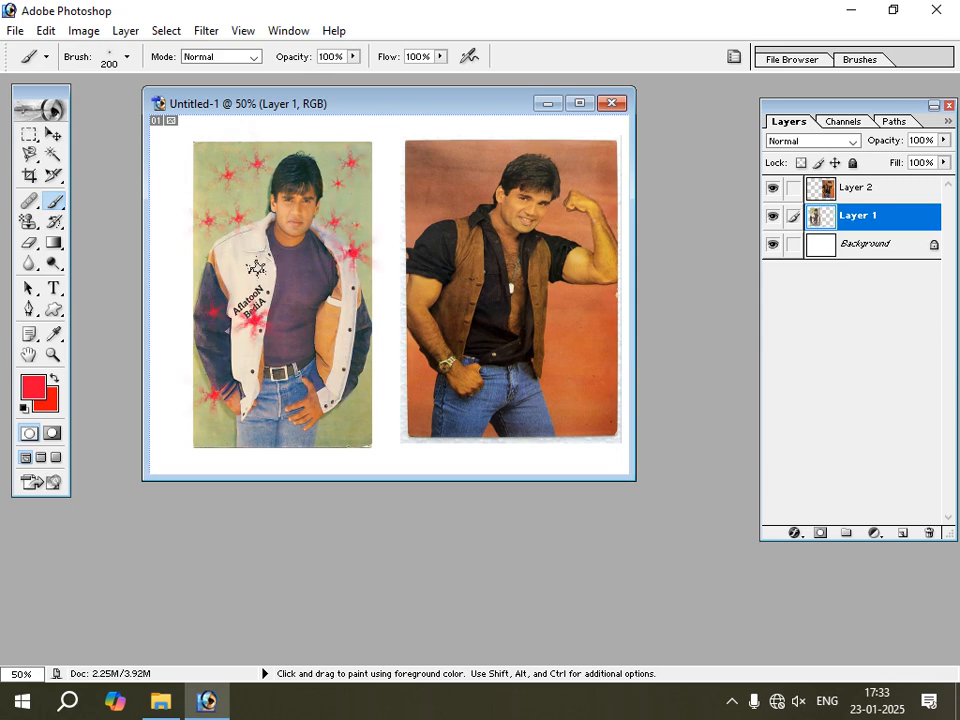
# Dab three more 200 px red stars across the white jacket: upper chest, lower front and the opposite edge.
pyautogui.click(257, 268)
pyautogui.click(244, 351)
pyautogui.click(347, 356)
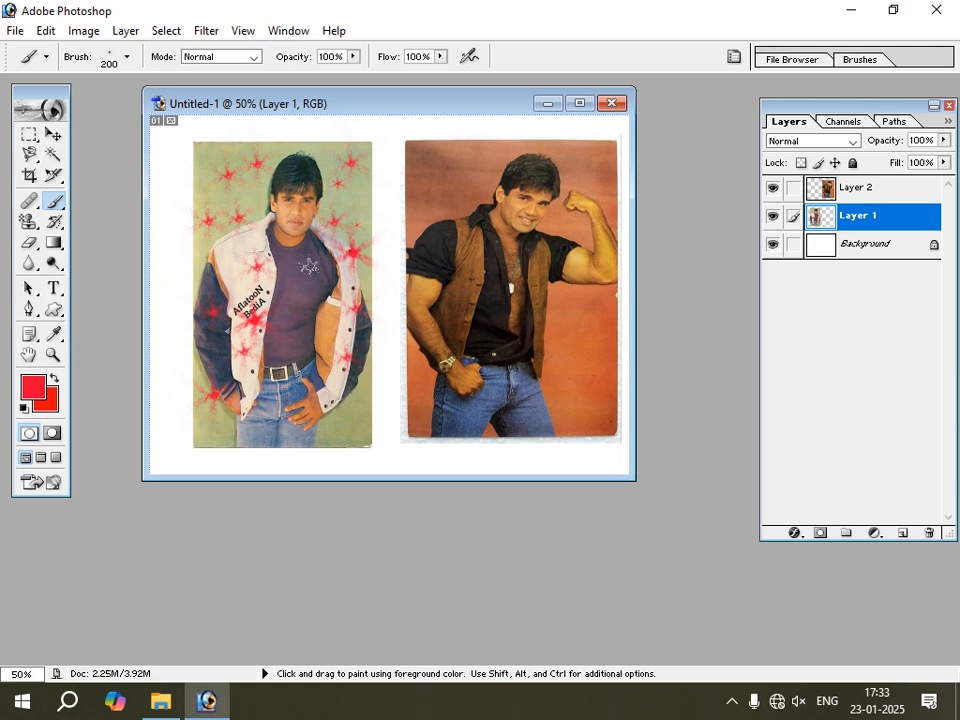
# Set the foreground colour to bright green #1DF008 and dab green stars on the jacket's shoulder and chest.
pyautogui.click(37, 384)
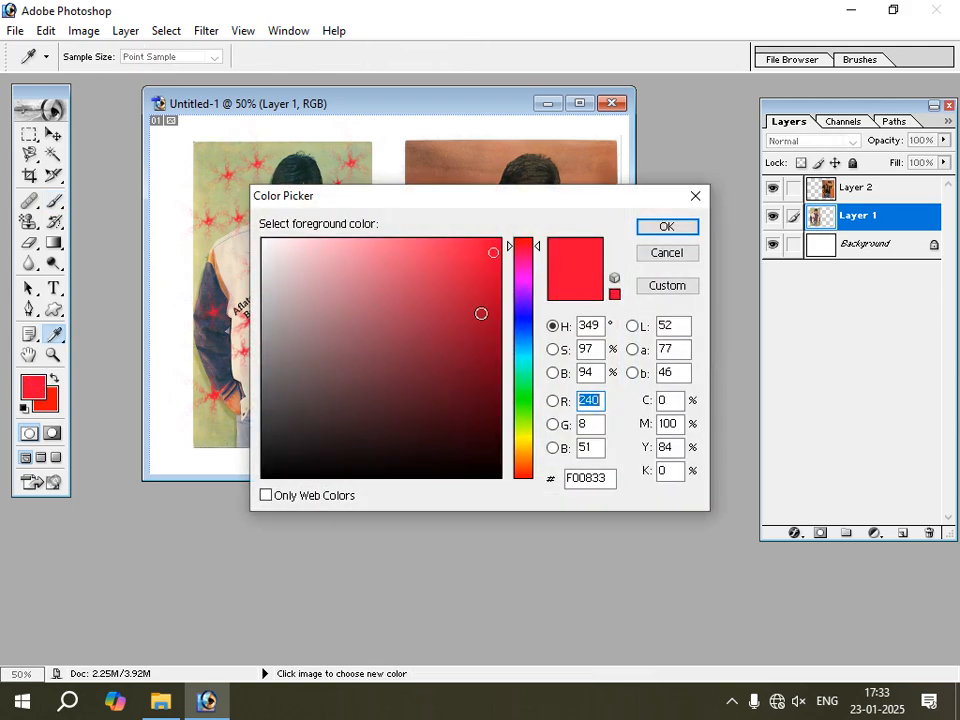
pyautogui.click(523, 400)
pyautogui.click(660, 228)
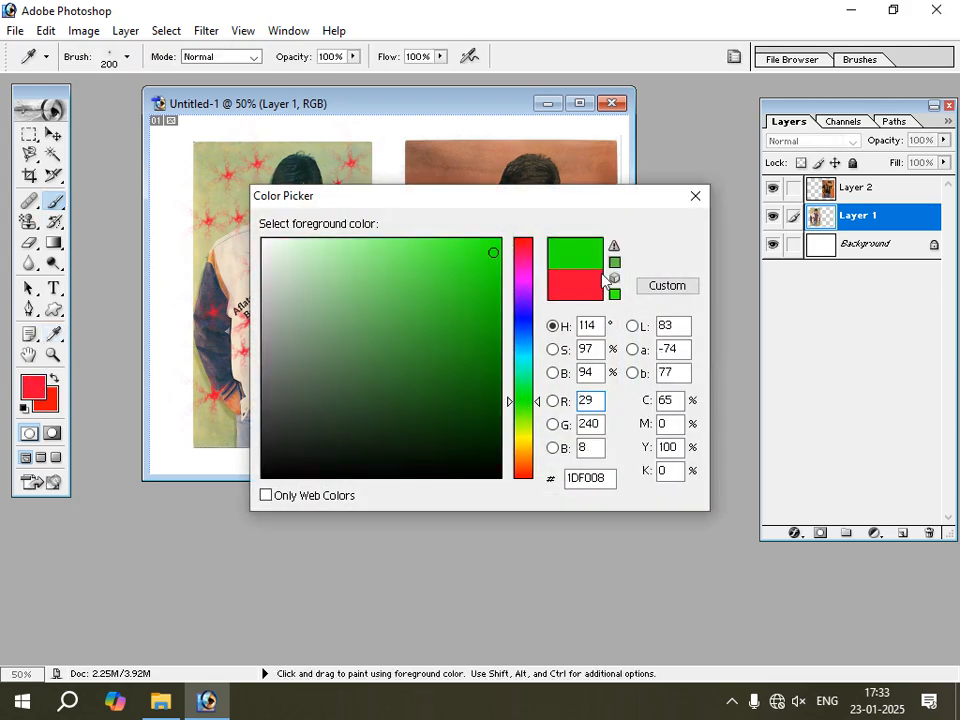
pyautogui.click(228, 254)
pyautogui.click(229, 278)
pyautogui.click(252, 237)
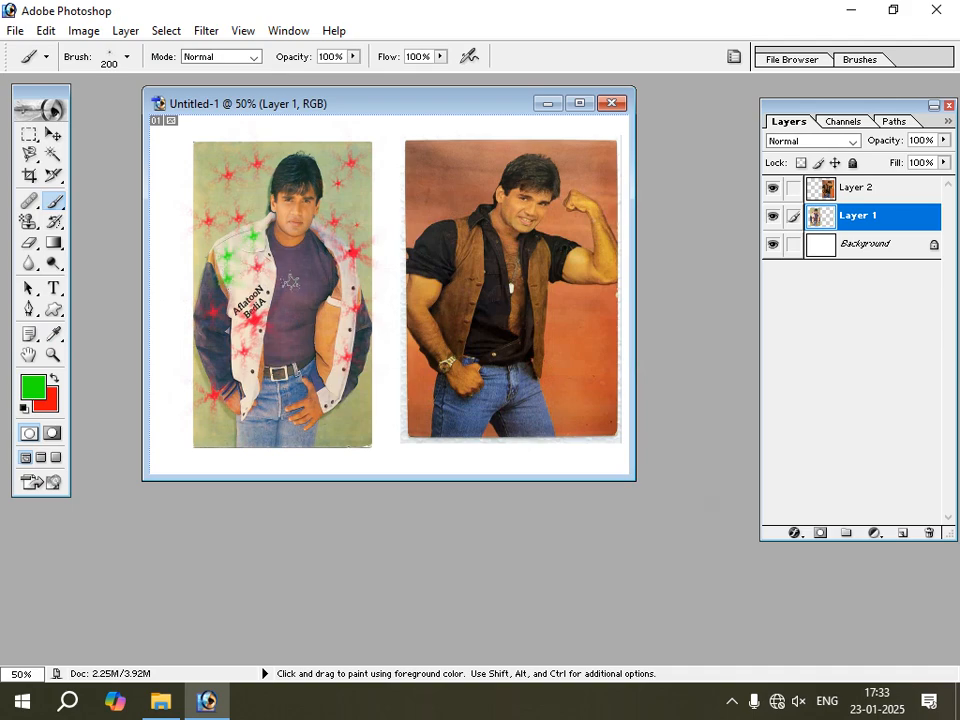
pyautogui.click(292, 282)
# Undo the green and 200 px red star dabs back to the first small red star beside the man's head.
pyautogui.hotkey('ctrl', 'alt', 'z')
pyautogui.hotkey('ctrl', 'alt', 'z')
pyautogui.hotkey('ctrl', 'alt', 'z')
pyautogui.hotkey('ctrl', 'alt', 'z')
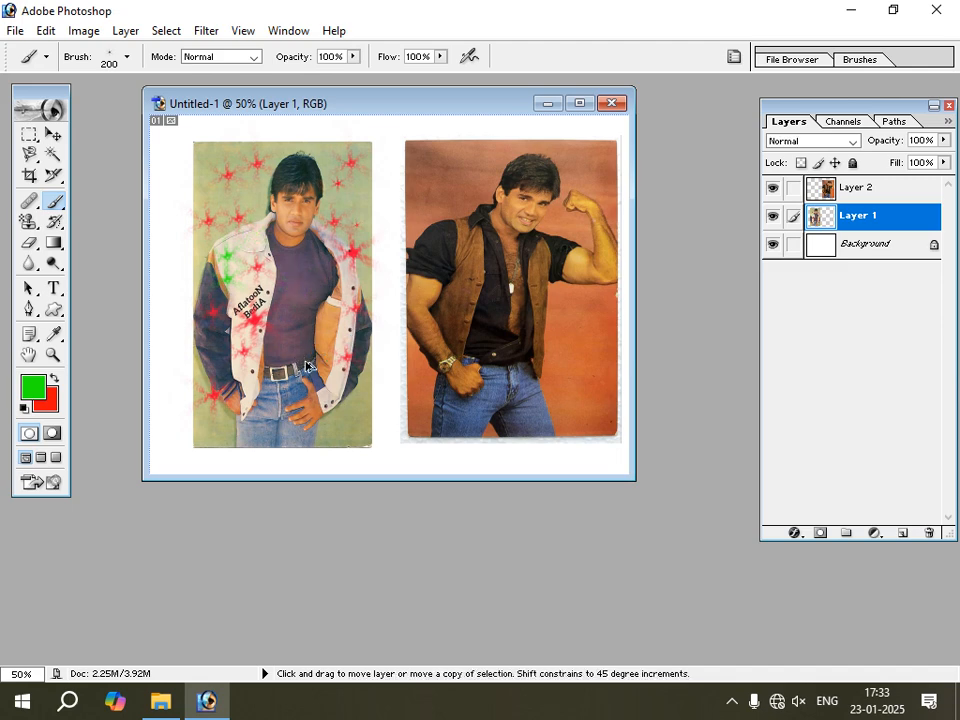
pyautogui.hotkey('ctrl', 'alt', 'z')
pyautogui.hotkey('ctrl', 'alt', 'z')
pyautogui.hotkey('ctrl', 'alt', 'z')
pyautogui.hotkey('ctrl', 'alt', 'z')
pyautogui.hotkey('ctrl', 'alt', 'z')
pyautogui.hotkey('ctrl', 'alt', 'z')
pyautogui.hotkey('ctrl', 'alt', 'z')
pyautogui.hotkey('ctrl', 'alt', 'z')
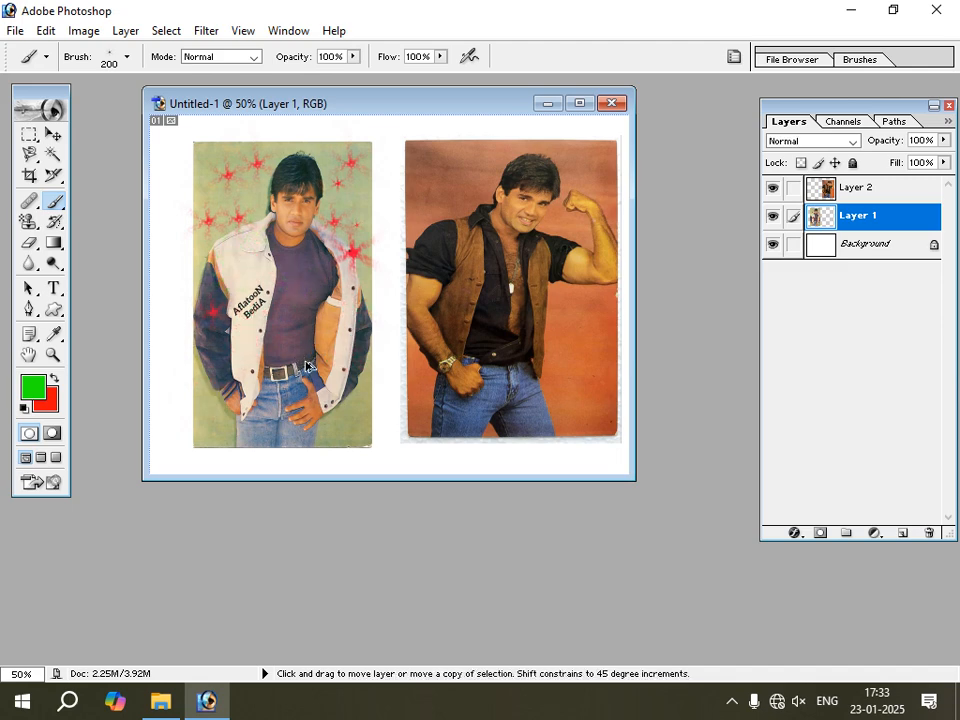
pyautogui.hotkey('ctrl', 'alt', 'z')
pyautogui.hotkey('ctrl', 'alt', 'z')
pyautogui.hotkey('ctrl', 'alt', 'z')
pyautogui.hotkey('ctrl', 'alt', 'z')
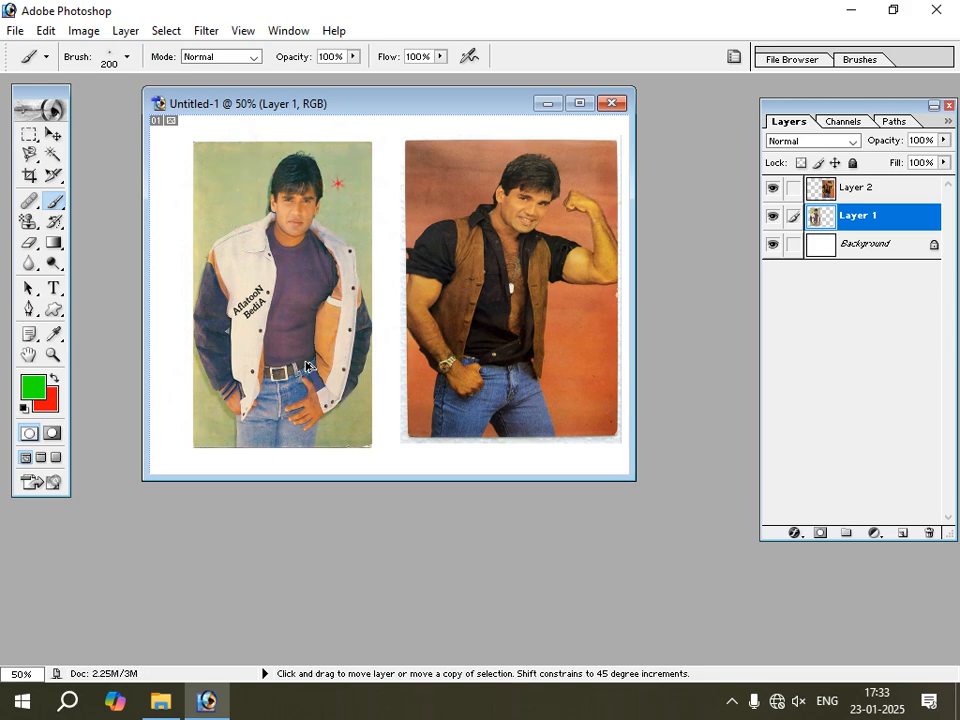
# Close the Untitled-1 document with the two photos without saving its changes.
pyautogui.click(37, 208)
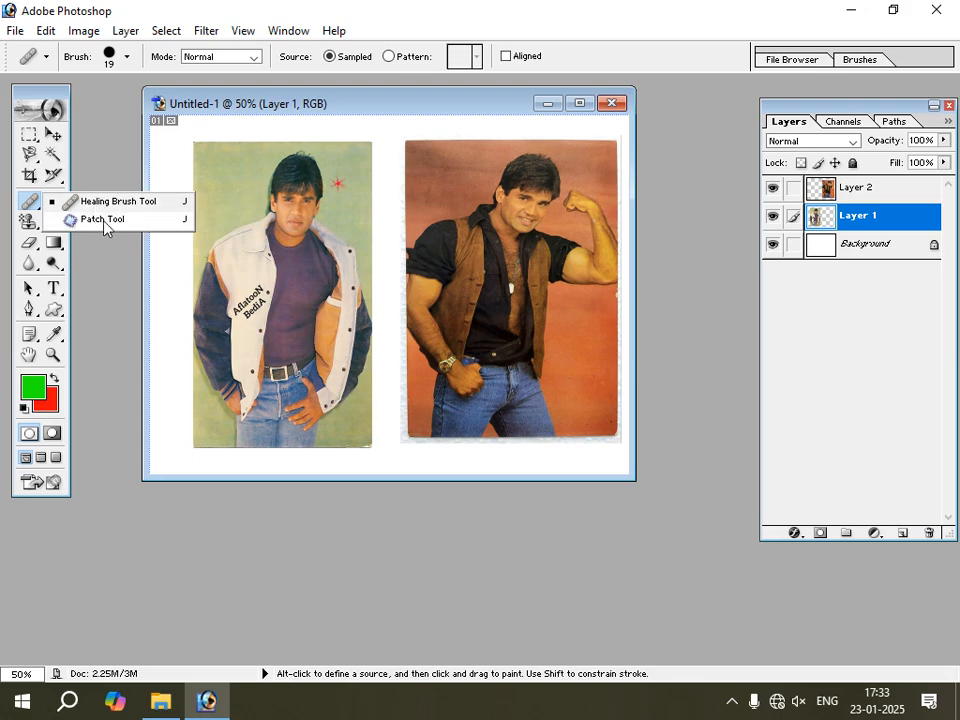
pyautogui.press('v')
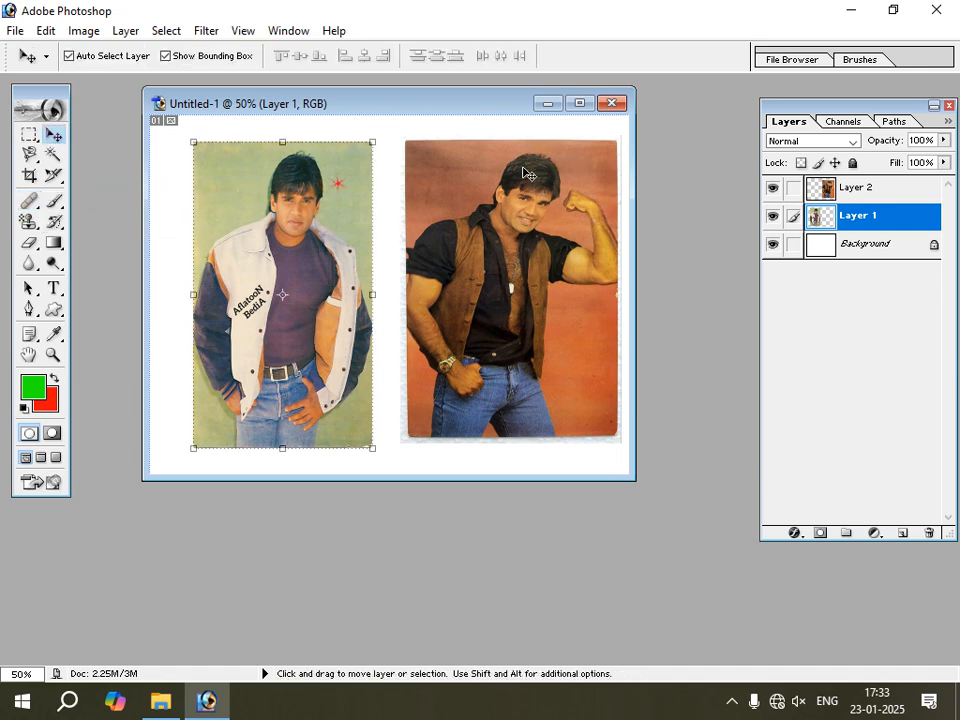
pyautogui.click(612, 103)
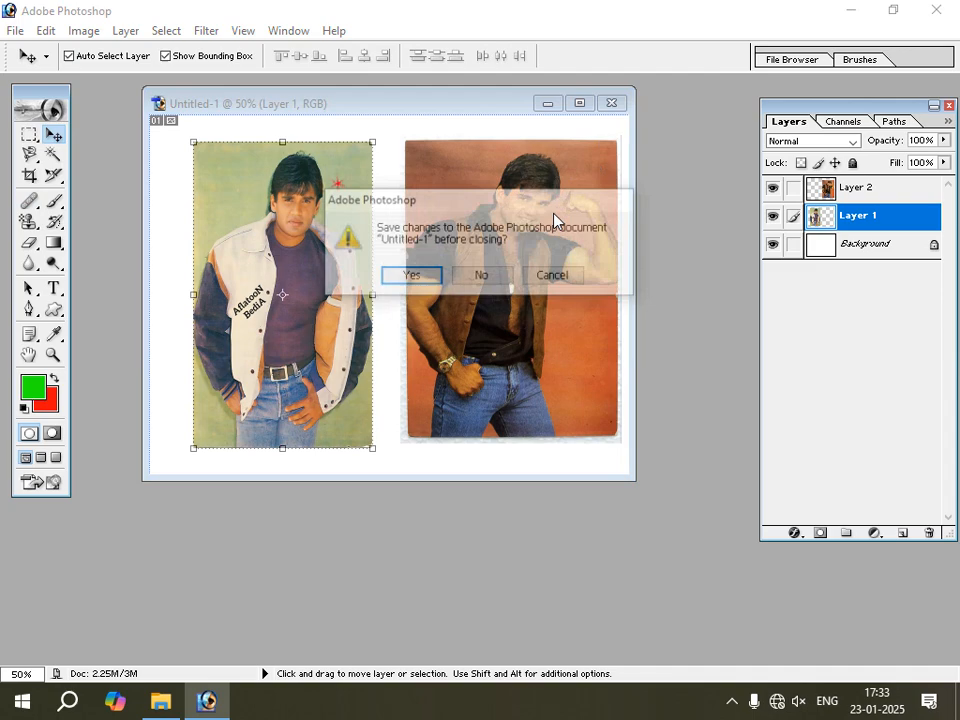
pyautogui.click(496, 278)
# Create a new blank document, maximize its window and fit the canvas on screen.
pyautogui.doubleClick(162, 195)
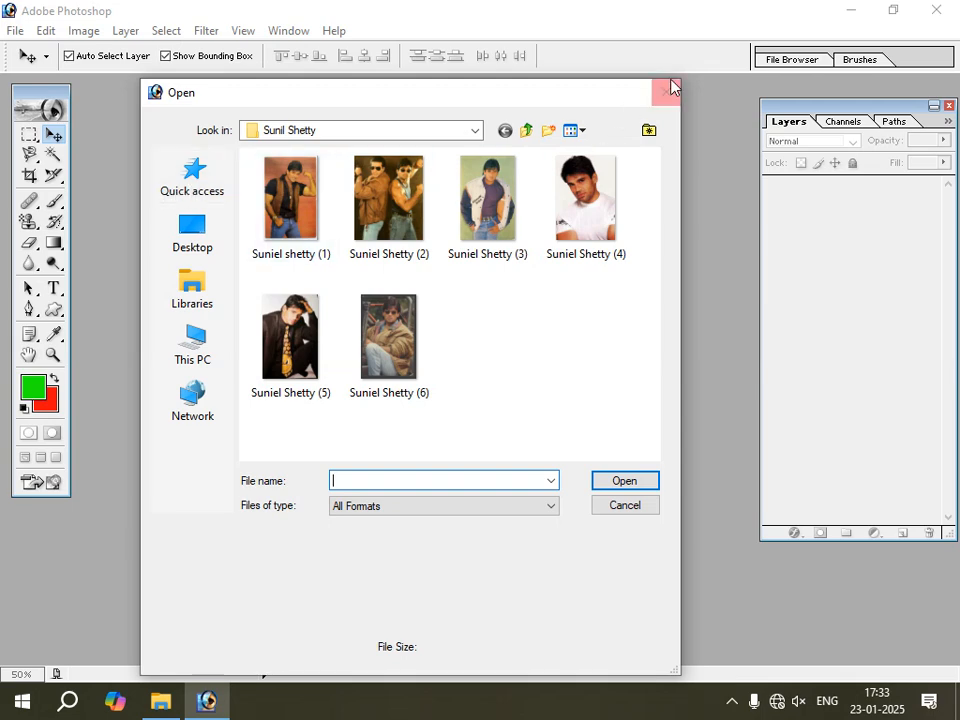
pyautogui.click(667, 91)
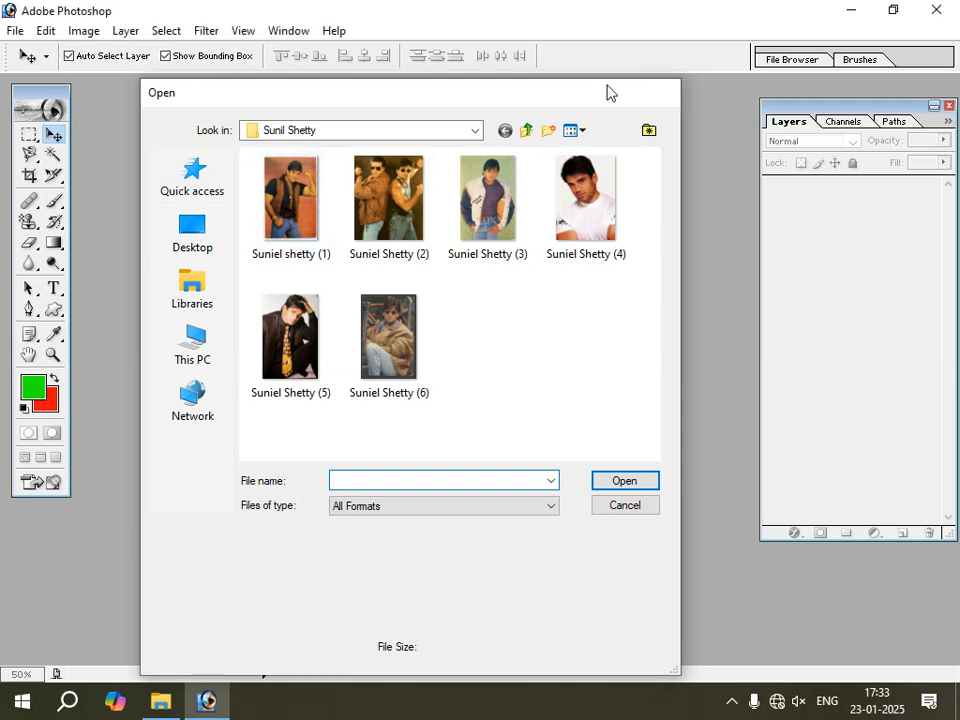
pyautogui.click(15, 30)
pyautogui.click(53, 63)
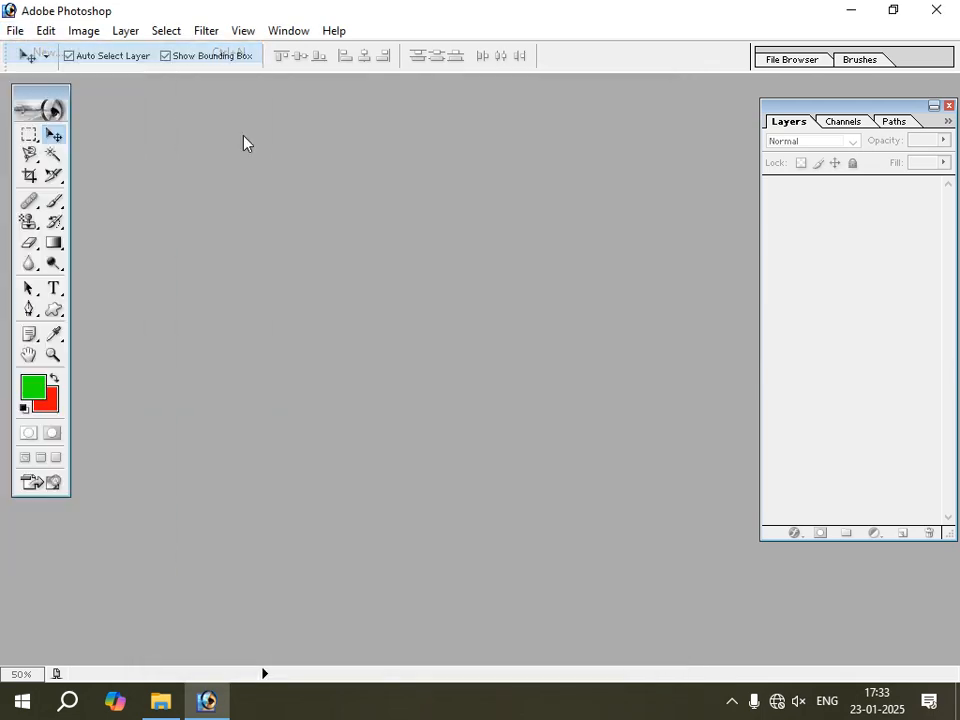
pyautogui.click(600, 198)
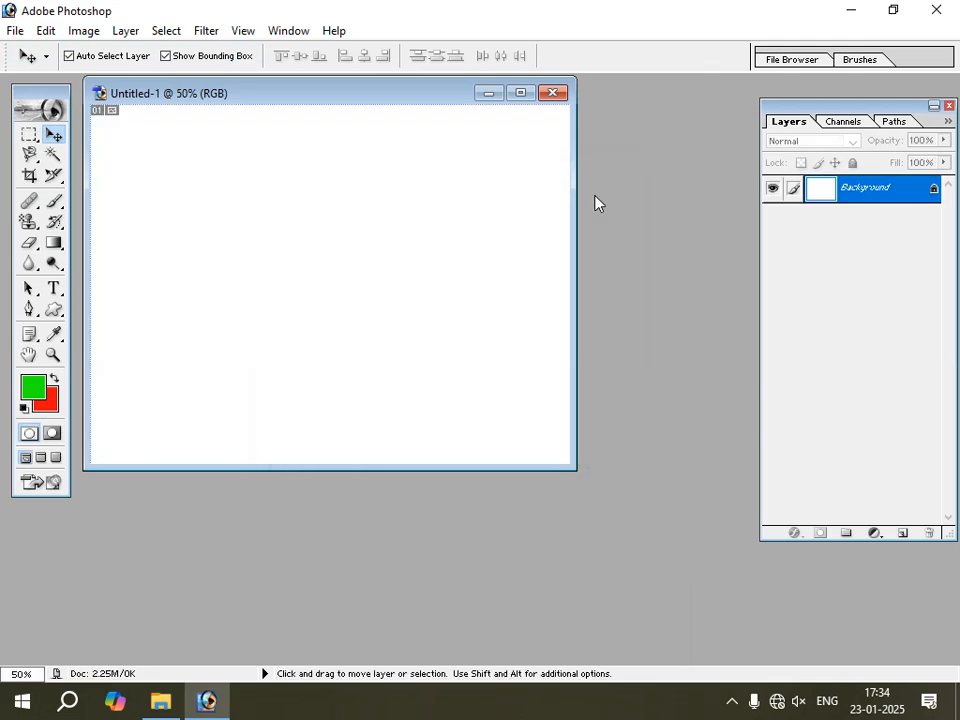
pyautogui.click(521, 94)
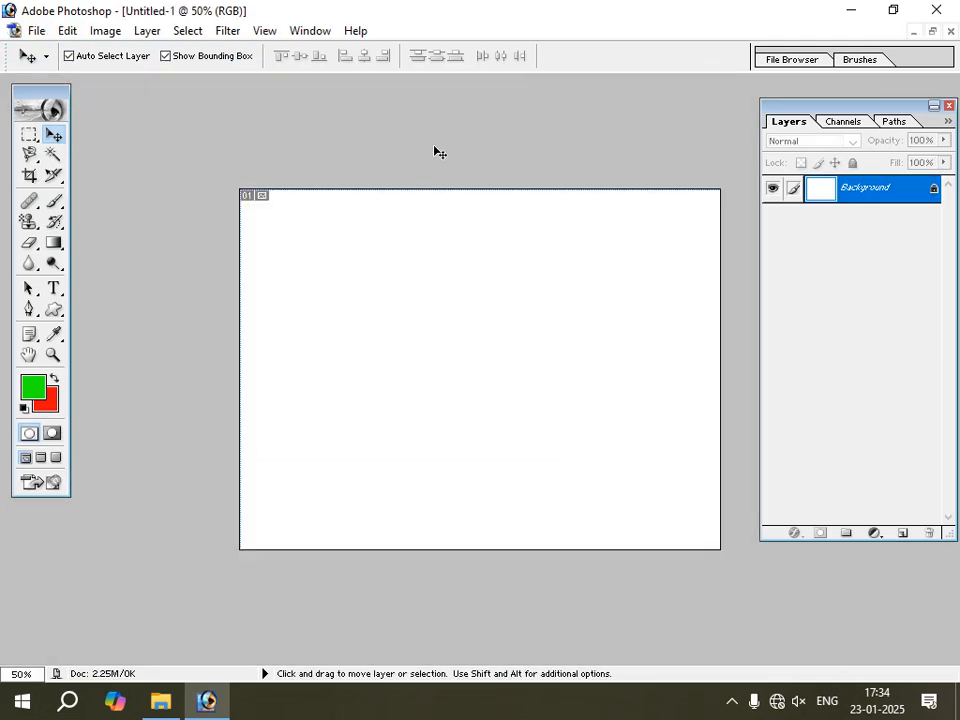
pyautogui.hotkey('ctrl', '0')
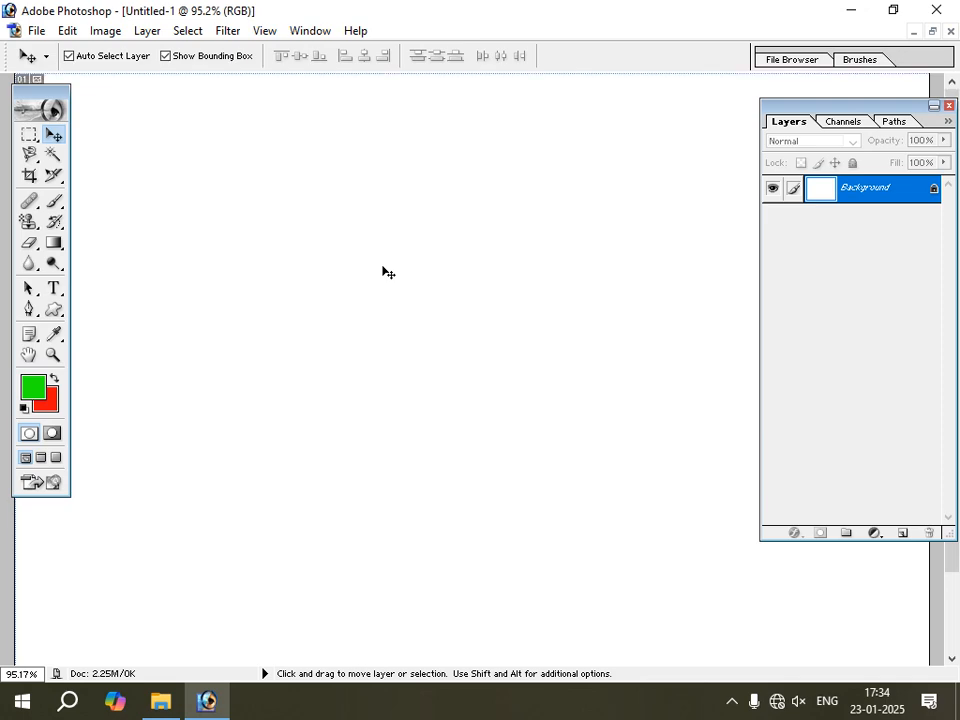
# Open the AISH1-WP photo from the Aishwarya folder inside Images.
pyautogui.click(36, 31)
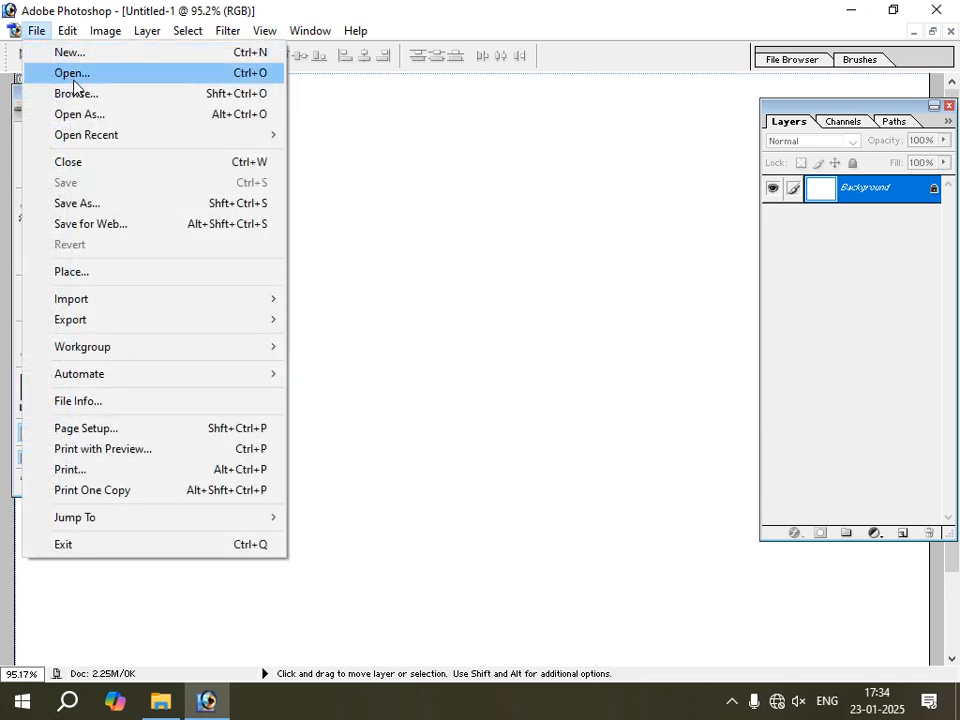
pyautogui.click(75, 73)
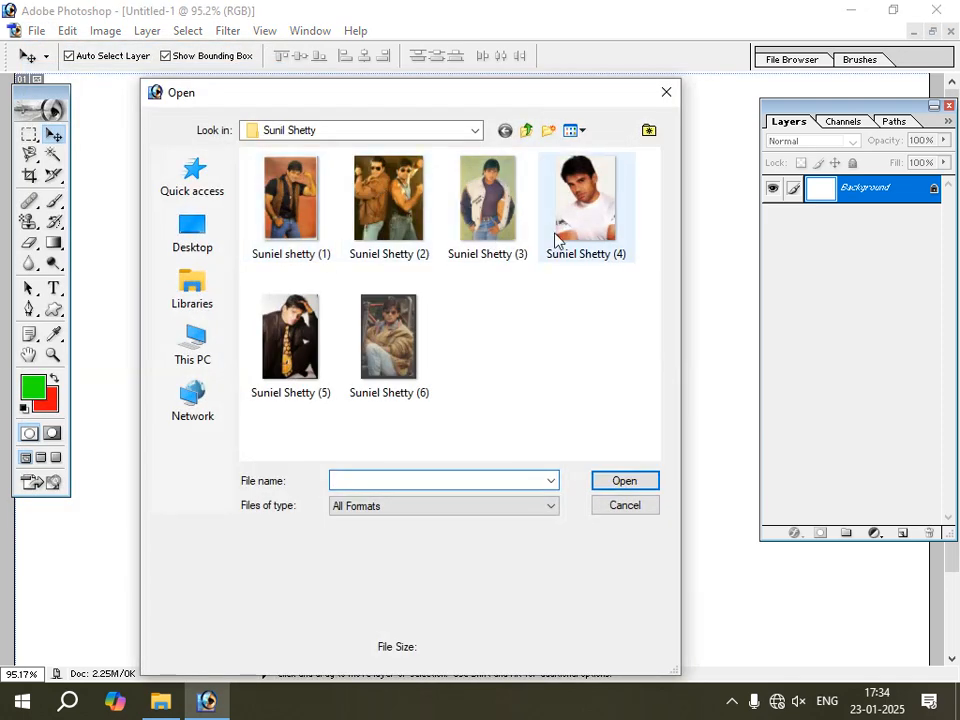
pyautogui.click(470, 133)
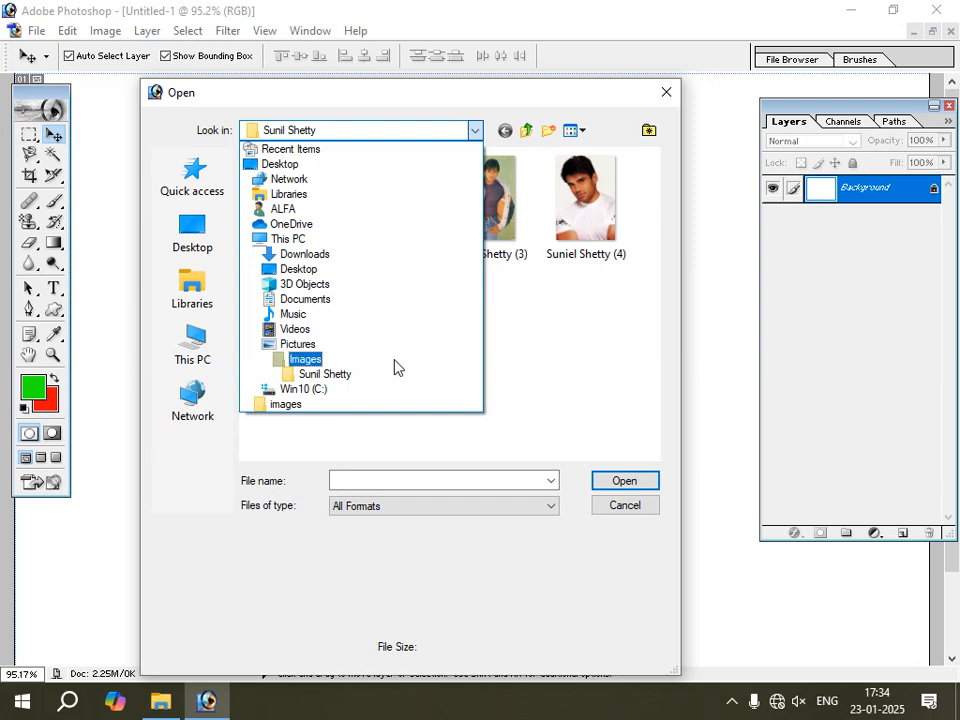
pyautogui.click(396, 364)
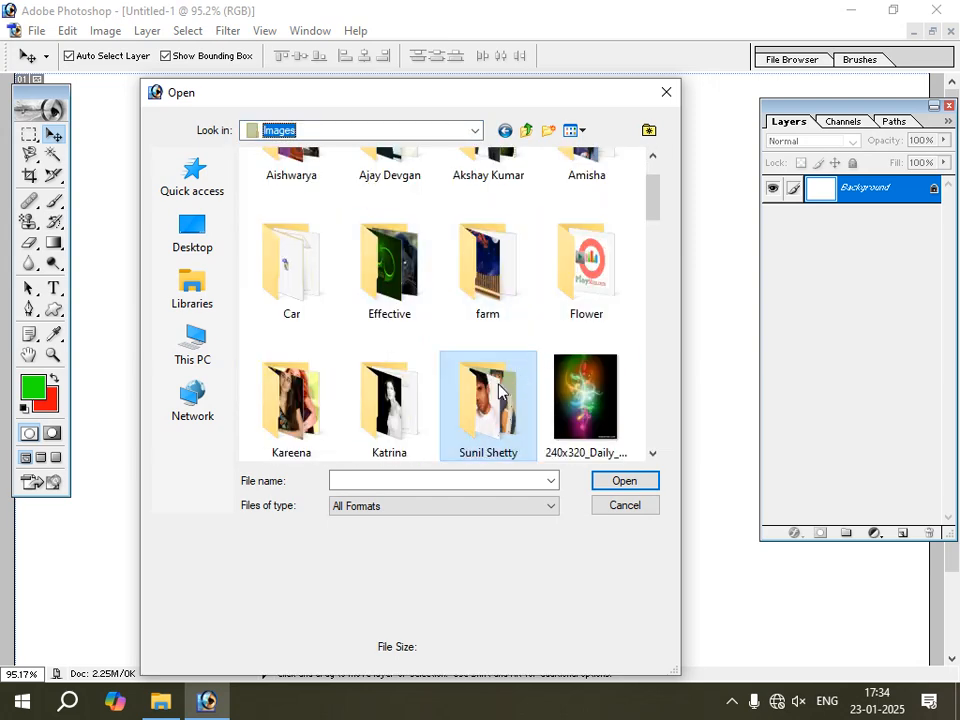
pyautogui.moveTo(656, 219); pyautogui.dragTo(657, 192)
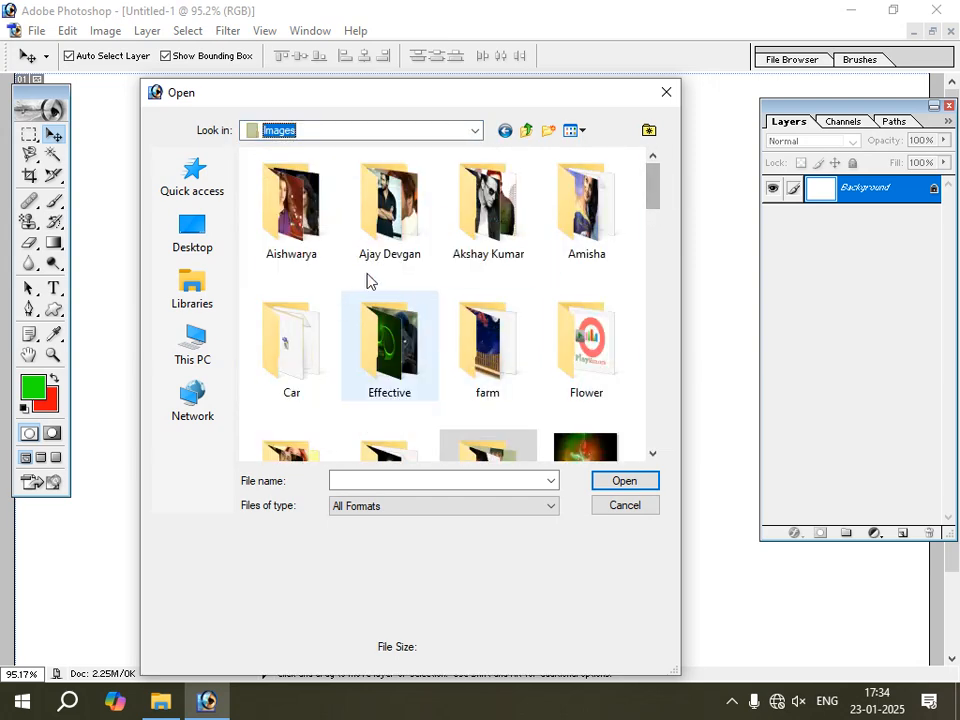
pyautogui.doubleClick(290, 205)
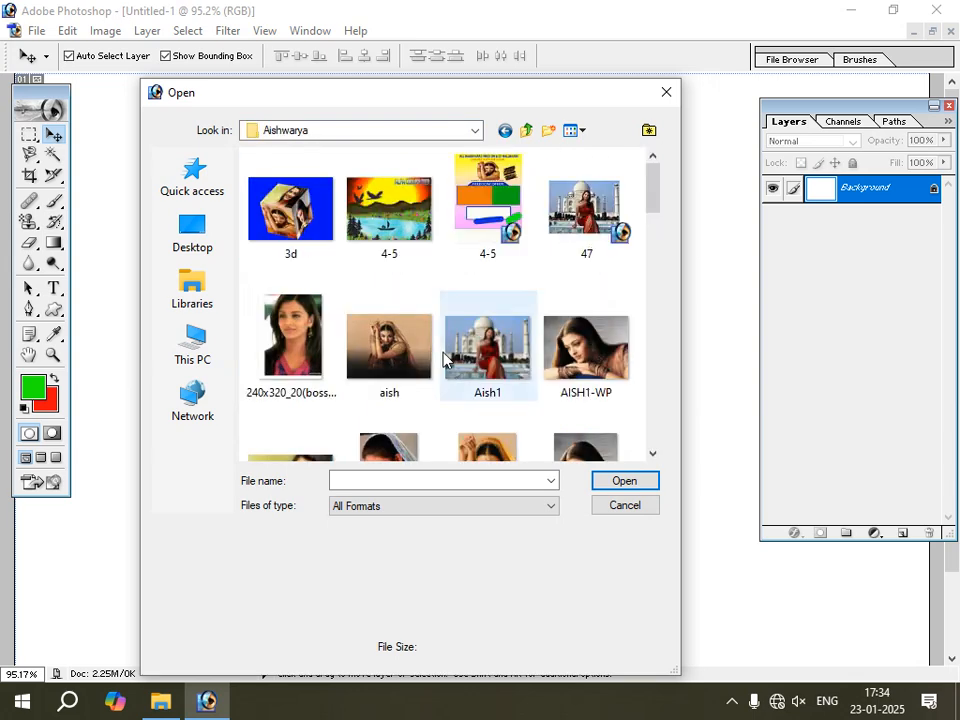
pyautogui.click(606, 360)
pyautogui.click(626, 482)
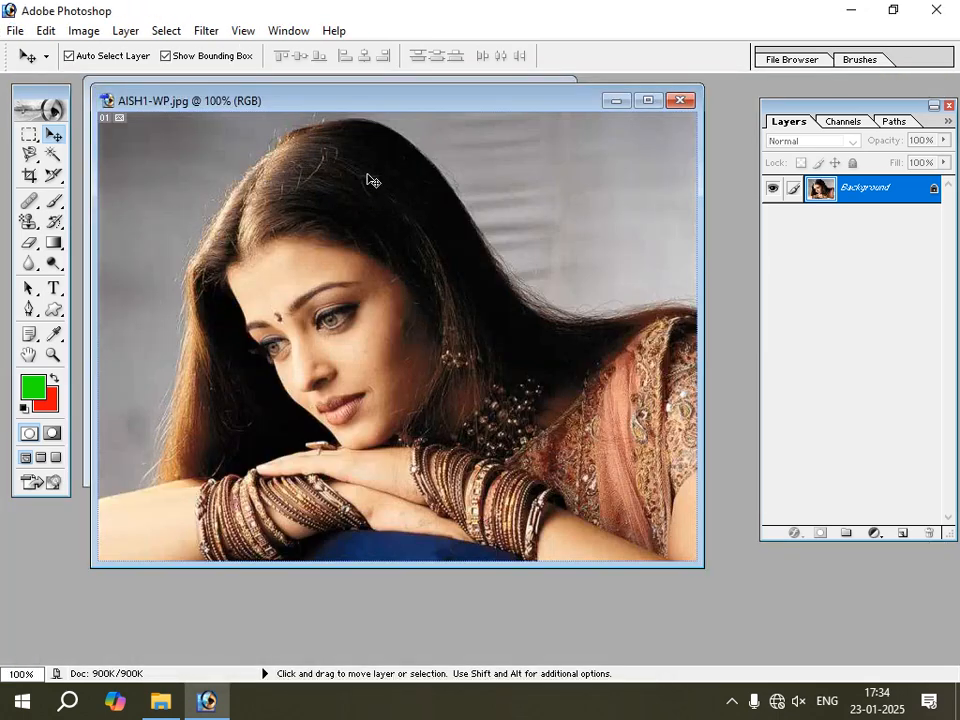
# Copy the AISH1-WP photo into Untitled-1 as a new layer, close the source image and maximize Untitled-1.
pyautogui.moveTo(390, 109); pyautogui.dragTo(374, 215)
pyautogui.moveTo(376, 326); pyautogui.dragTo(378, 330)
pyautogui.click(401, 538)
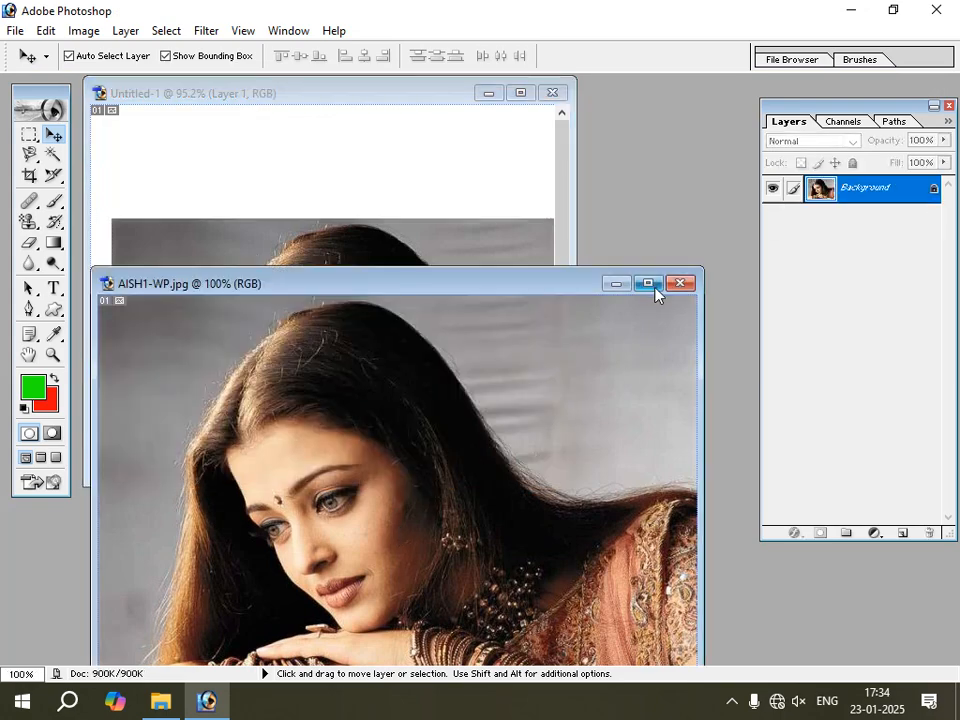
pyautogui.click(690, 285)
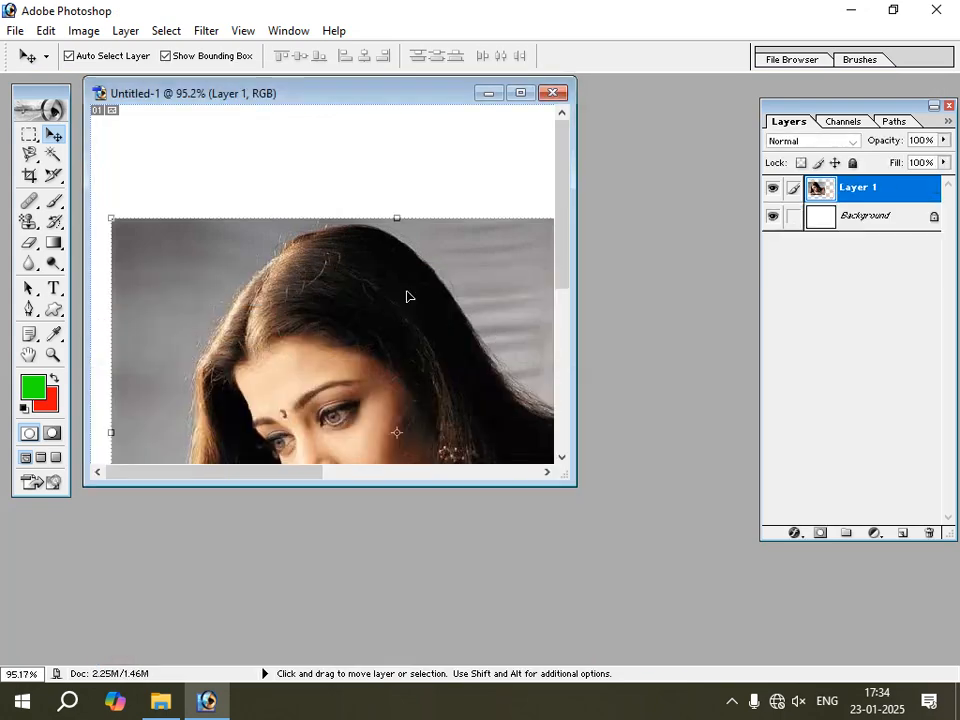
pyautogui.click(520, 92)
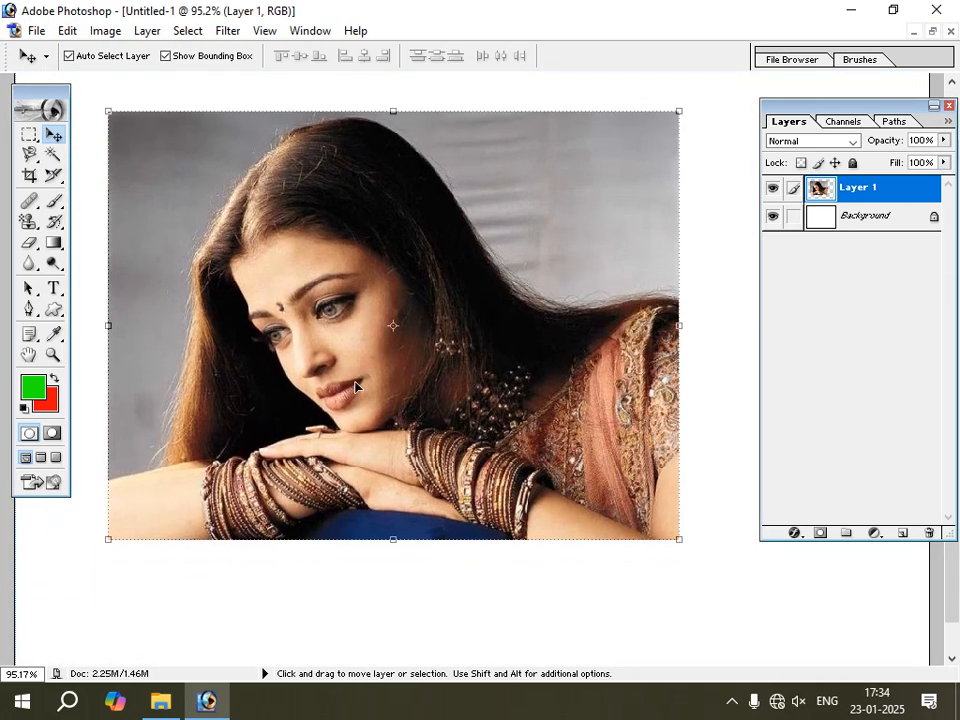
# Enlarge the woman's photo until it fills most of the canvas, reposition it and apply the transformation.
pyautogui.moveTo(347, 386); pyautogui.dragTo(345, 386)
pyautogui.moveTo(485, 444); pyautogui.dragTo(454, 406)
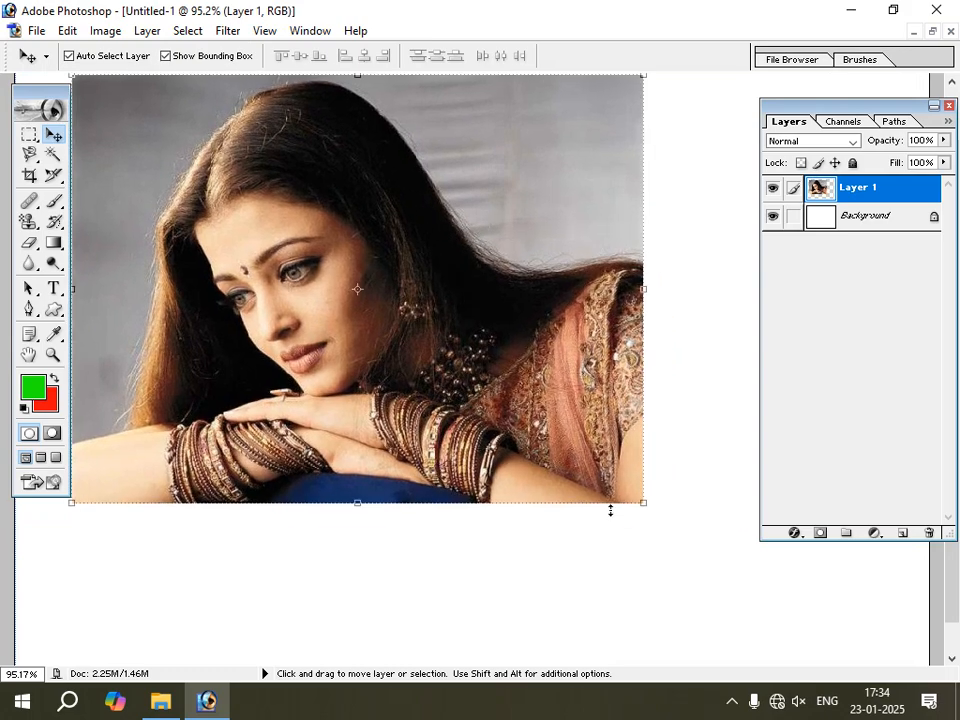
pyautogui.moveTo(643, 503); pyautogui.dragTo(729, 615)
pyautogui.moveTo(435, 464)
pyautogui.mouseDown()
pyautogui.moveTo(510, 482)
pyautogui.moveTo(437, 465)
pyautogui.mouseUp()
pyautogui.press('Return')
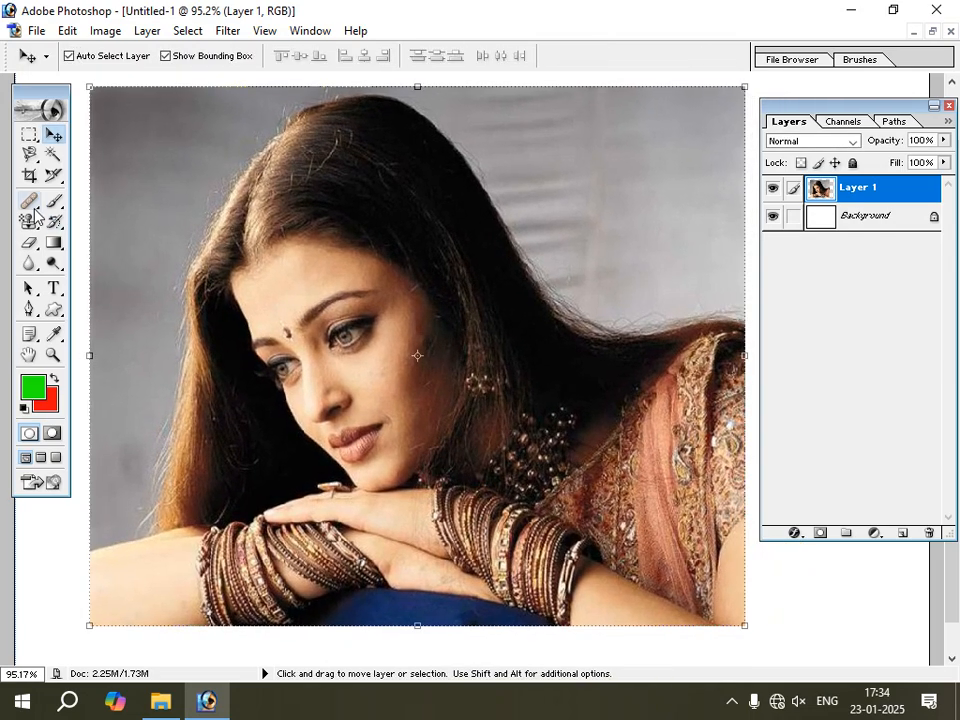
# Zoom in on the face and patch over the forehead bindi with the Patch tool in Source mode, sampling clean forehead skin, and deselect.
pyautogui.click(32, 205)
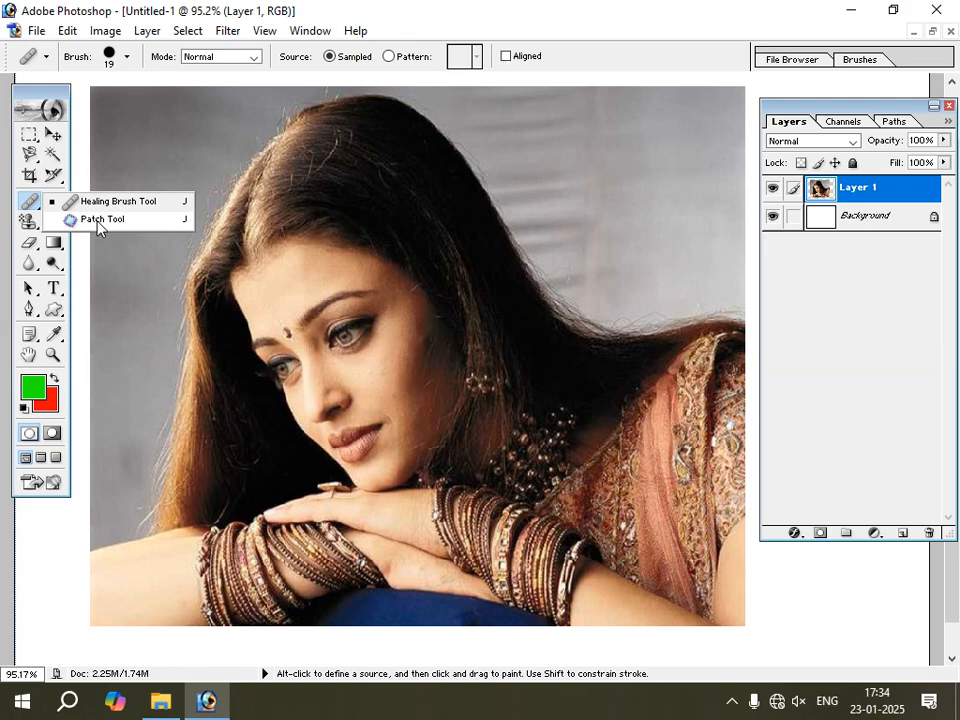
pyautogui.click(97, 220)
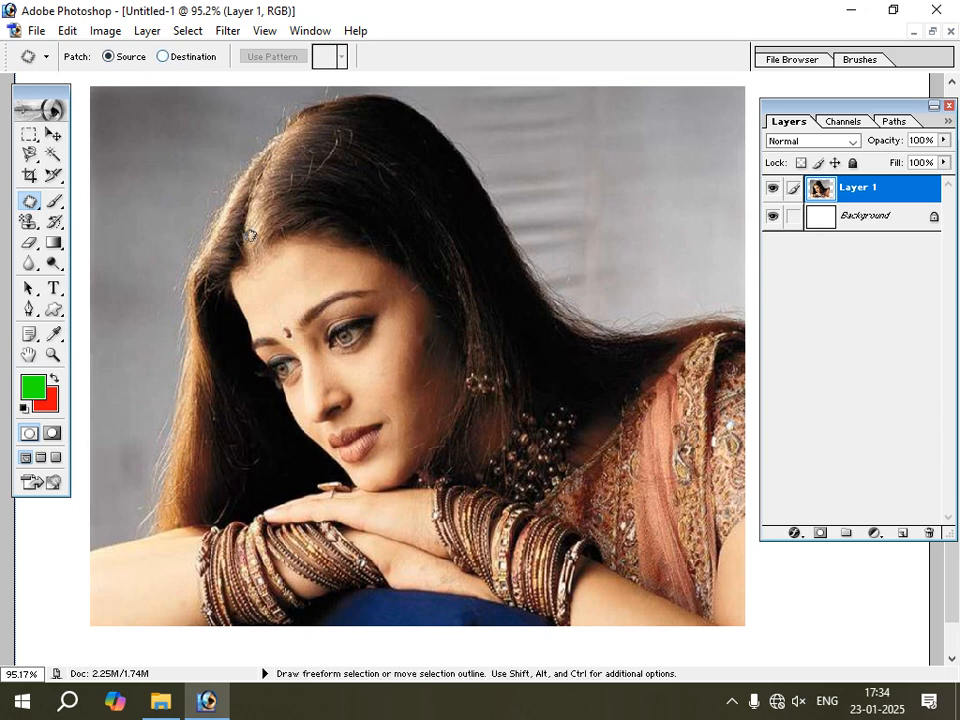
pyautogui.click(53, 134)
pyautogui.click(53, 354)
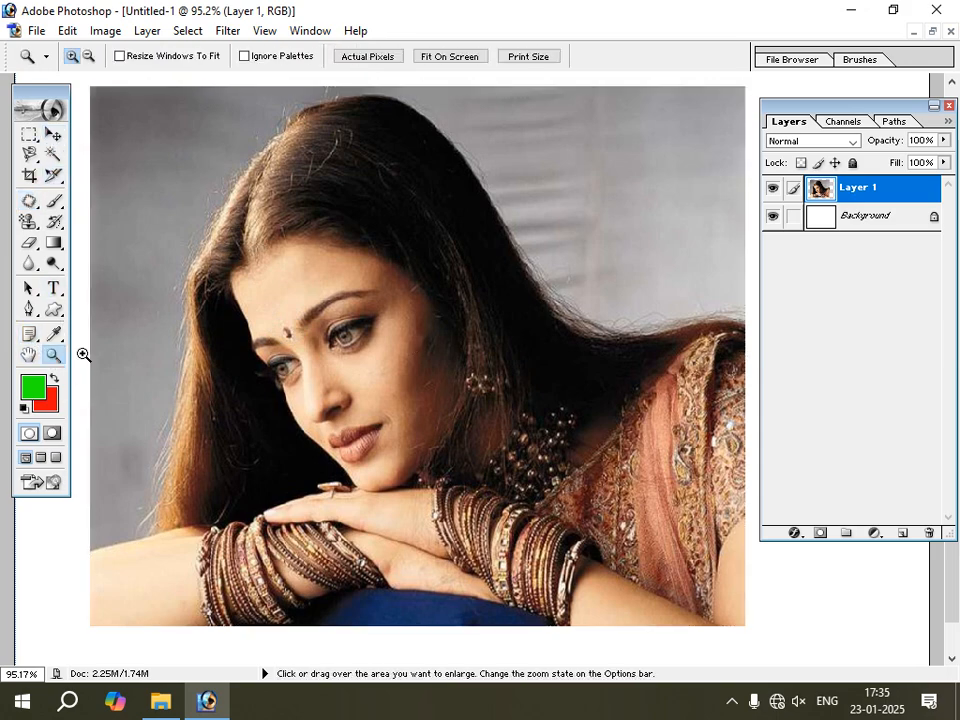
pyautogui.click(297, 356)
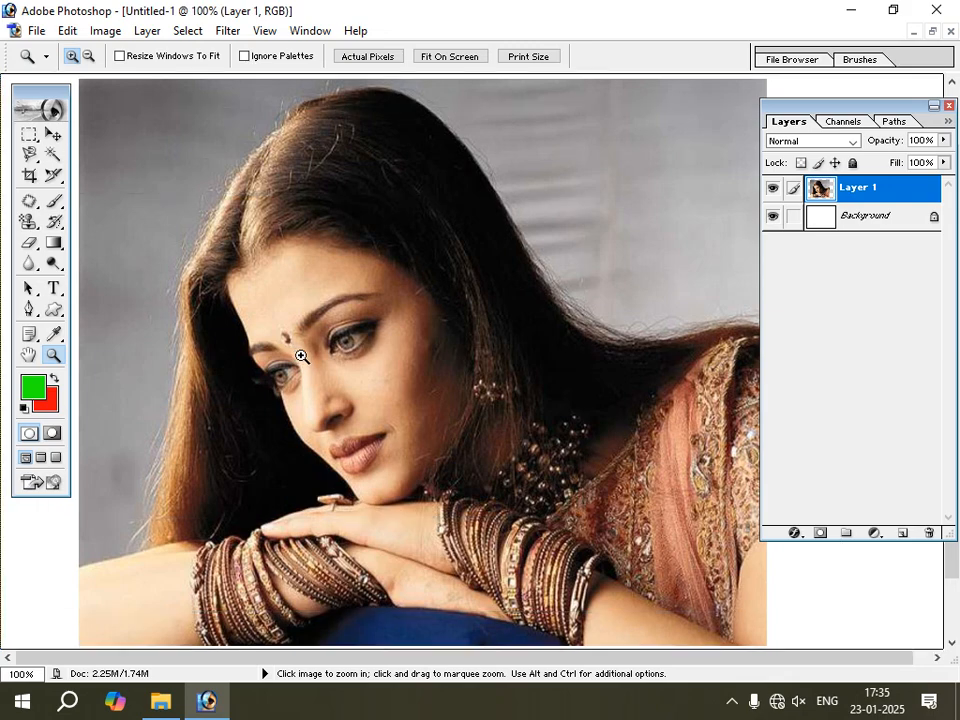
pyautogui.click(300, 356)
pyautogui.click(471, 373)
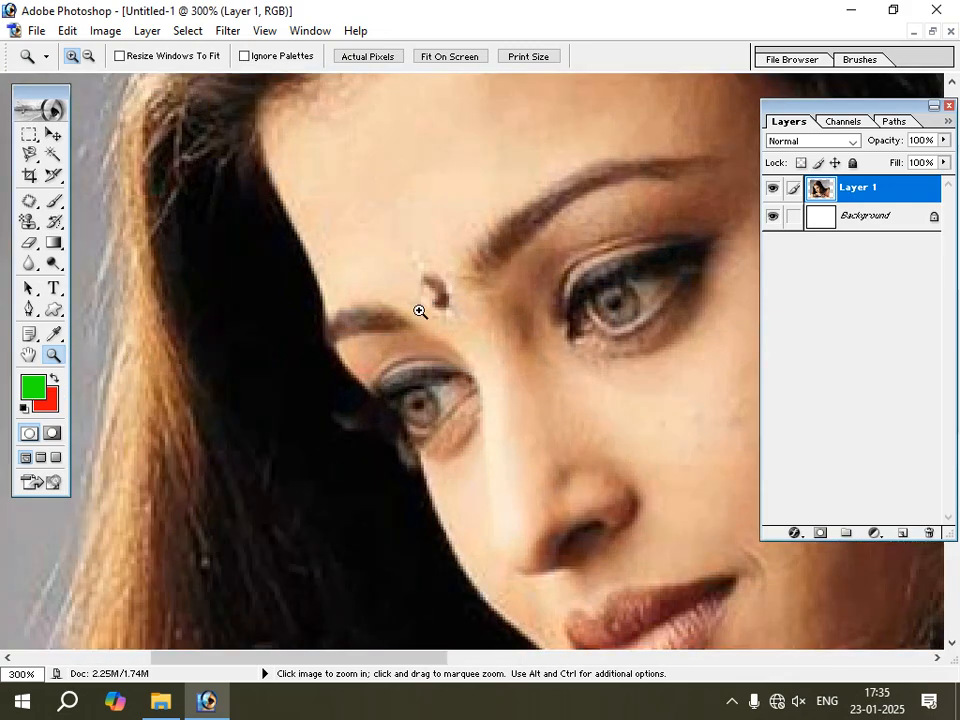
pyautogui.click(30, 203)
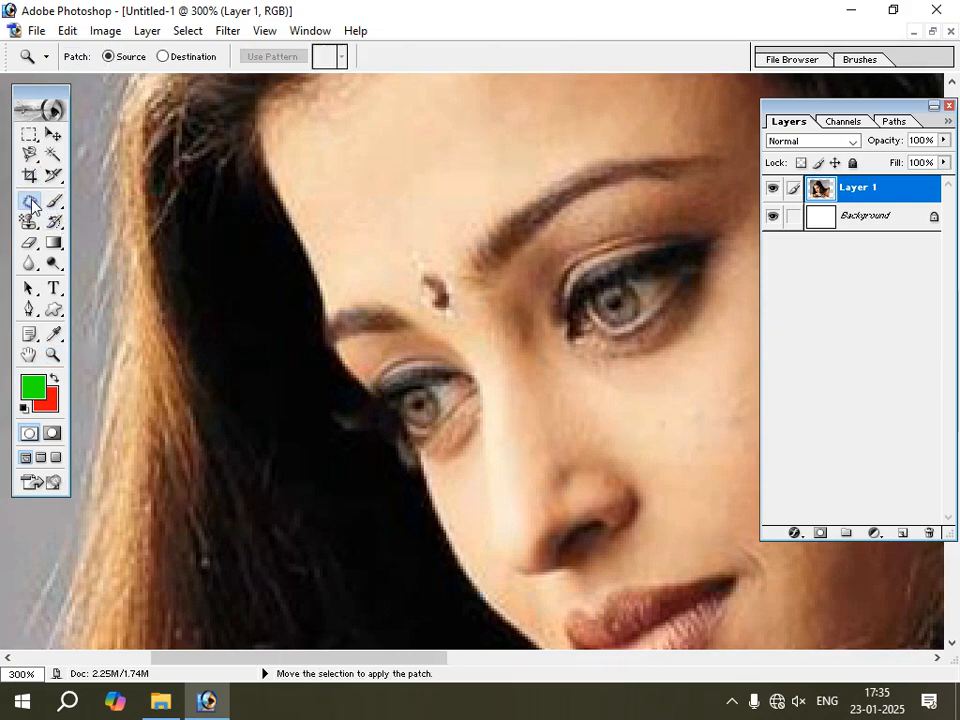
pyautogui.rightClick(32, 205)
pyautogui.click(107, 222)
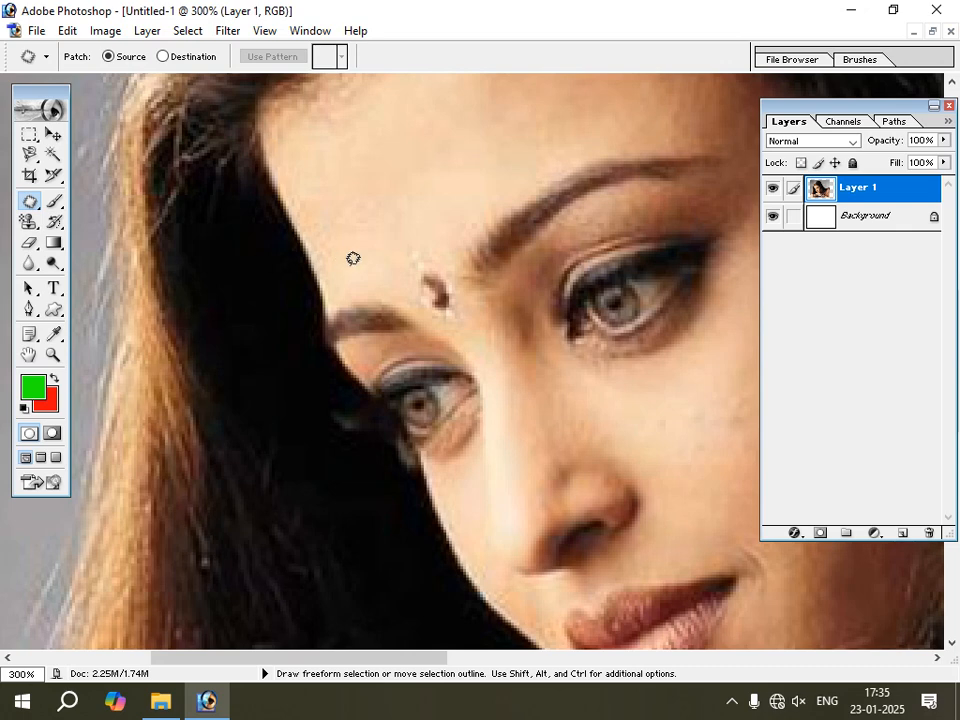
pyautogui.moveTo(417, 268)
pyautogui.mouseDown()
pyautogui.moveTo(454, 311)
pyautogui.moveTo(467, 289)
pyautogui.moveTo(448, 257)
pyautogui.moveTo(428, 252)
pyautogui.moveTo(426, 271)
pyautogui.moveTo(415, 262)
pyautogui.moveTo(380, 155)
pyautogui.mouseUp()
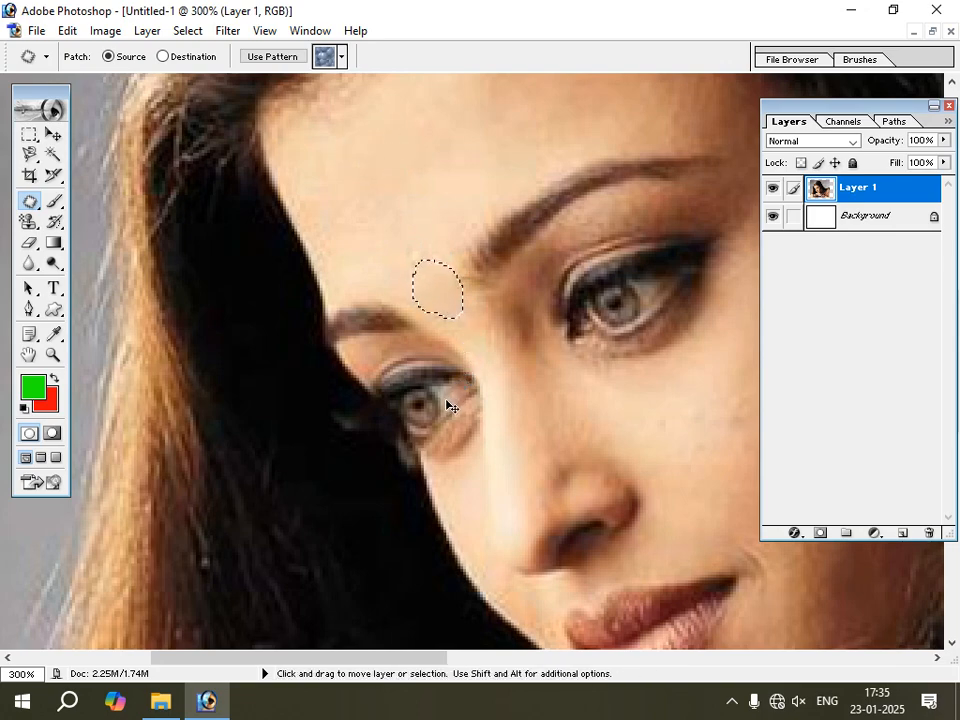
pyautogui.hotkey('ctrl', 'd')
# Examine the retouched forehead in the full portrait and again at 200% zoom.
pyautogui.click(53, 354)
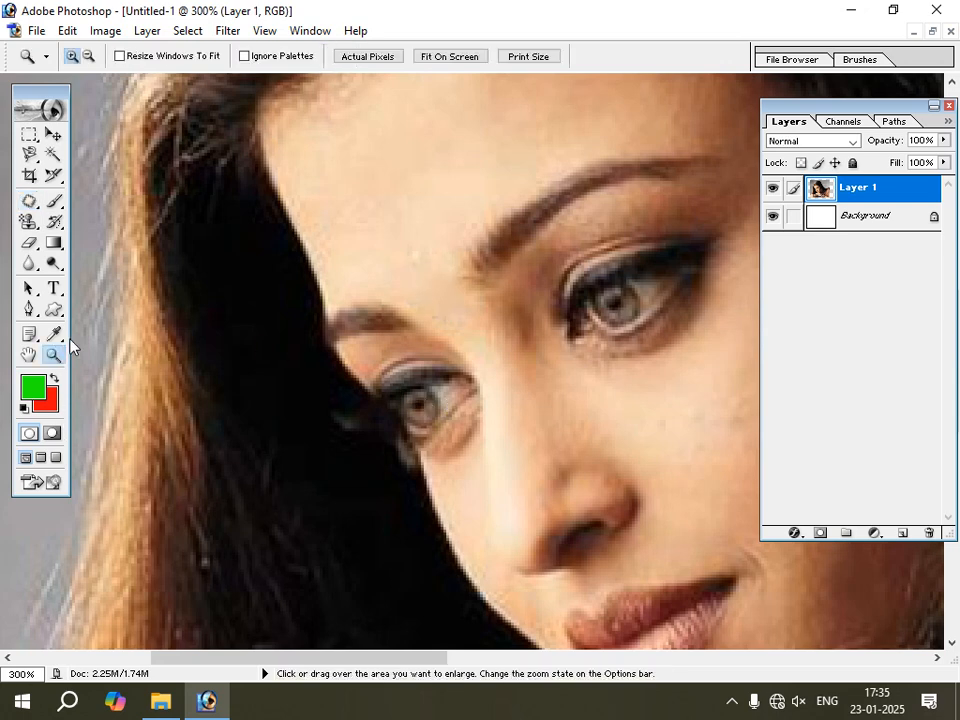
pyautogui.click(88, 58)
pyautogui.click(300, 229)
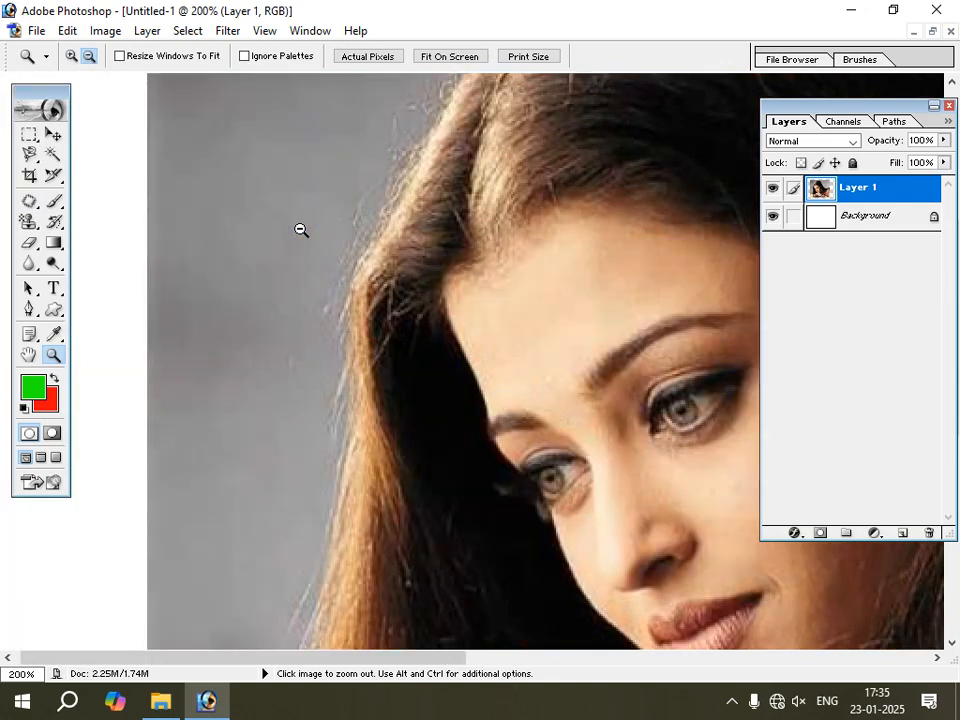
pyautogui.click(326, 260)
pyautogui.click(389, 299)
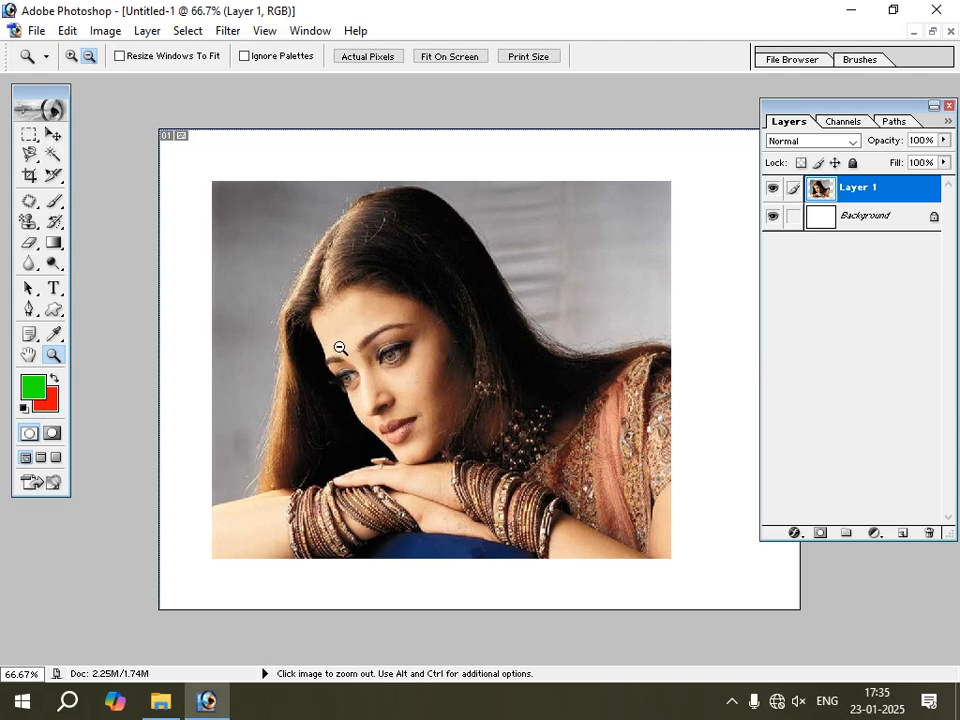
pyautogui.click(71, 56)
pyautogui.click(328, 287)
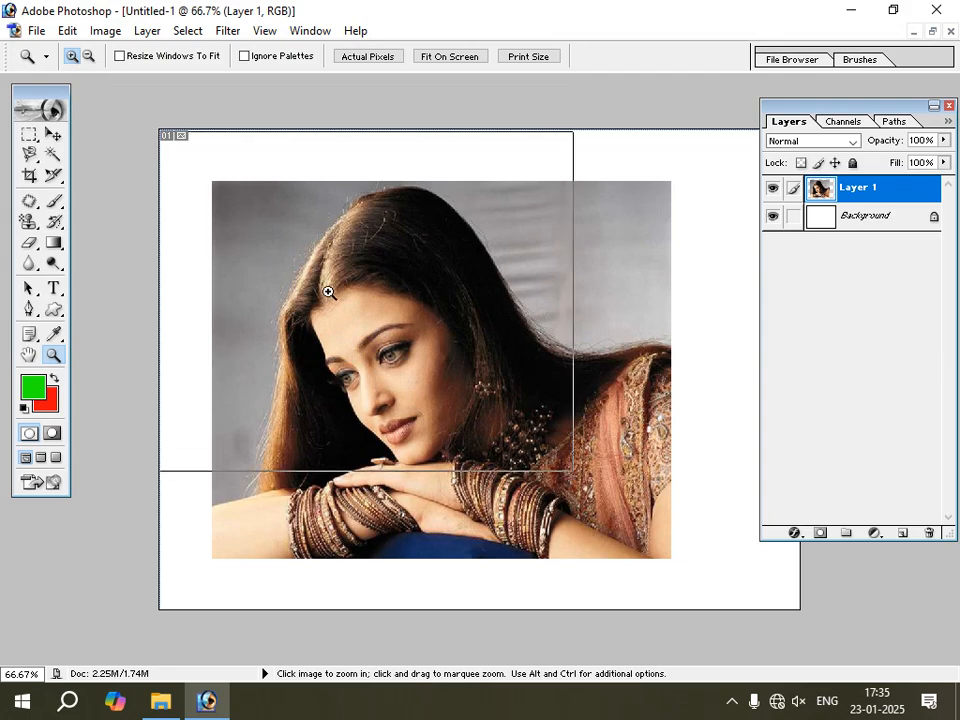
pyautogui.click(328, 291)
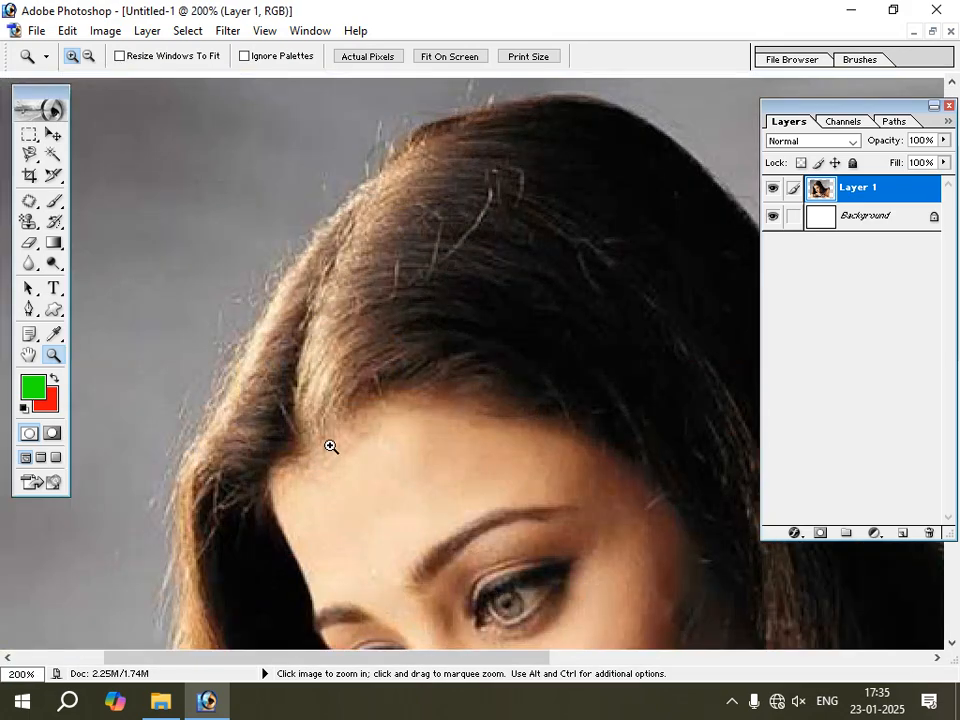
# Undo the Source-mode patch over the bindi and clear the restored selection.
pyautogui.hotkey('ctrl', 'alt', 'z')
pyautogui.hotkey('ctrl', 'alt', 'z')
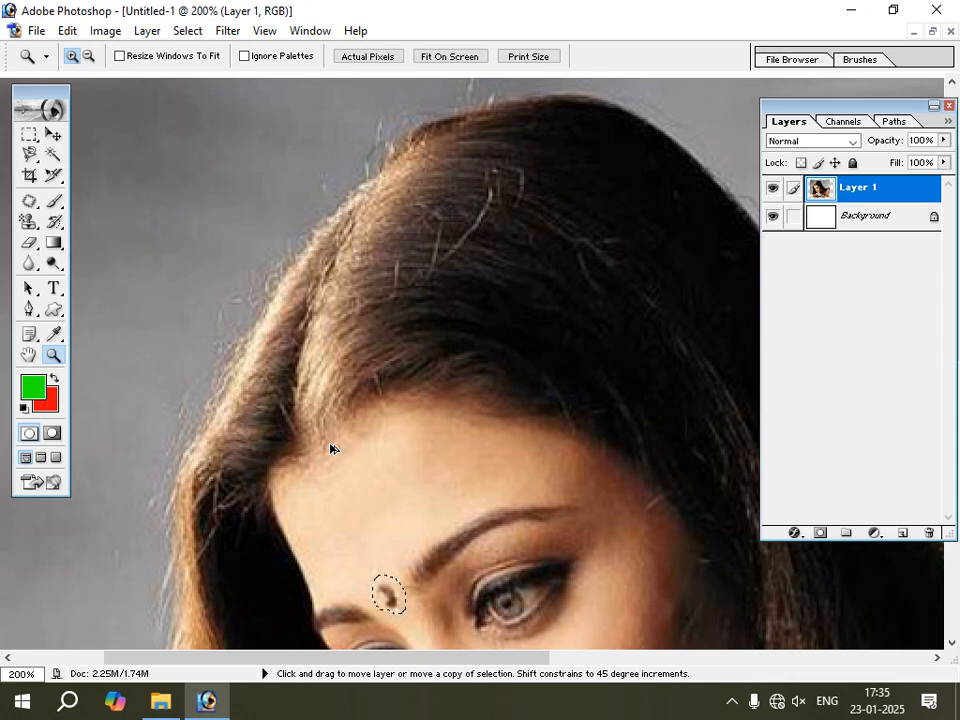
pyautogui.hotkey('ctrl', 'd')
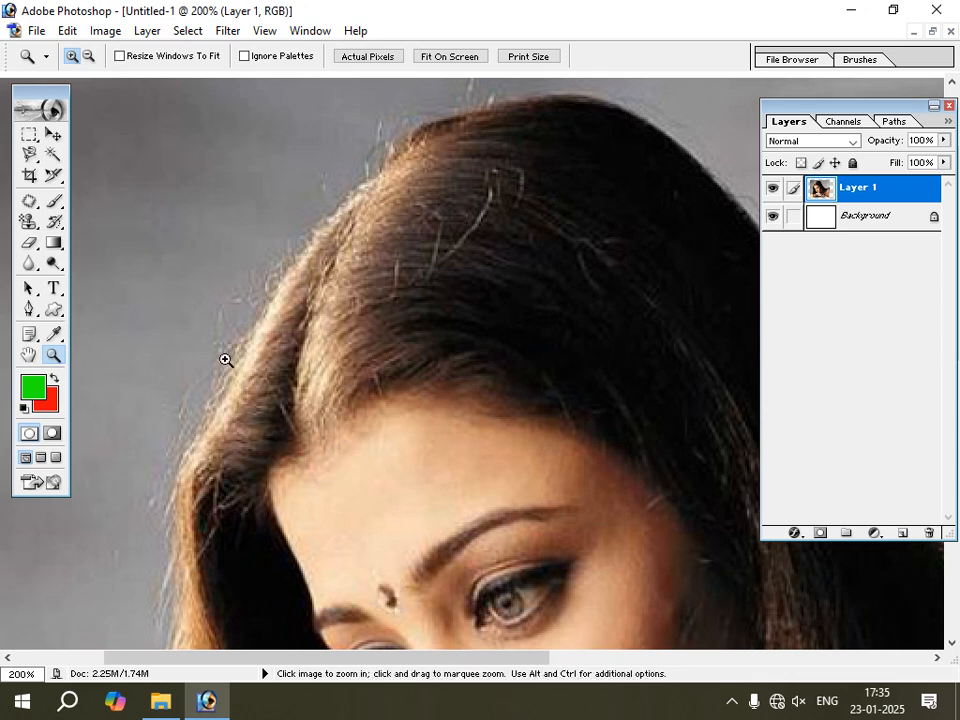
# Set the Patch tool to Destination, outline clean forehead skin, place it over the bindi and deselect.
pyautogui.click(33, 203)
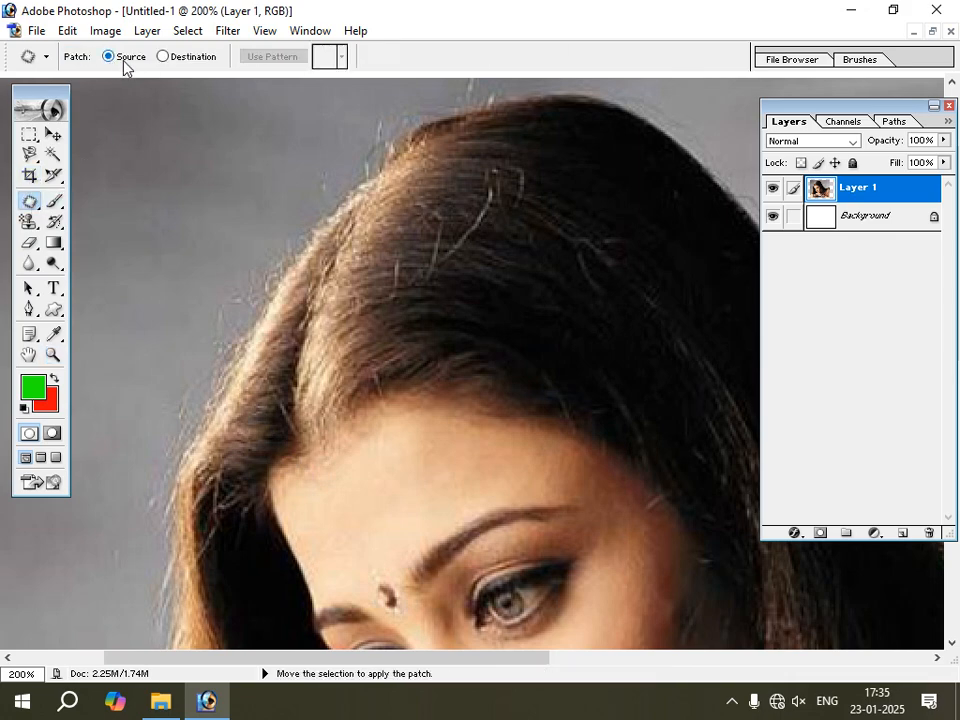
pyautogui.scroll(-3, 293, 303)
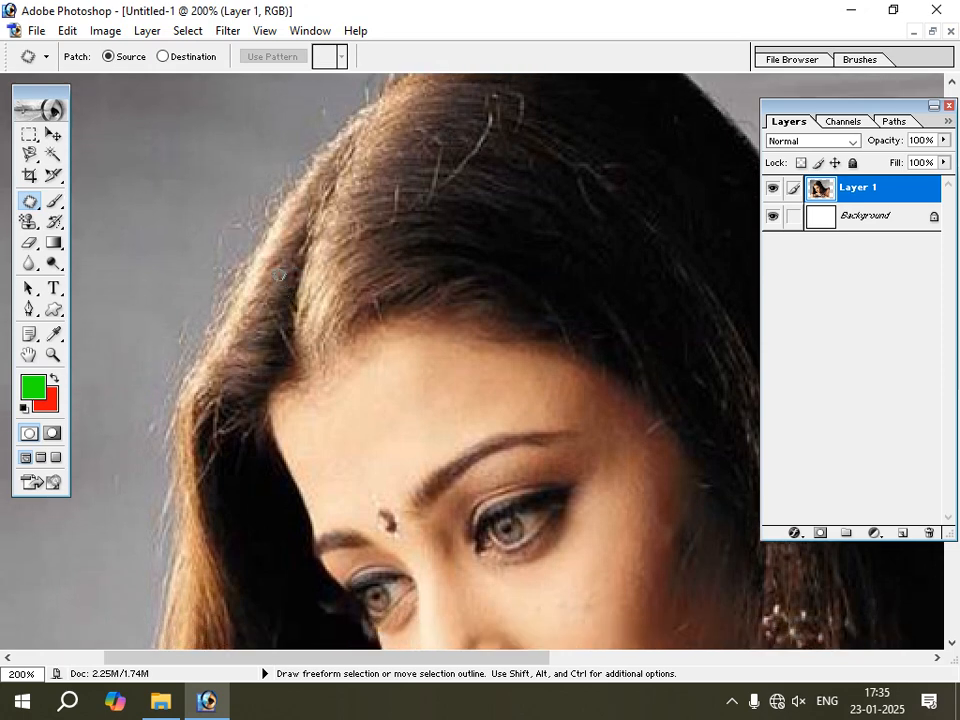
pyautogui.click(164, 57)
pyautogui.moveTo(377, 405)
pyautogui.mouseDown()
pyautogui.moveTo(427, 418)
pyautogui.moveTo(412, 389)
pyautogui.moveTo(383, 399)
pyautogui.mouseUp()
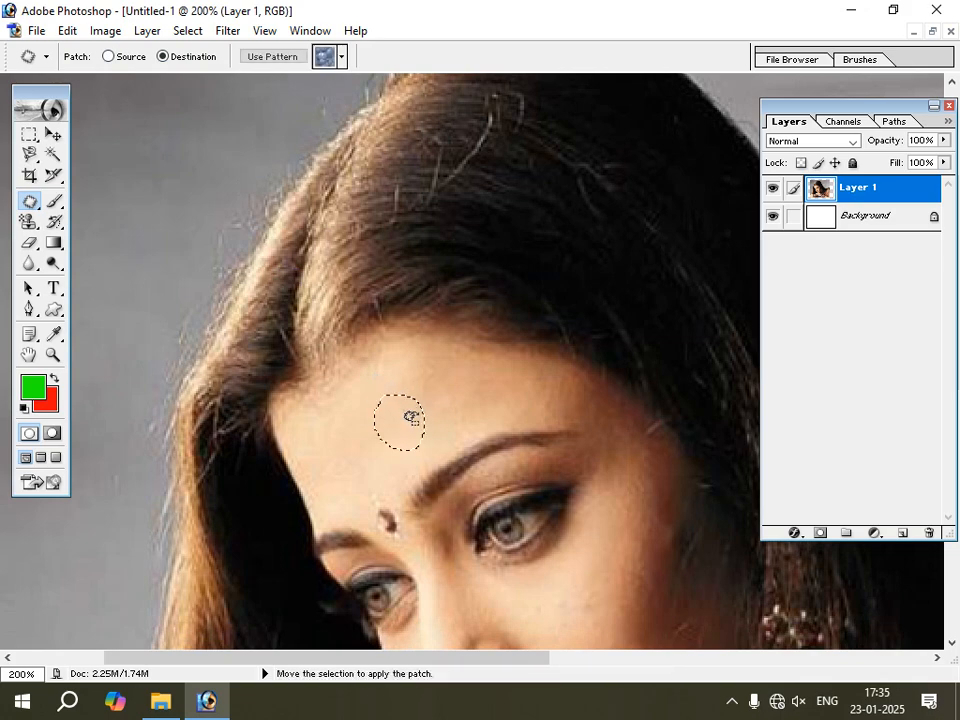
pyautogui.click(368, 513)
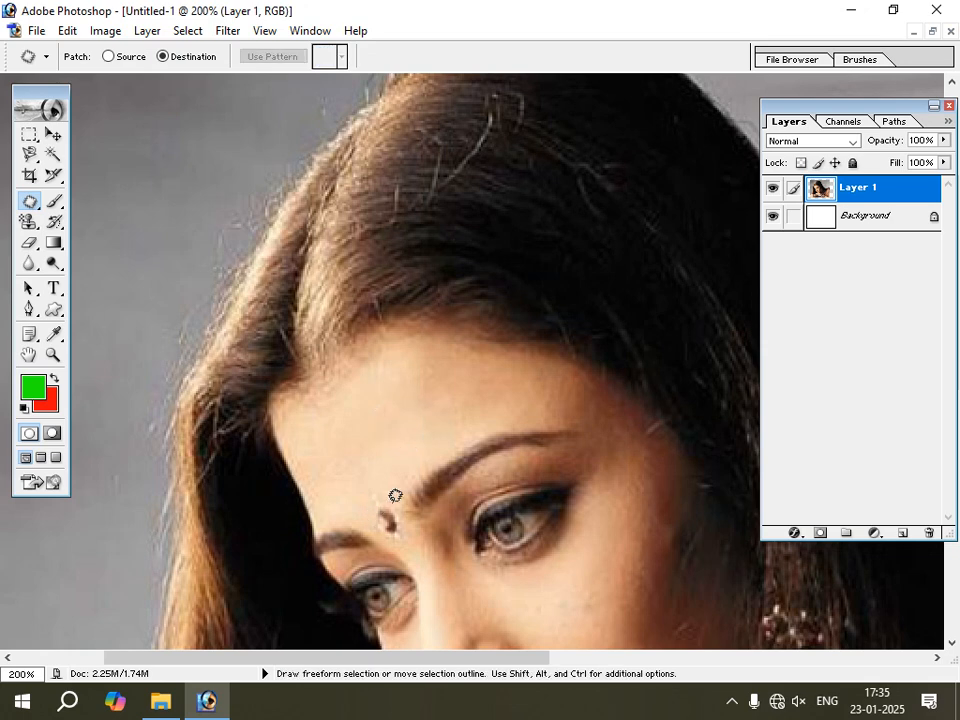
pyautogui.moveTo(357, 436)
pyautogui.mouseDown()
pyautogui.moveTo(376, 456)
pyautogui.moveTo(360, 439)
pyautogui.moveTo(394, 524)
pyautogui.moveTo(385, 520)
pyautogui.mouseUp()
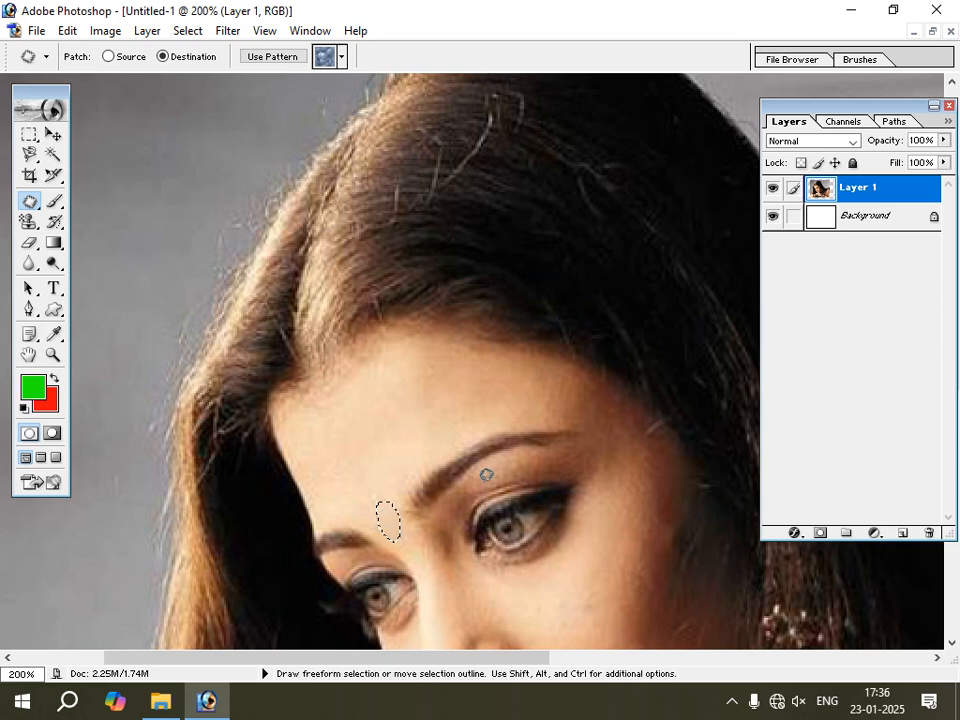
pyautogui.hotkey('ctrl', 'd')
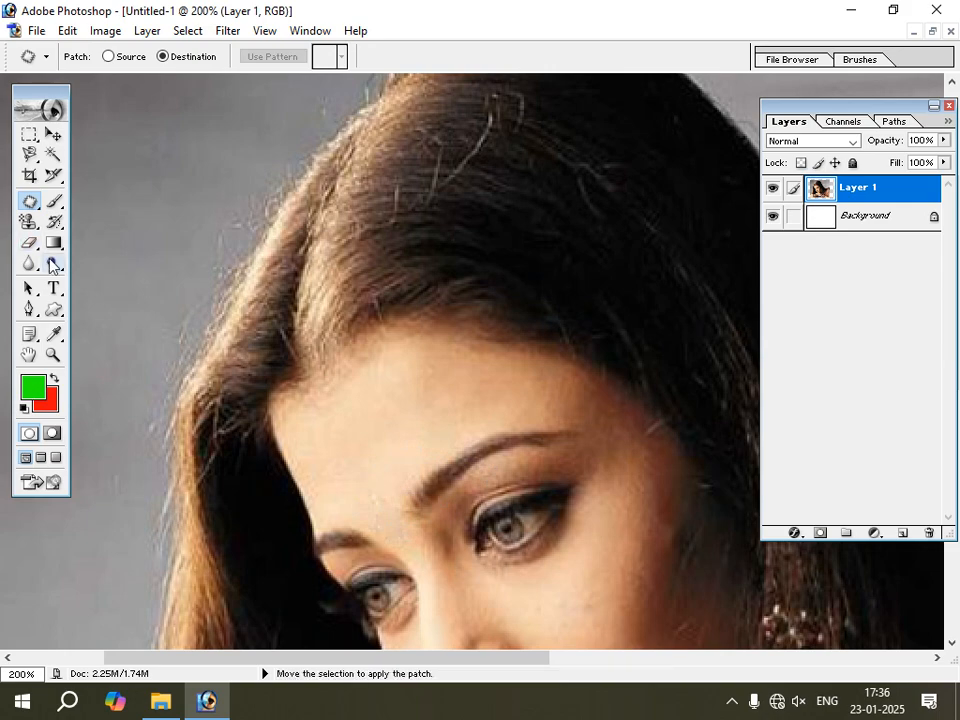
# Undo the Destination-mode patch over the bindi and clear the remaining selection on the forehead.
pyautogui.hotkey('ctrl', 'alt', 'z')
pyautogui.hotkey('ctrl', 'alt', 'z')
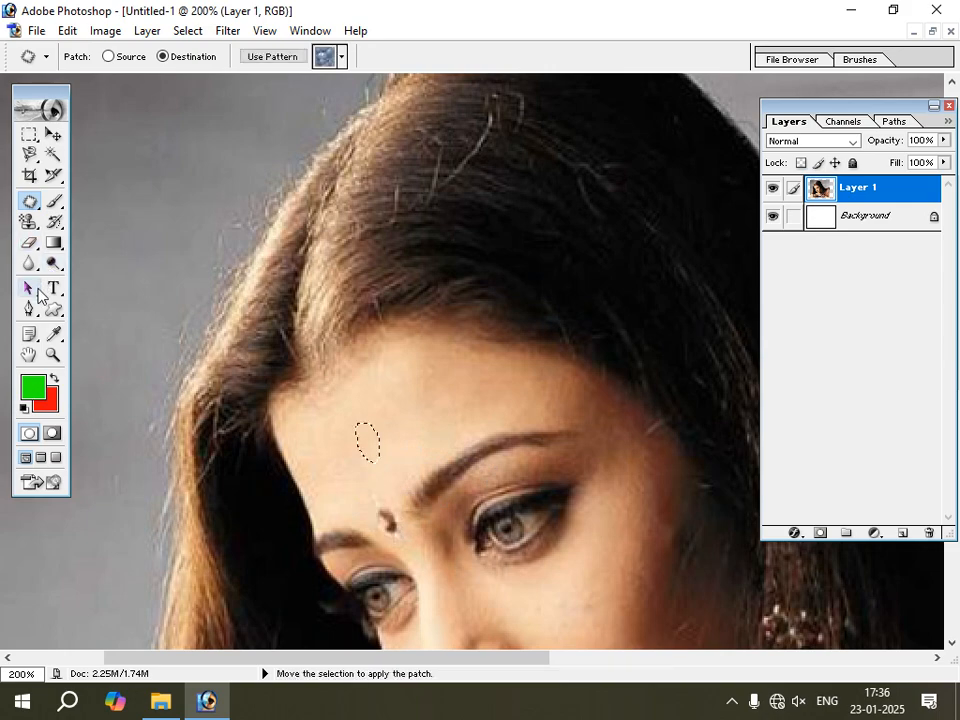
pyautogui.hotkey('ctrl', 'd')
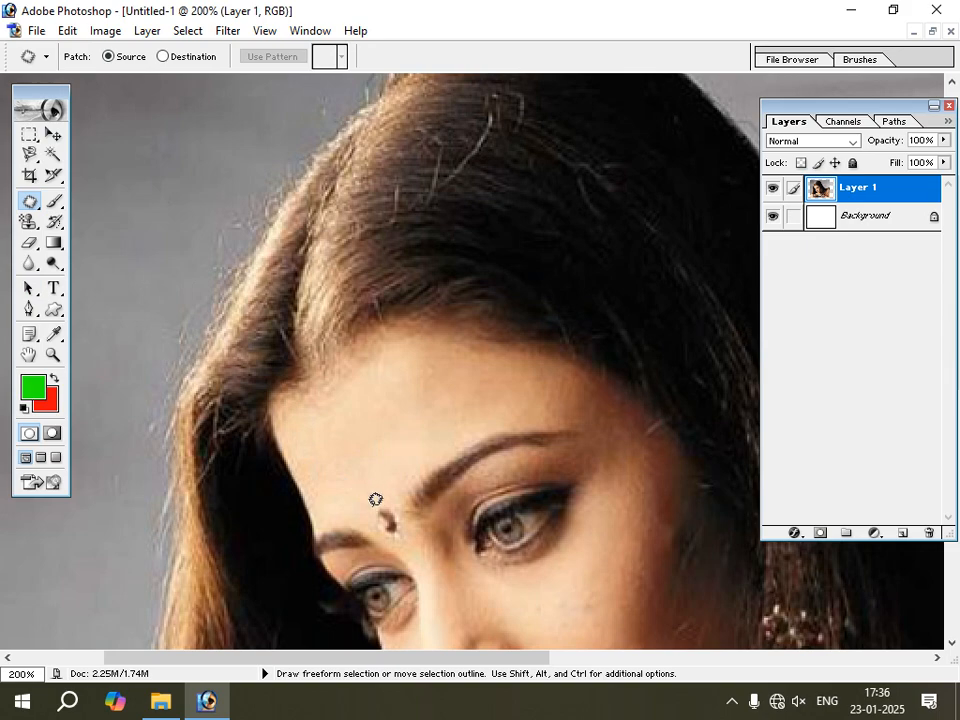
# Patch the bindi again in Source mode using clean skin higher on the forehead, deselect and undo the patch.
pyautogui.moveTo(380, 534)
pyautogui.mouseDown()
pyautogui.moveTo(408, 517)
pyautogui.moveTo(398, 496)
pyautogui.moveTo(382, 490)
pyautogui.moveTo(376, 500)
pyautogui.moveTo(371, 424)
pyautogui.mouseUp()
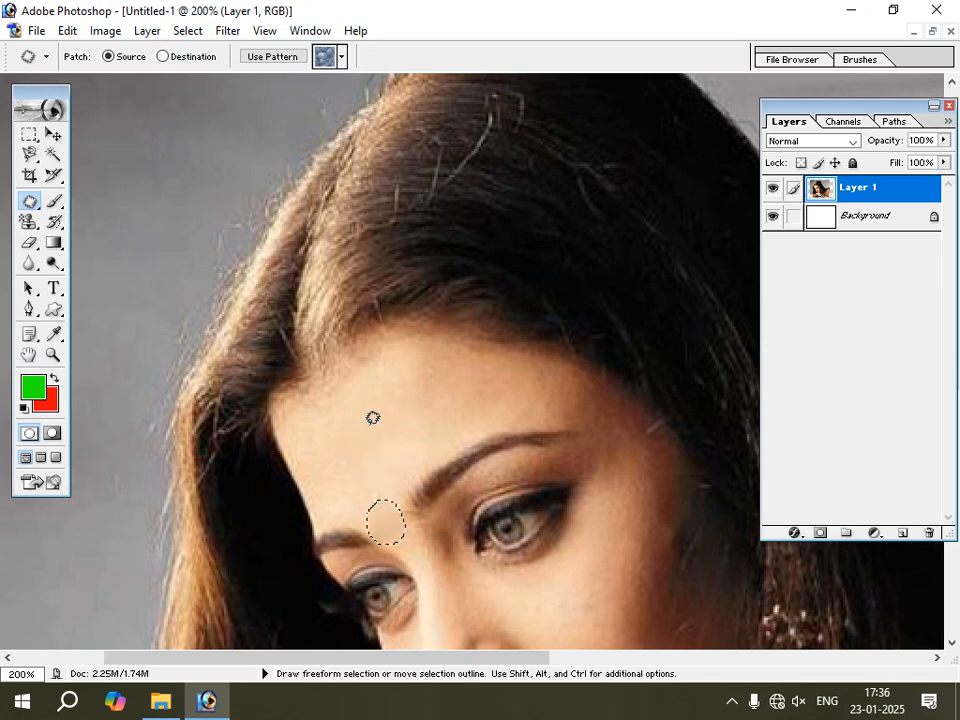
pyautogui.hotkey('ctrl', 'd')
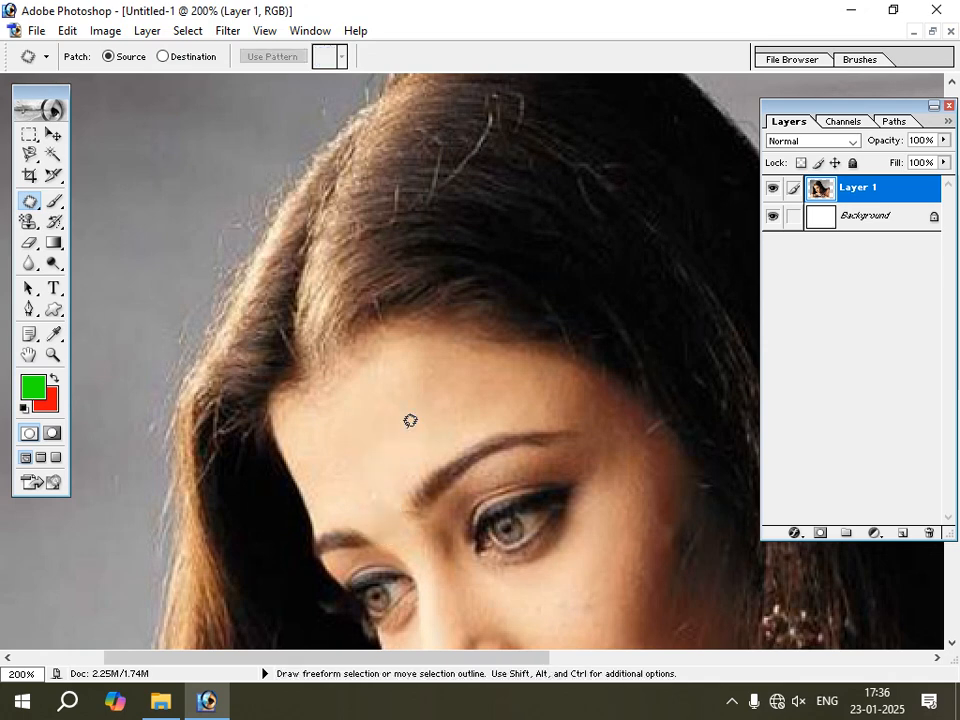
pyautogui.hotkey('ctrl', 'alt', 'z')
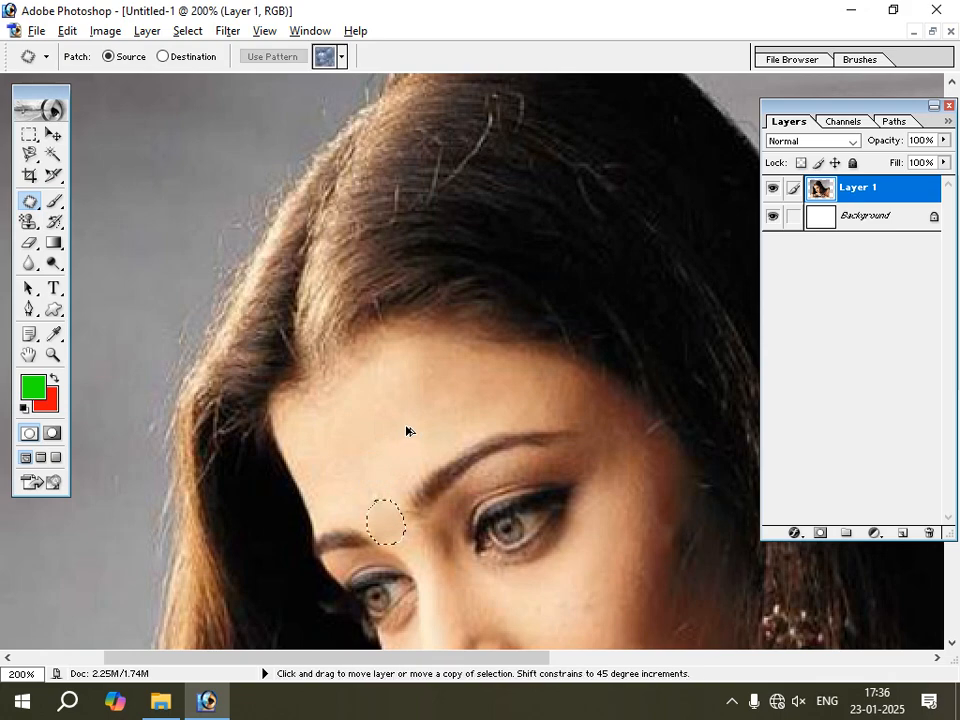
pyautogui.hotkey('ctrl', 'alt', 'z')
pyautogui.hotkey('ctrl', 'alt', 'z')
pyautogui.hotkey('ctrl', 'alt', 'z')
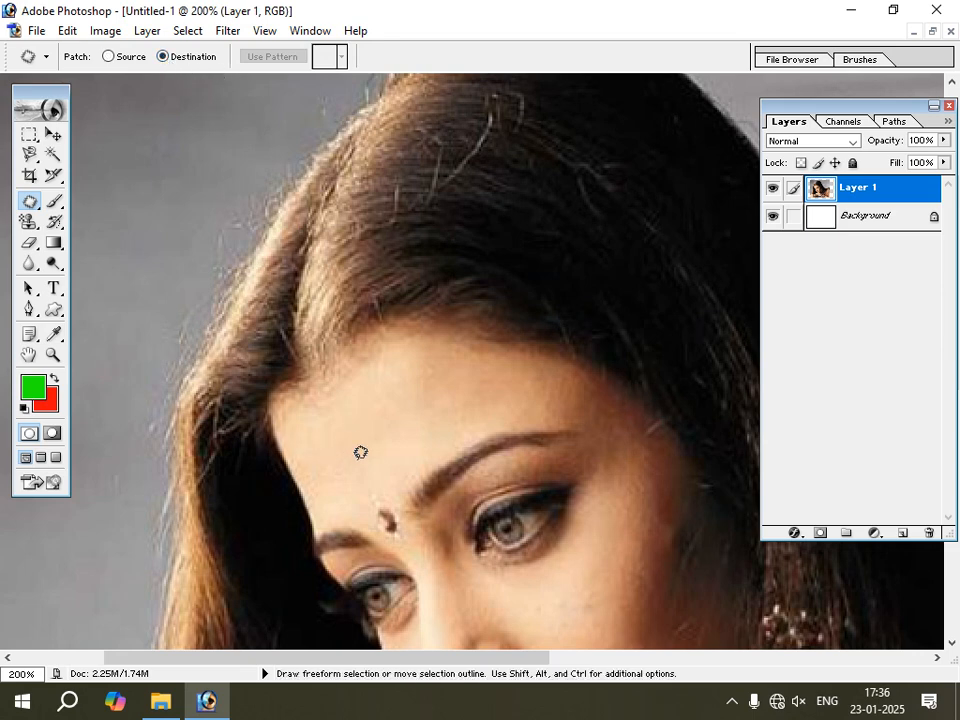
# Cover the bindi with an outlined area of forehead skin in Destination mode, undo the patch and deselect.
pyautogui.moveTo(359, 442)
pyautogui.mouseDown()
pyautogui.moveTo(364, 454)
pyautogui.moveTo(386, 436)
pyautogui.moveTo(361, 426)
pyautogui.moveTo(390, 532)
pyautogui.mouseUp()
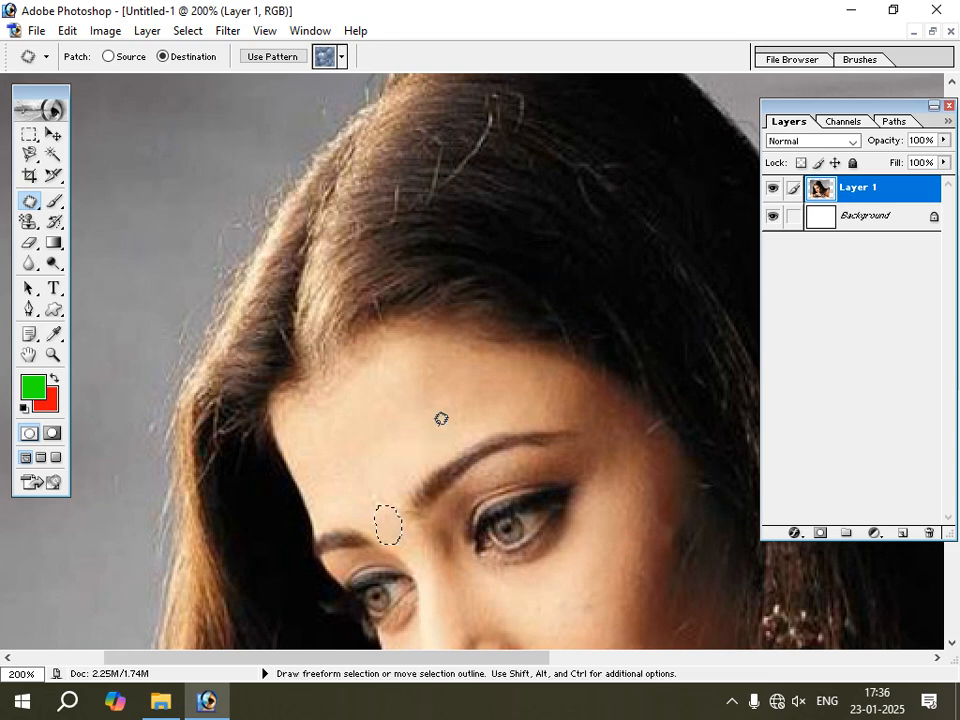
pyautogui.hotkey('ctrl', 'd')
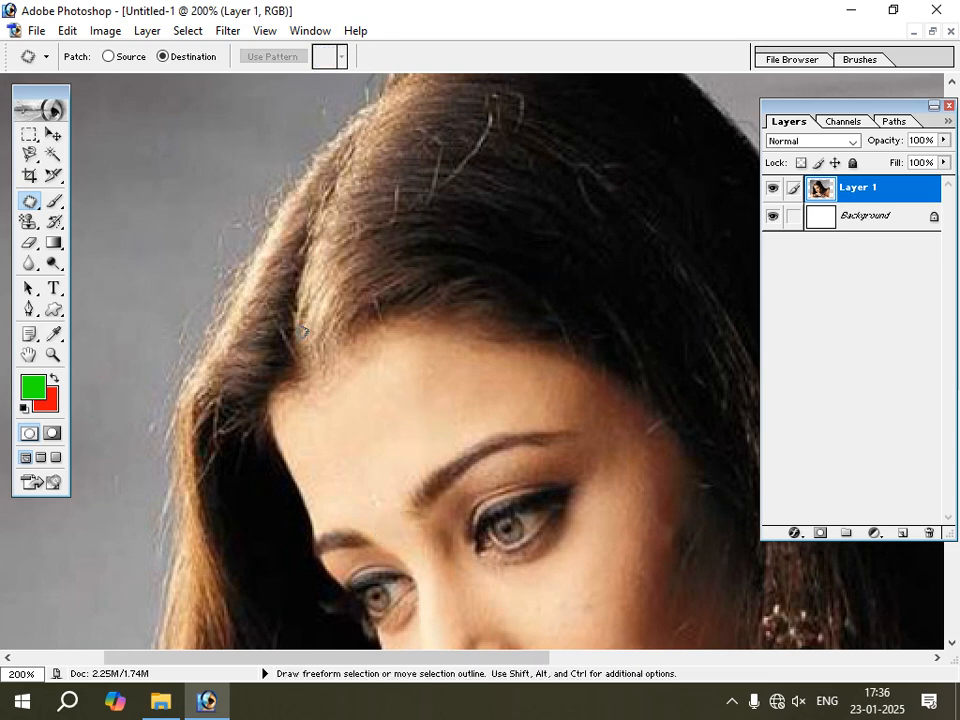
pyautogui.press('ctrl')
pyautogui.hotkey('ctrl', 'alt', 'z')
pyautogui.hotkey('ctrl', 'alt', 'z')
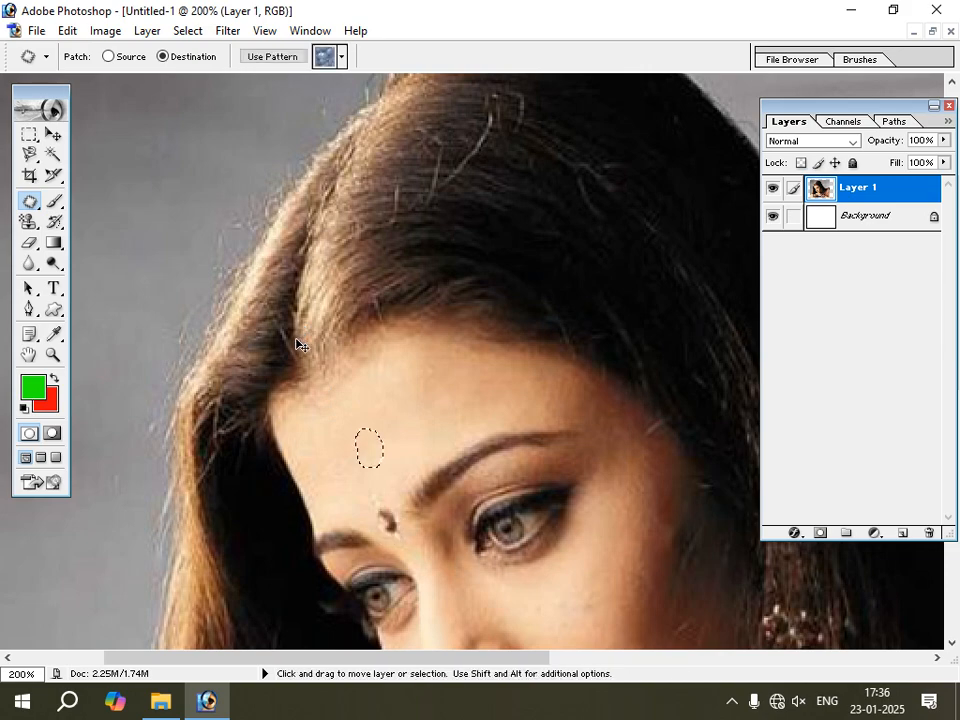
pyautogui.hotkey('ctrl', 'd')
# Outline the woman's left eye with the Patch tool in Destination mode, copy it onto her forehead and deselect.
pyautogui.scroll(-2, 419, 473)
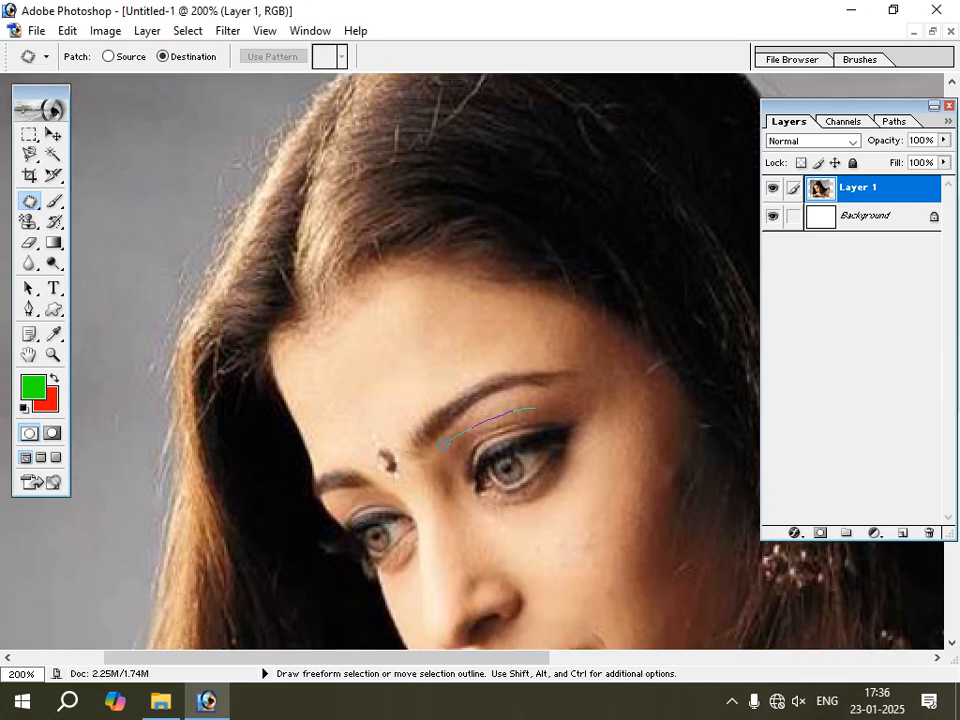
pyautogui.moveTo(441, 444)
pyautogui.mouseDown()
pyautogui.moveTo(546, 505)
pyautogui.moveTo(570, 430)
pyautogui.moveTo(529, 399)
pyautogui.mouseUp()
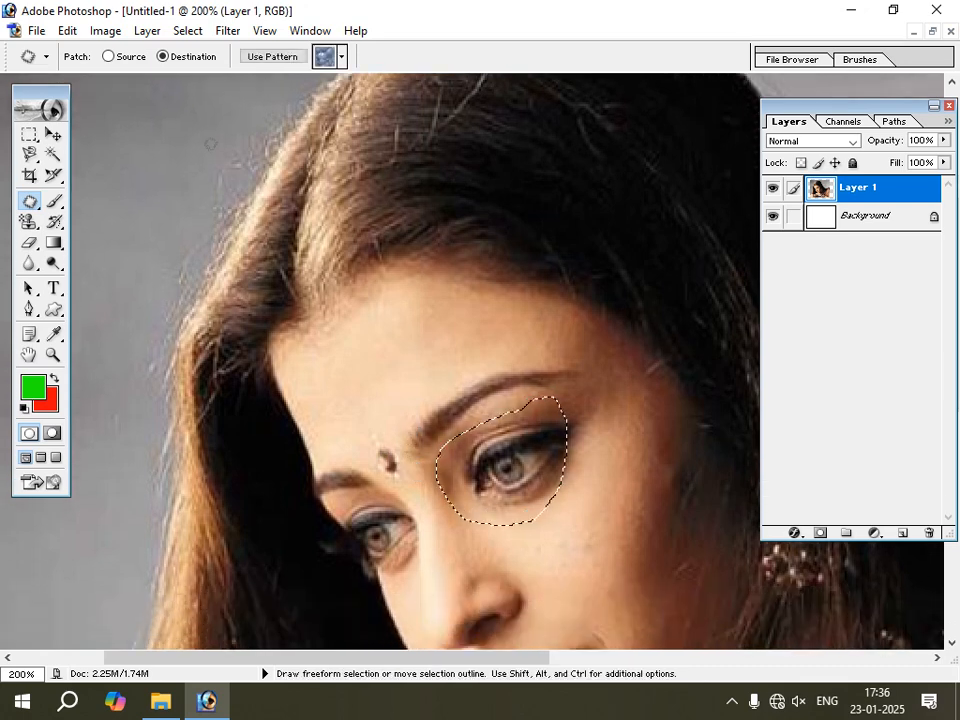
pyautogui.moveTo(516, 478); pyautogui.dragTo(391, 422)
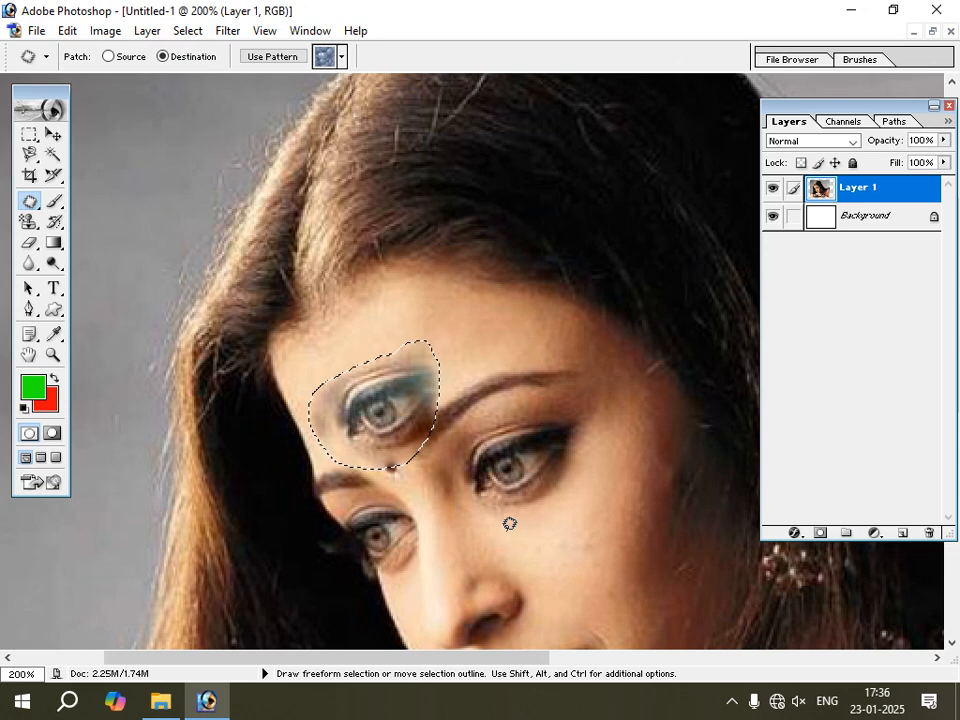
pyautogui.hotkey('ctrl', 'd')
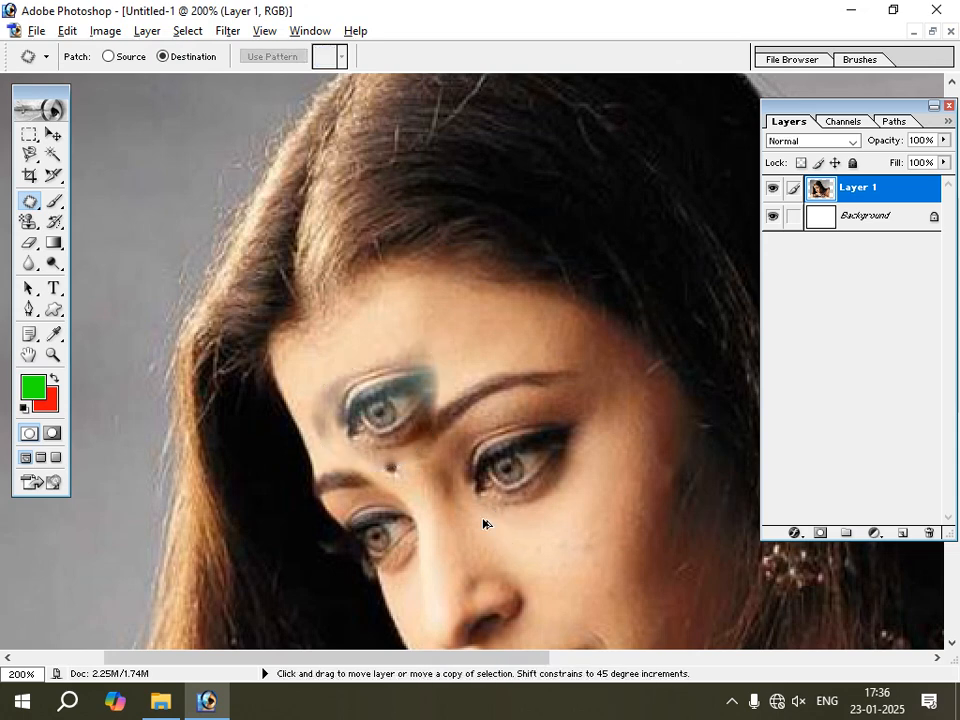
# Undo the eye patch on the forehead together with its selection.
pyautogui.hotkey('ctrl', 'alt', 'z')
pyautogui.hotkey('ctrl', 'alt', 'z')
pyautogui.hotkey('ctrl', 'alt', 'z')
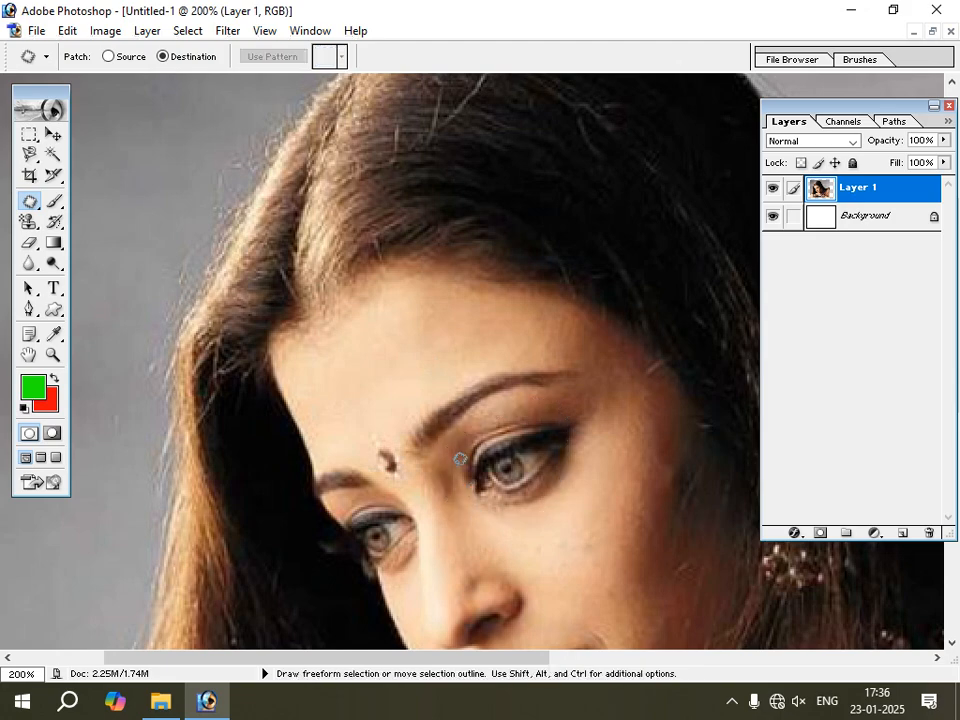
pyautogui.scroll(-5, 450, 440)
pyautogui.scroll(-1, 450, 433)
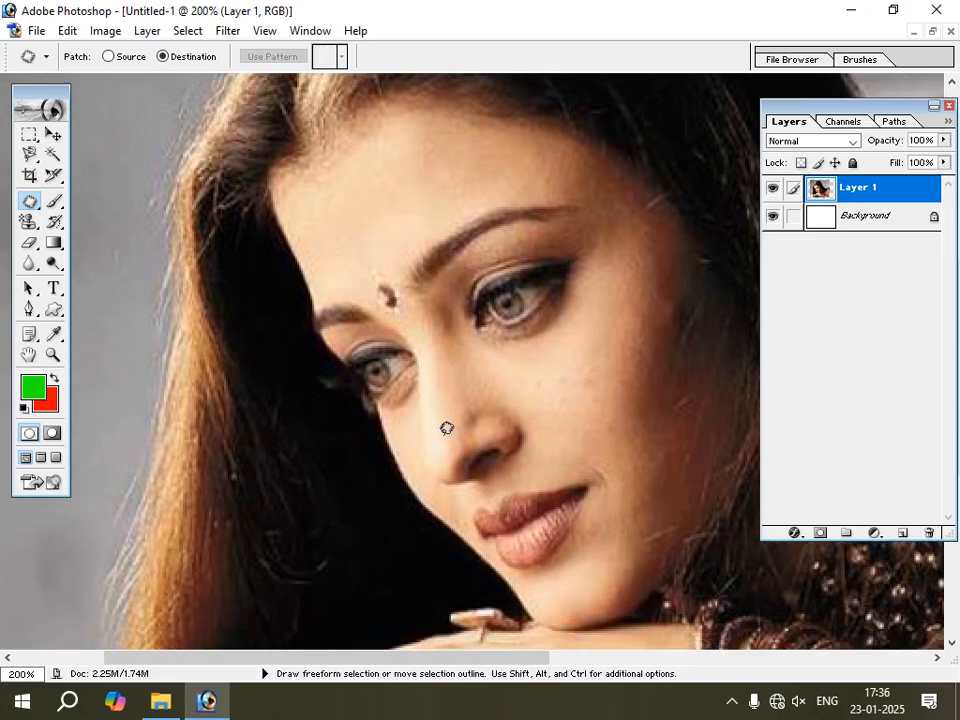
pyautogui.click(30, 200)
pyautogui.click(104, 220)
pyautogui.scroll(-2, 441, 351)
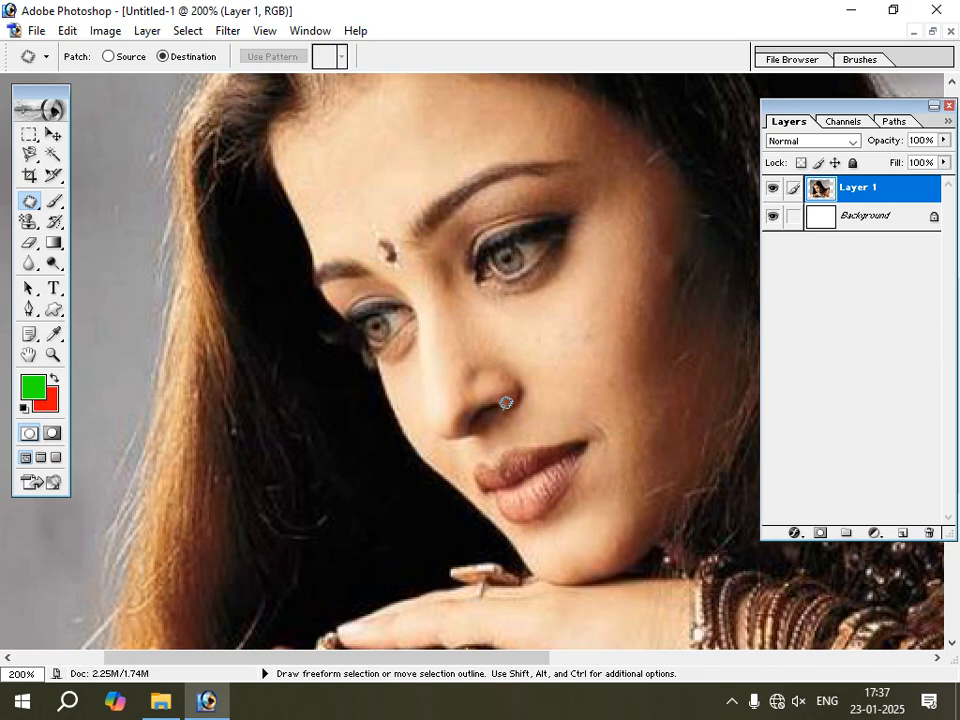
# Delete the layer holding the woman's portrait, leaving only the white background.
pyautogui.click(30, 200)
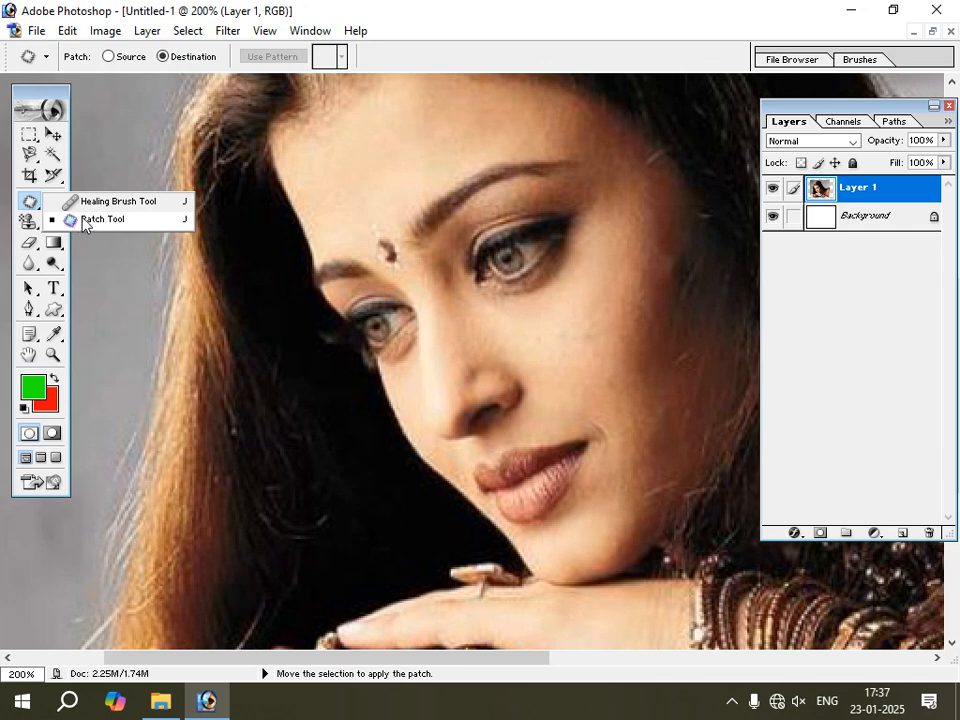
pyautogui.click(54, 134)
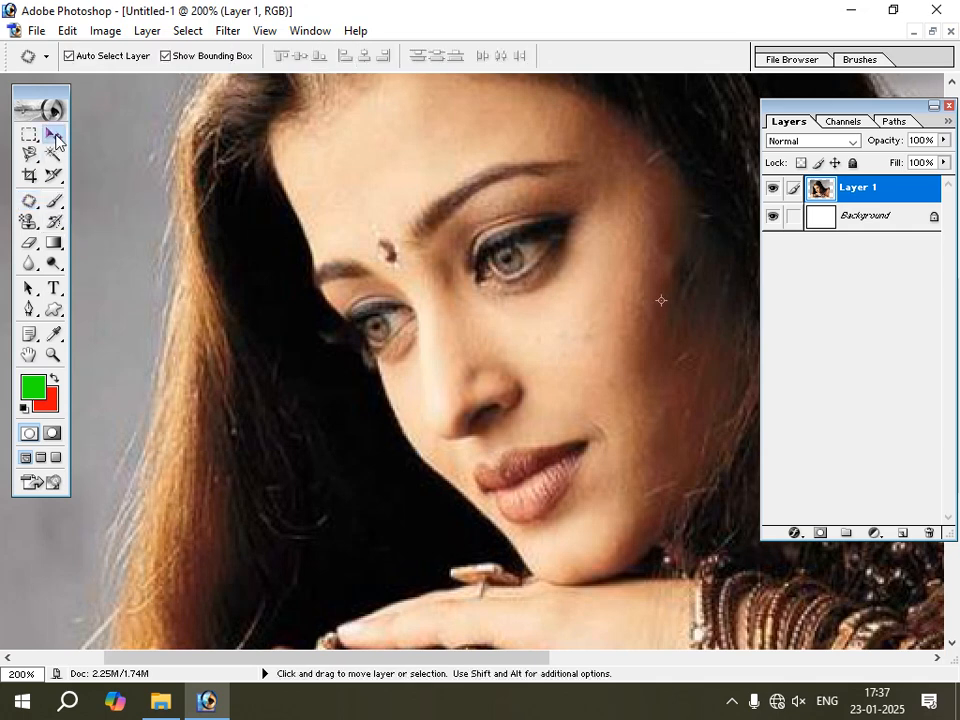
pyautogui.click(53, 355)
pyautogui.click(94, 57)
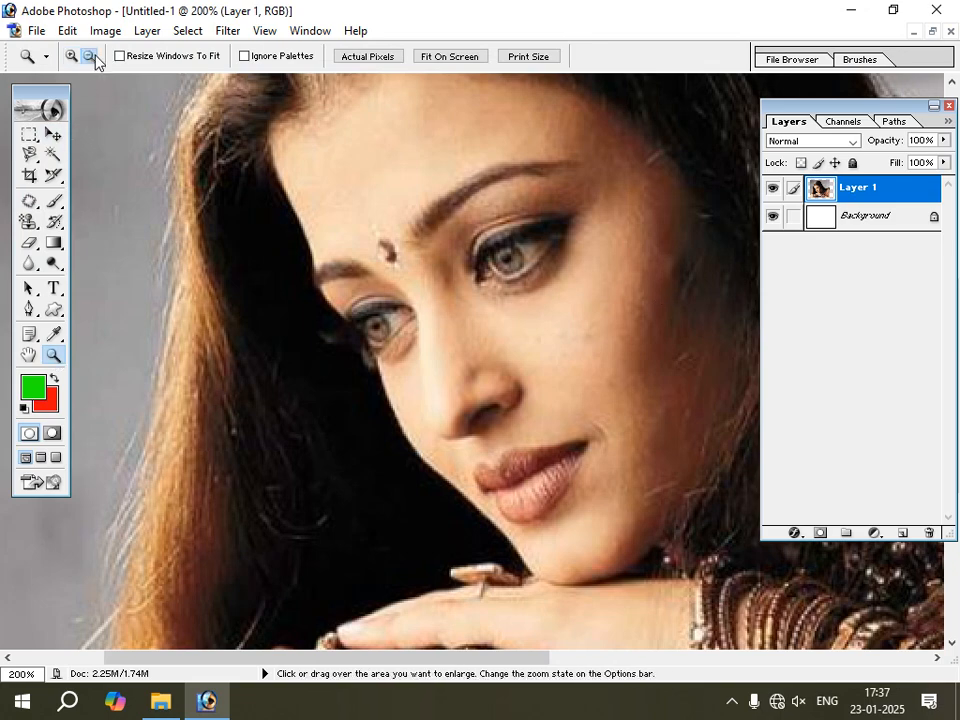
pyautogui.click(443, 313)
pyautogui.click(442, 310)
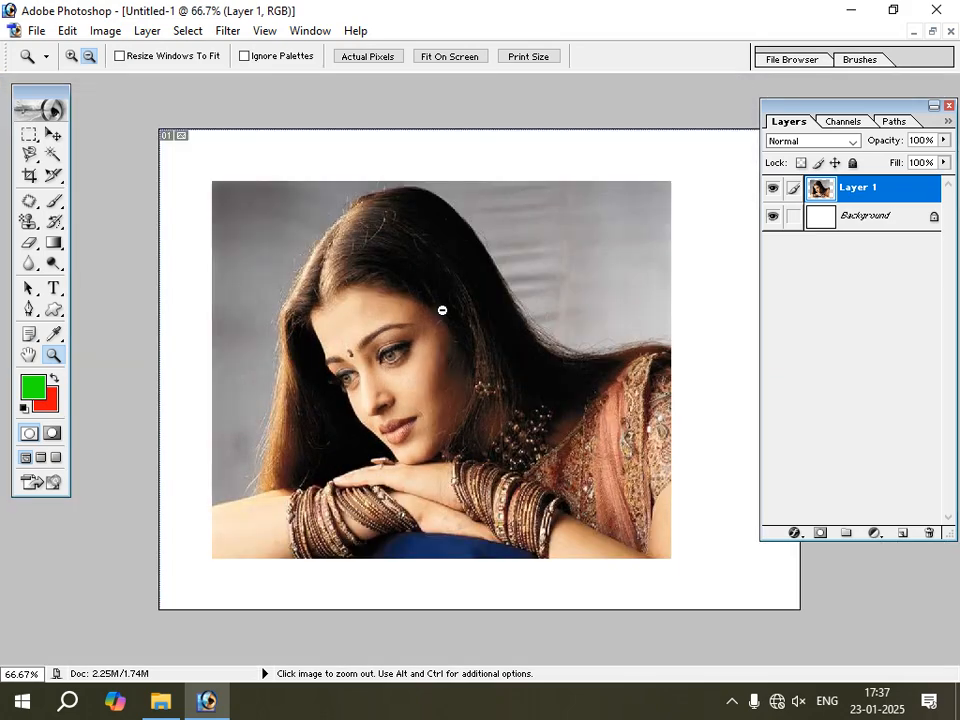
pyautogui.click(55, 134)
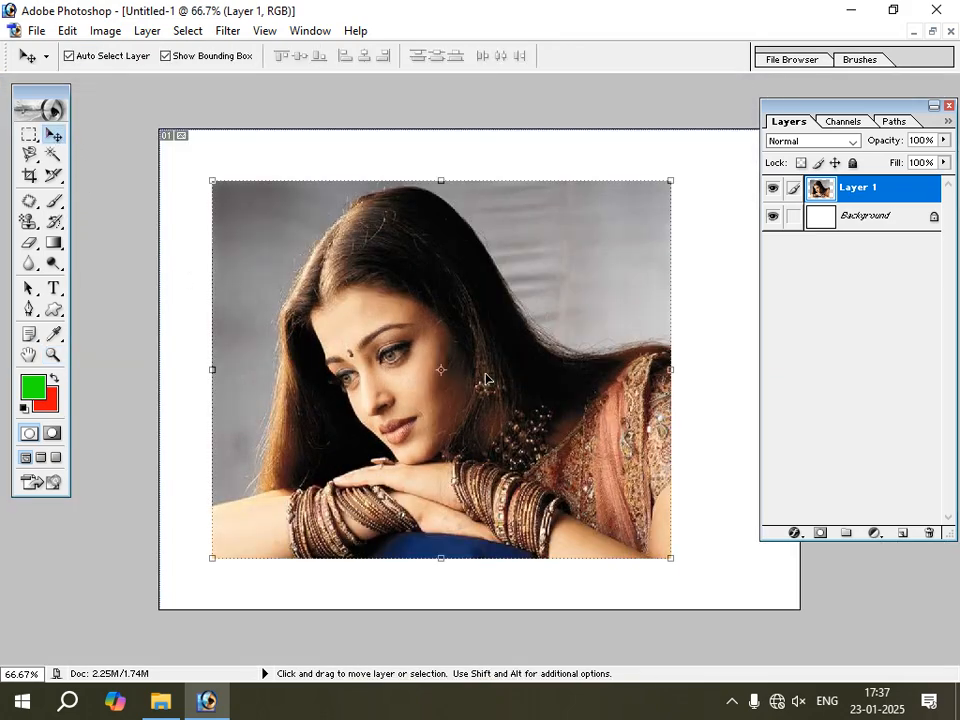
pyautogui.moveTo(489, 381); pyautogui.dragTo(447, 384)
pyautogui.click(928, 532)
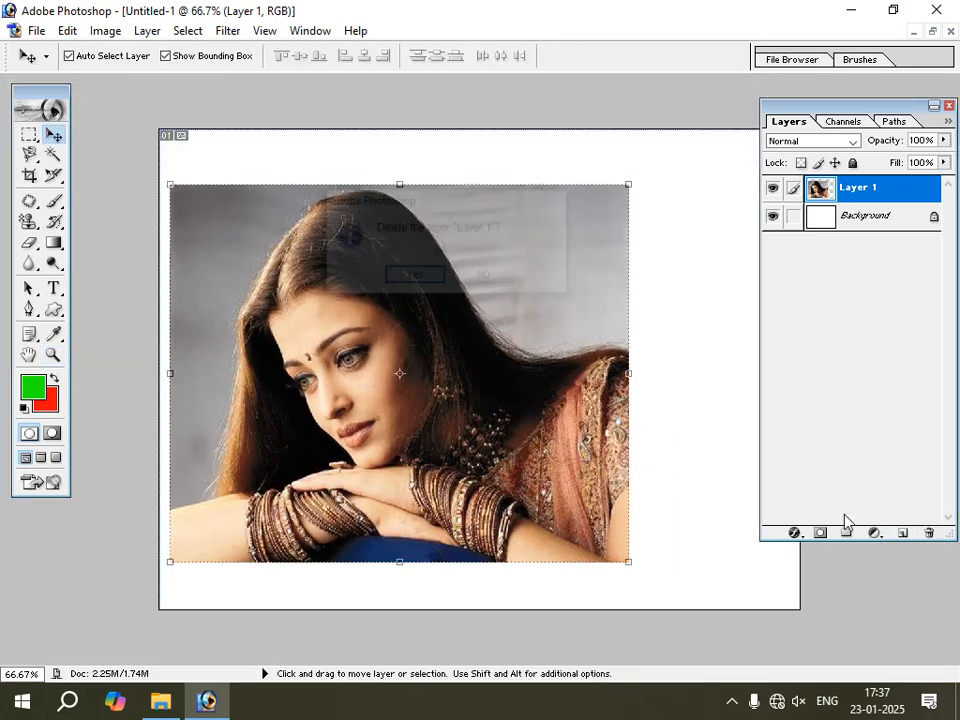
pyautogui.click(414, 276)
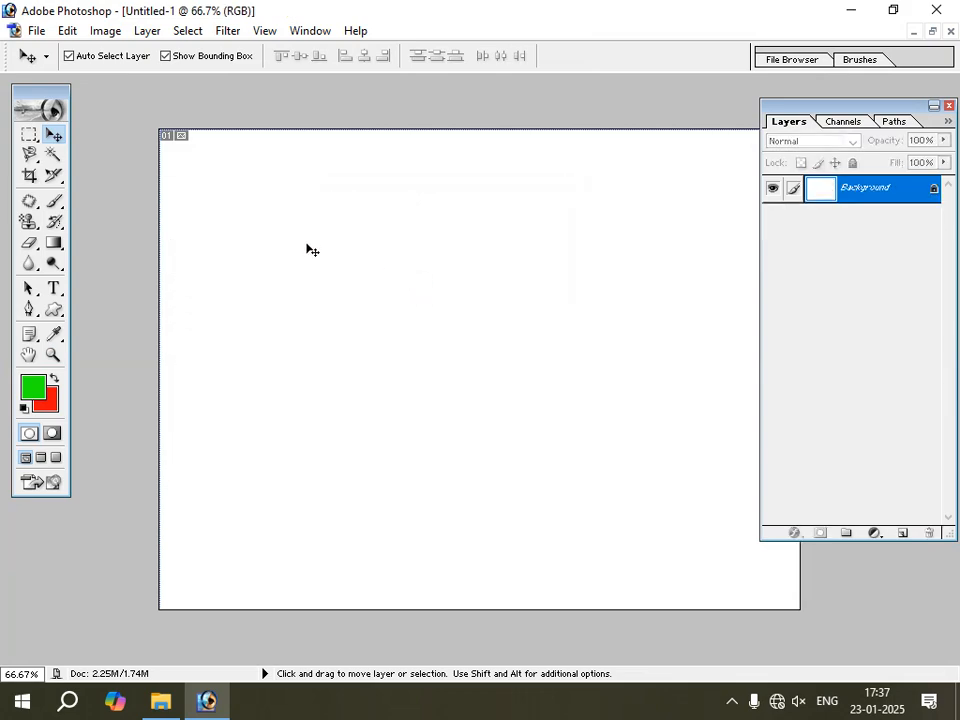
# Open the Aish1 image from the Aishwarya folder.
pyautogui.click(35, 30)
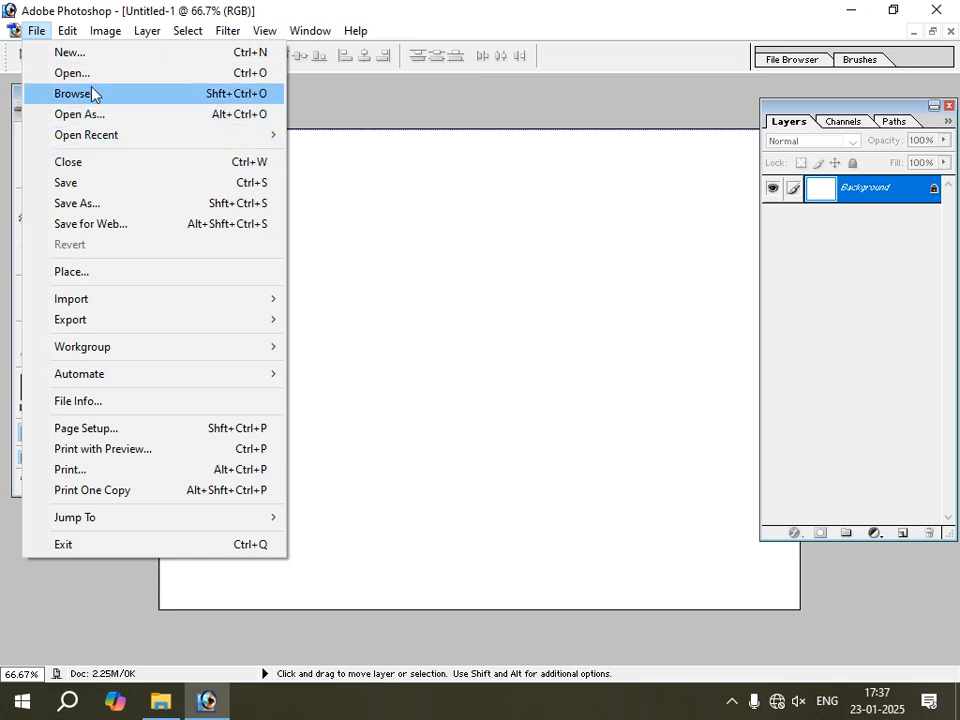
pyautogui.click(68, 75)
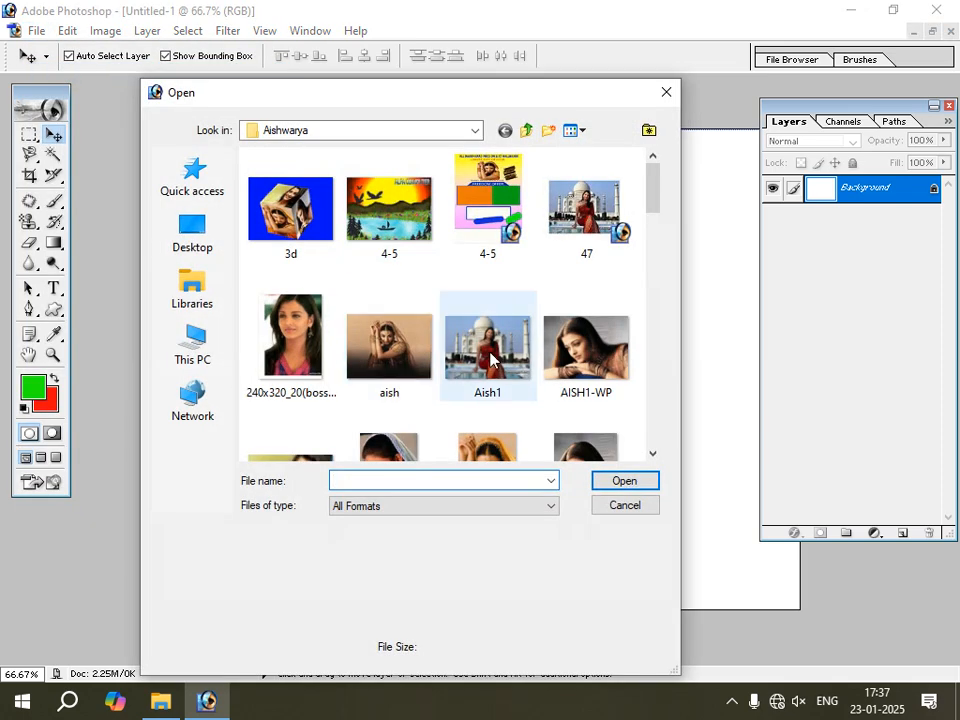
pyautogui.click(490, 360)
pyautogui.click(640, 480)
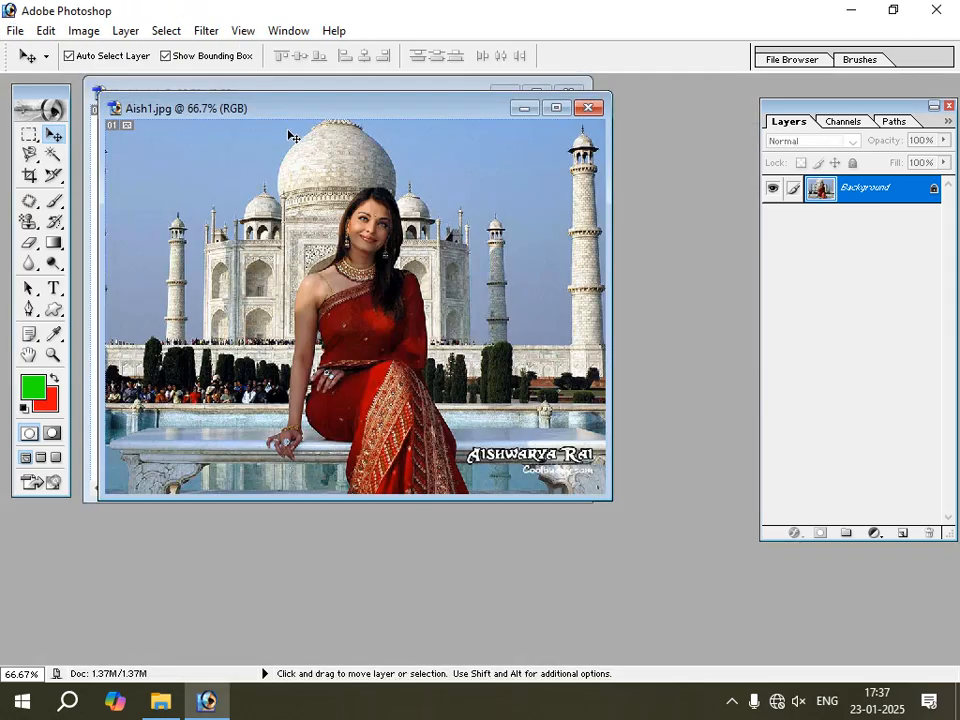
# Copy the Taj Mahal photo into Untitled-1 as a new layer, close the original image and maximize the Untitled-1 document.
pyautogui.moveTo(300, 107); pyautogui.dragTo(330, 259)
pyautogui.moveTo(335, 304); pyautogui.dragTo(327, 214)
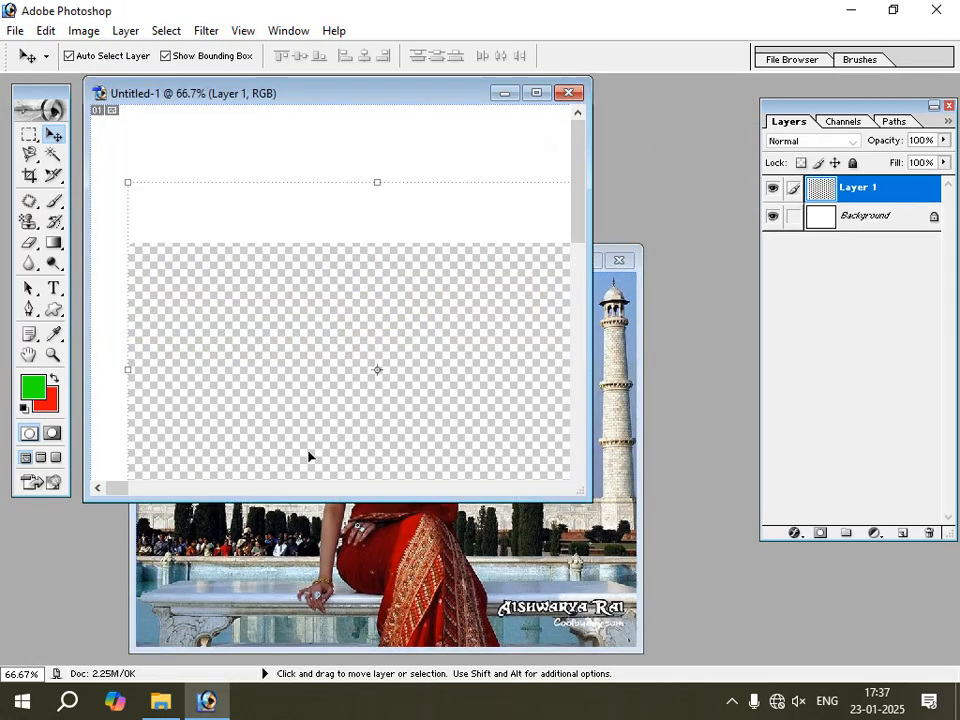
pyautogui.click(302, 540)
pyautogui.click(618, 262)
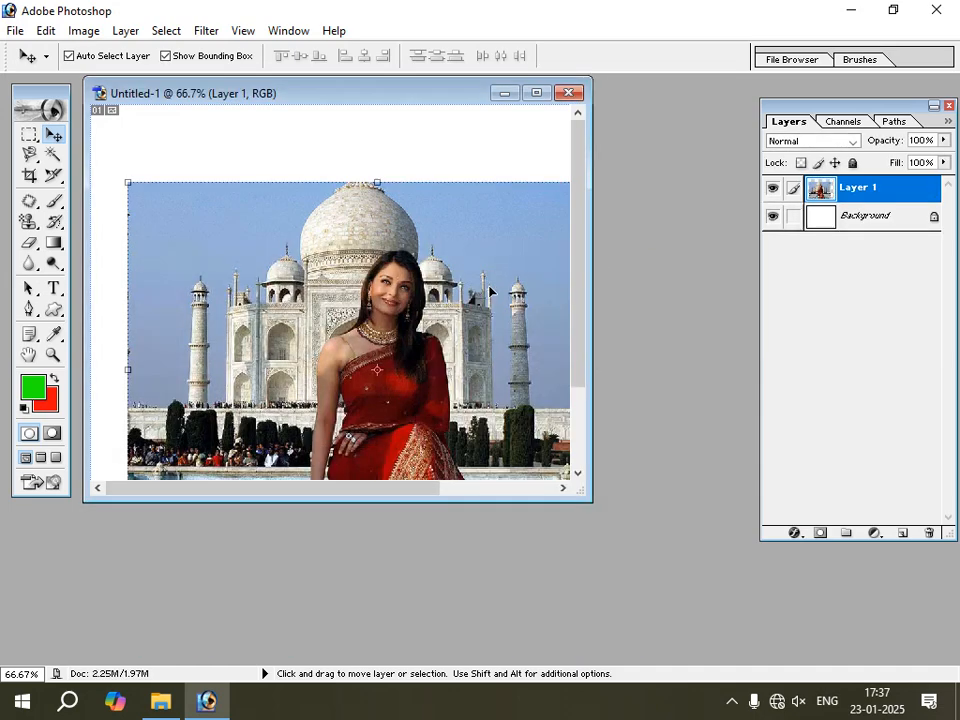
pyautogui.click(542, 96)
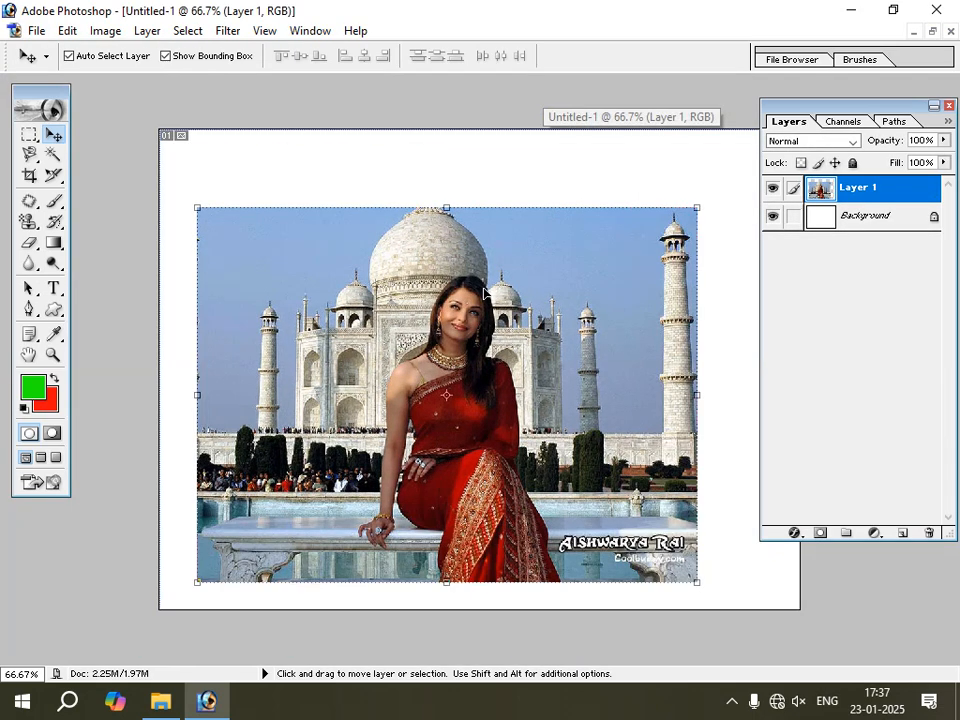
# Move the Taj Mahal photo layer upward on the canvas at 100% view.
pyautogui.click(51, 356)
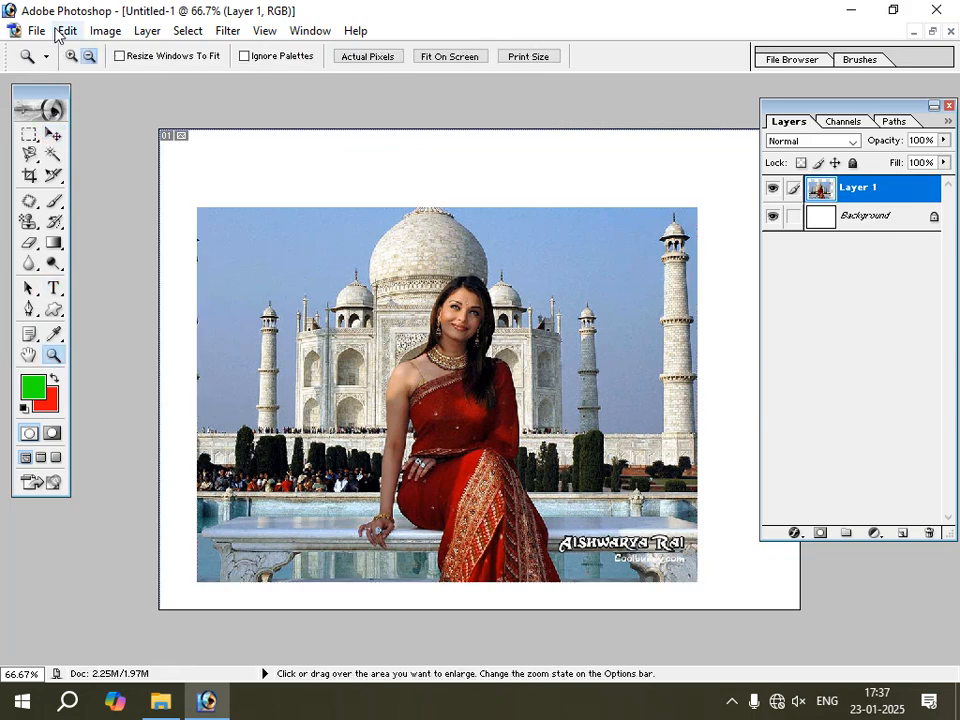
pyautogui.click(321, 285)
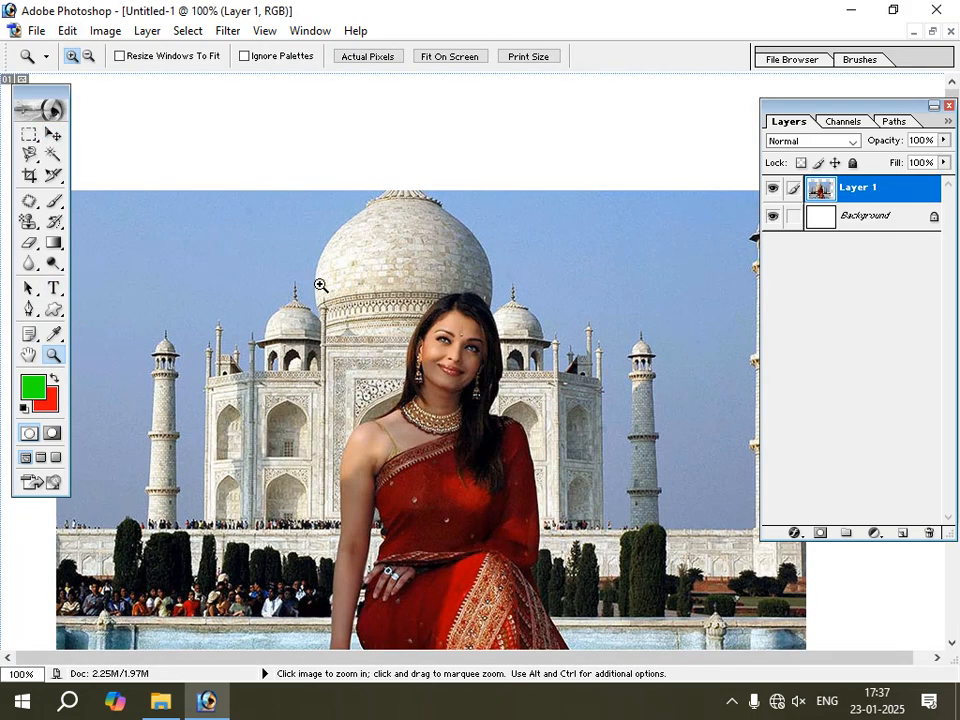
pyautogui.click(61, 139)
pyautogui.moveTo(252, 338); pyautogui.dragTo(260, 258)
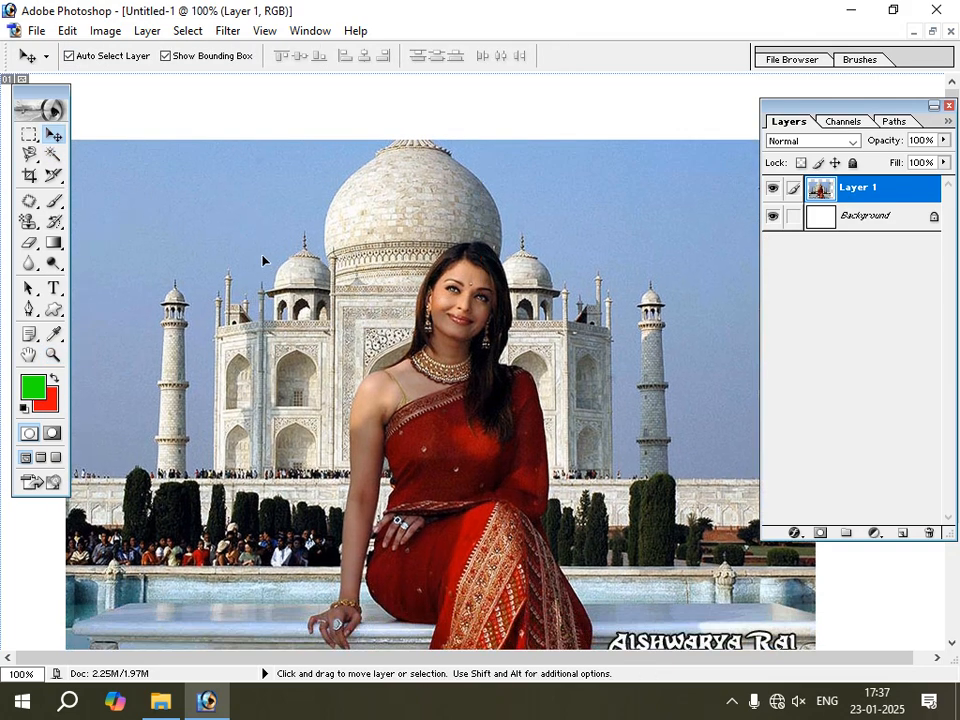
pyautogui.moveTo(404, 339); pyautogui.dragTo(409, 320)
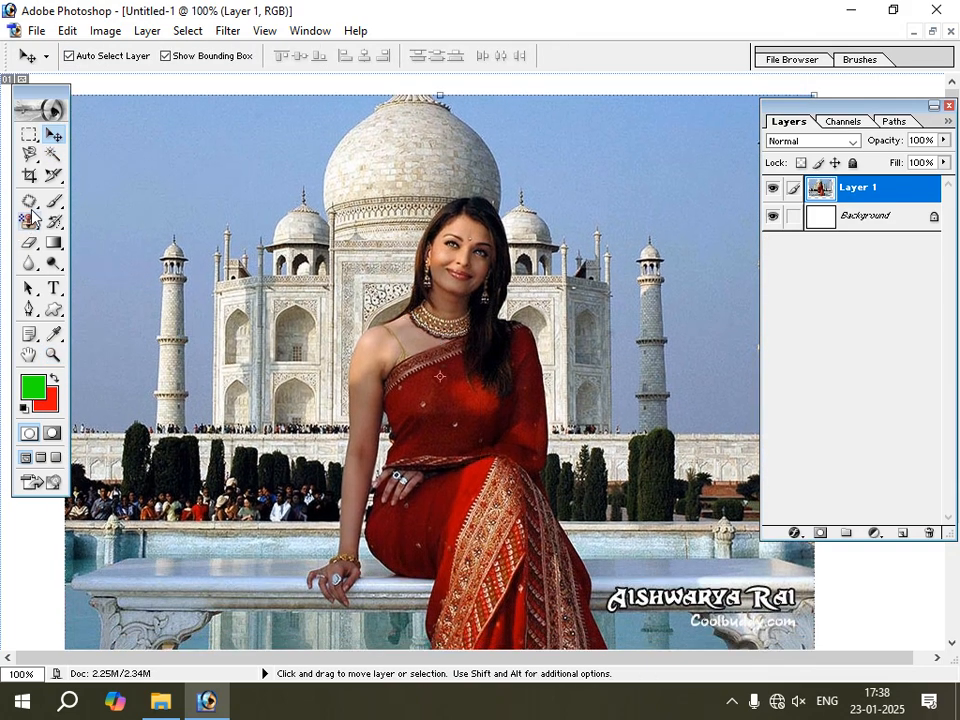
# Switch from the Patch tool to the Healing Brush tool.
pyautogui.moveTo(30, 201); pyautogui.dragTo(87, 207)
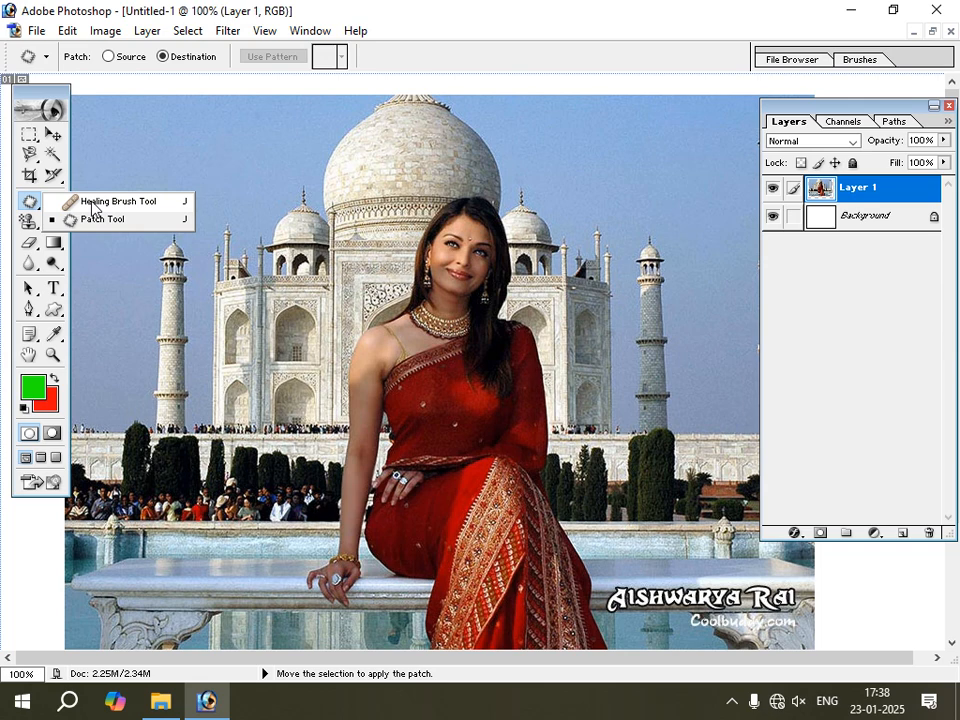
pyautogui.click(91, 204)
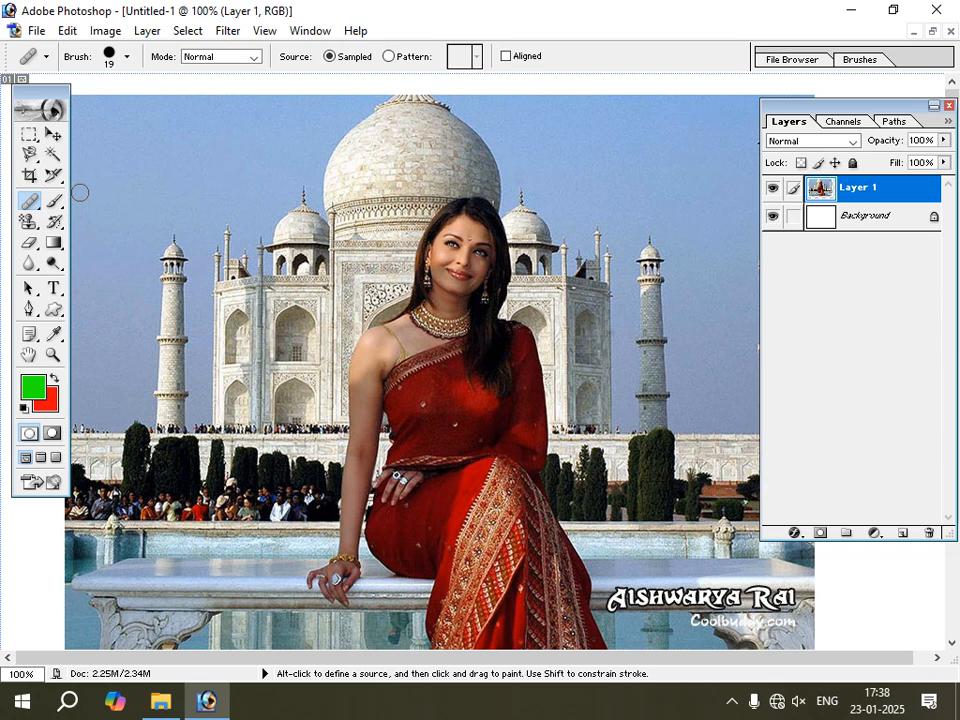
pyautogui.click(29, 201)
pyautogui.click(97, 203)
# Sample the woman's face with the Healing Brush, paint a copy in the sky beside the dome and undo it.
pyautogui.press('alt')
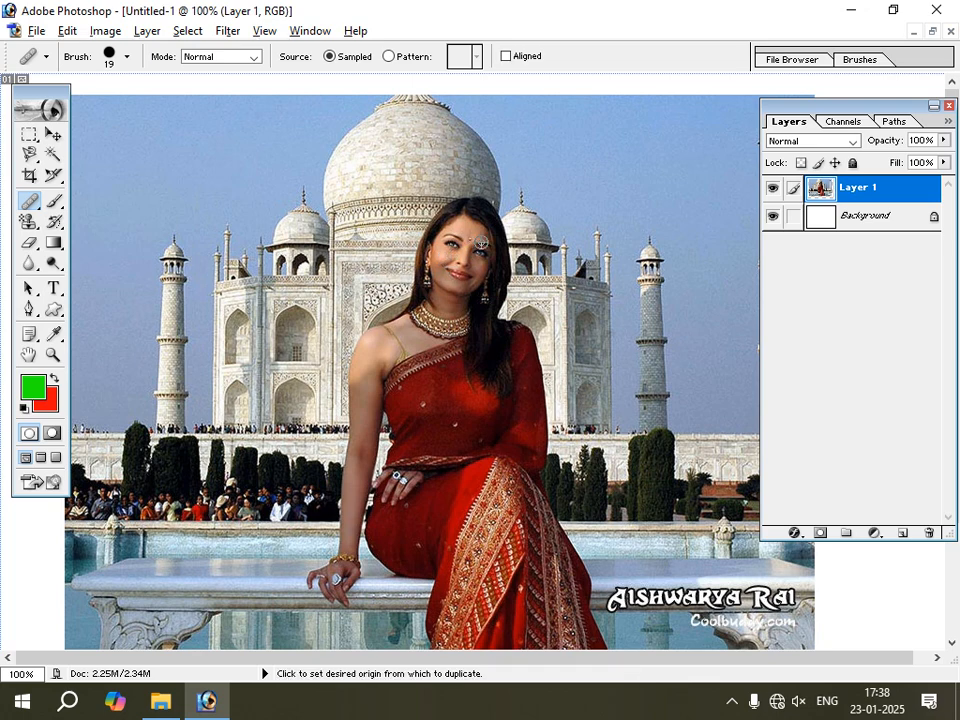
pyautogui.keyDown('alt'); pyautogui.click(469, 254); pyautogui.keyUp('alt')
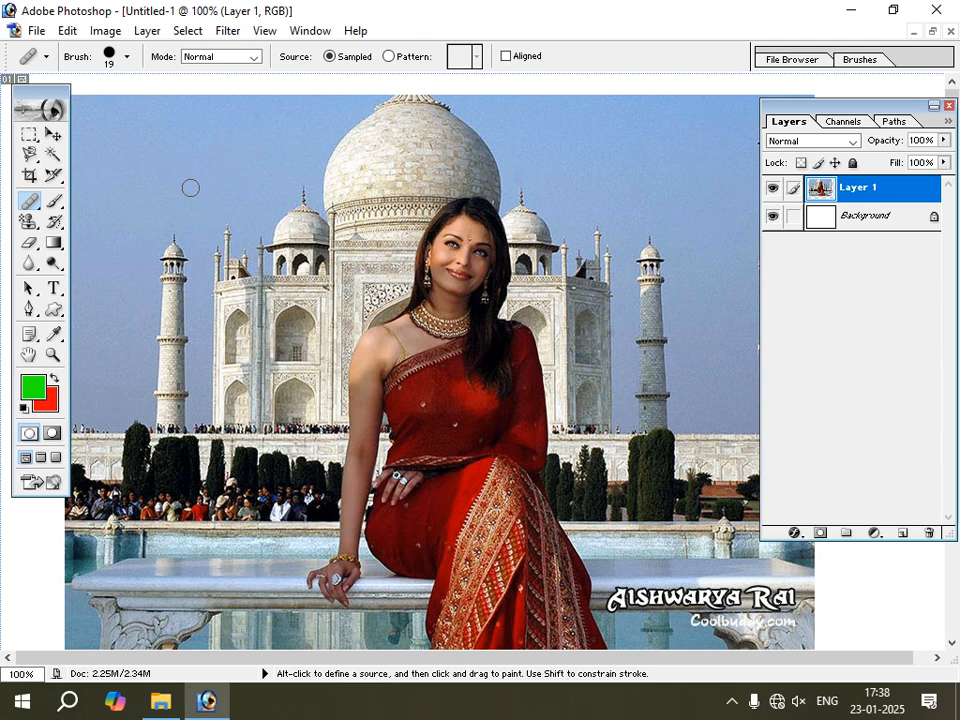
pyautogui.moveTo(190, 188)
pyautogui.mouseDown()
pyautogui.moveTo(224, 199)
pyautogui.moveTo(193, 222)
pyautogui.moveTo(167, 183)
pyautogui.moveTo(187, 160)
pyautogui.moveTo(226, 197)
pyautogui.moveTo(211, 229)
pyautogui.moveTo(164, 174)
pyautogui.moveTo(188, 159)
pyautogui.moveTo(219, 182)
pyautogui.moveTo(210, 203)
pyautogui.moveTo(201, 193)
pyautogui.moveTo(220, 180)
pyautogui.moveTo(218, 210)
pyautogui.moveTo(204, 211)
pyautogui.moveTo(187, 192)
pyautogui.moveTo(200, 210)
pyautogui.moveTo(193, 236)
pyautogui.moveTo(167, 198)
pyautogui.moveTo(191, 253)
pyautogui.moveTo(211, 237)
pyautogui.moveTo(185, 257)
pyautogui.moveTo(157, 224)
pyautogui.moveTo(158, 175)
pyautogui.moveTo(175, 147)
pyautogui.moveTo(211, 157)
pyautogui.moveTo(225, 190)
pyautogui.moveTo(228, 232)
pyautogui.moveTo(184, 242)
pyautogui.moveTo(153, 199)
pyautogui.moveTo(150, 157)
pyautogui.moveTo(183, 137)
pyautogui.moveTo(222, 158)
pyautogui.moveTo(238, 186)
pyautogui.moveTo(241, 225)
pyautogui.moveTo(222, 237)
pyautogui.moveTo(195, 233)
pyautogui.moveTo(181, 193)
pyautogui.moveTo(189, 174)
pyautogui.moveTo(219, 182)
pyautogui.moveTo(215, 264)
pyautogui.moveTo(152, 248)
pyautogui.moveTo(141, 187)
pyautogui.moveTo(210, 158)
pyautogui.moveTo(256, 207)
pyautogui.moveTo(242, 256)
pyautogui.moveTo(205, 277)
pyautogui.moveTo(237, 171)
pyautogui.moveTo(145, 247)
pyautogui.moveTo(141, 226)
pyautogui.moveTo(187, 286)
pyautogui.mouseUp()
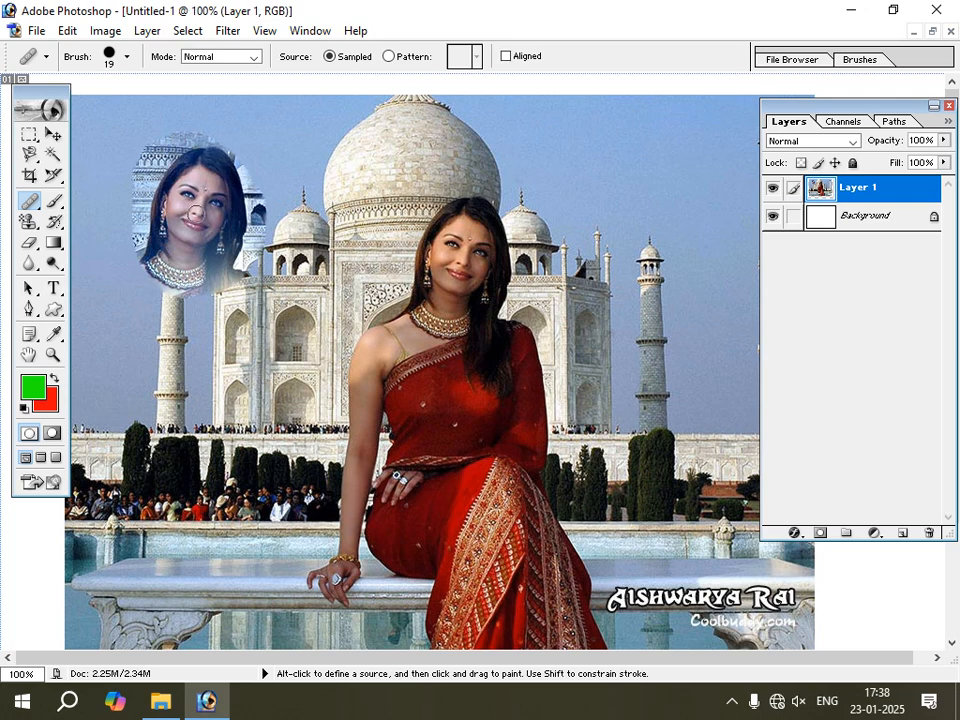
pyautogui.hotkey('ctrl', 'alt', 'z')
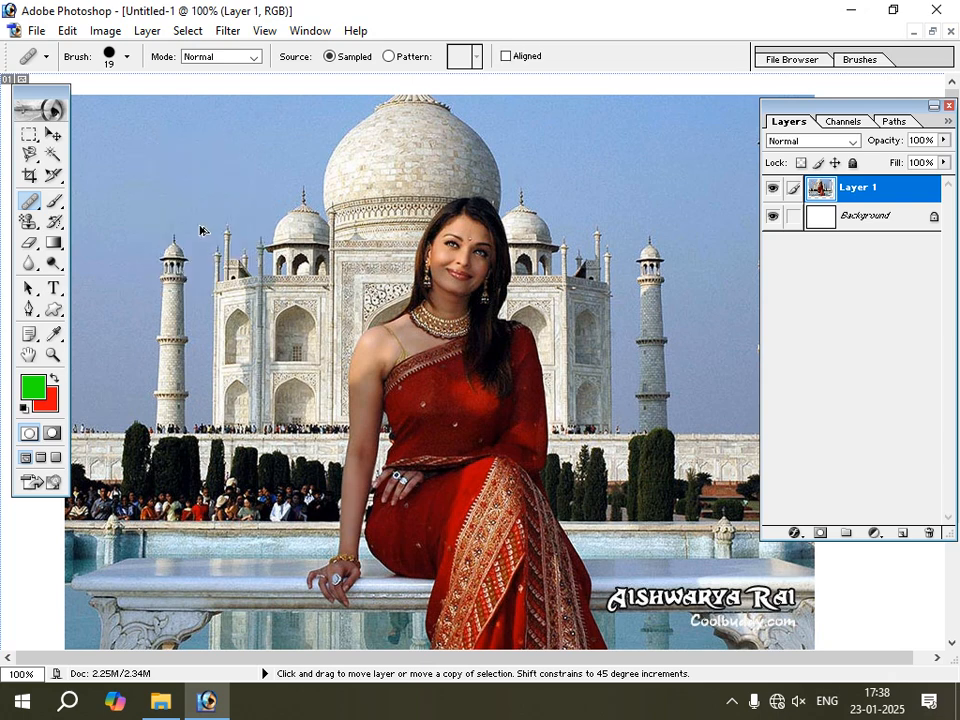
pyautogui.hotkey('ctrl', 'alt', 'z')
pyautogui.hotkey('ctrl', 'alt', 'z')
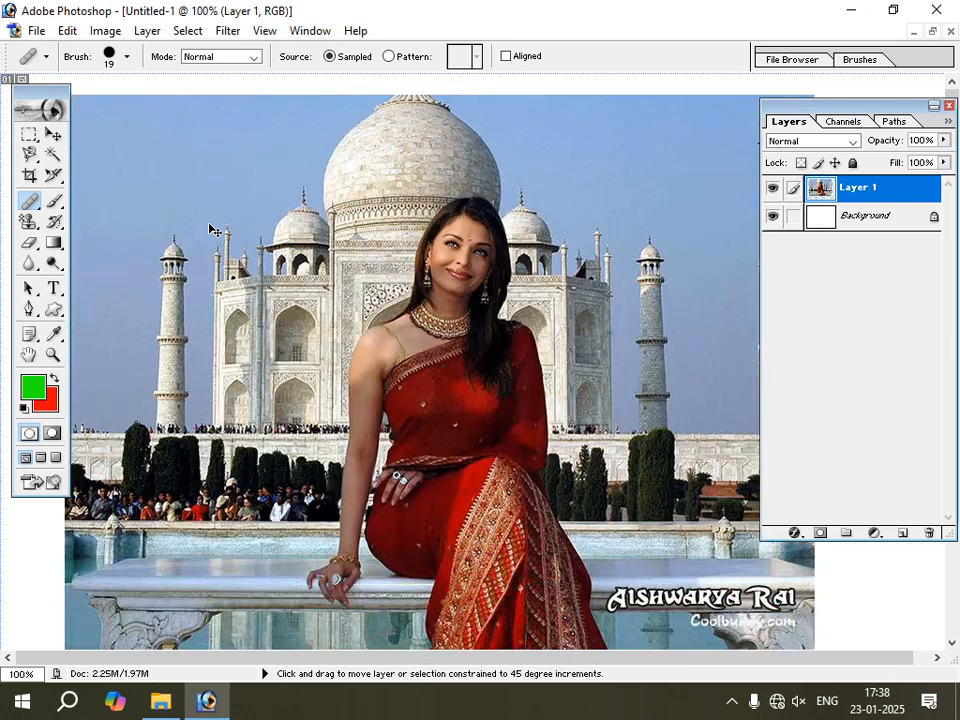
# Enlarge the Healing Brush to a diameter of 70 px.
pyautogui.click(127, 57)
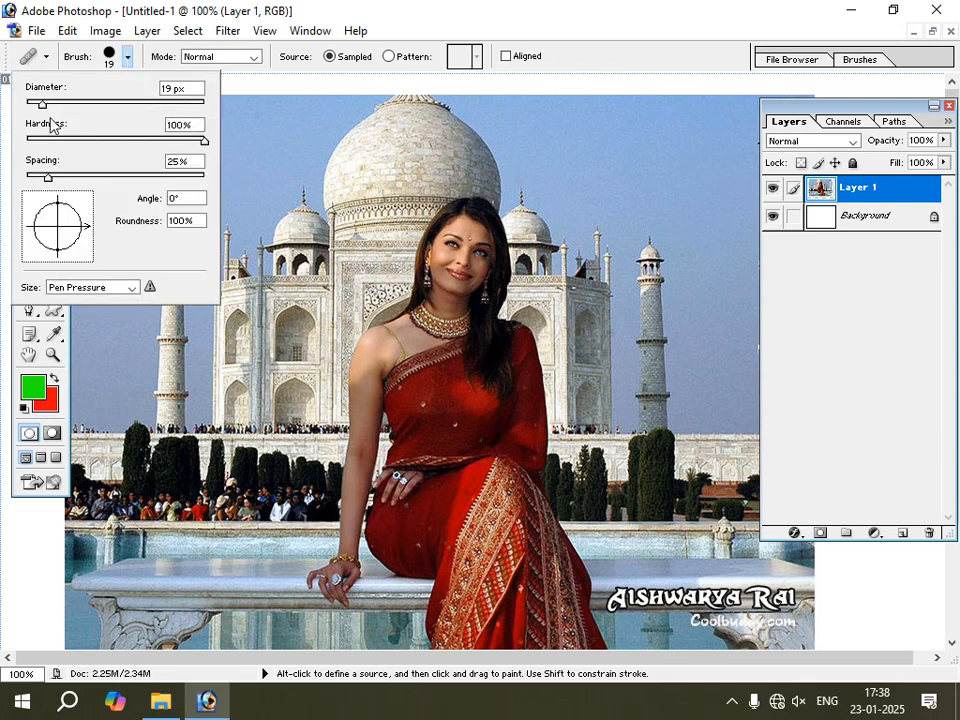
pyautogui.click(258, 137)
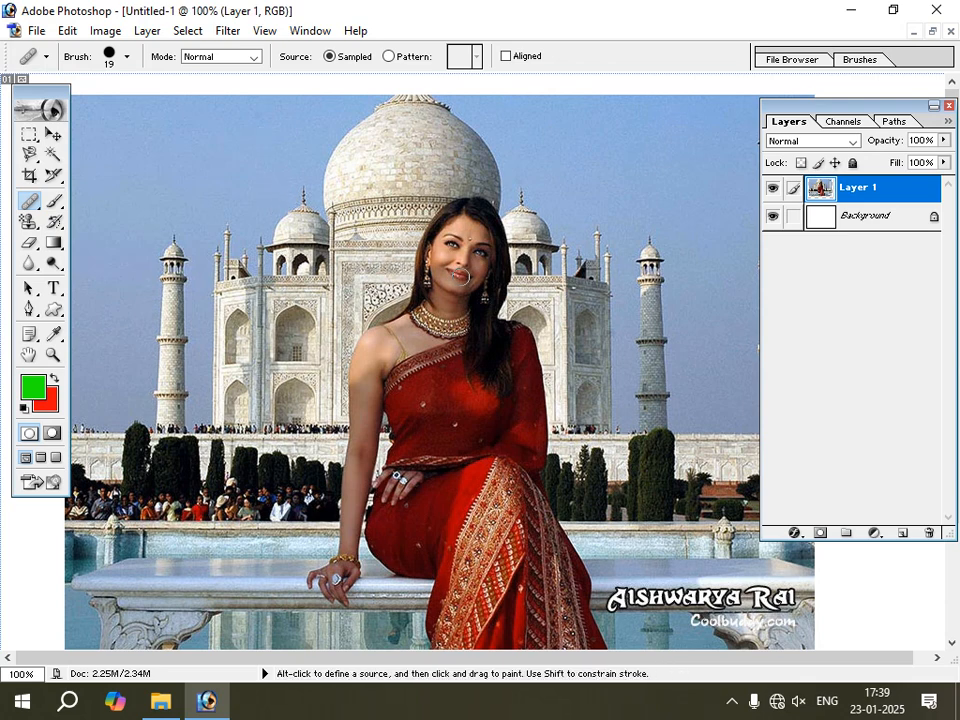
pyautogui.press(']')
pyautogui.press(']')
pyautogui.press(']')
pyautogui.press(']')
pyautogui.press(']')
# Sample the woman's necklace area, paint copies of the seated woman on both sides of her and undo both copies.
pyautogui.press('alt')
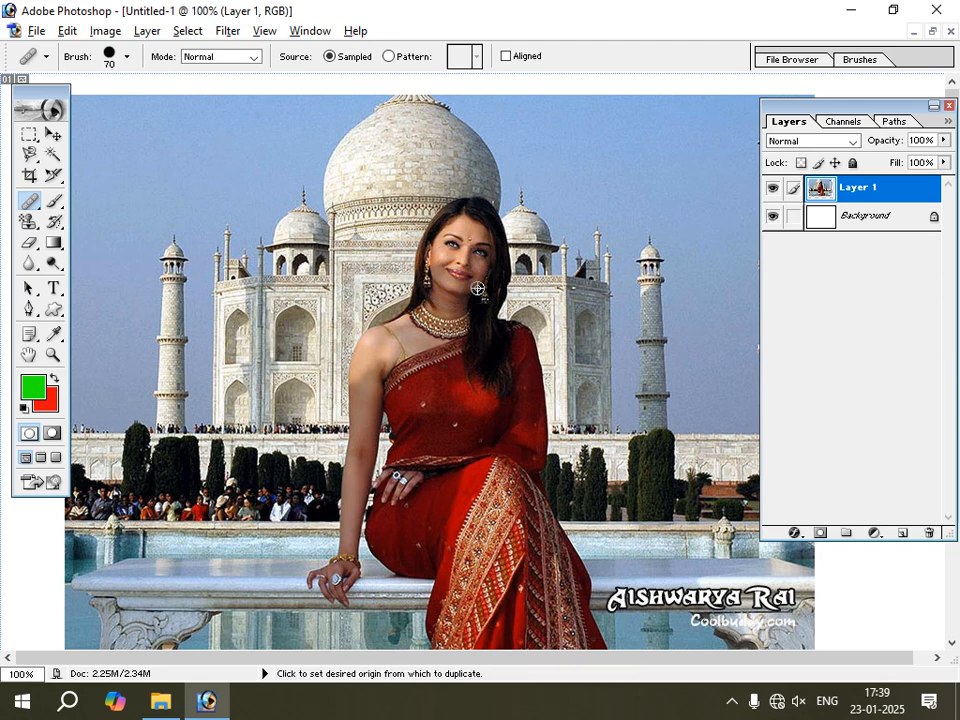
pyautogui.keyDown('alt'); pyautogui.click(449, 324); pyautogui.keyUp('alt')
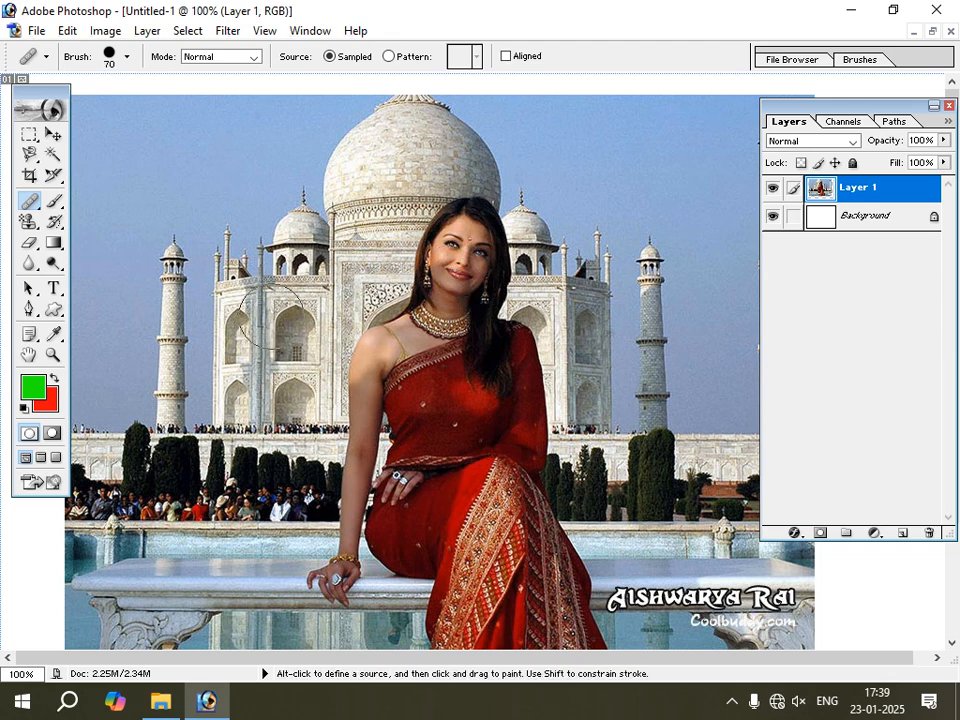
pyautogui.moveTo(153, 236)
pyautogui.mouseDown()
pyautogui.moveTo(160, 280)
pyautogui.moveTo(222, 318)
pyautogui.moveTo(193, 194)
pyautogui.moveTo(122, 210)
pyautogui.moveTo(126, 263)
pyautogui.moveTo(163, 322)
pyautogui.moveTo(105, 305)
pyautogui.moveTo(233, 385)
pyautogui.moveTo(100, 365)
pyautogui.moveTo(95, 383)
pyautogui.moveTo(140, 422)
pyautogui.moveTo(268, 482)
pyautogui.moveTo(185, 558)
pyautogui.moveTo(70, 505)
pyautogui.moveTo(148, 528)
pyautogui.moveTo(100, 575)
pyautogui.moveTo(168, 565)
pyautogui.moveTo(240, 608)
pyautogui.moveTo(165, 620)
pyautogui.moveTo(245, 540)
pyautogui.moveTo(275, 395)
pyautogui.moveTo(272, 283)
pyautogui.moveTo(235, 224)
pyautogui.moveTo(189, 183)
pyautogui.moveTo(130, 170)
pyautogui.moveTo(72, 175)
pyautogui.mouseUp()
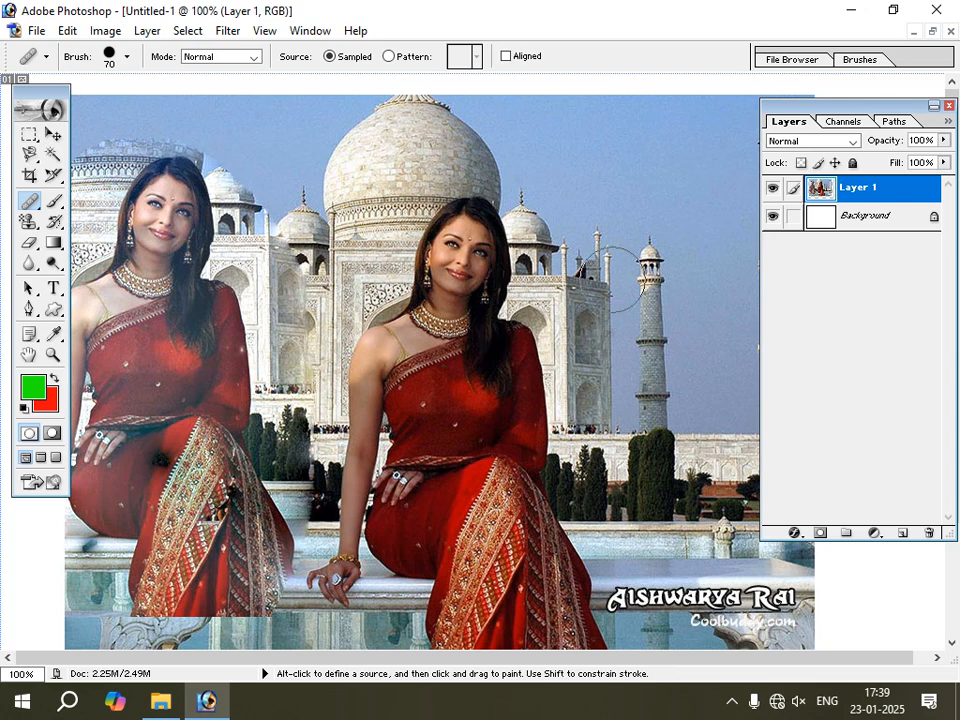
pyautogui.moveTo(658, 288)
pyautogui.mouseDown()
pyautogui.moveTo(659, 220)
pyautogui.moveTo(597, 285)
pyautogui.moveTo(686, 263)
pyautogui.moveTo(643, 347)
pyautogui.moveTo(595, 253)
pyautogui.moveTo(592, 330)
pyautogui.moveTo(630, 407)
pyautogui.moveTo(625, 289)
pyautogui.moveTo(709, 381)
pyautogui.moveTo(681, 436)
pyautogui.moveTo(580, 343)
pyautogui.moveTo(575, 393)
pyautogui.moveTo(667, 473)
pyautogui.moveTo(654, 518)
pyautogui.moveTo(560, 438)
pyautogui.moveTo(567, 462)
pyautogui.moveTo(647, 427)
pyautogui.moveTo(705, 506)
pyautogui.moveTo(589, 489)
pyautogui.moveTo(597, 530)
pyautogui.moveTo(701, 500)
pyautogui.moveTo(733, 566)
pyautogui.moveTo(586, 566)
pyautogui.moveTo(750, 617)
pyautogui.moveTo(666, 636)
pyautogui.moveTo(636, 578)
pyautogui.moveTo(708, 458)
pyautogui.moveTo(713, 322)
pyautogui.moveTo(740, 480)
pyautogui.moveTo(734, 375)
pyautogui.moveTo(697, 255)
pyautogui.moveTo(653, 226)
pyautogui.moveTo(655, 240)
pyautogui.moveTo(580, 245)
pyautogui.moveTo(580, 230)
pyautogui.moveTo(662, 235)
pyautogui.moveTo(693, 267)
pyautogui.mouseUp()
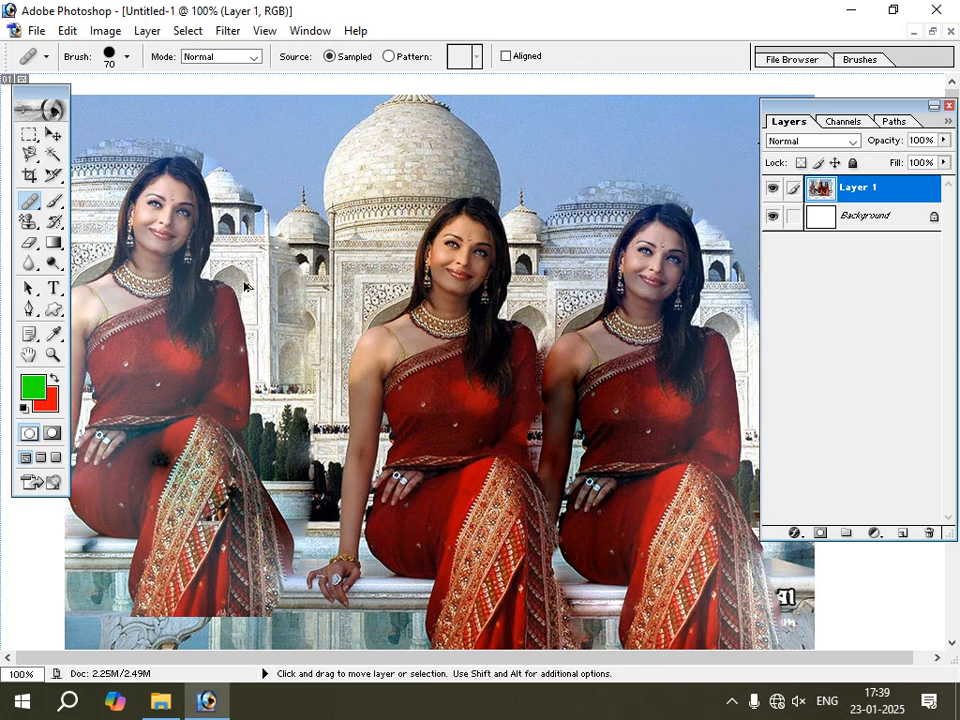
pyautogui.hotkey('ctrl', 'alt', 'z')
pyautogui.hotkey('ctrl', 'alt', 'z')
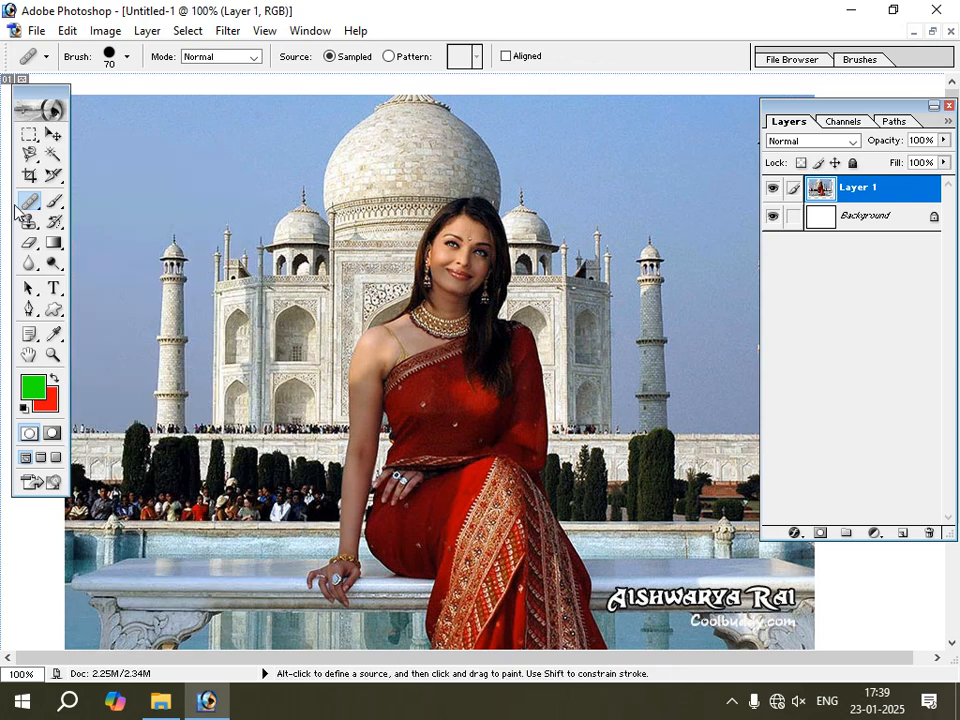
# Resample the woman's face with the Healing Brush, then paint her upper body left of the dome and her head in the right-hand sky.
pyautogui.moveTo(28, 208); pyautogui.dragTo(82, 199)
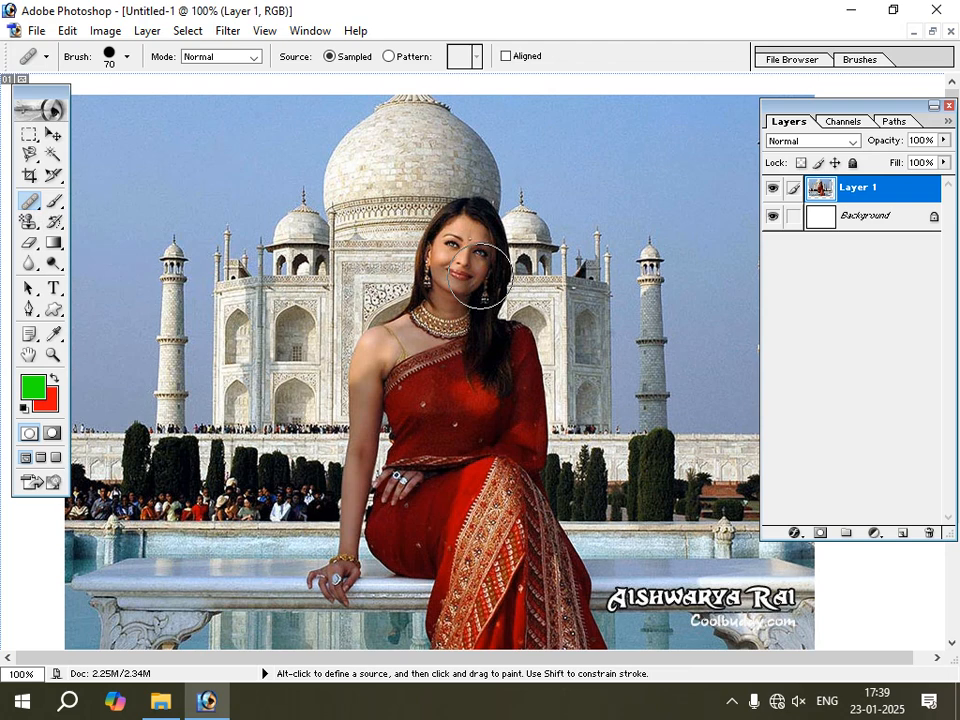
pyautogui.keyDown('alt'); pyautogui.click(452, 238); pyautogui.keyUp('alt')
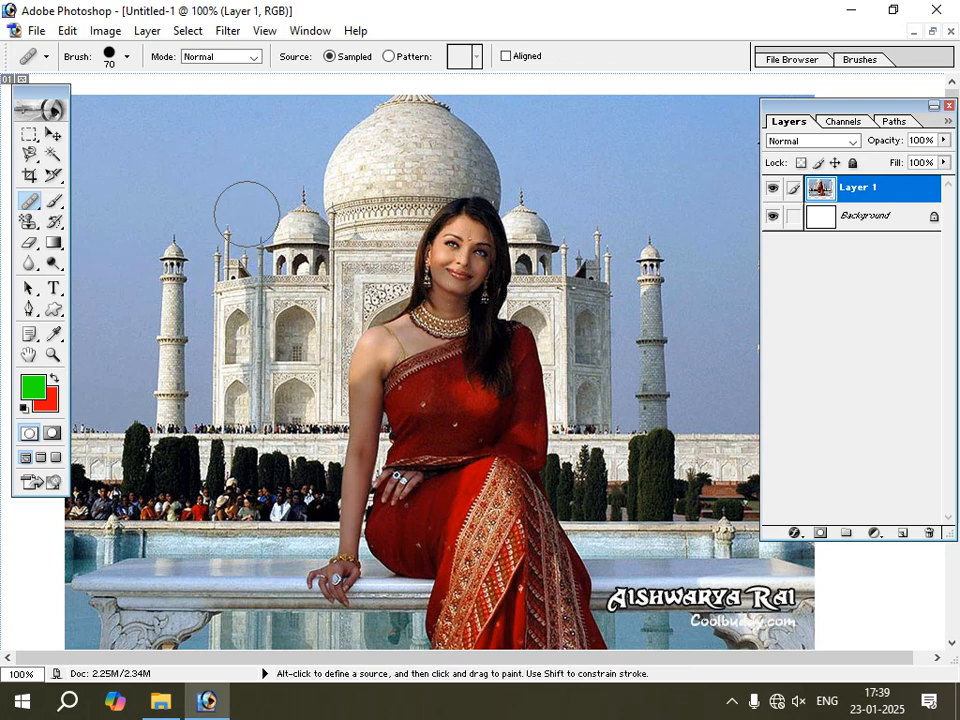
pyautogui.moveTo(223, 206)
pyautogui.mouseDown()
pyautogui.moveTo(199, 238)
pyautogui.moveTo(251, 229)
pyautogui.moveTo(236, 173)
pyautogui.moveTo(171, 183)
pyautogui.moveTo(218, 168)
pyautogui.moveTo(117, 214)
pyautogui.moveTo(230, 289)
pyautogui.moveTo(110, 298)
pyautogui.moveTo(252, 325)
pyautogui.moveTo(141, 347)
pyautogui.moveTo(199, 325)
pyautogui.moveTo(196, 374)
pyautogui.moveTo(232, 250)
pyautogui.moveTo(268, 211)
pyautogui.moveTo(118, 365)
pyautogui.moveTo(216, 376)
pyautogui.moveTo(128, 398)
pyautogui.moveTo(226, 403)
pyautogui.mouseUp()
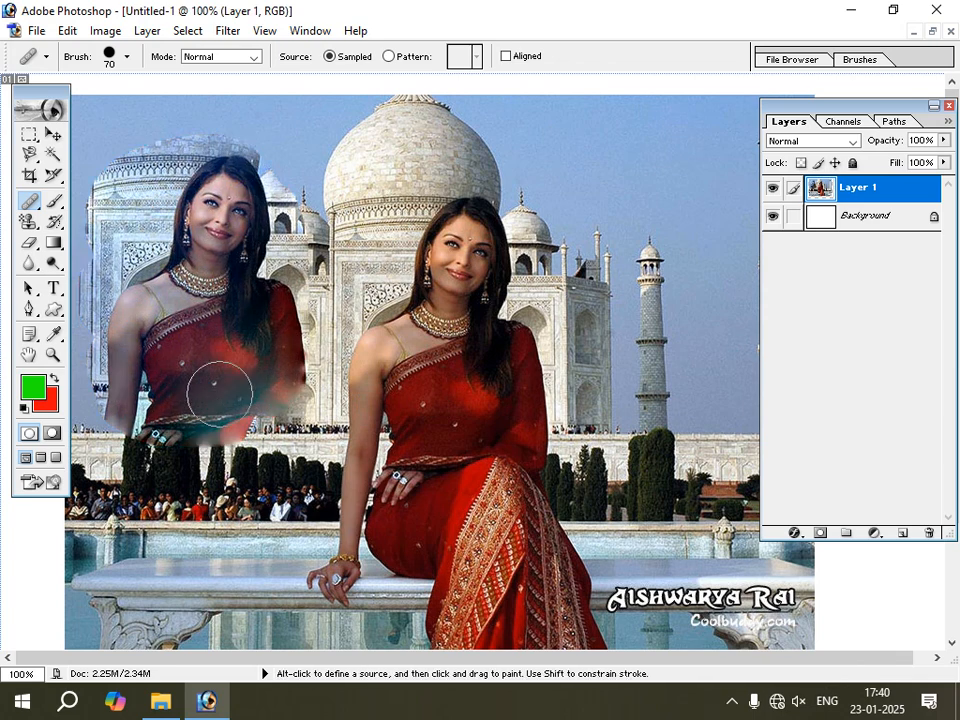
pyautogui.moveTo(639, 197)
pyautogui.mouseDown()
pyautogui.moveTo(655, 167)
pyautogui.moveTo(627, 163)
pyautogui.moveTo(655, 162)
pyautogui.moveTo(630, 163)
pyautogui.moveTo(608, 217)
pyautogui.mouseUp()
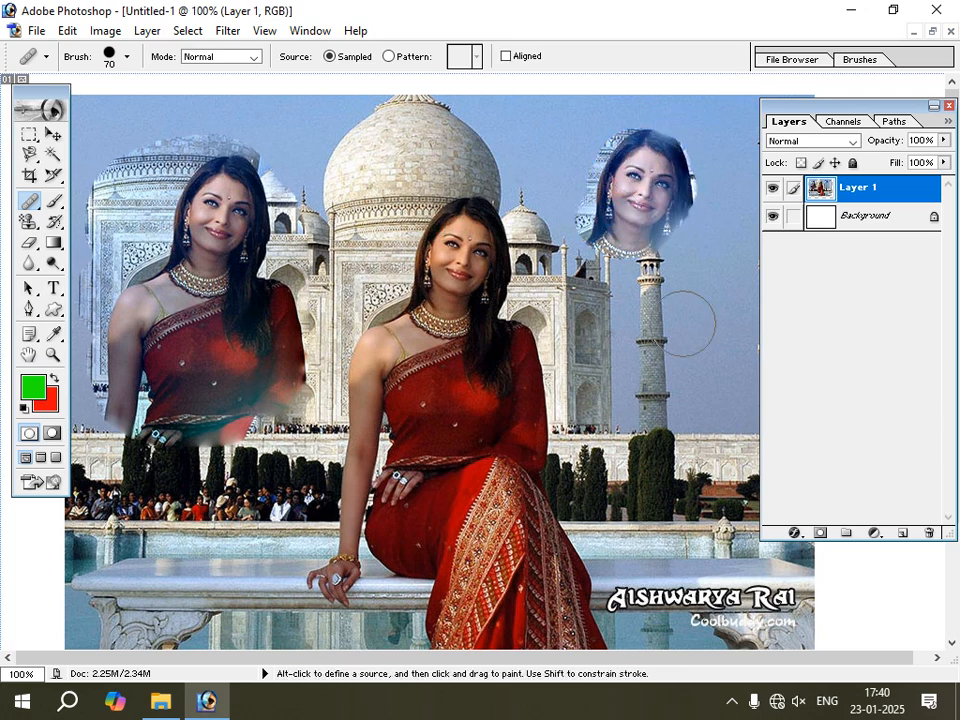
# Paint two more copies of the woman's head, over the right minaret and the dome's left edge, and undo all painted copies.
pyautogui.moveTo(685, 322)
pyautogui.mouseDown()
pyautogui.moveTo(695, 335)
pyautogui.moveTo(678, 345)
pyautogui.moveTo(688, 318)
pyautogui.mouseUp()
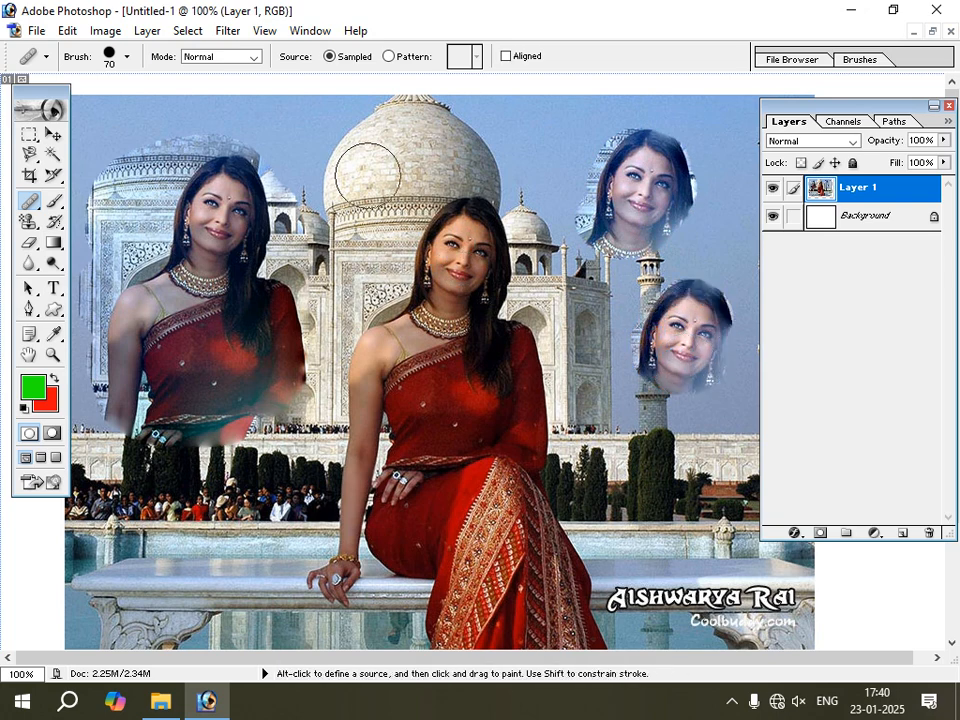
pyautogui.moveTo(345, 154)
pyautogui.mouseDown()
pyautogui.moveTo(336, 148)
pyautogui.moveTo(348, 160)
pyautogui.moveTo(326, 197)
pyautogui.mouseUp()
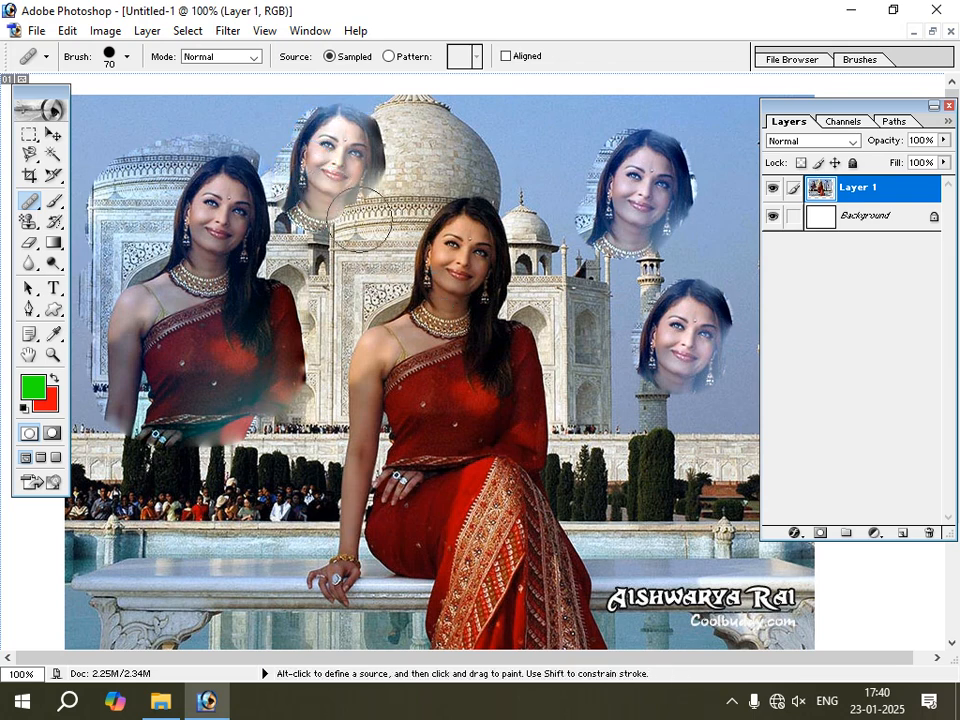
pyautogui.hotkey('ctrl', 'z')
pyautogui.hotkey('ctrl', 'alt', 'z')
pyautogui.hotkey('ctrl', 'alt', 'z')
pyautogui.hotkey('ctrl', 'alt', 'z')
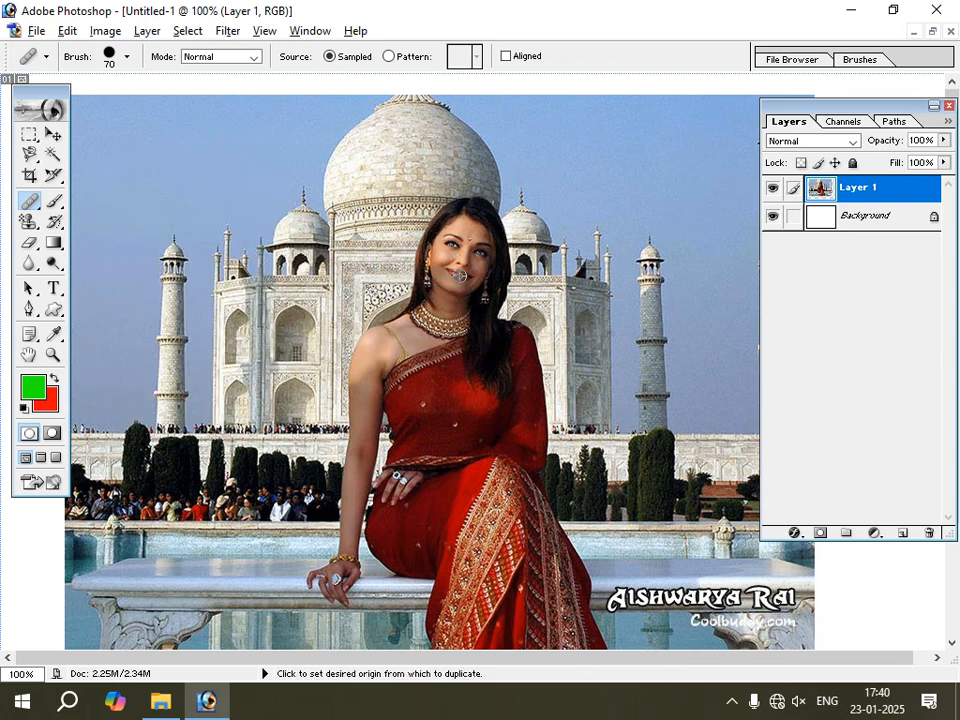
# Resample the woman's face with the Healing Brush and paint a copy of her head above the left minaret.
pyautogui.keyDown('alt'); pyautogui.click(460, 275); pyautogui.keyUp('alt')
pyautogui.moveTo(171, 184)
pyautogui.mouseDown()
pyautogui.moveTo(190, 215)
pyautogui.moveTo(245, 240)
pyautogui.moveTo(210, 281)
pyautogui.mouseUp()
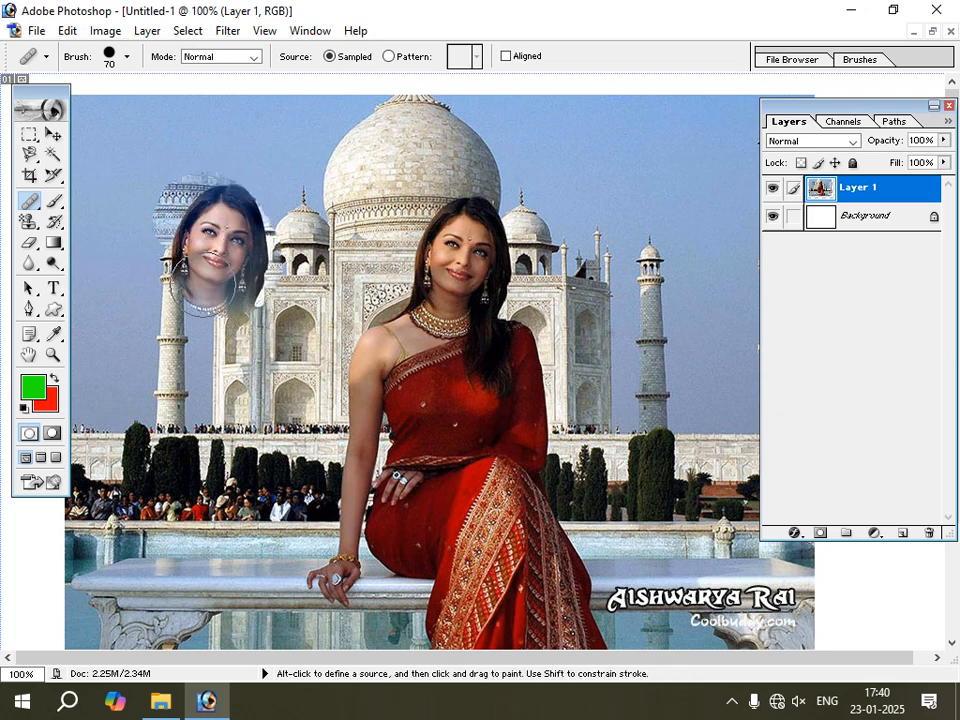
pyautogui.click(52, 134)
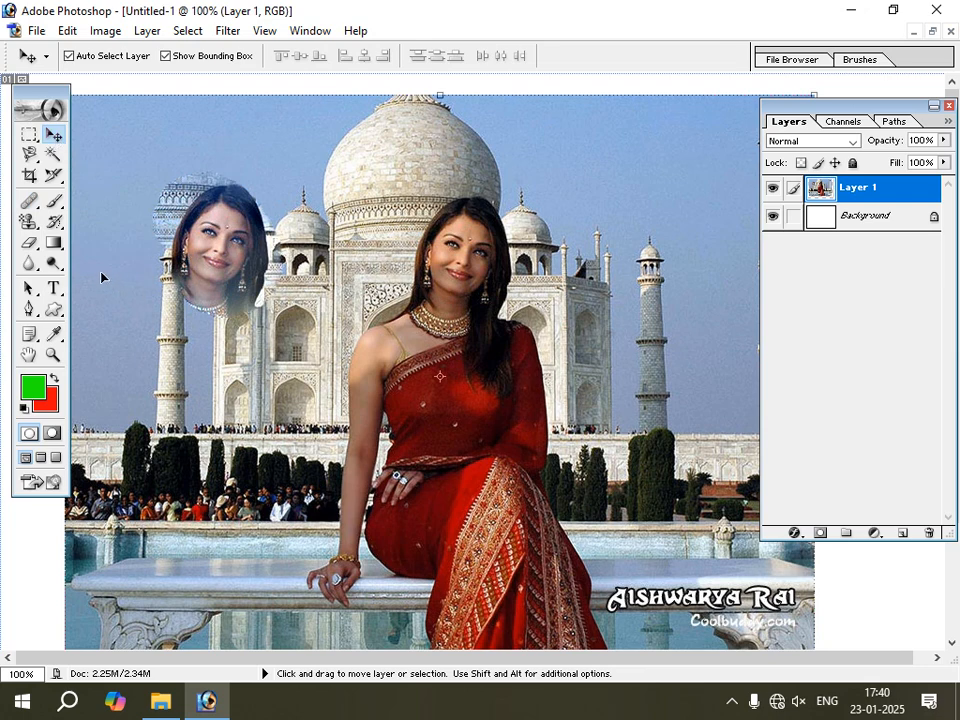
pyautogui.click(57, 177)
pyautogui.moveTo(60, 179); pyautogui.dragTo(108, 202)
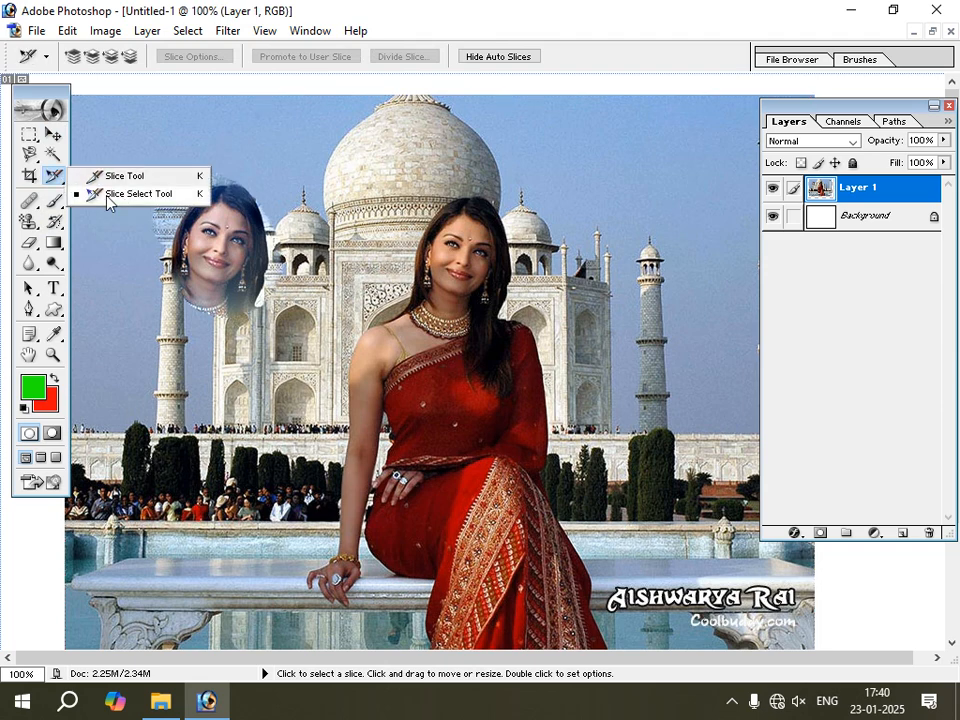
pyautogui.click(56, 204)
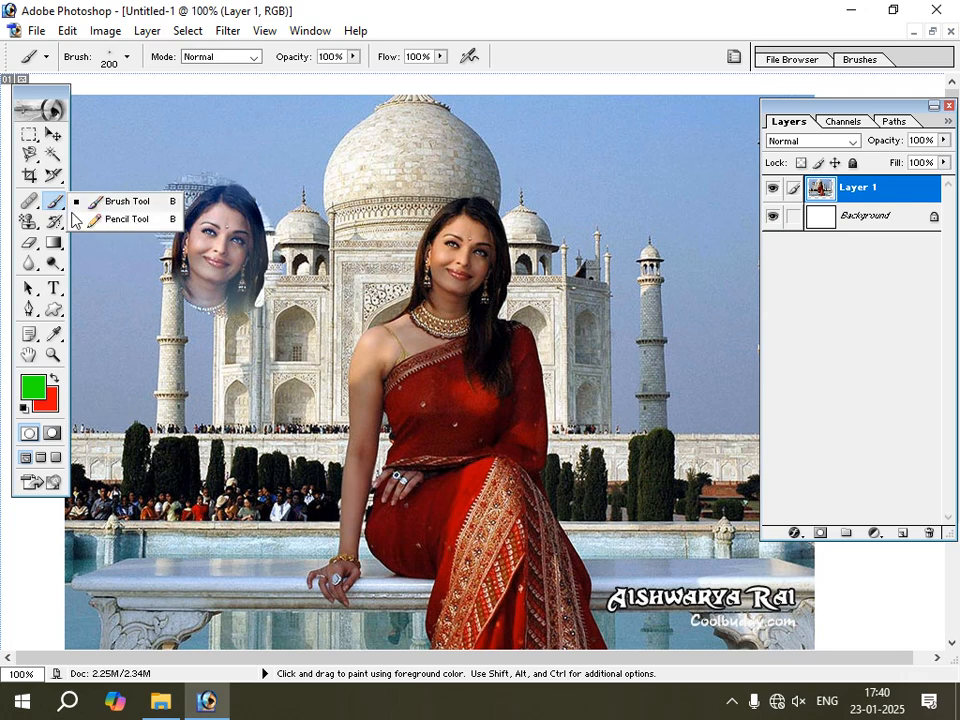
pyautogui.click(30, 201)
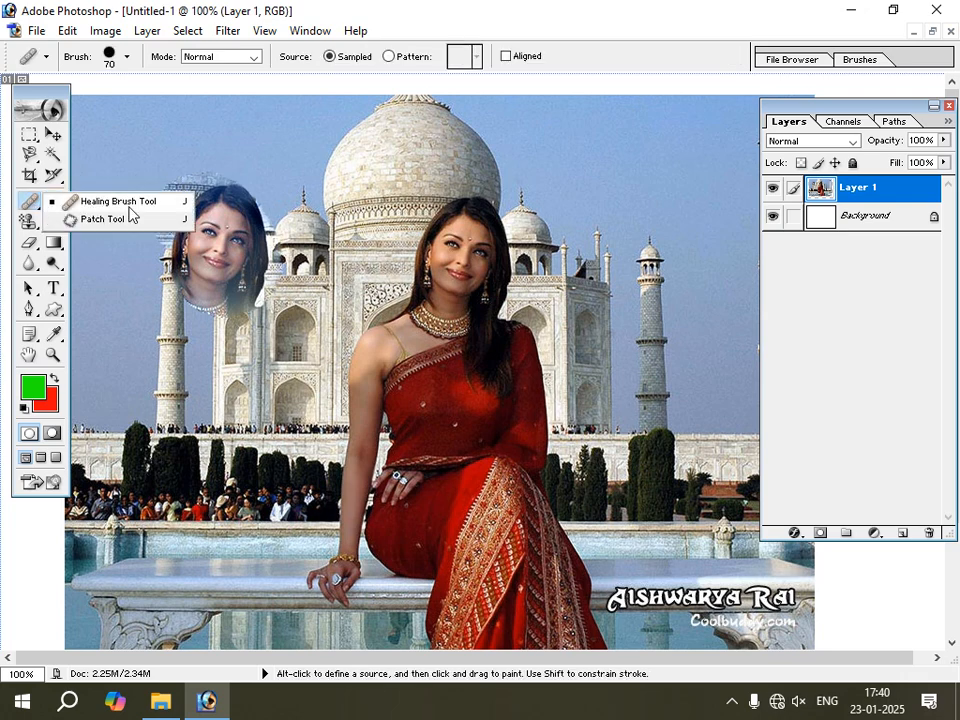
pyautogui.click(53, 133)
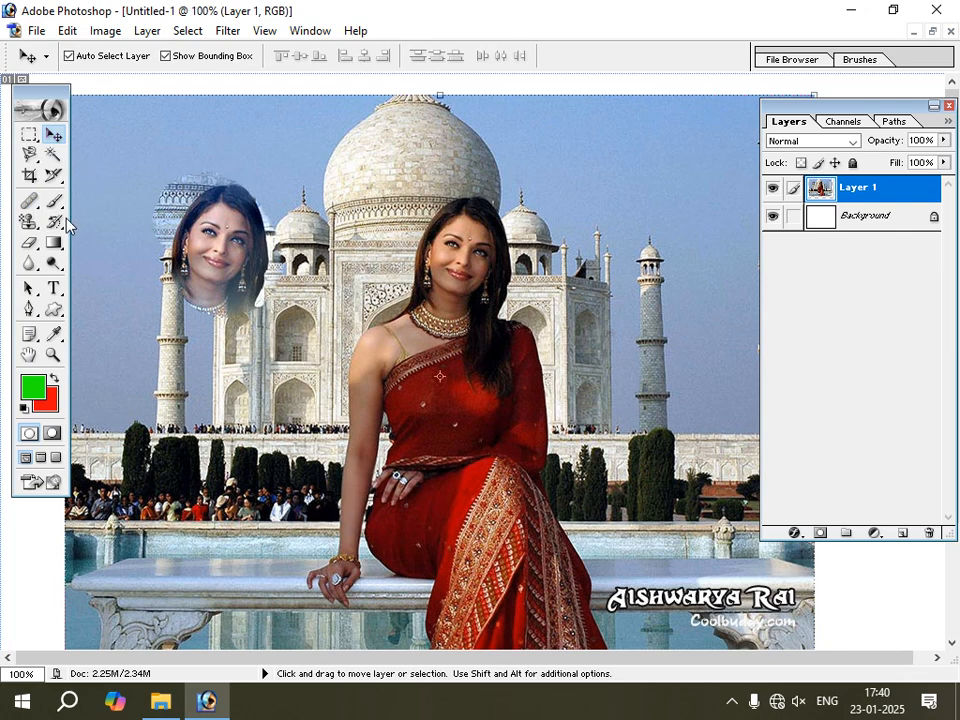
# Try a stroke with the Pattern Stamp Tool over the left side of the photo and undo it.
pyautogui.click(36, 227)
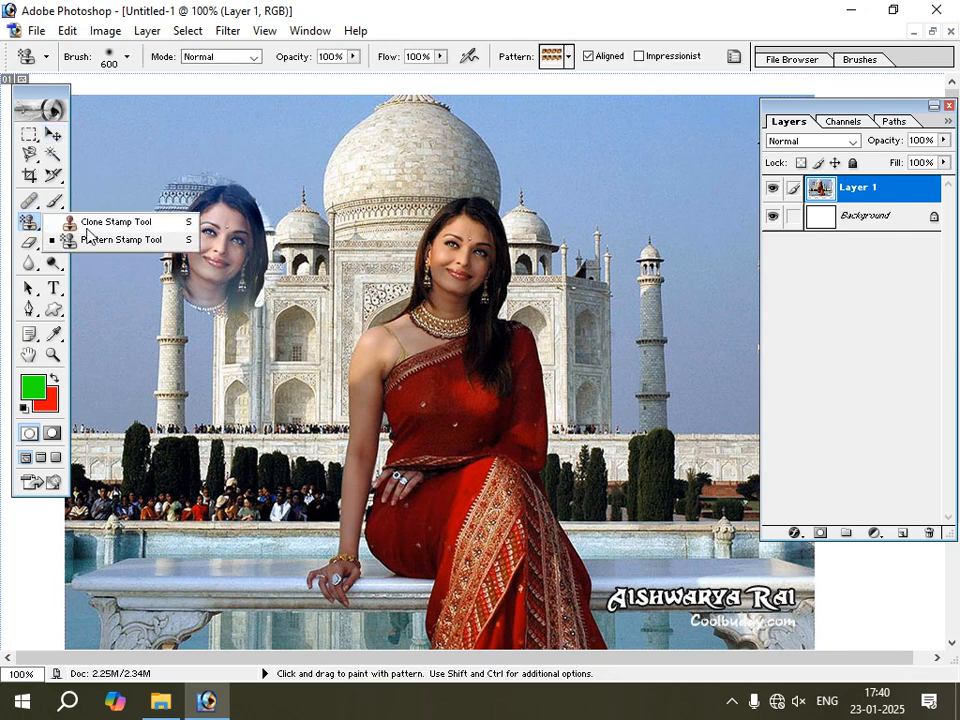
pyautogui.moveTo(112, 215)
pyautogui.mouseDown()
pyautogui.moveTo(139, 245)
pyautogui.moveTo(151, 324)
pyautogui.mouseUp()
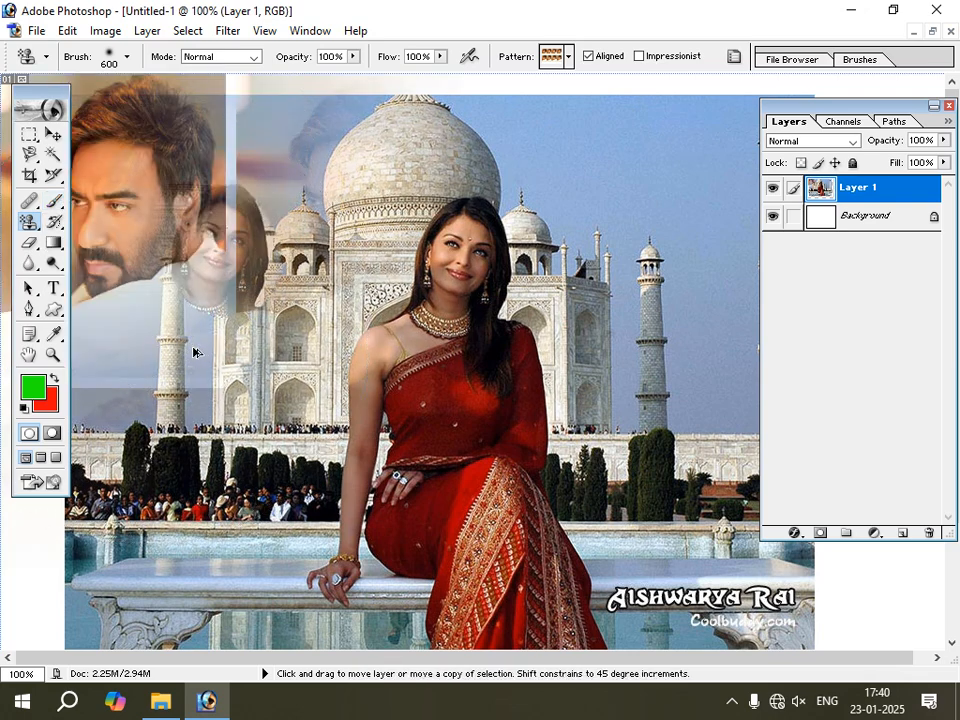
pyautogui.hotkey('ctrl', 'z')
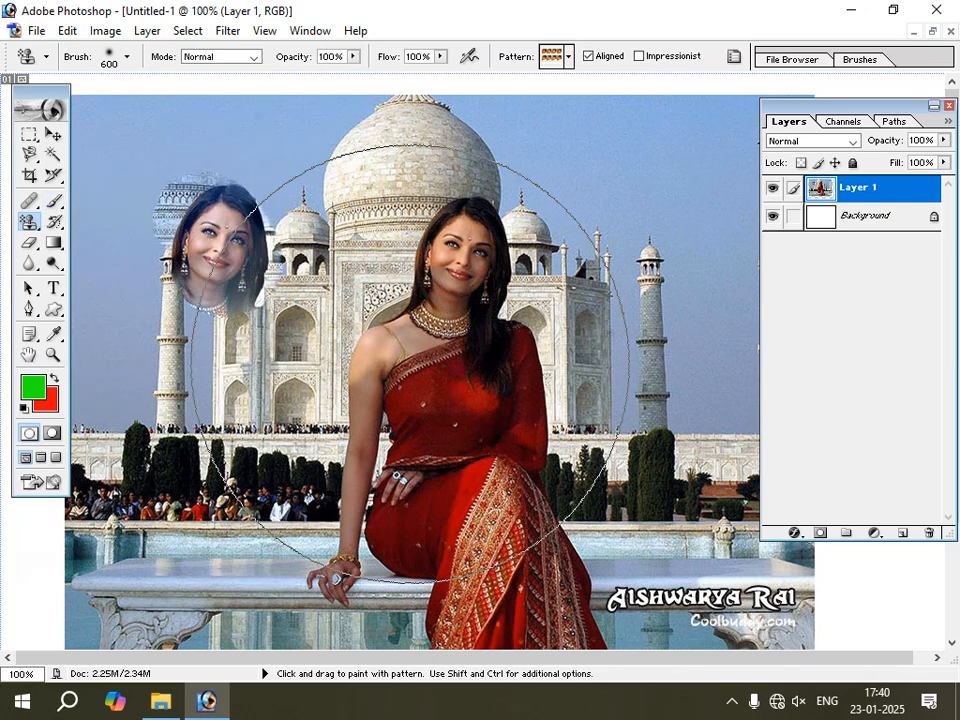